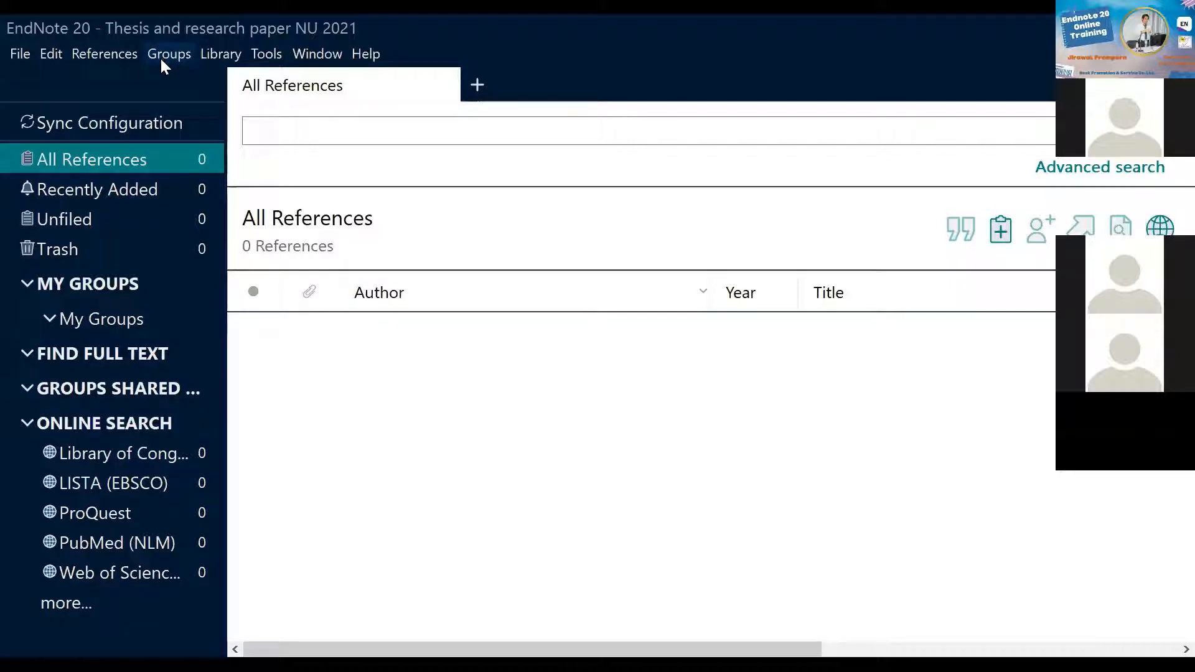
# - Create a new group set named Thesis under My Groups
pyautogui.click(164, 59)
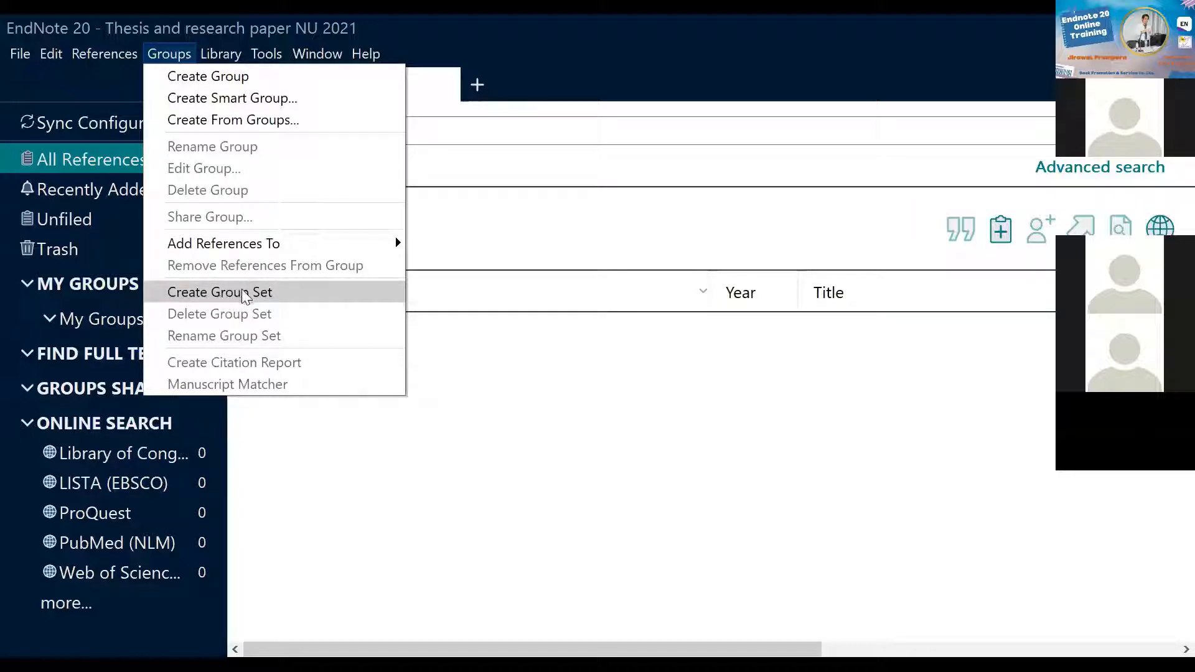
pyautogui.click(186, 293)
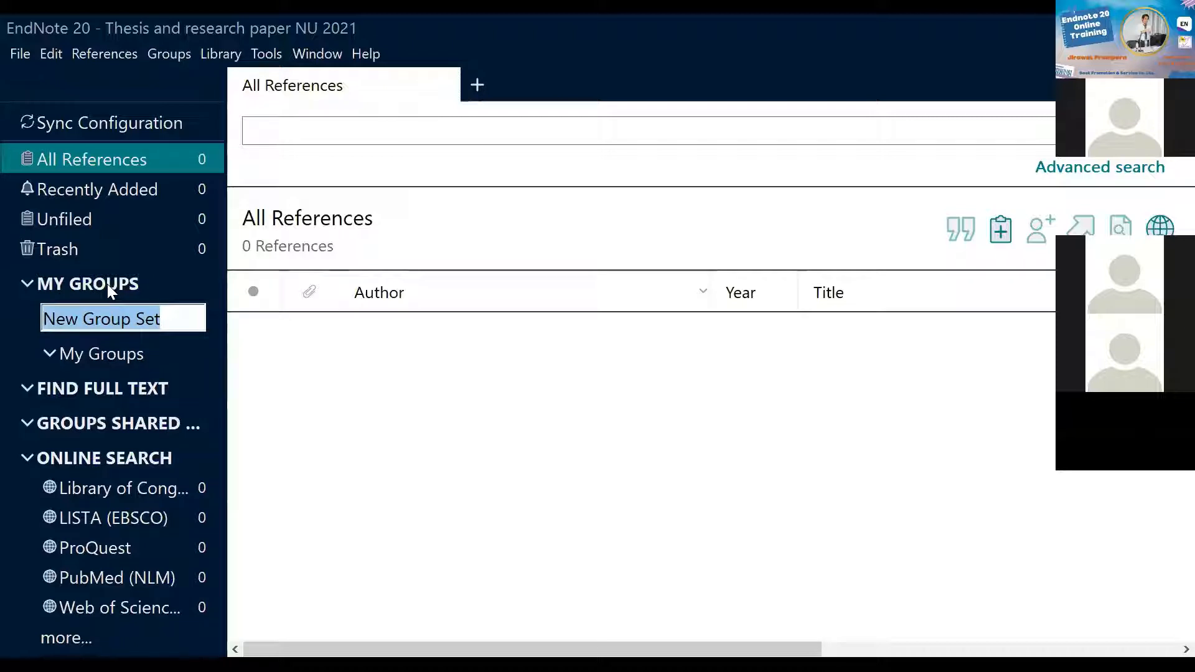
pyautogui.write('T')
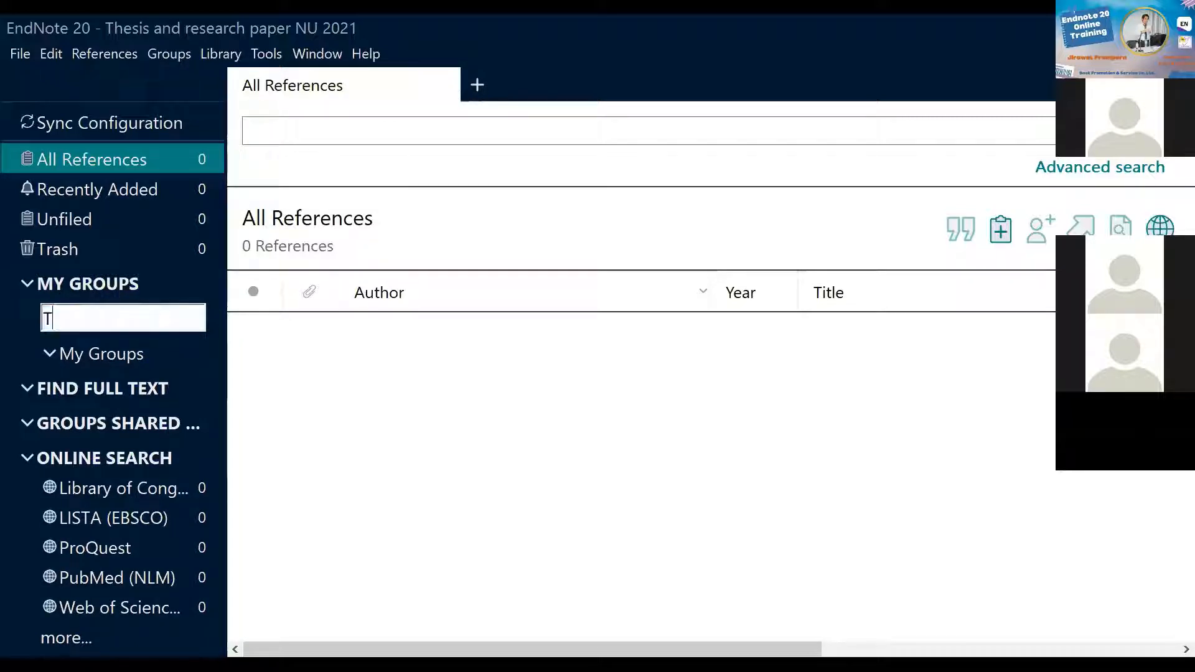
pyautogui.write('hesis')
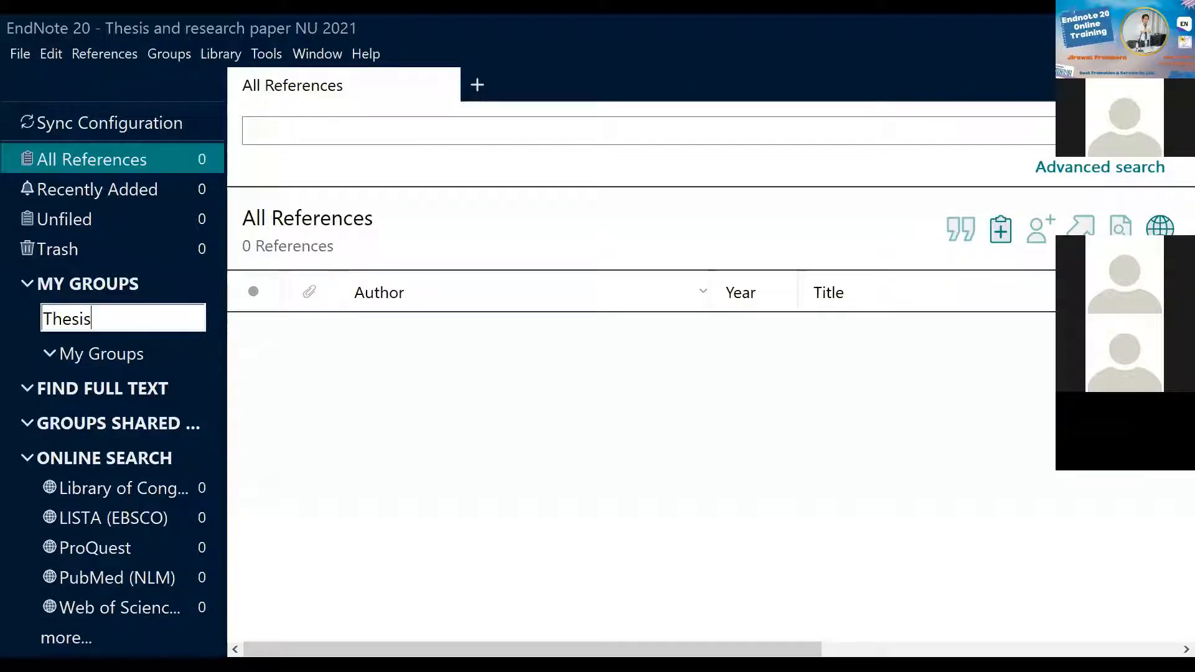
pyautogui.click(167, 346)
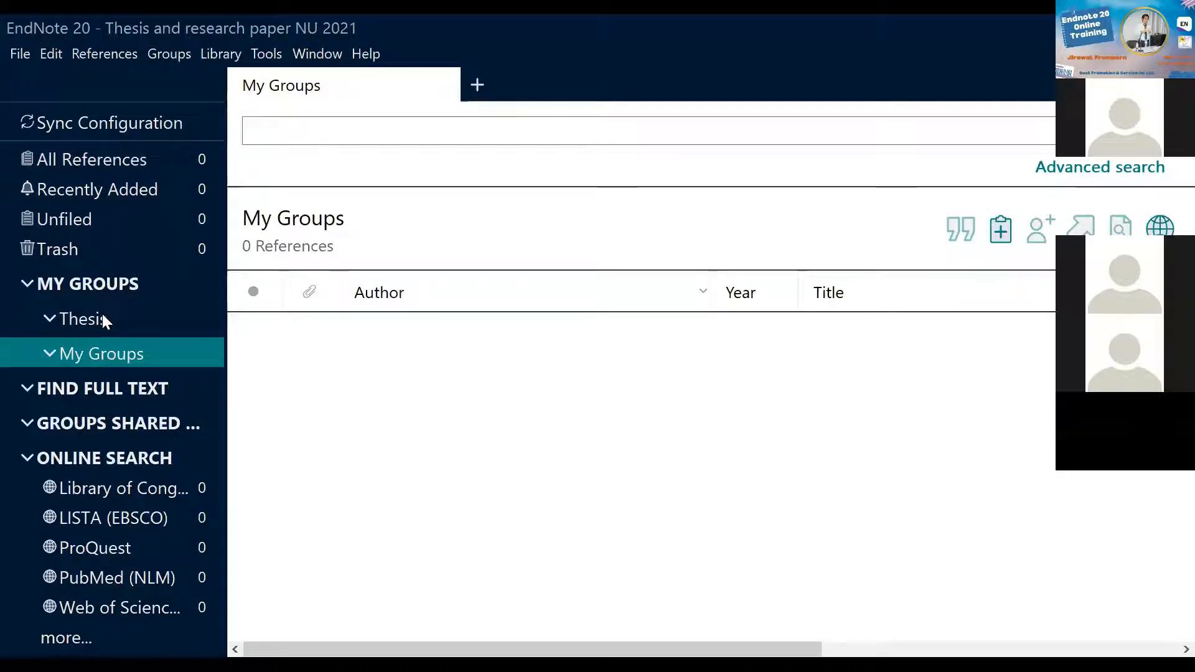
# - Create another group set named Research Papers, placed below the Thesis group set
pyautogui.click(78, 286)
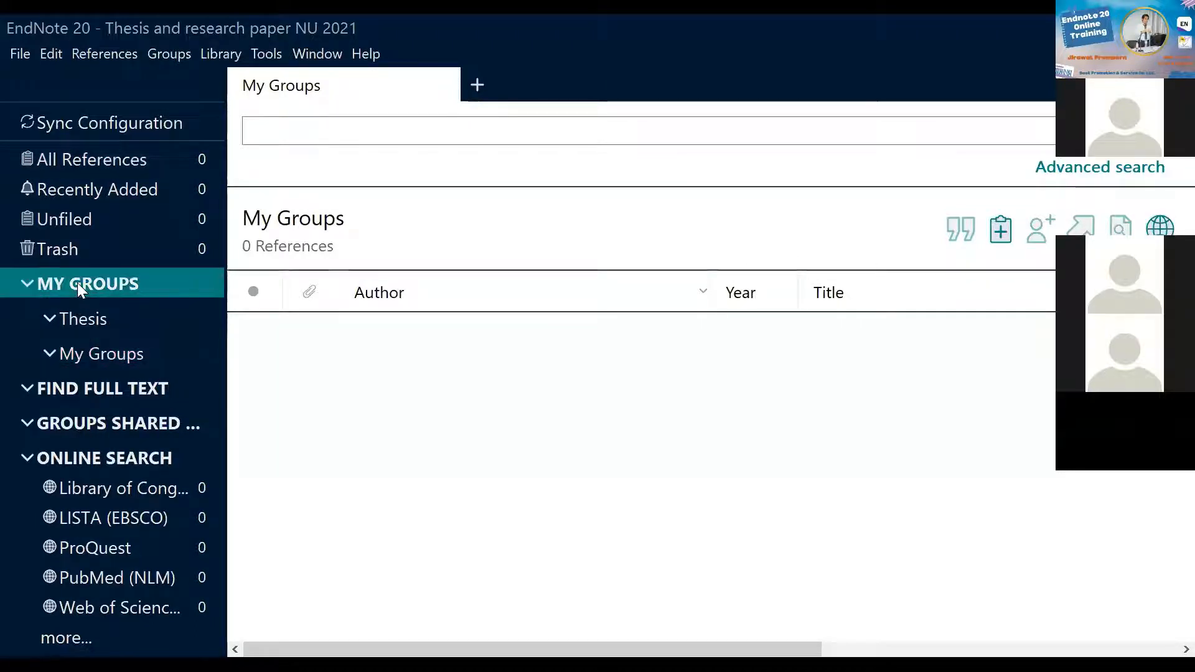
pyautogui.click(70, 319)
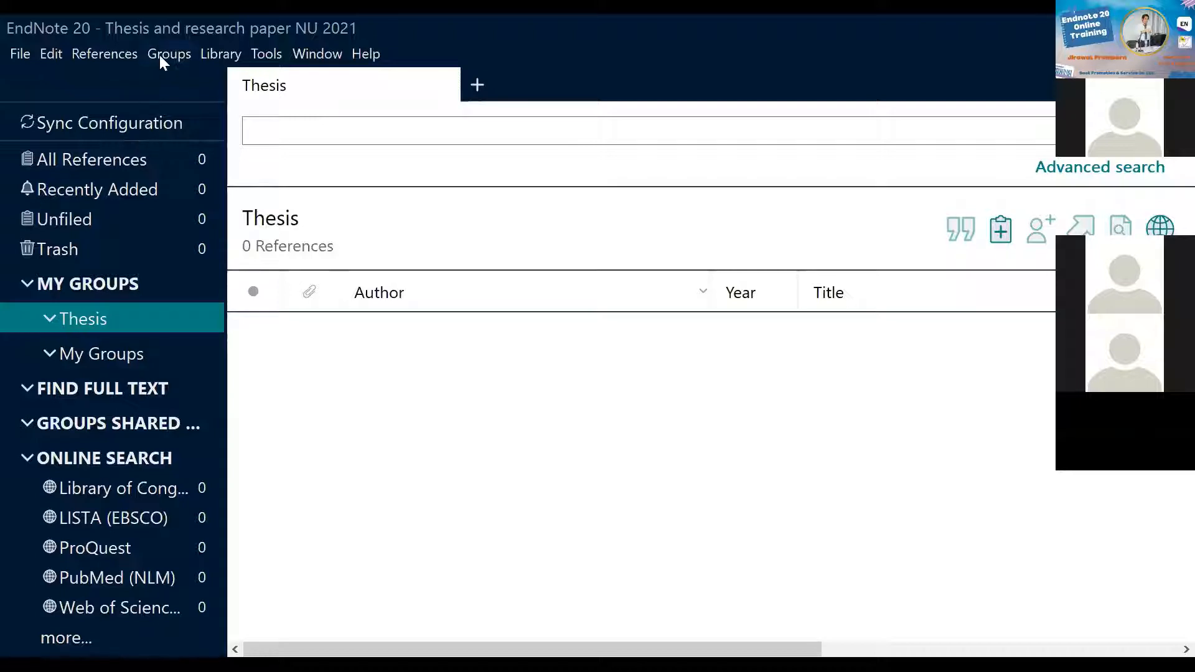
pyautogui.rightClick(128, 318)
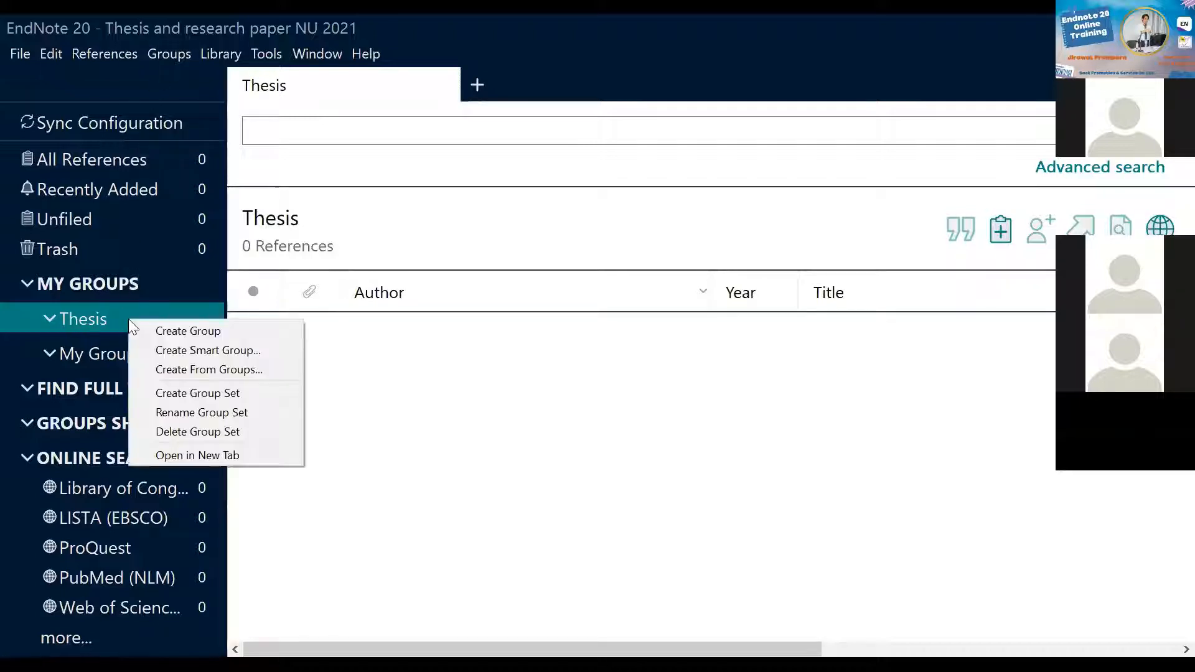
pyautogui.click(195, 394)
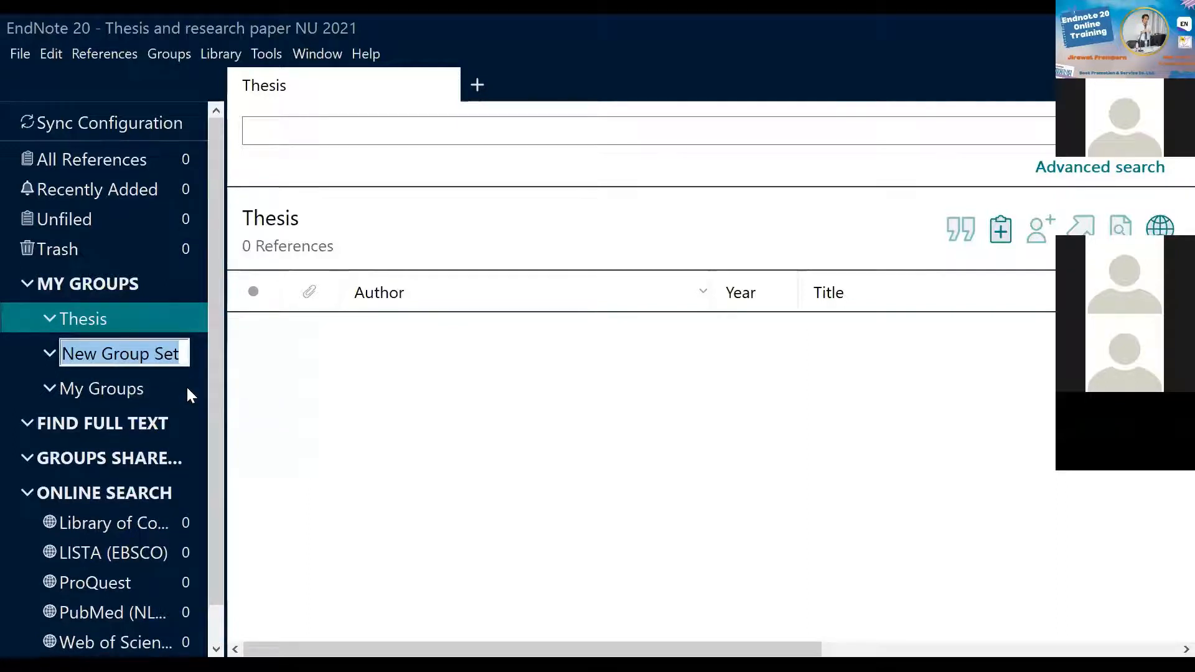
pyautogui.write('Re')
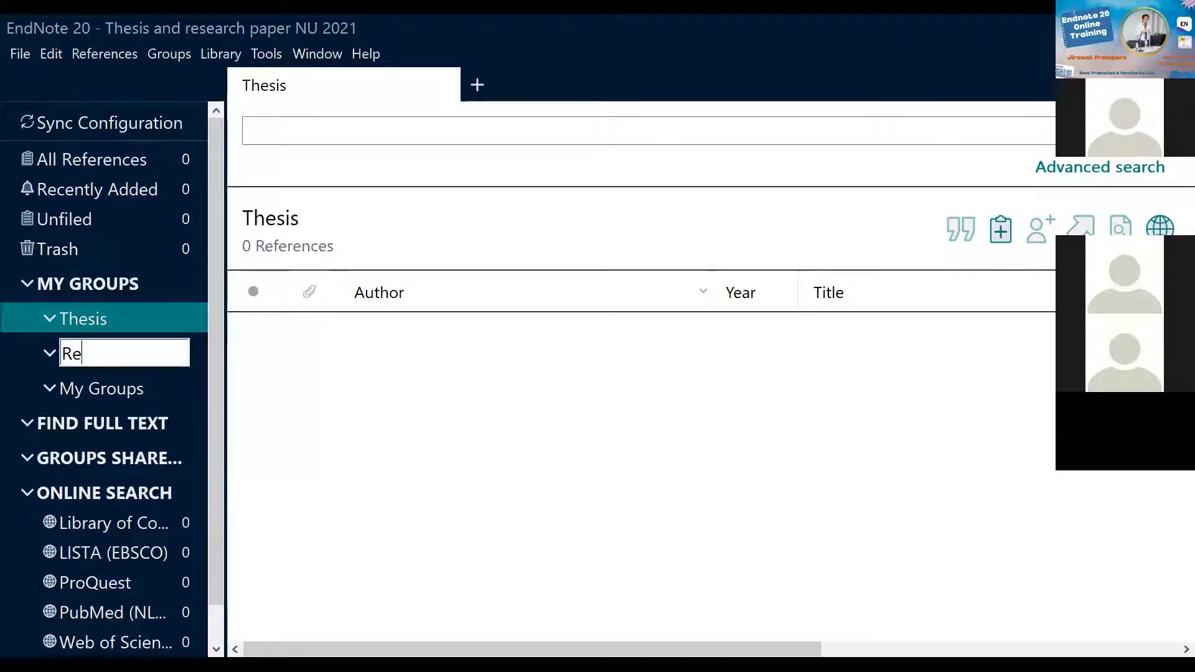
pyautogui.write('sea')
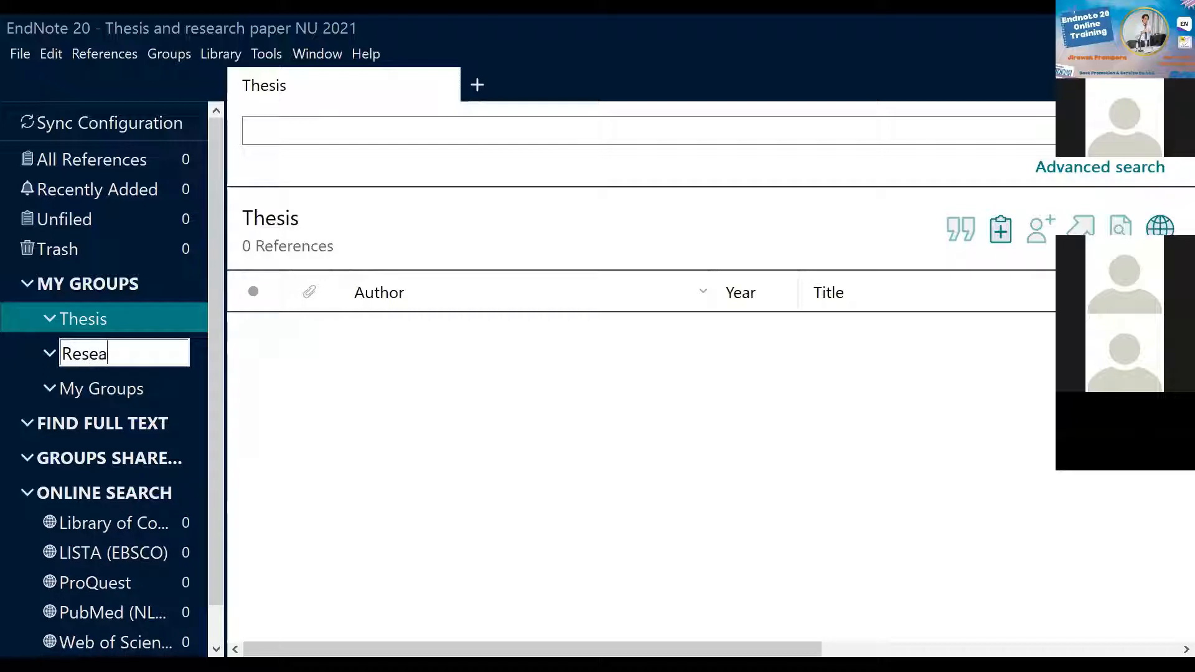
pyautogui.write('rch')
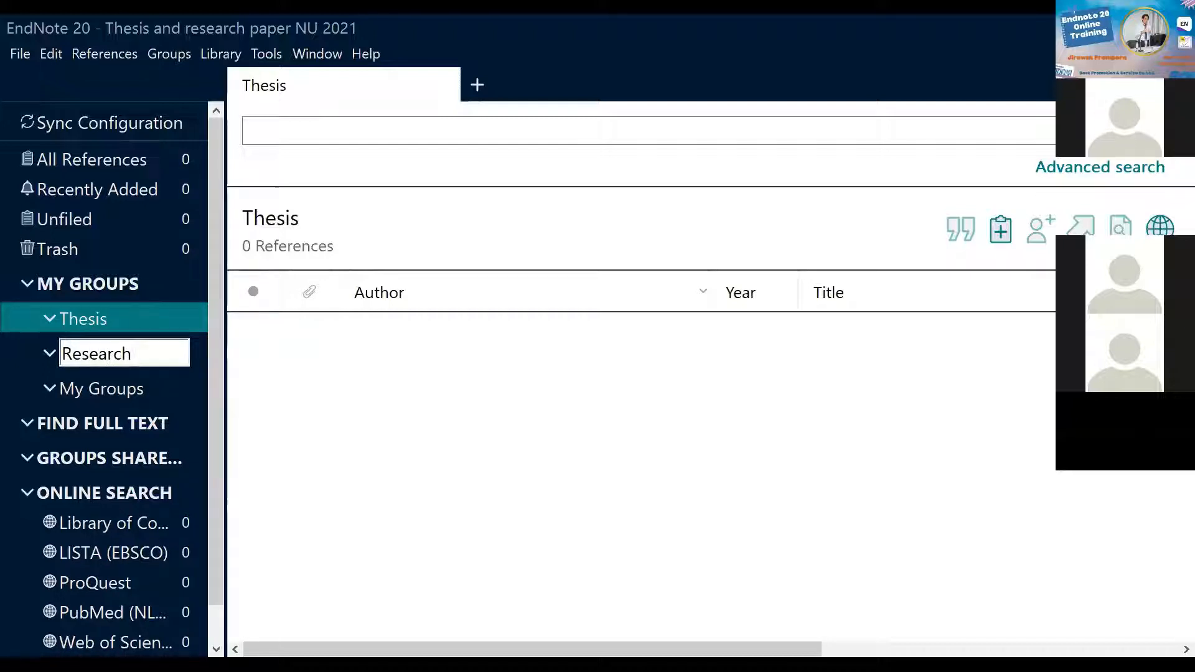
pyautogui.write(' Papers')
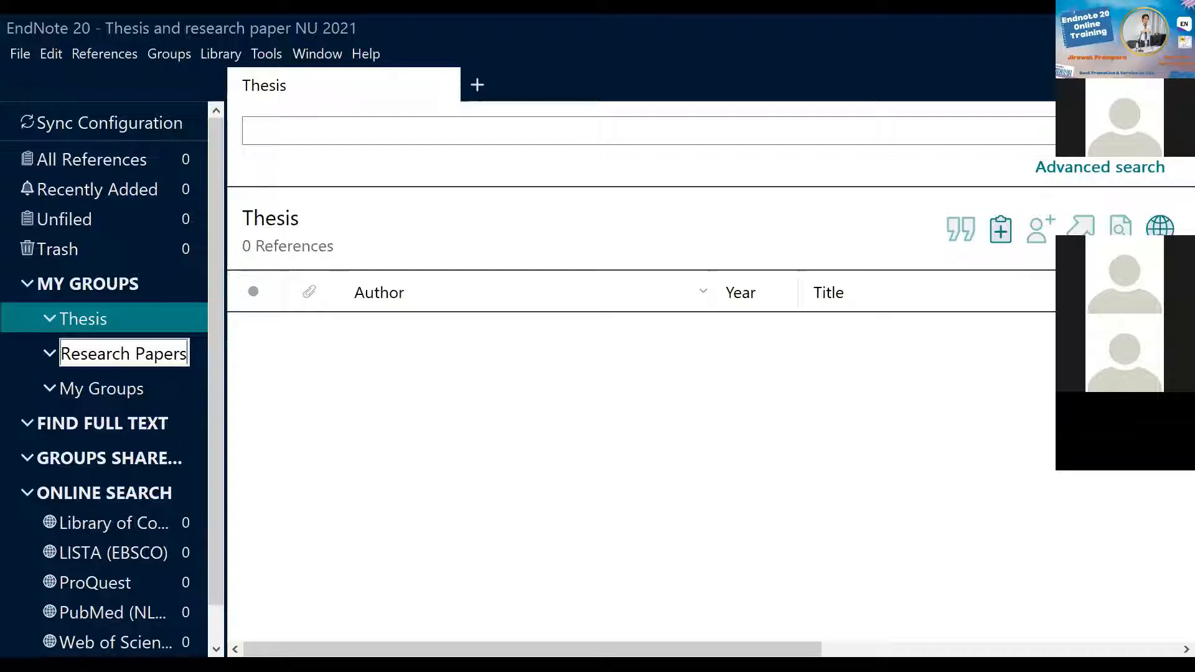
# - Create a group set named Rabies directly under the My Groups heading
pyautogui.click(86, 285)
pyautogui.rightClick(86, 285)
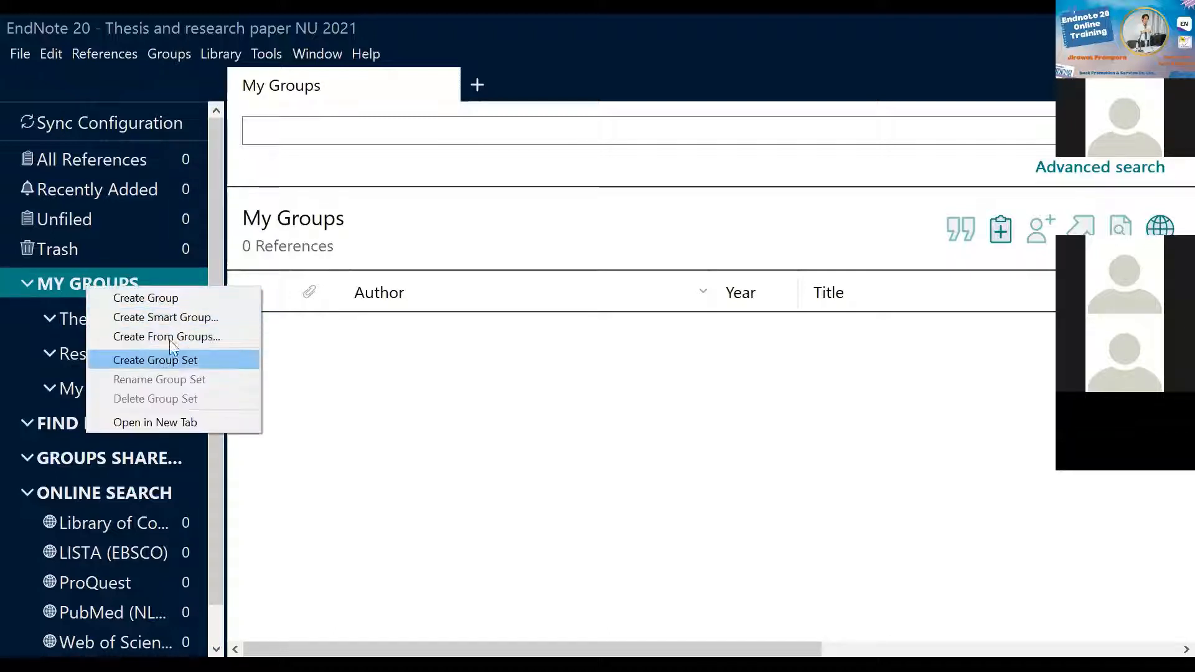
pyautogui.click(185, 361)
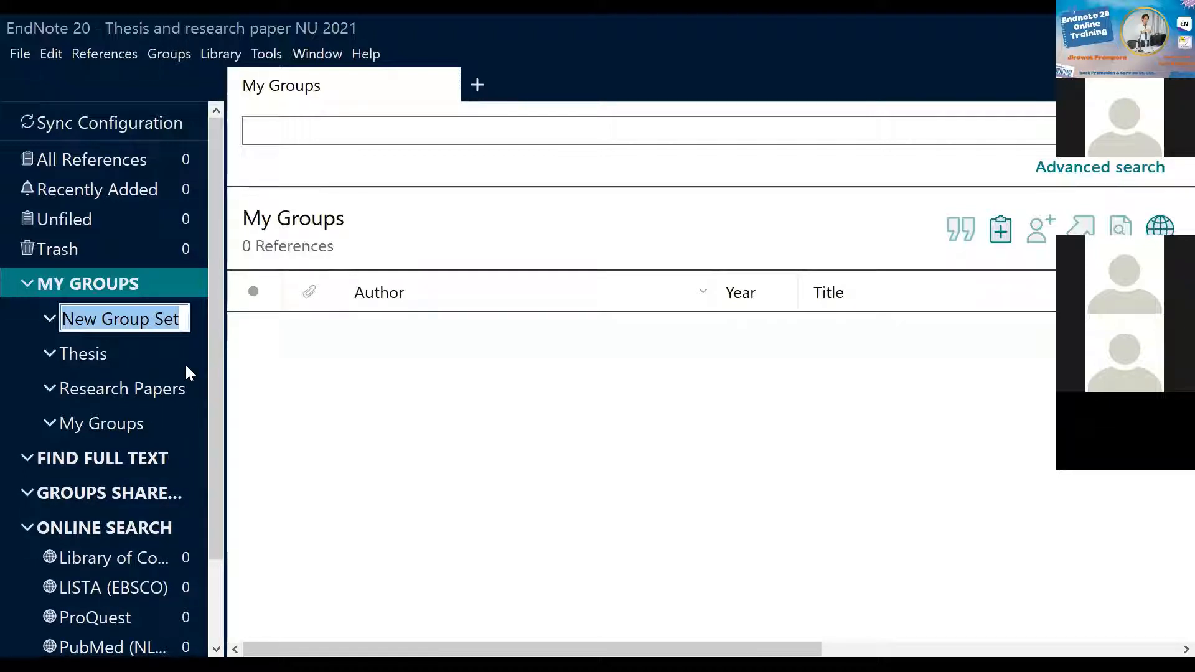
pyautogui.write('Rabi')
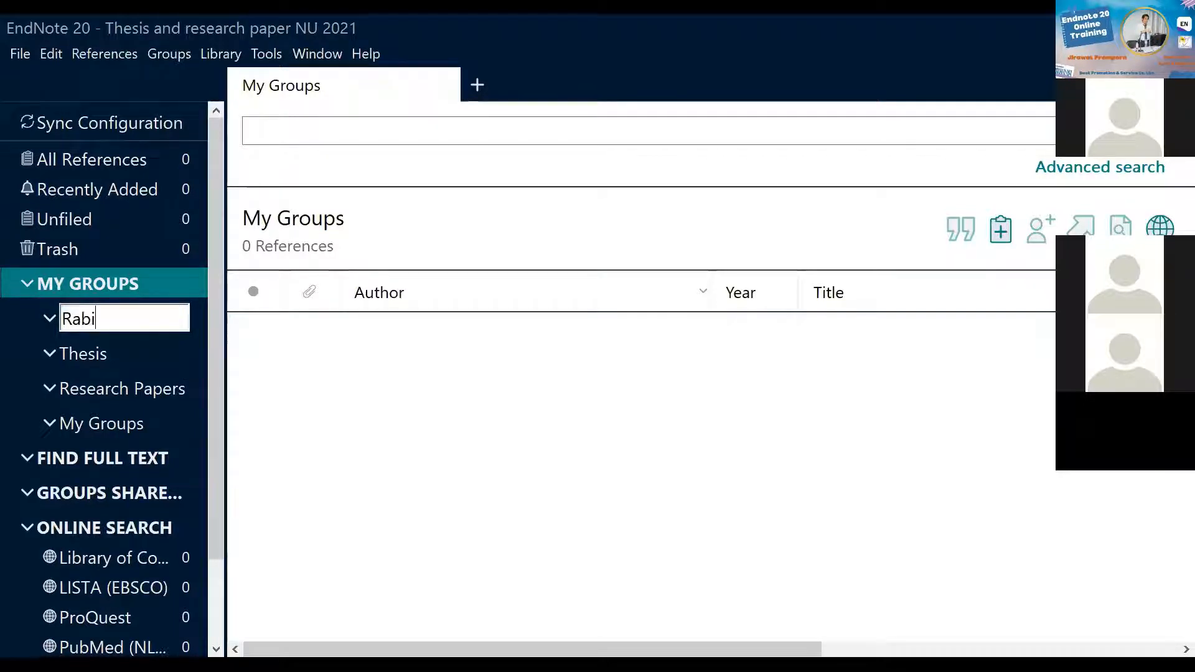
pyautogui.write('es')
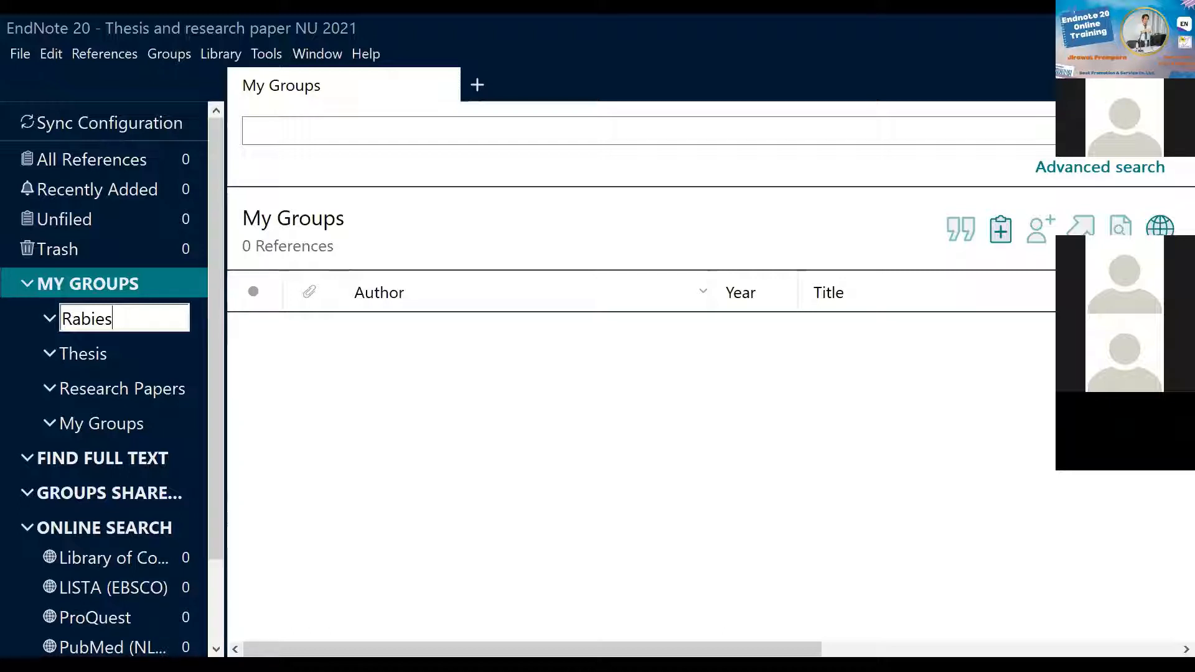
pyautogui.click(132, 381)
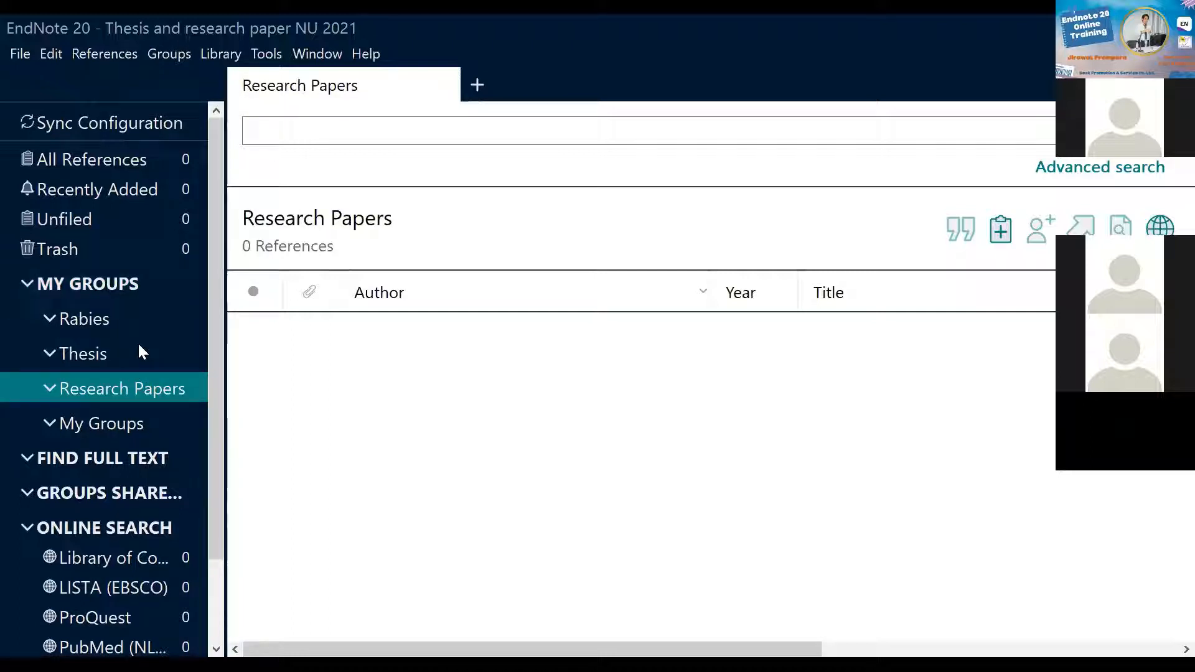
# - Select the Rabies group set and collapse it in the group list
pyautogui.click(90, 322)
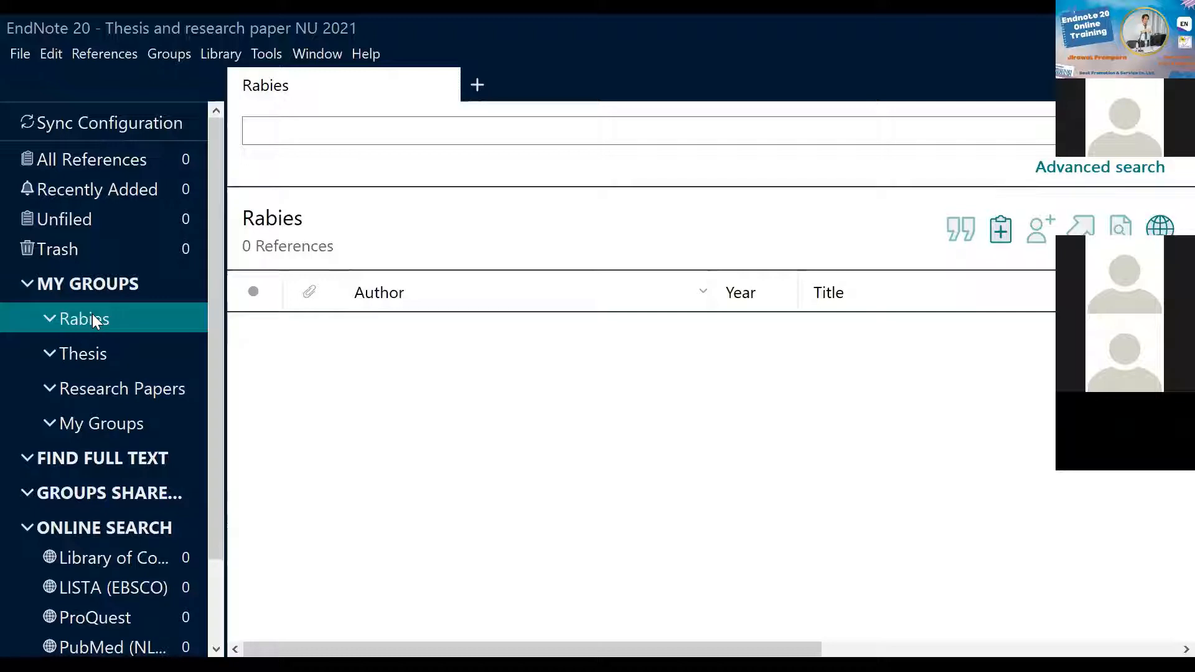
pyautogui.rightClick(92, 319)
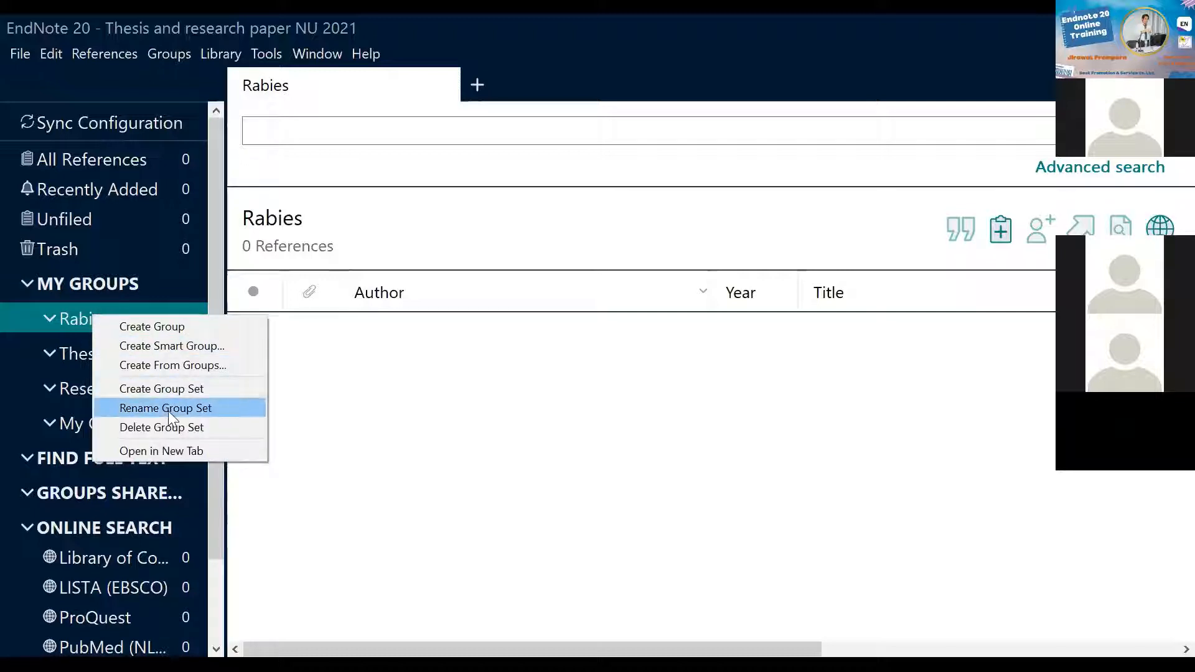
pyautogui.click(50, 315)
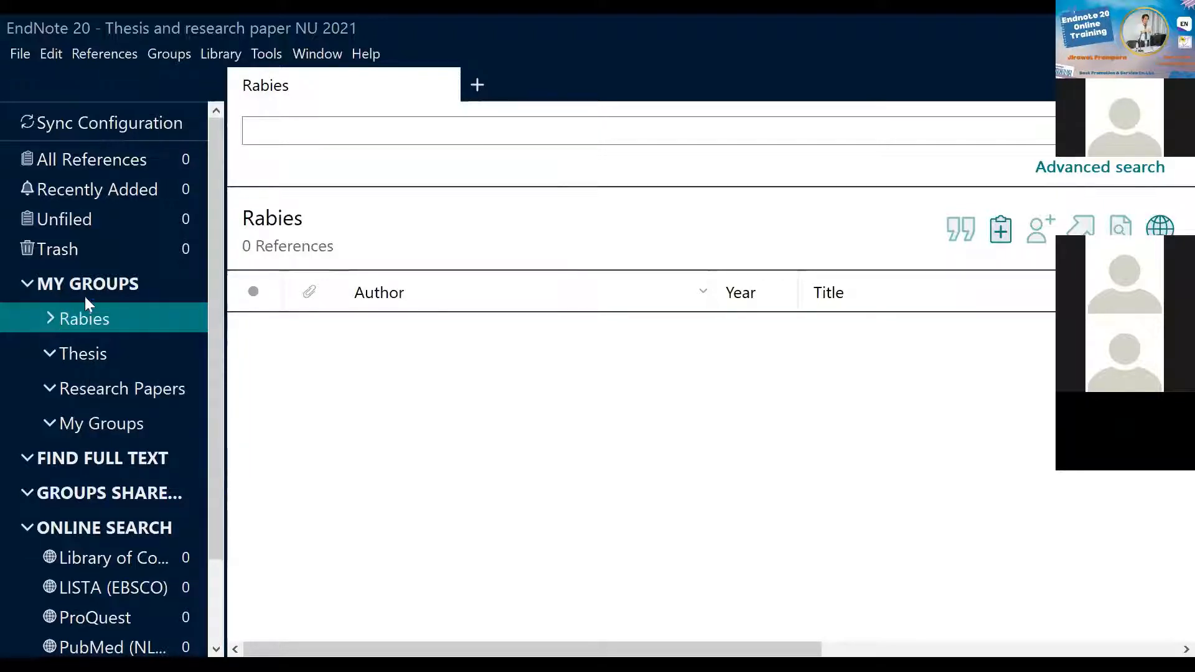
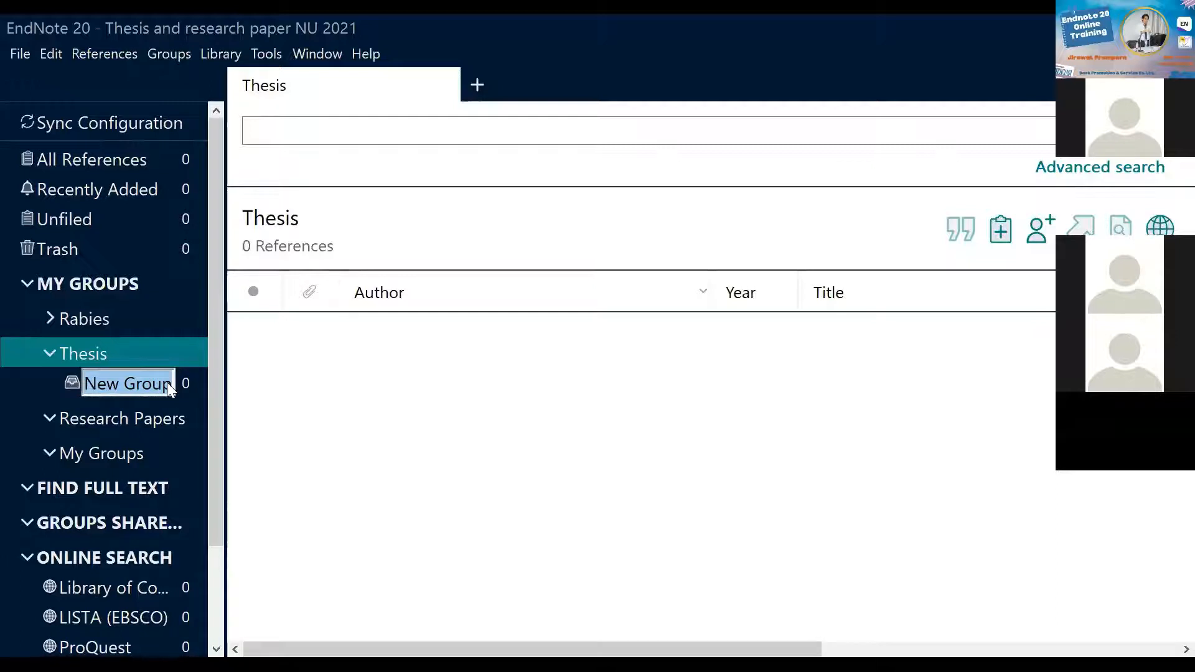
# - Name the new group inside the Thesis group set Chapter 1 and select it
pyautogui.write('Ch')
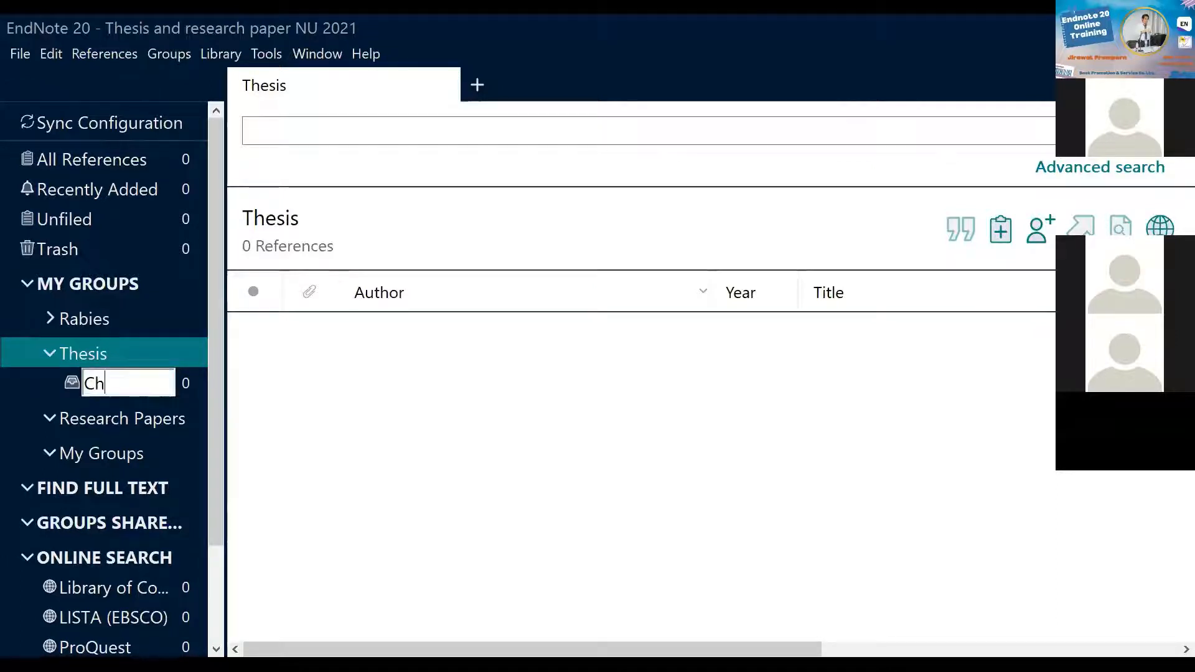
pyautogui.write('apter')
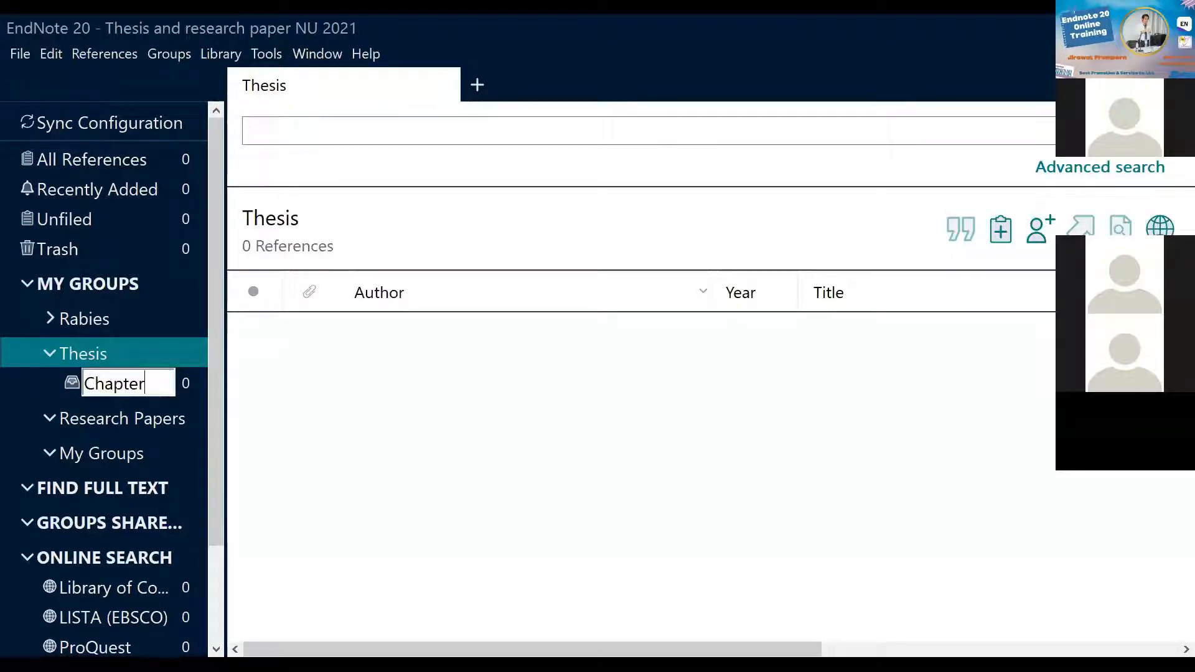
pyautogui.write(' 1')
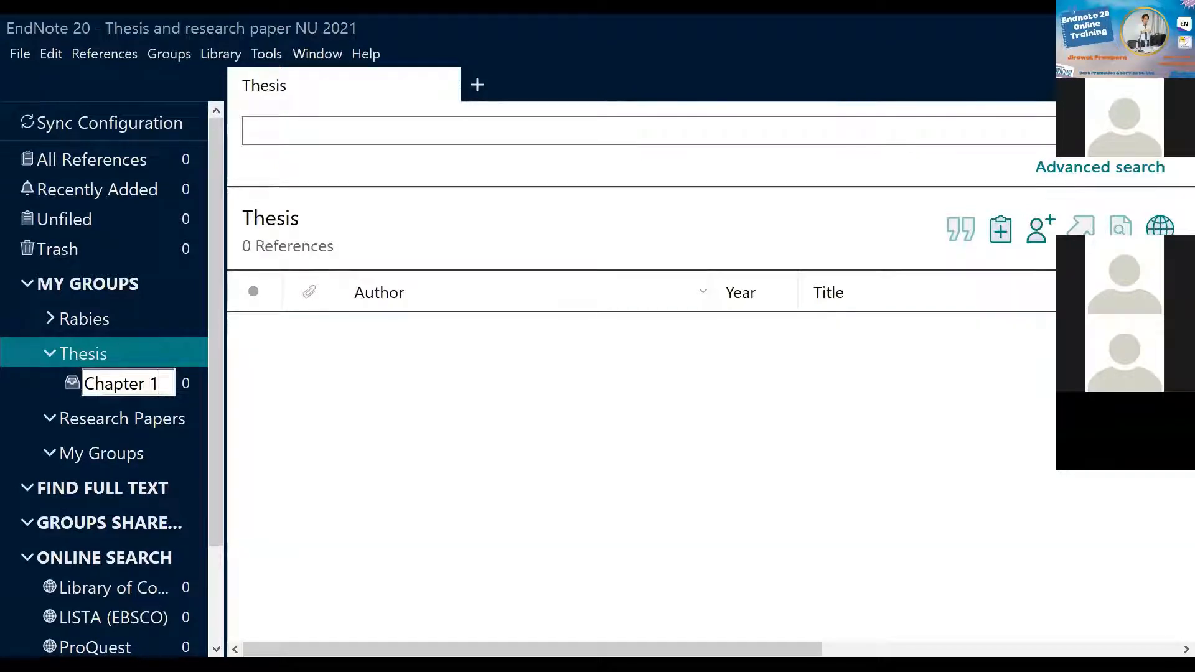
pyautogui.press('Return')
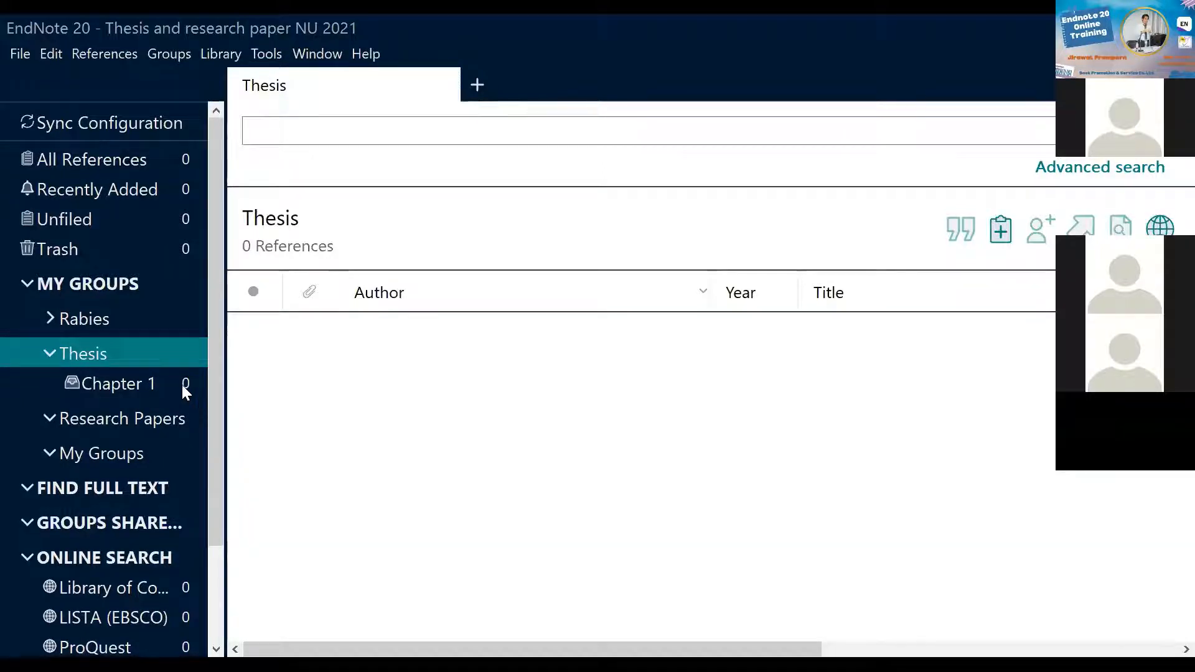
pyautogui.click(141, 386)
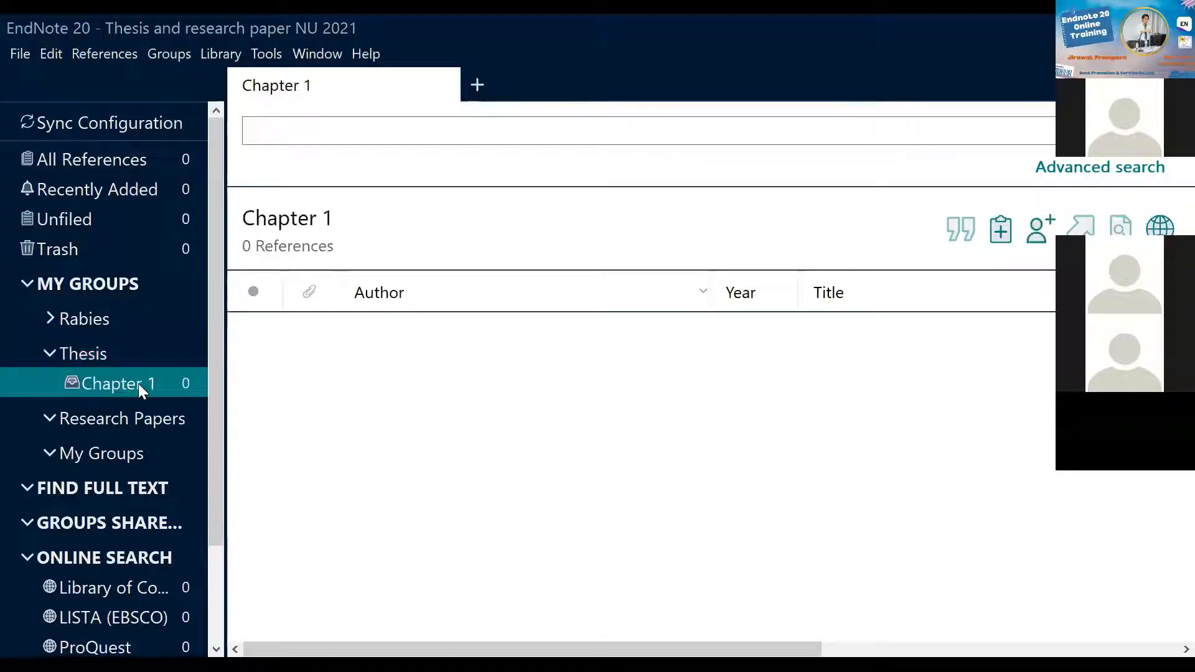
# - Add a second group named Chapter 2 to the Thesis group set
pyautogui.click(107, 353)
pyautogui.rightClick(107, 354)
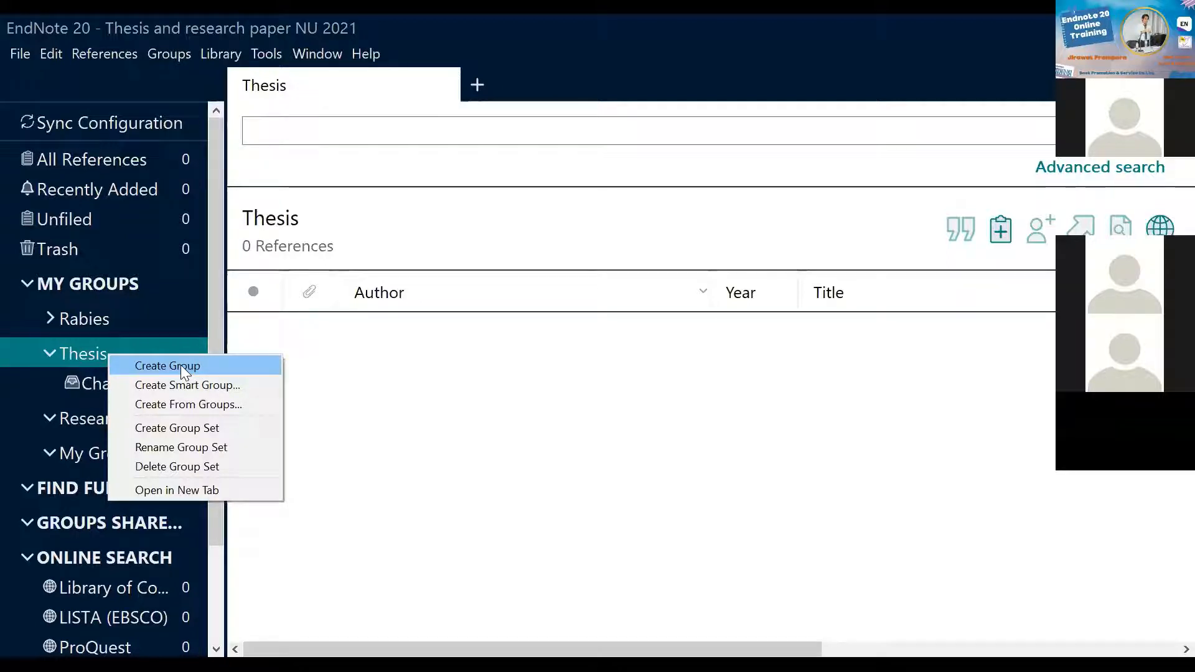
pyautogui.click(180, 365)
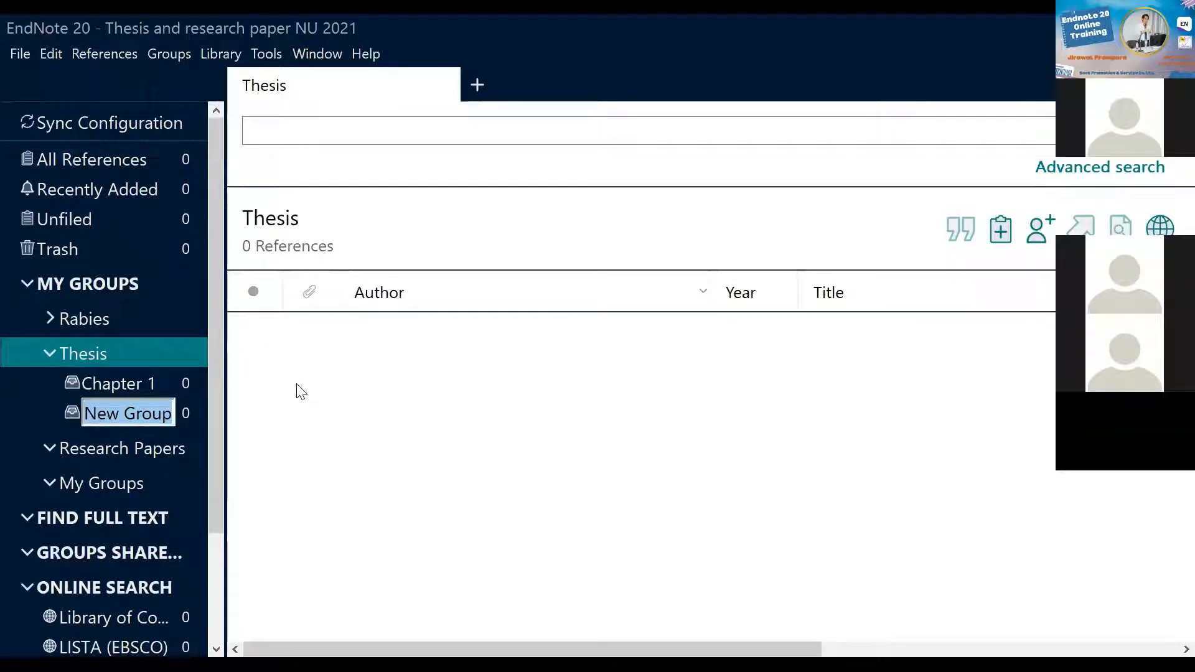
pyautogui.write('Chapter 2')
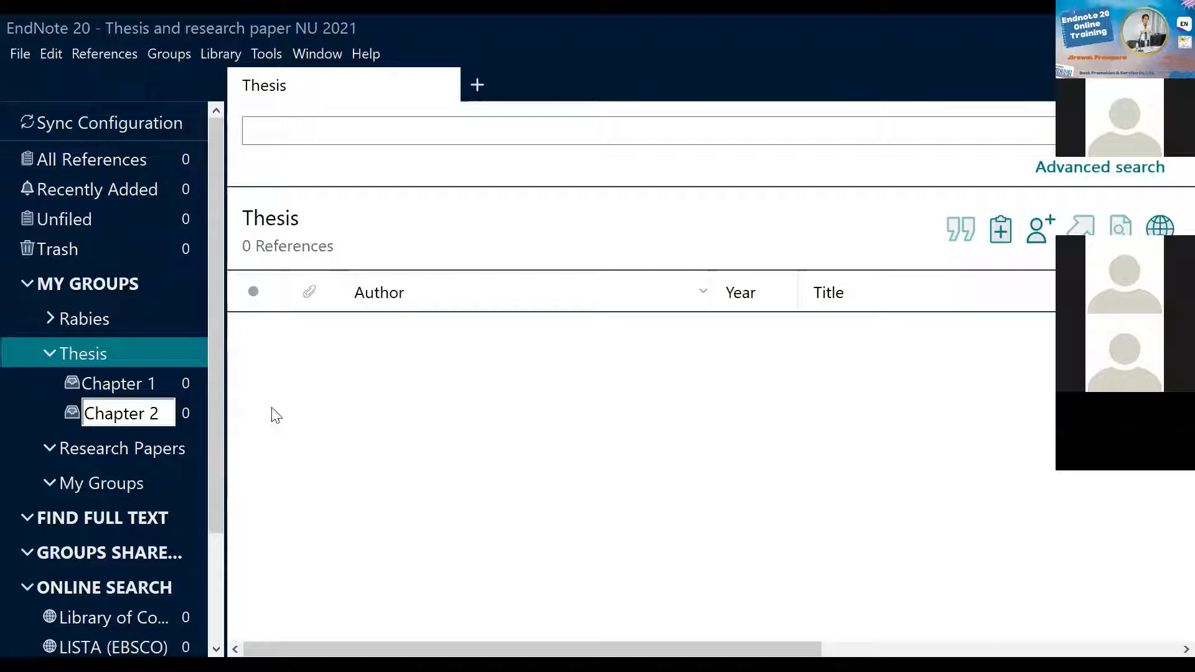
pyautogui.press('Return')
# - Add a third group named Chapter 3 to the Thesis group set
pyautogui.click(87, 352)
pyautogui.rightClick(87, 353)
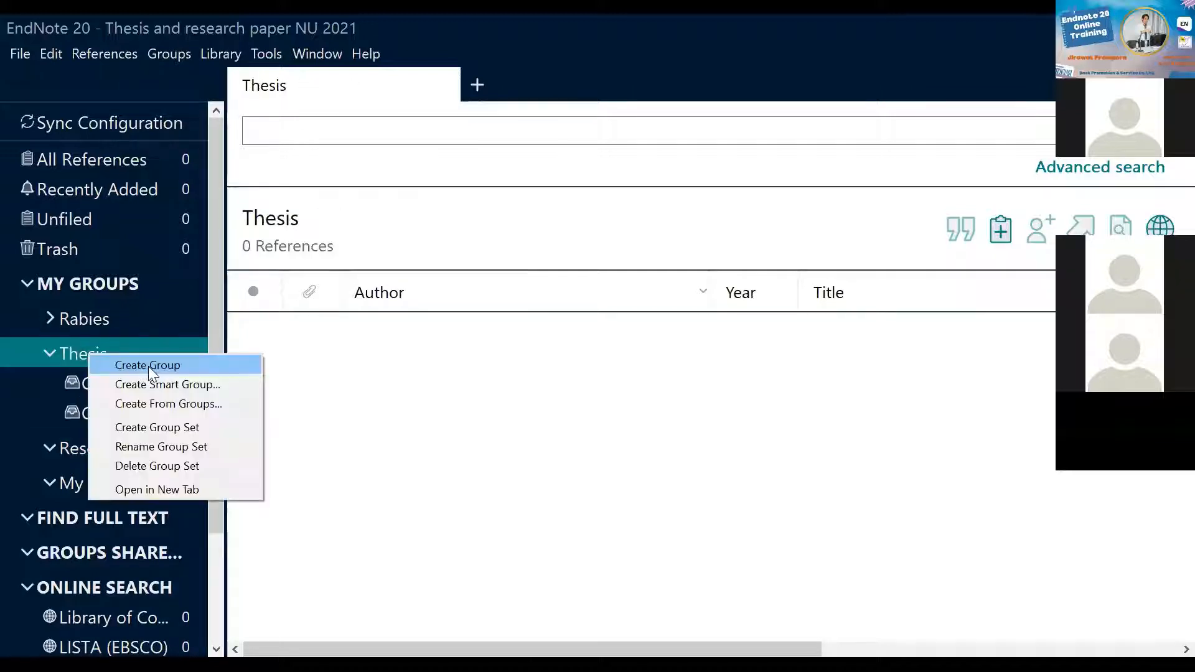
pyautogui.click(174, 369)
pyautogui.write('Ch')
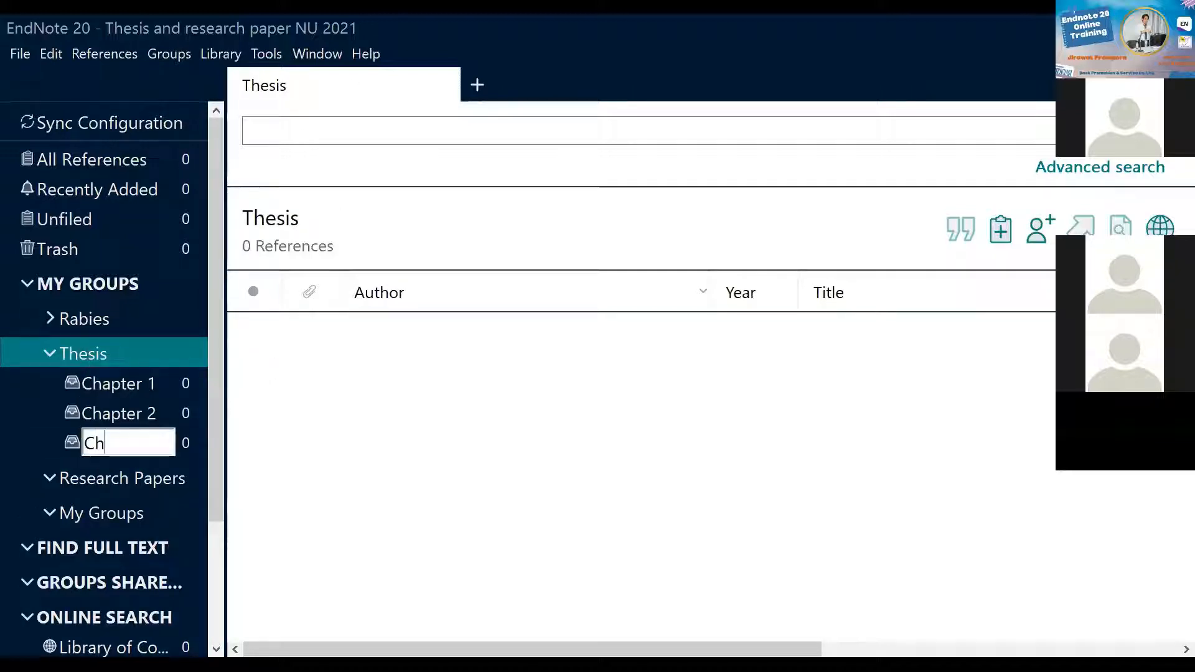
pyautogui.write('apter 3')
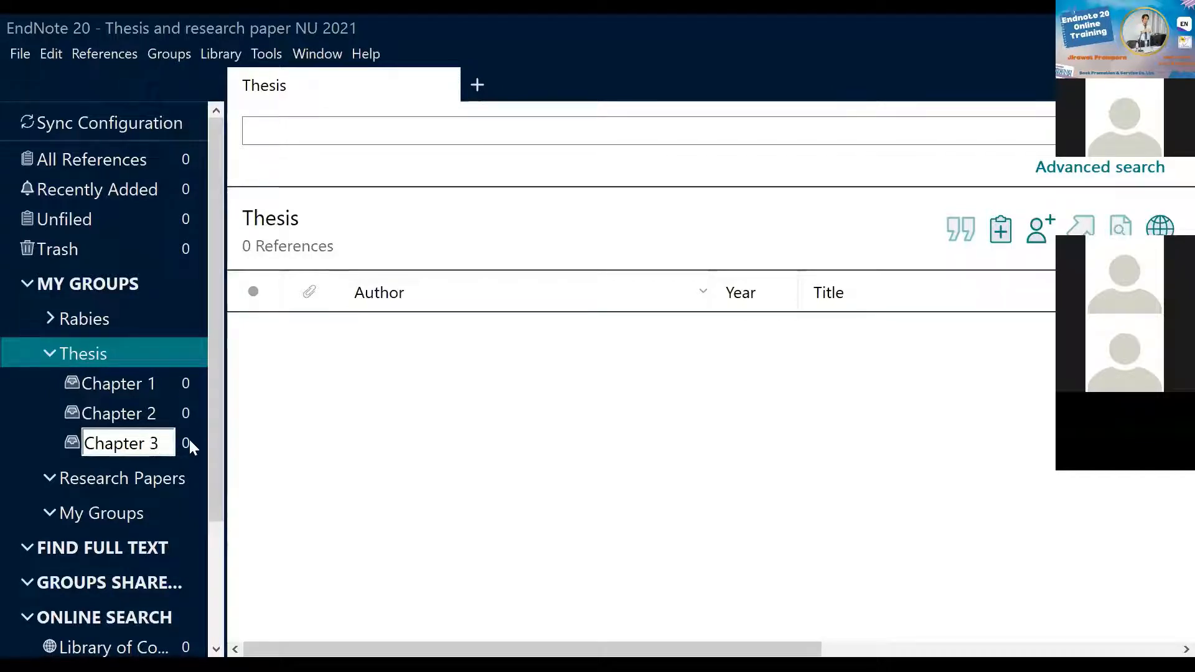
pyautogui.click(179, 487)
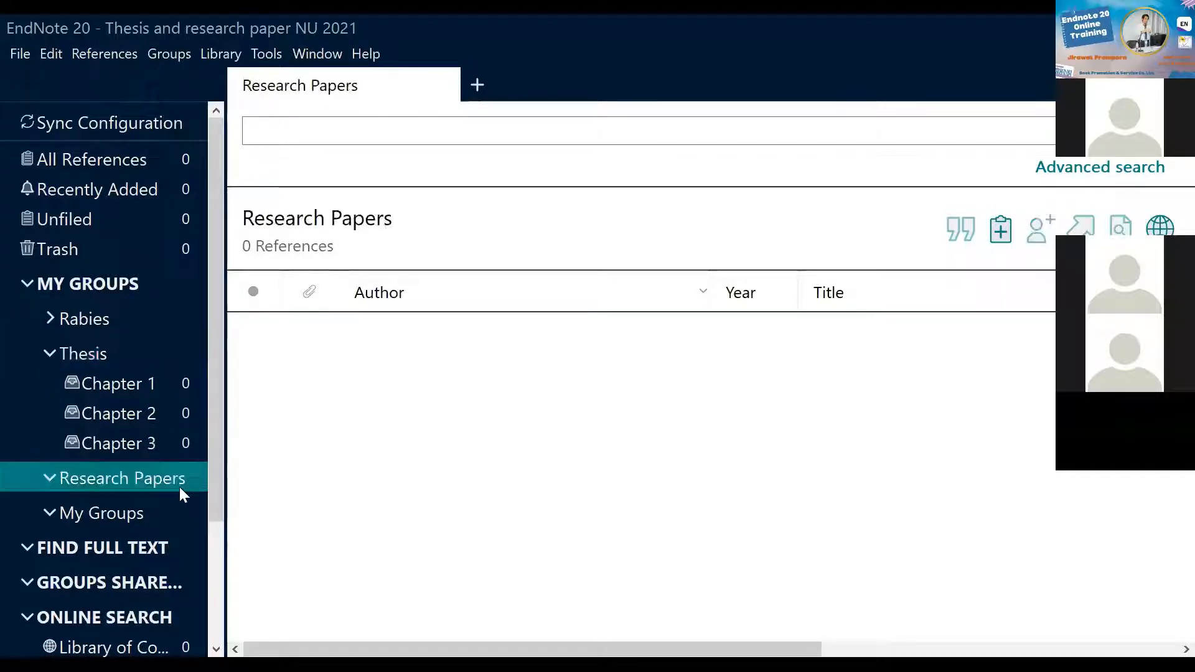
# - Add a fourth group named Chapter 4 to the Thesis group set
pyautogui.click(94, 350)
pyautogui.rightClick(96, 350)
pyautogui.click(131, 365)
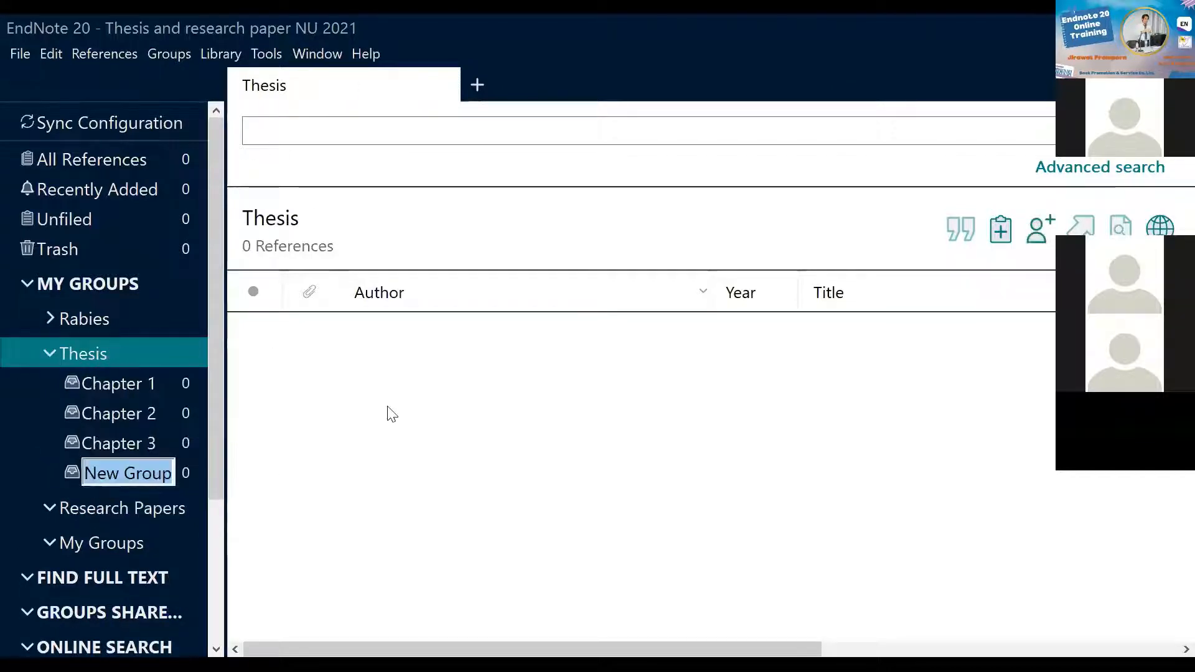
pyautogui.write('Chapter')
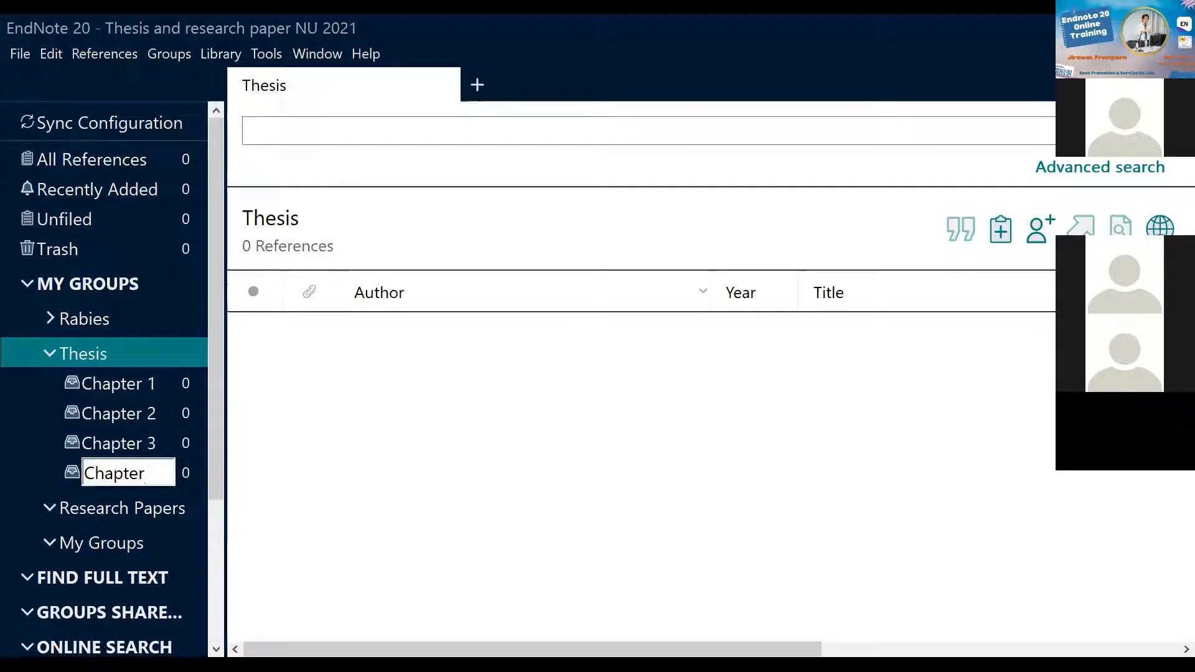
pyautogui.press('BackSpace')
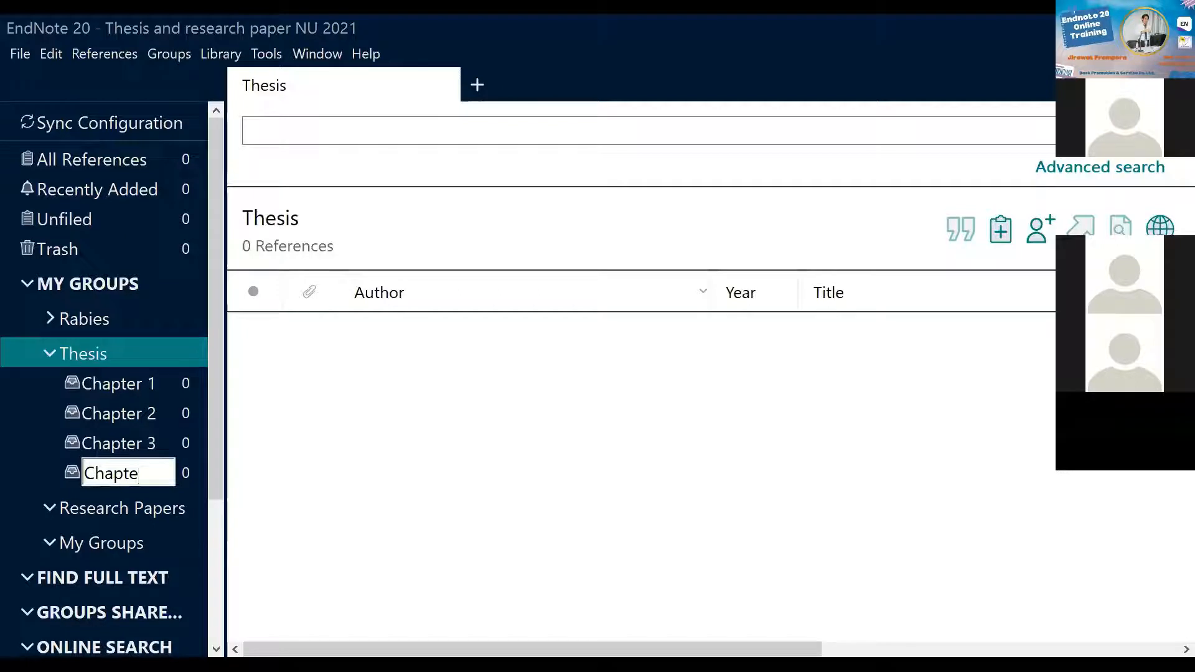
pyautogui.write('r 4')
pyautogui.press('Return')
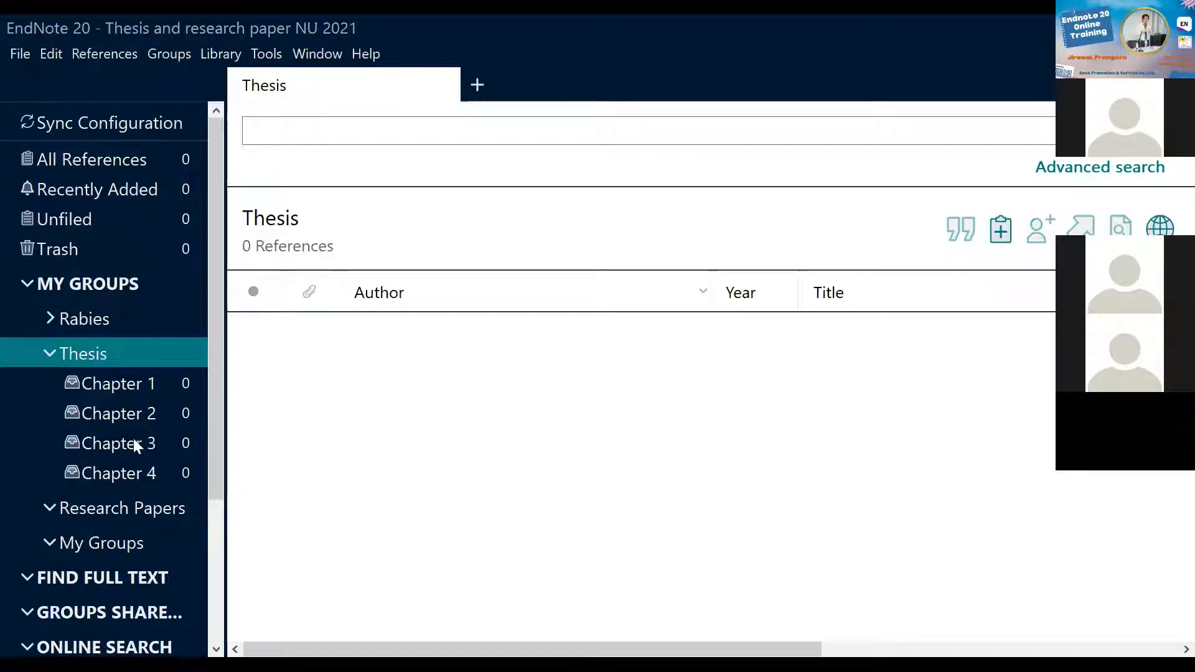
pyautogui.rightClick(84, 360)
pyautogui.click(153, 384)
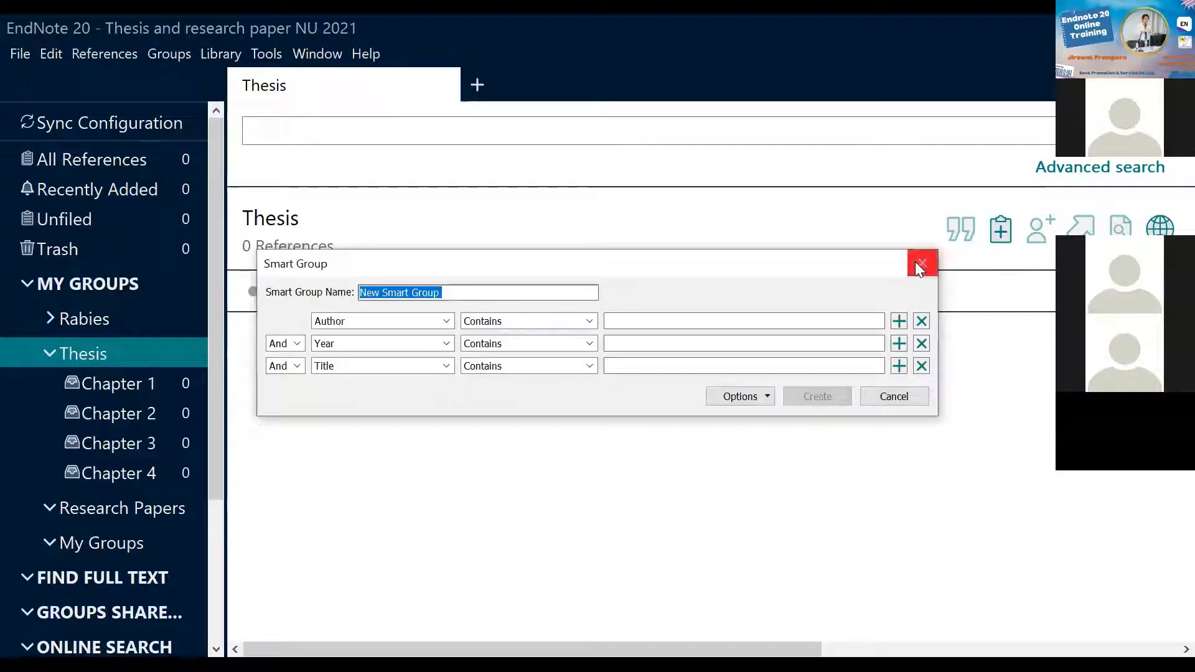
pyautogui.click(921, 264)
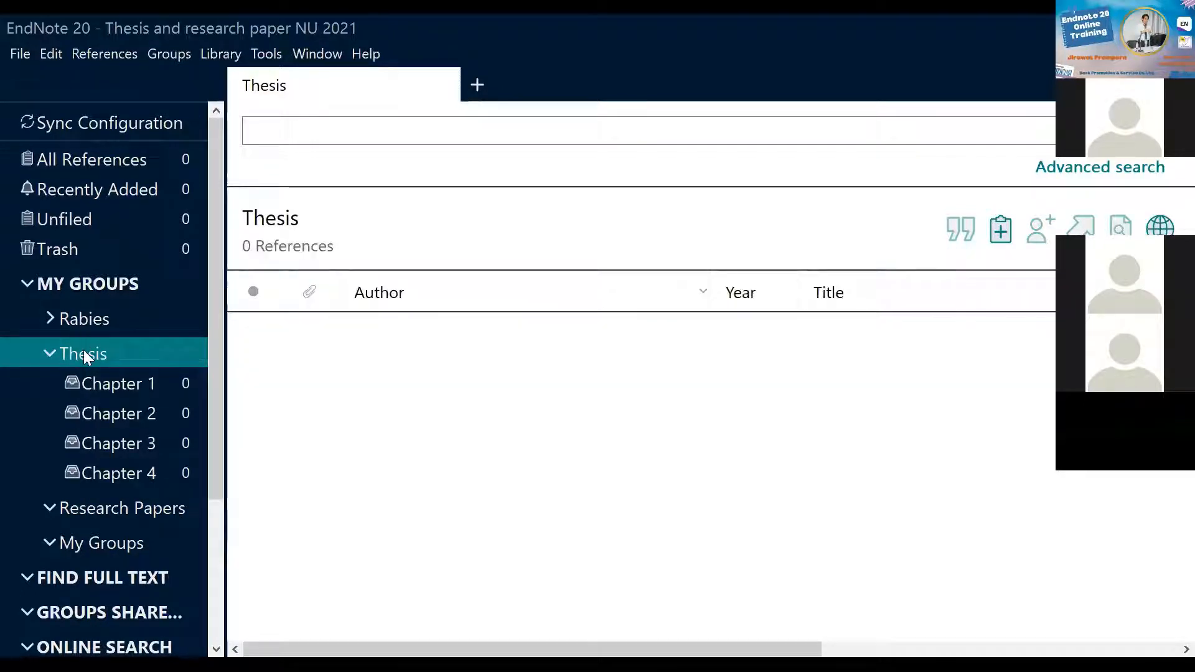
# - Add a fifth group named Chapter 5 to the Thesis group set, then select the Research Papers group set
pyautogui.rightClick(83, 351)
pyautogui.click(133, 361)
pyautogui.write('C')
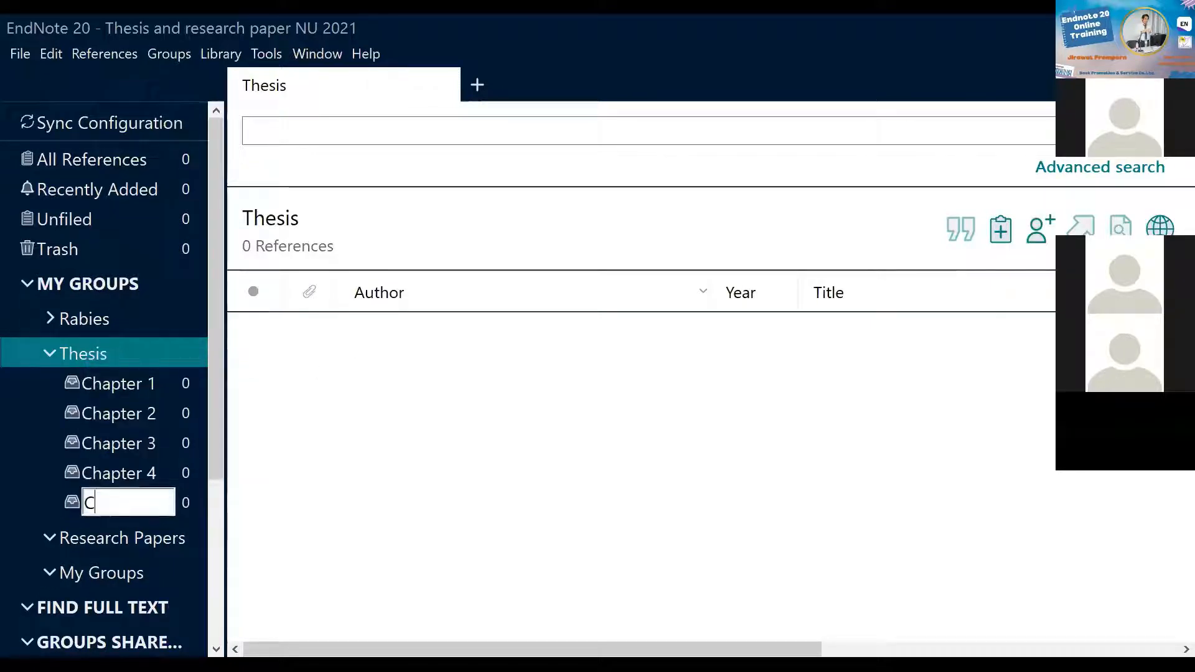
pyautogui.write('hap')
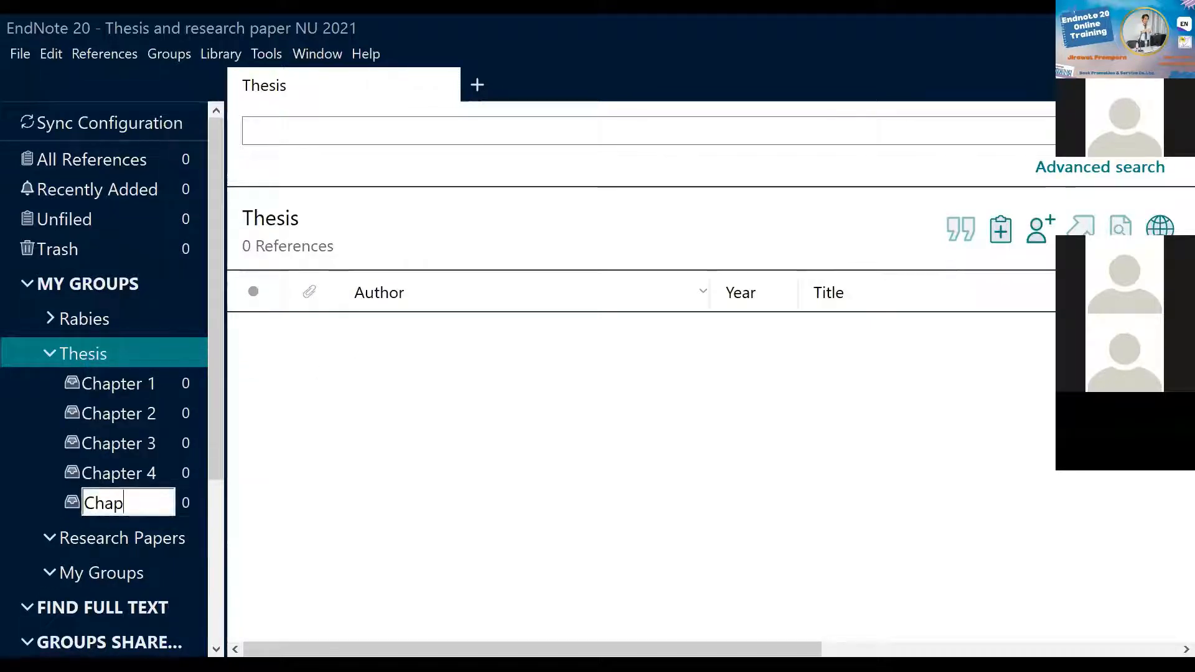
pyautogui.write('ter 5')
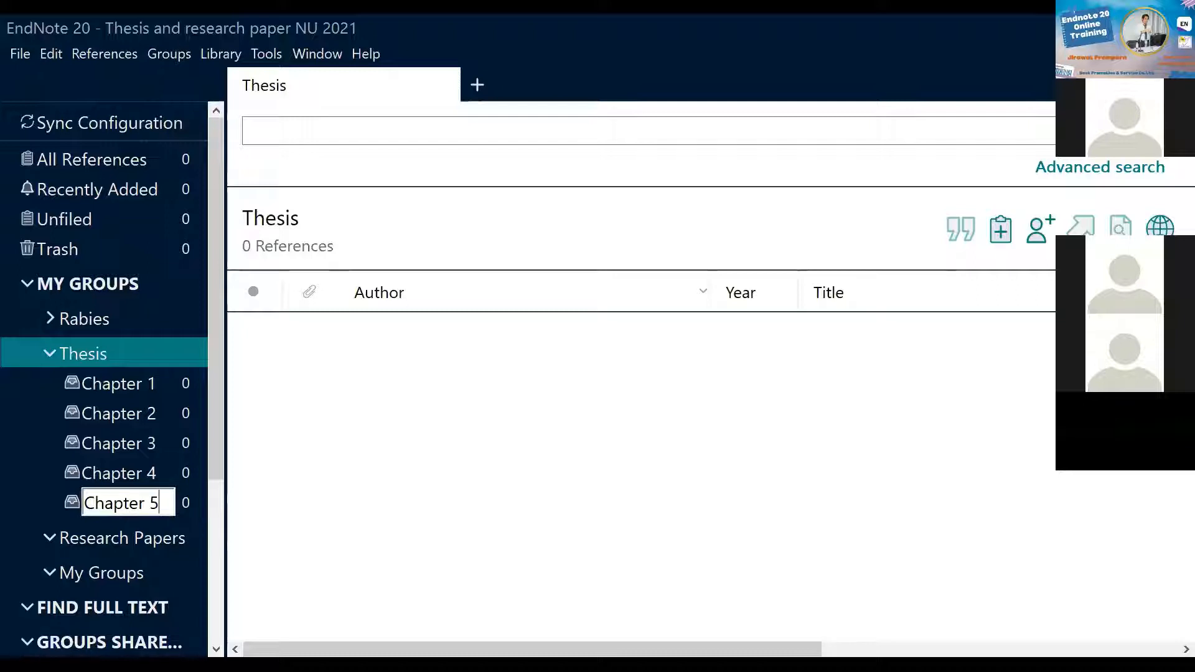
pyautogui.click(184, 541)
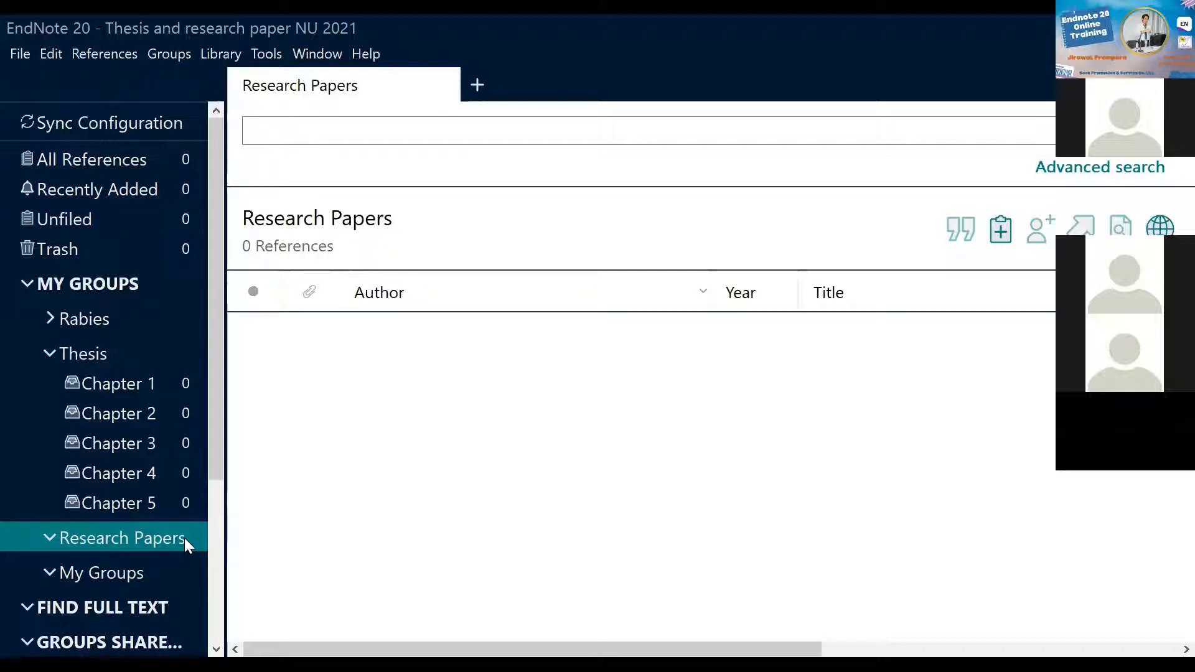
# - Create a smart group named 2021 in the Rabies group set for references whose Year contains 2021
pyautogui.scroll(-1, 185, 539)
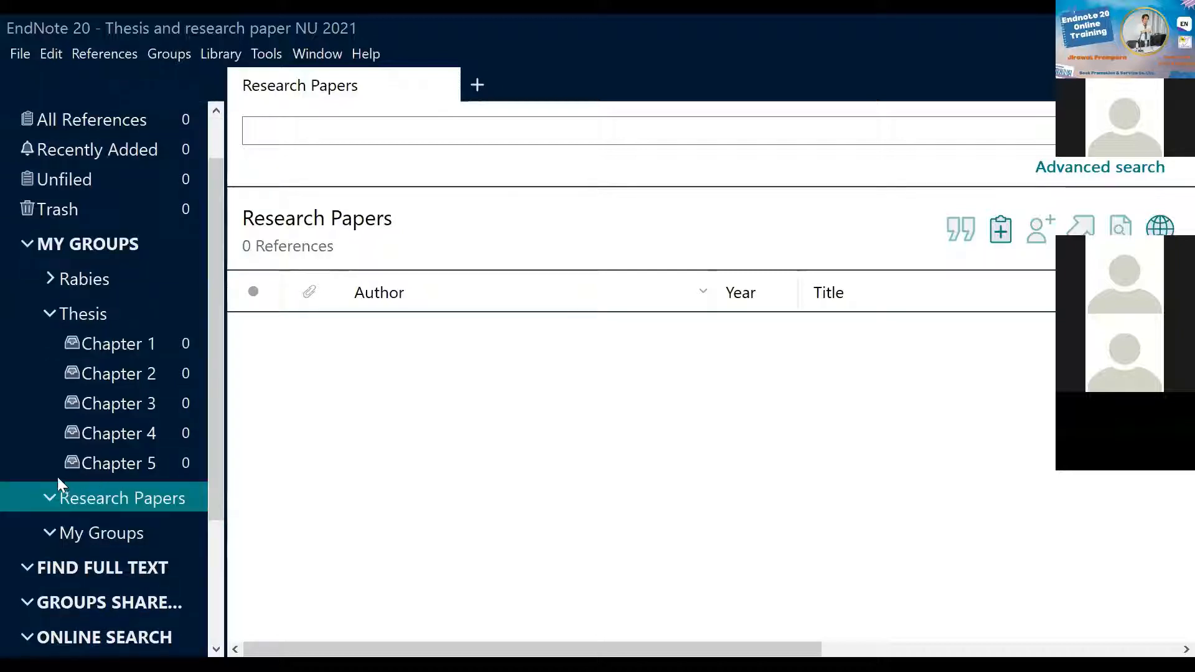
pyautogui.click(73, 281)
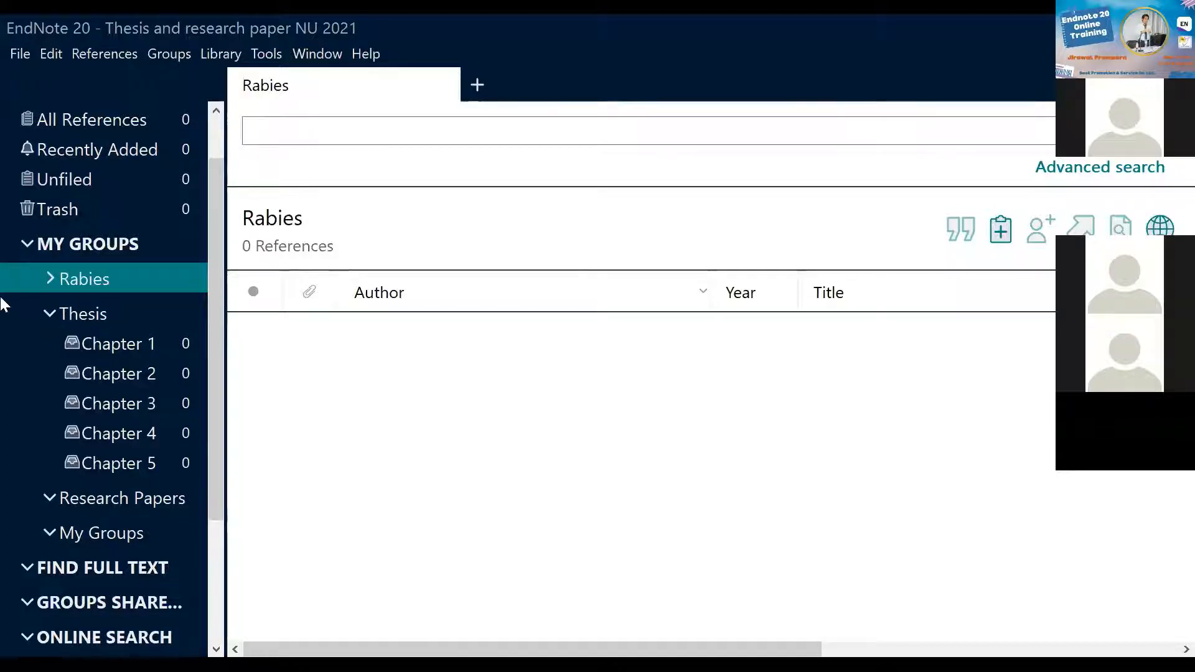
pyautogui.rightClick(122, 281)
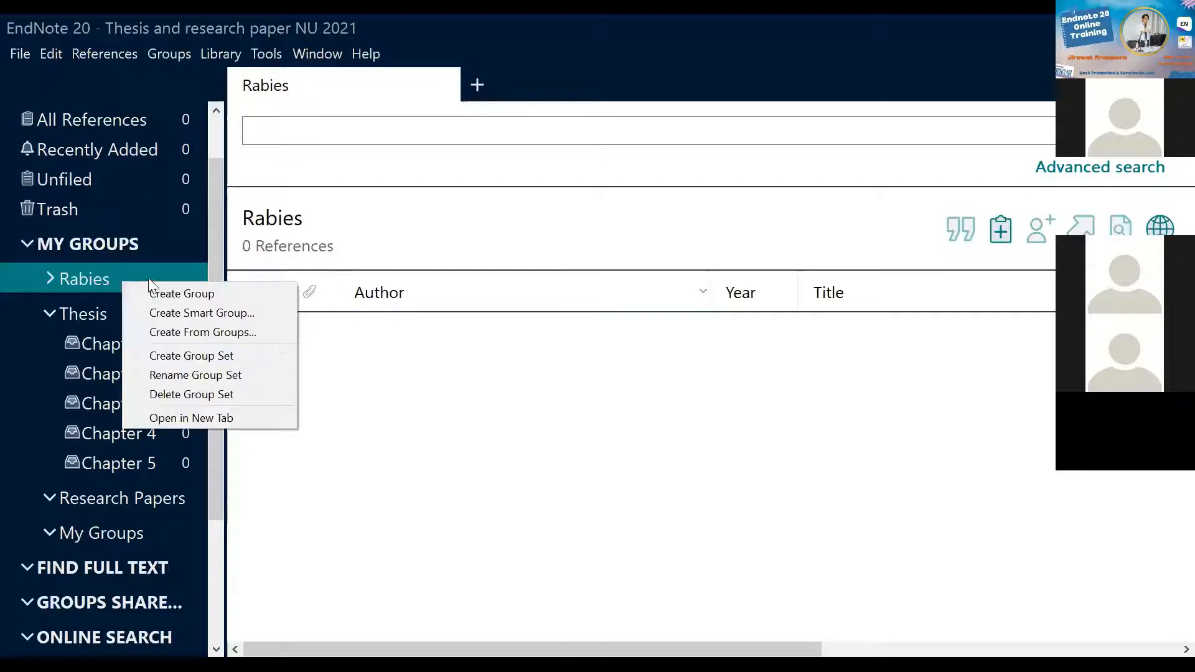
pyautogui.click(182, 311)
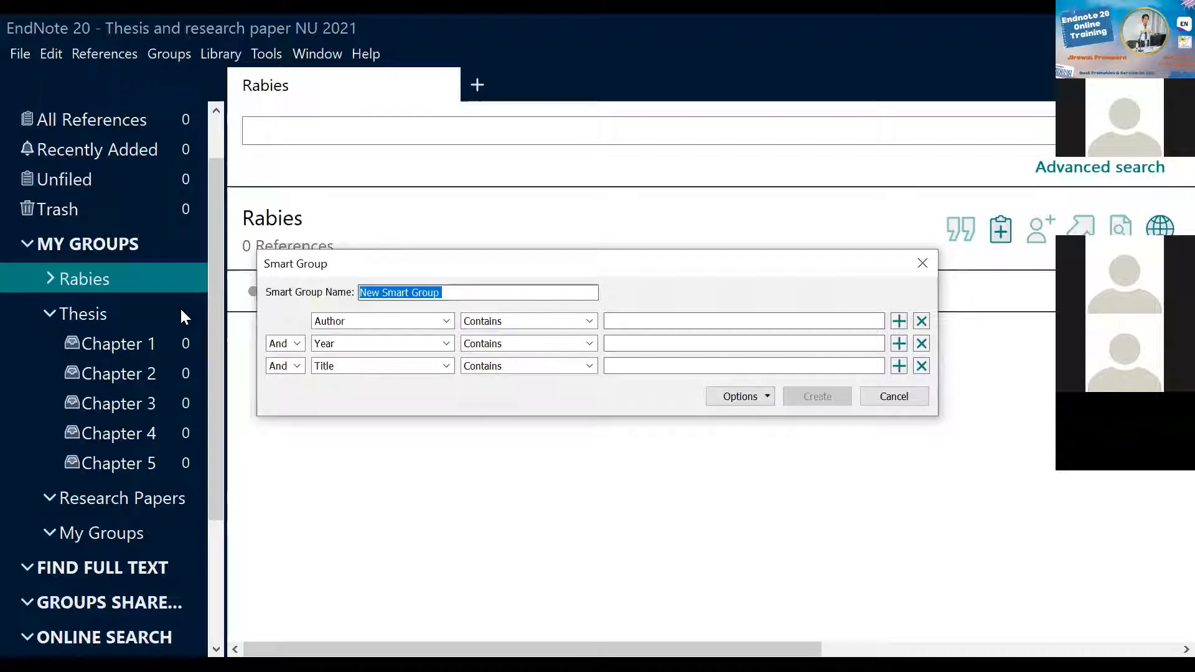
pyautogui.write('2021')
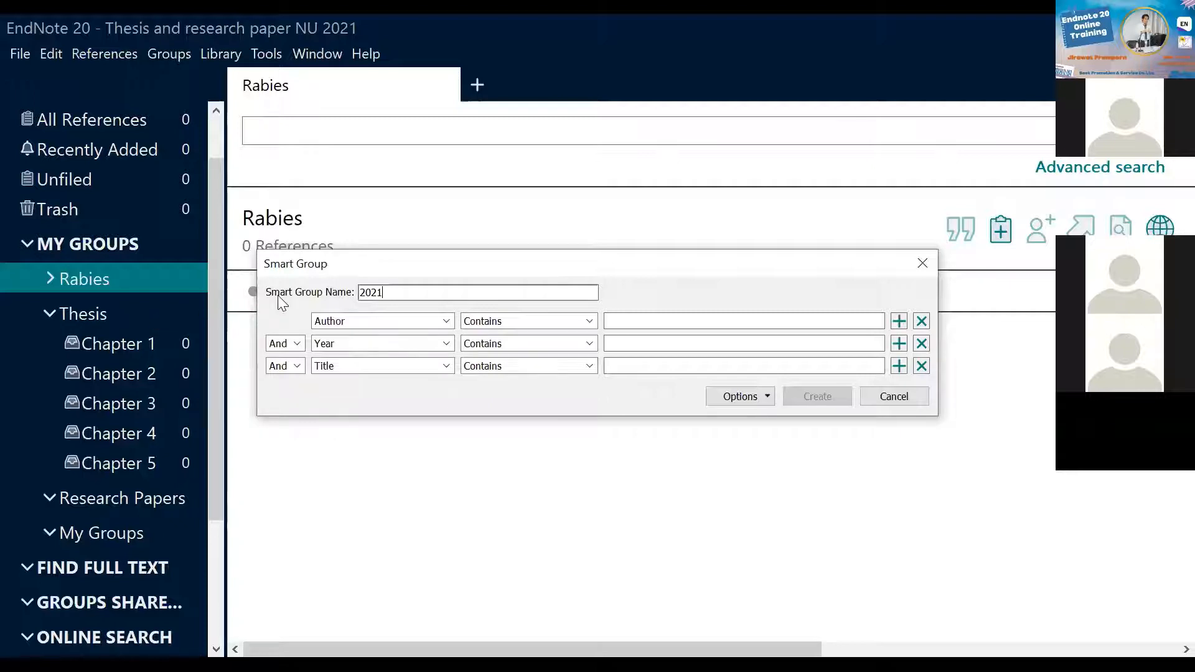
pyautogui.click(354, 323)
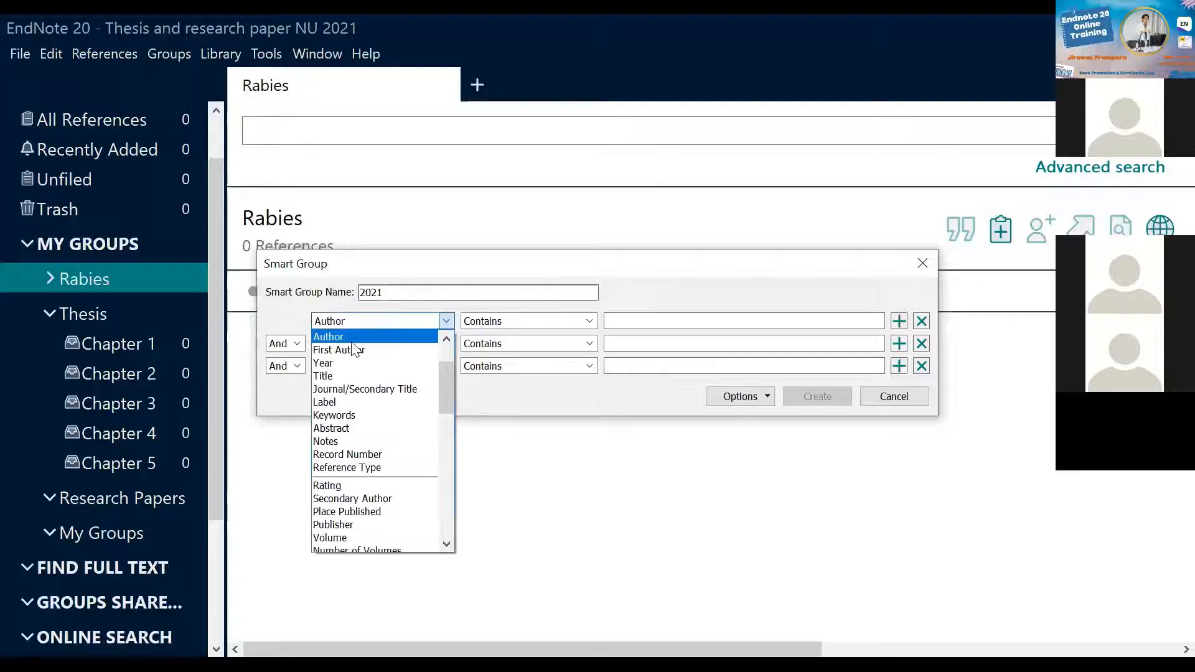
pyautogui.click(352, 363)
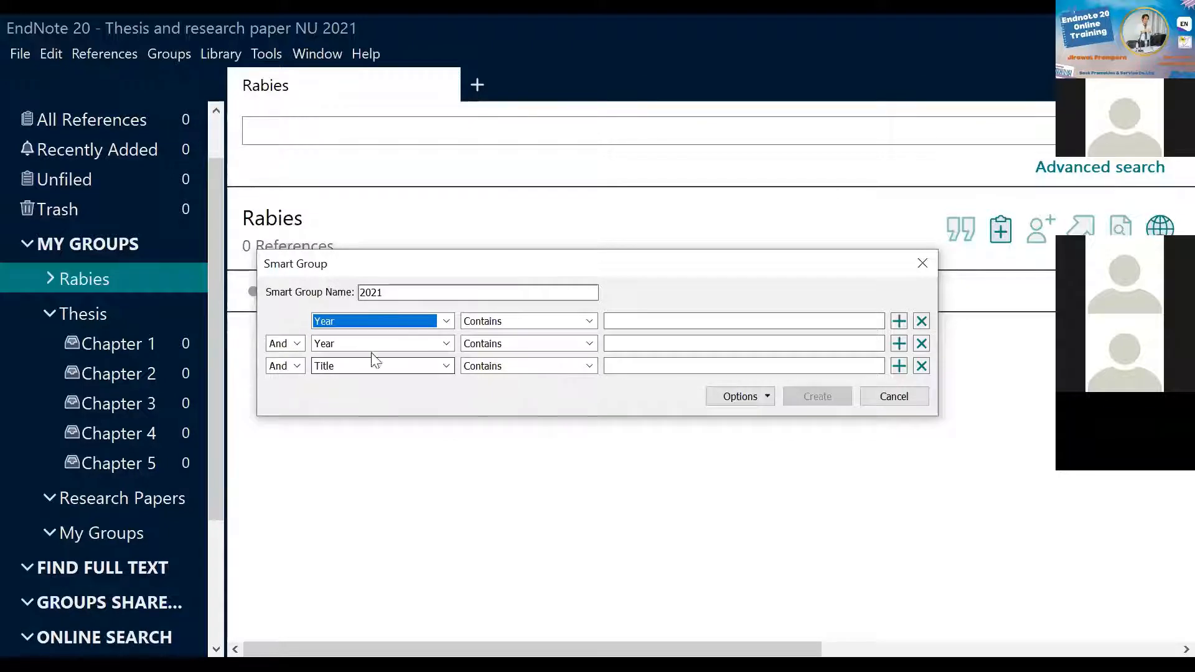
pyautogui.click(640, 321)
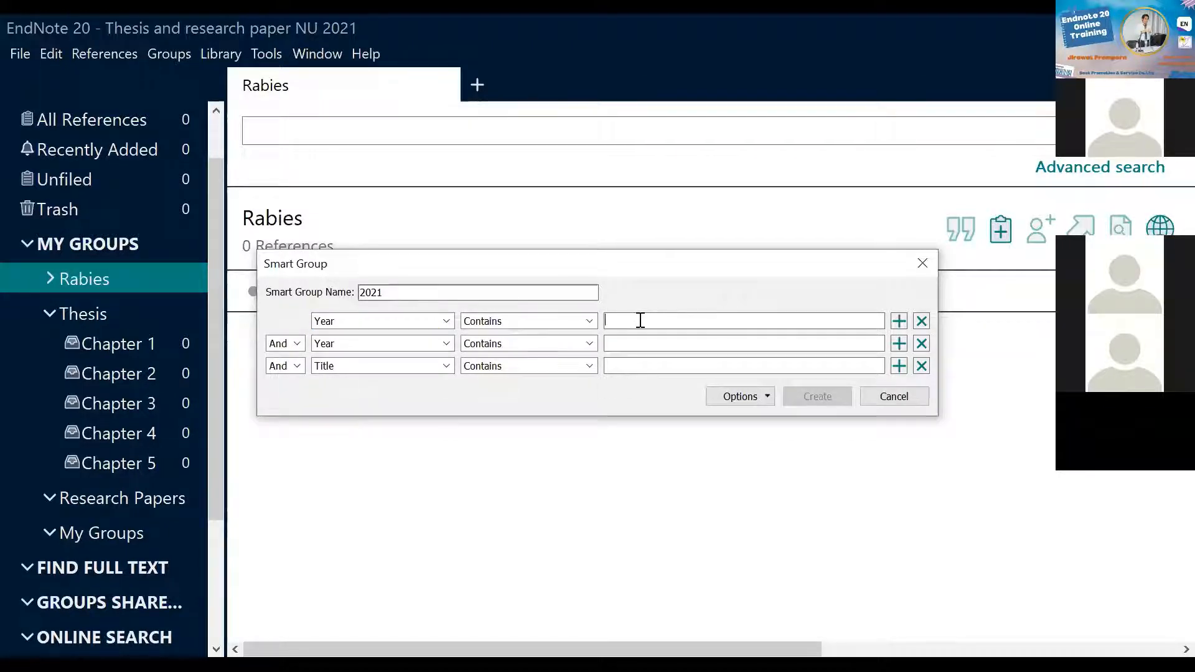
pyautogui.write('2021')
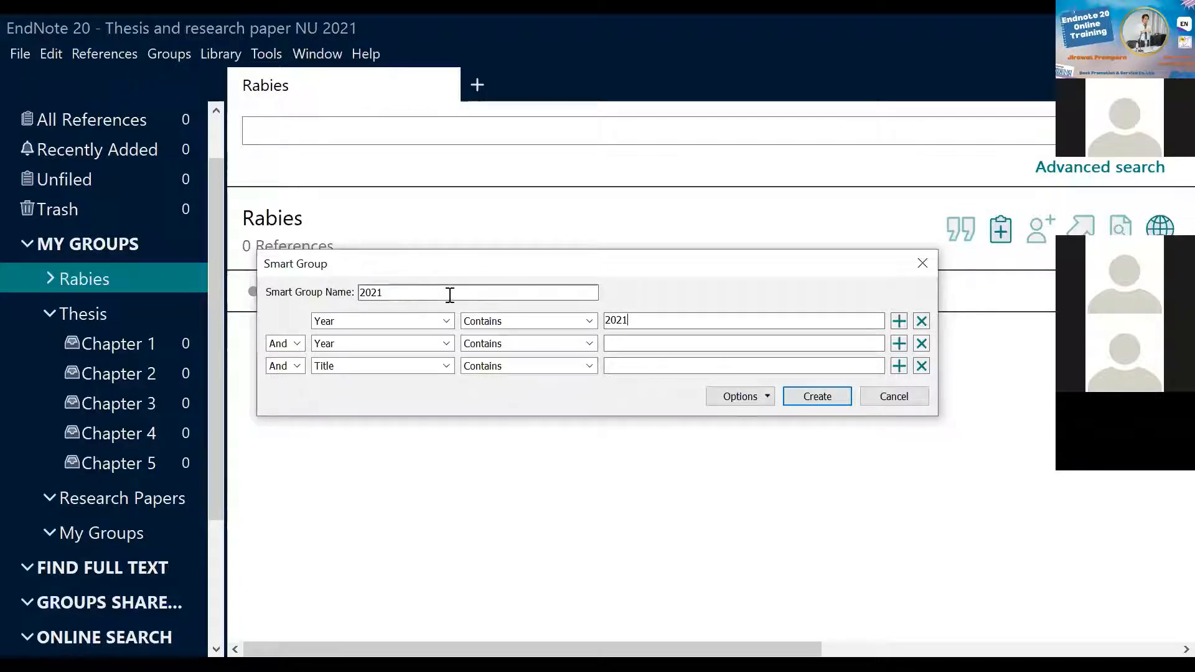
pyautogui.click(809, 397)
# - Create a smart group named 2020 in the Rabies group set for references whose Year contains 2020
pyautogui.click(99, 279)
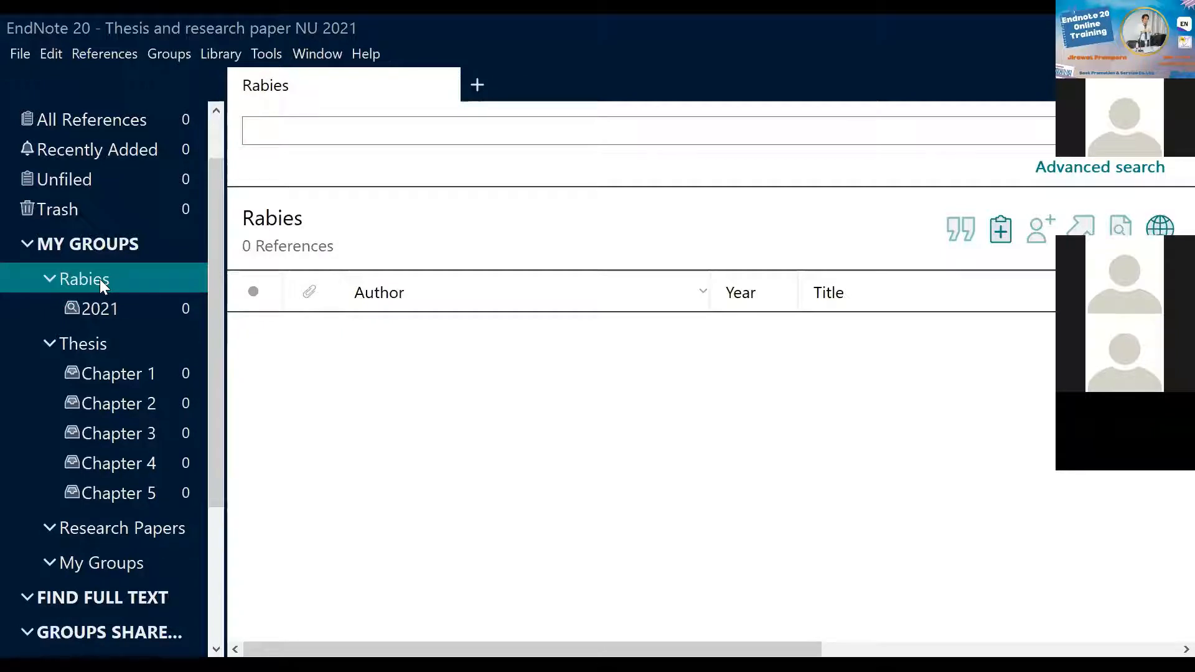
pyautogui.rightClick(100, 279)
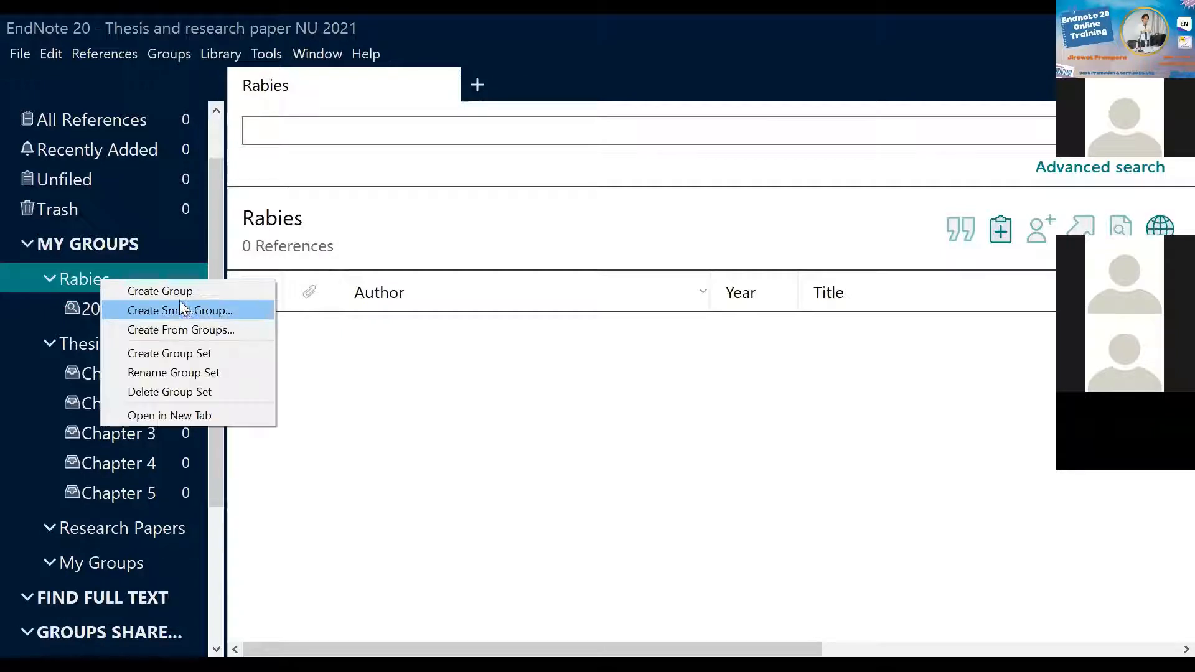
pyautogui.click(230, 312)
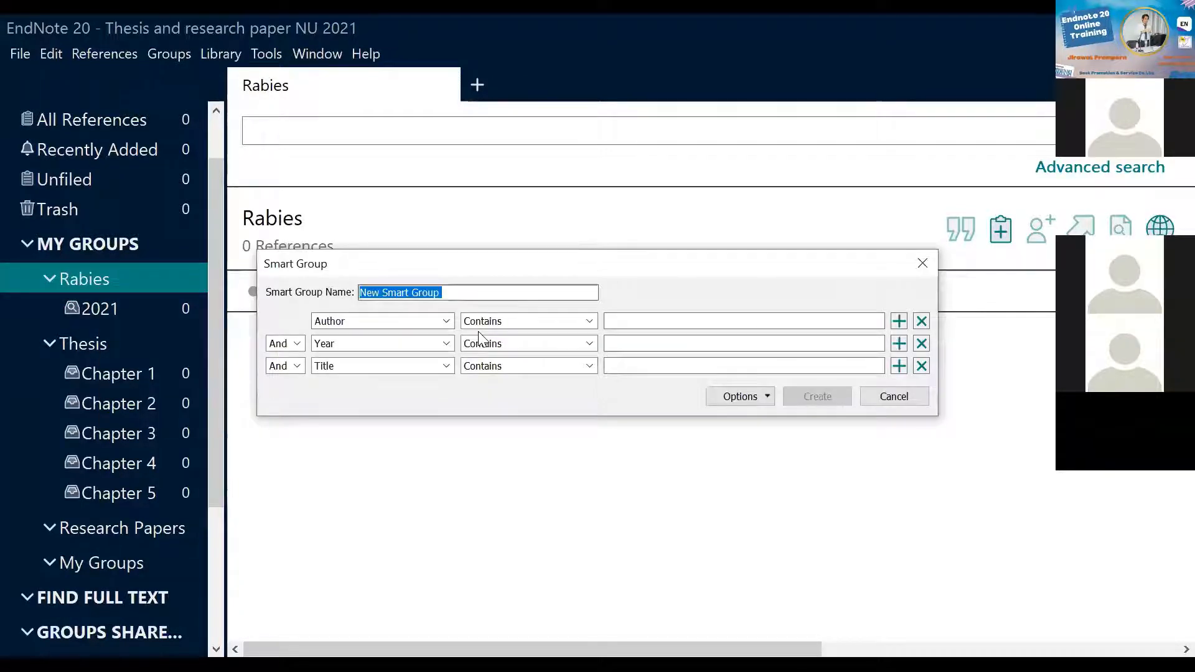
pyautogui.write('2020')
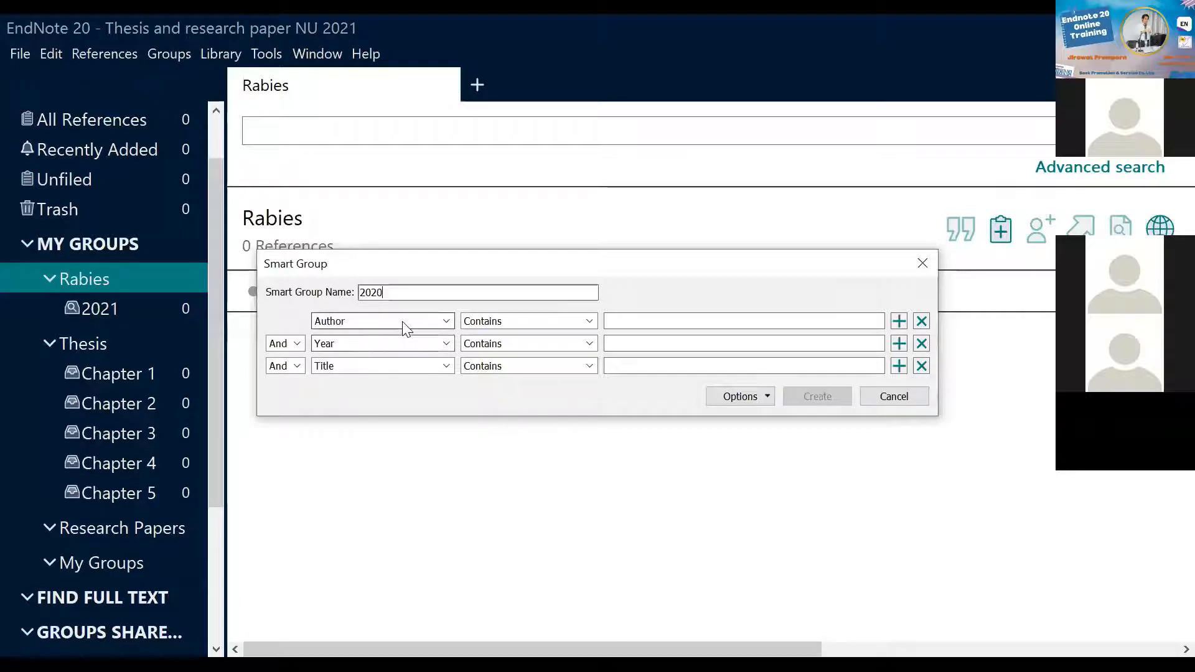
pyautogui.click(403, 321)
pyautogui.click(368, 362)
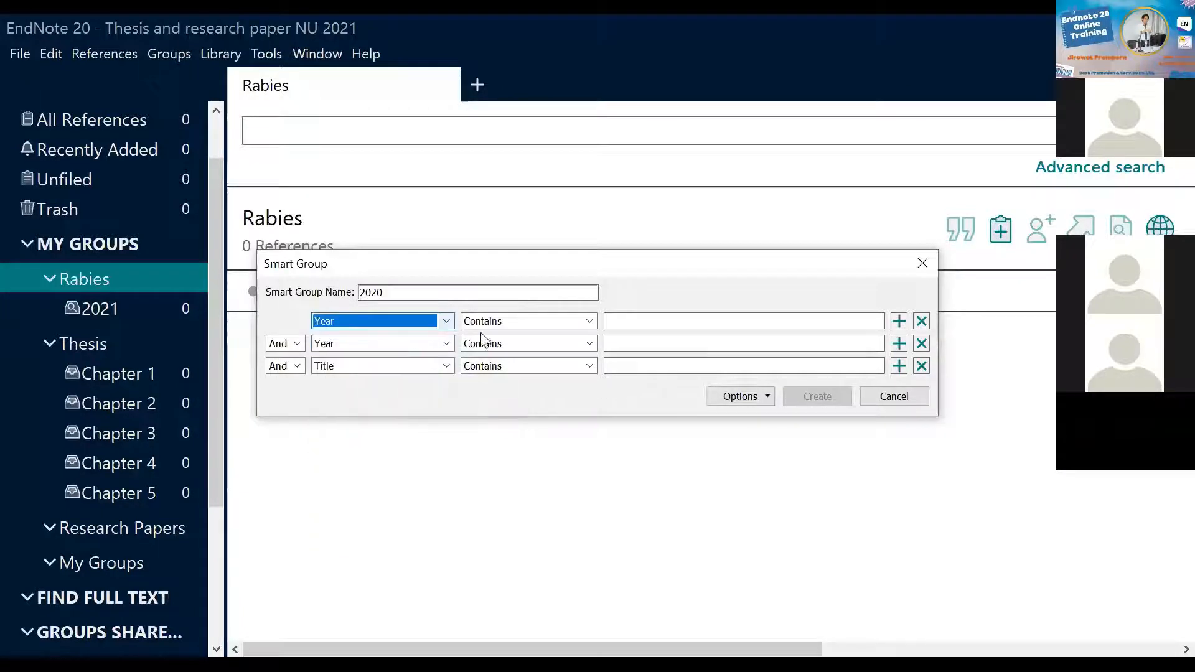
pyautogui.click(627, 321)
pyautogui.write('20')
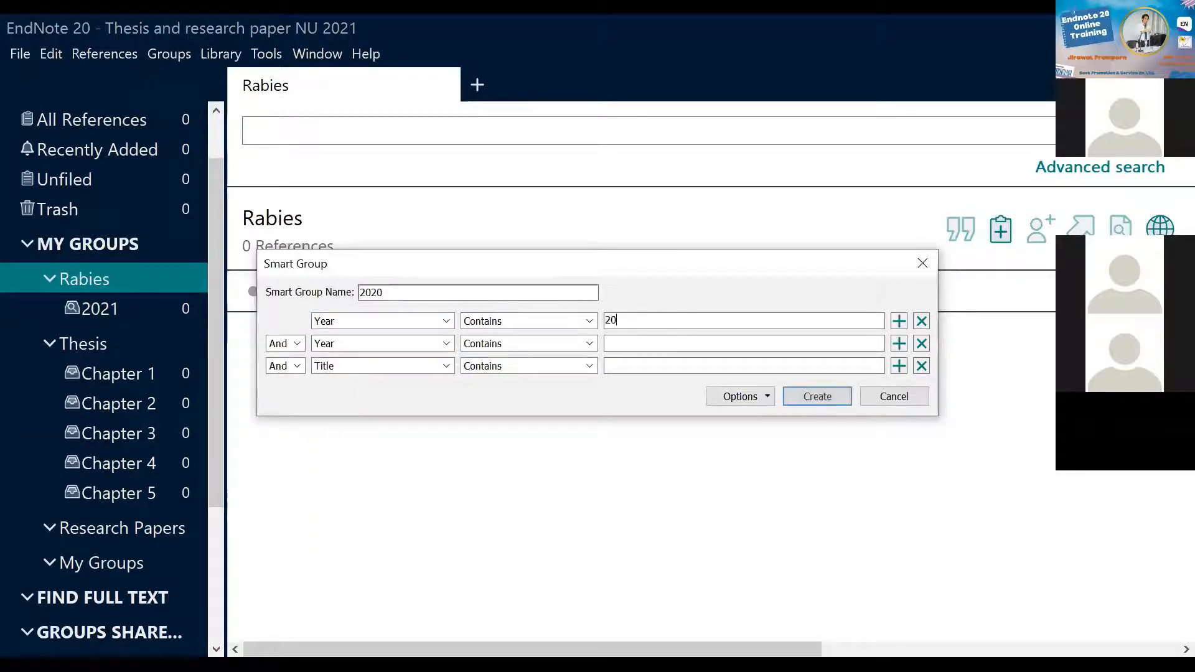
pyautogui.write('20')
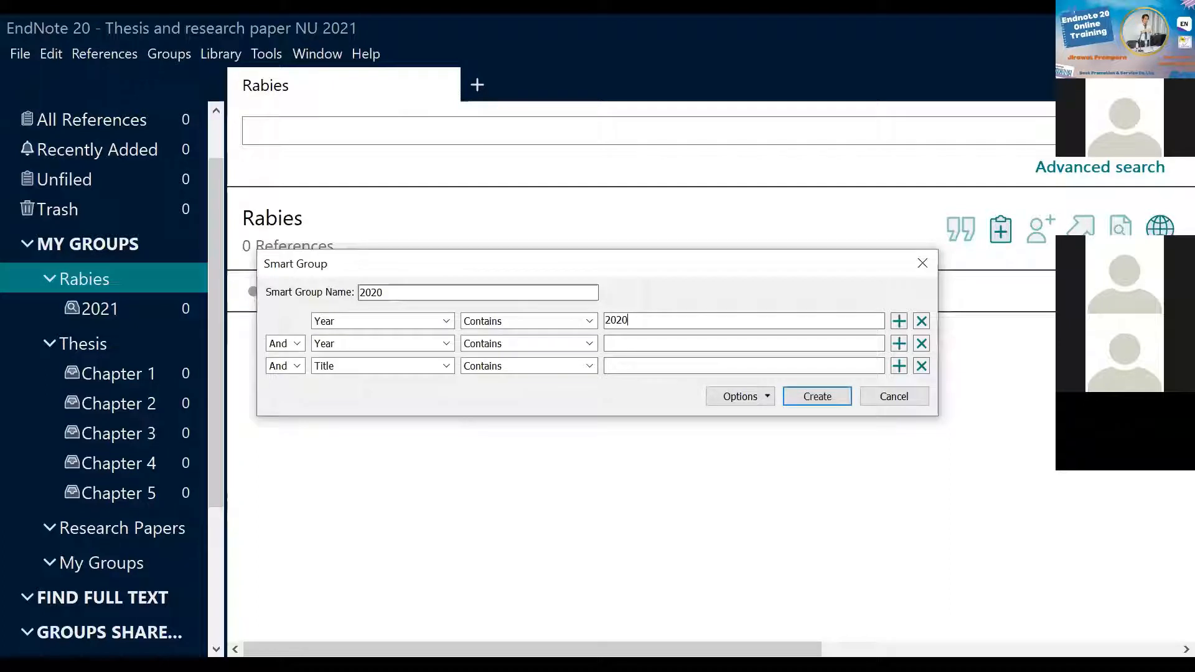
pyautogui.click(815, 397)
# - Create a smart group named 2019 in the Rabies group set for references whose Year contains 2019
pyautogui.click(107, 247)
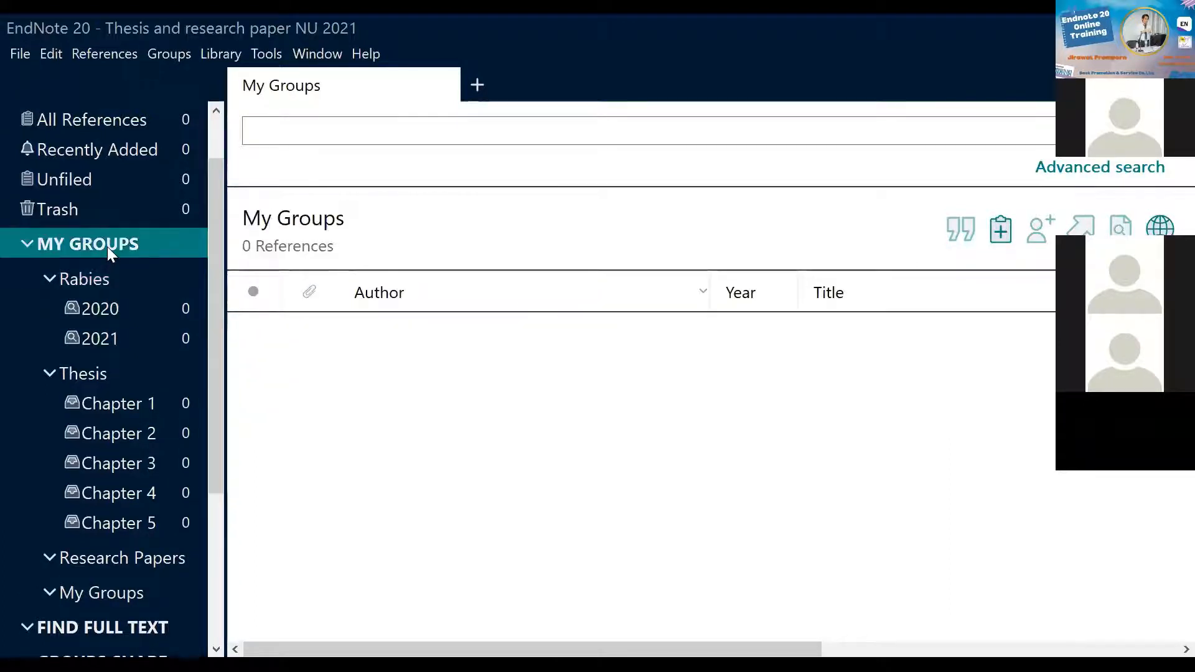
pyautogui.click(77, 280)
pyautogui.rightClick(79, 281)
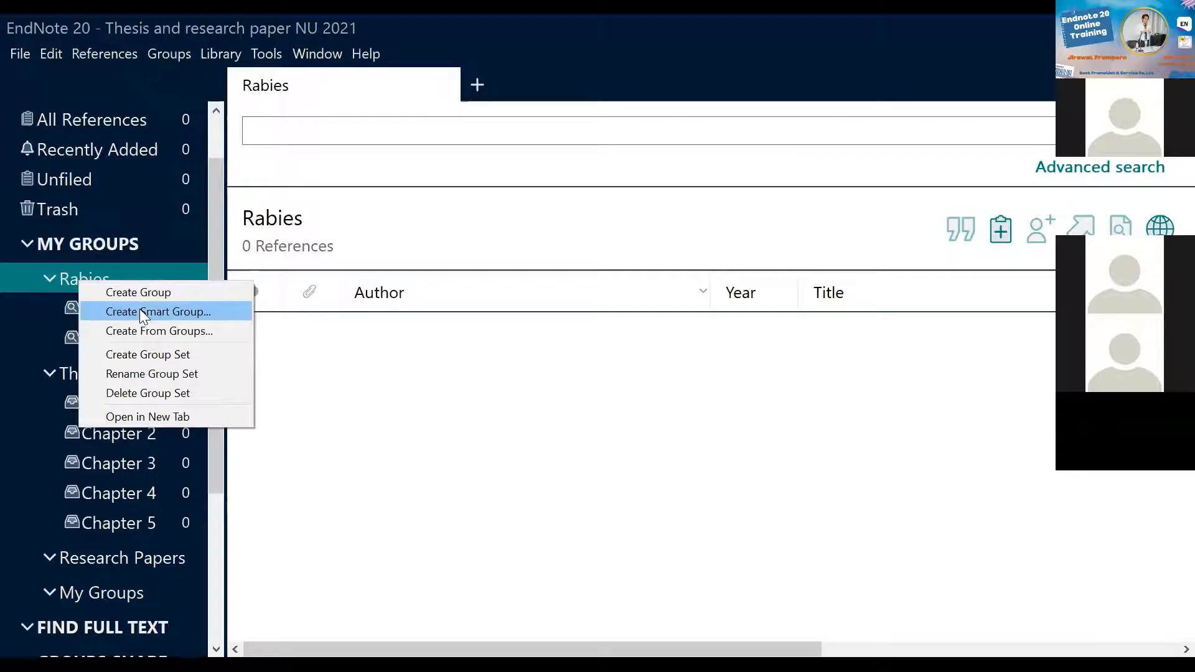
pyautogui.click(140, 312)
pyautogui.write('2019')
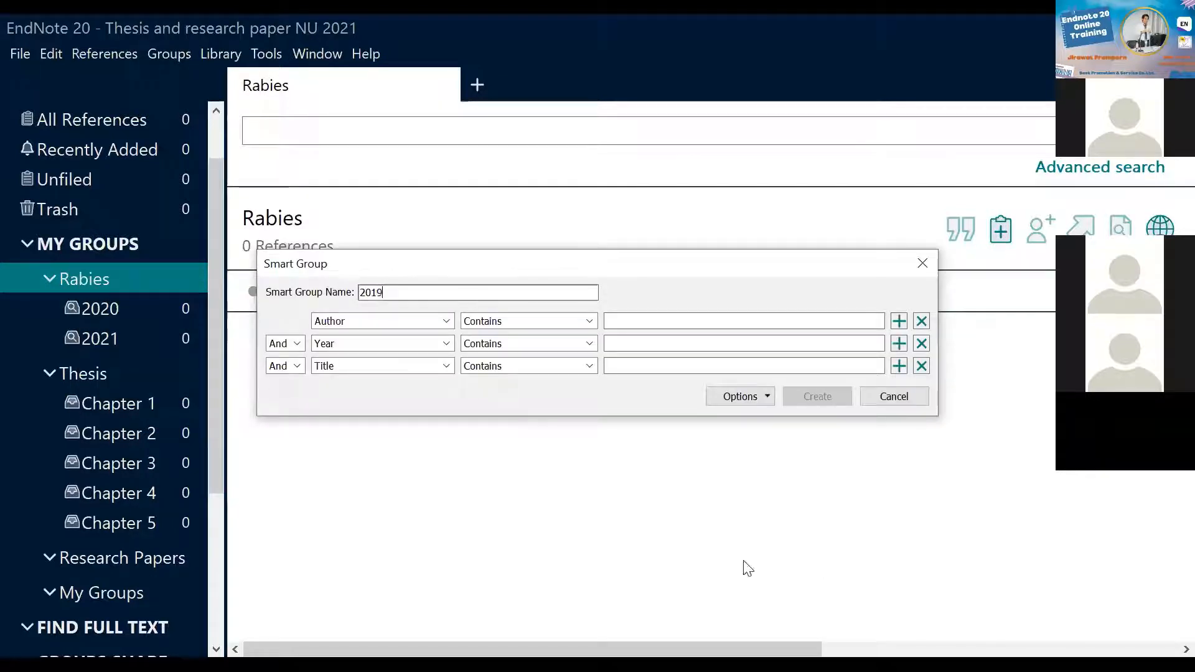
pyautogui.click(353, 318)
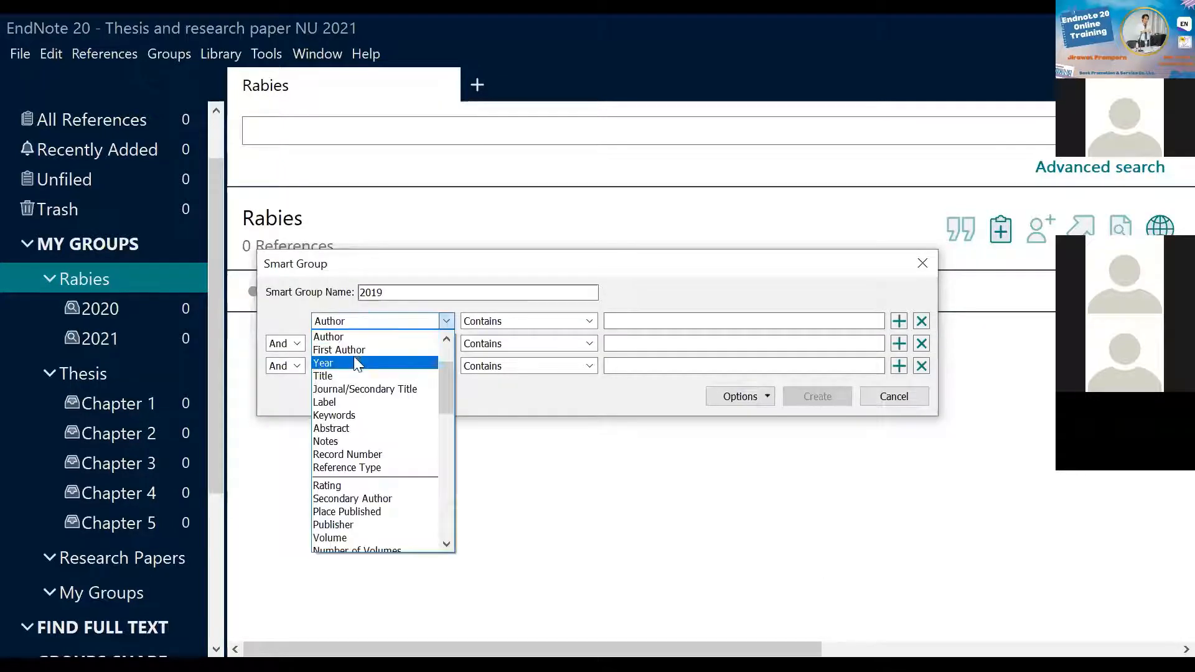
pyautogui.click(685, 321)
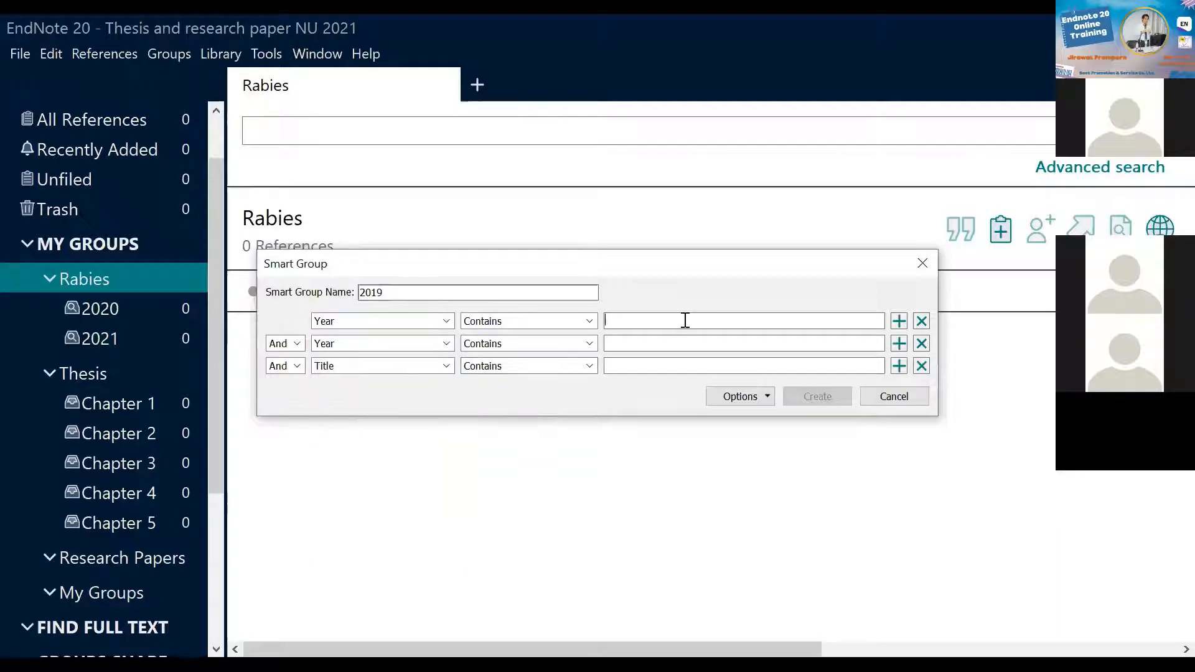
pyautogui.write('2019')
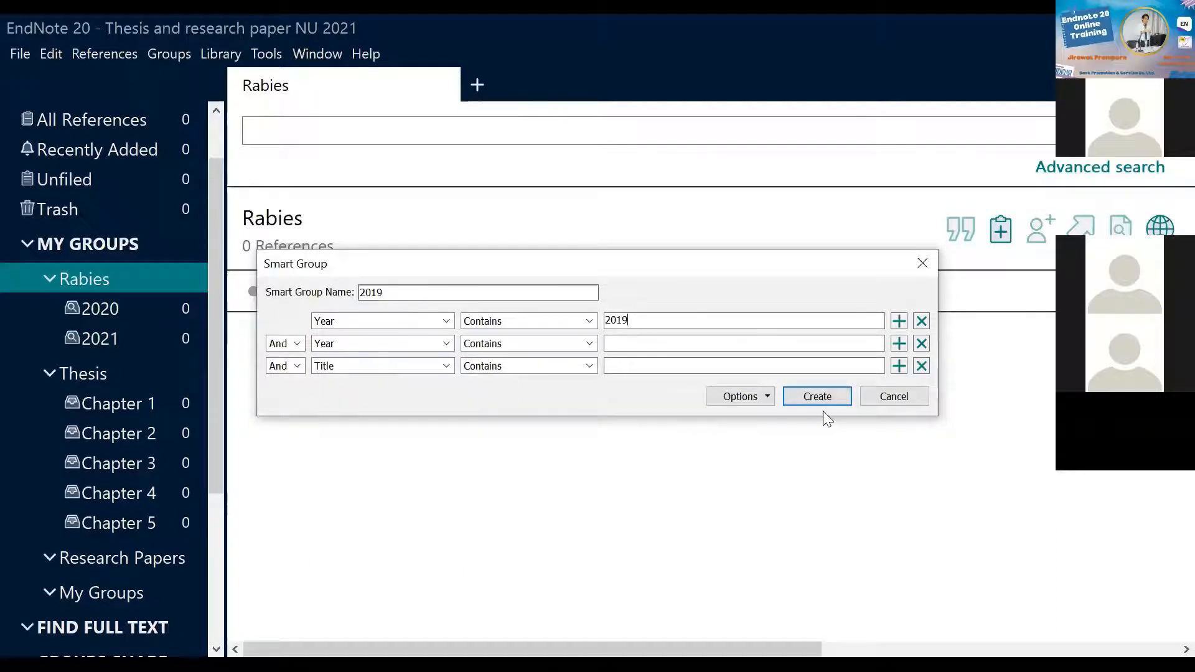
pyautogui.click(817, 396)
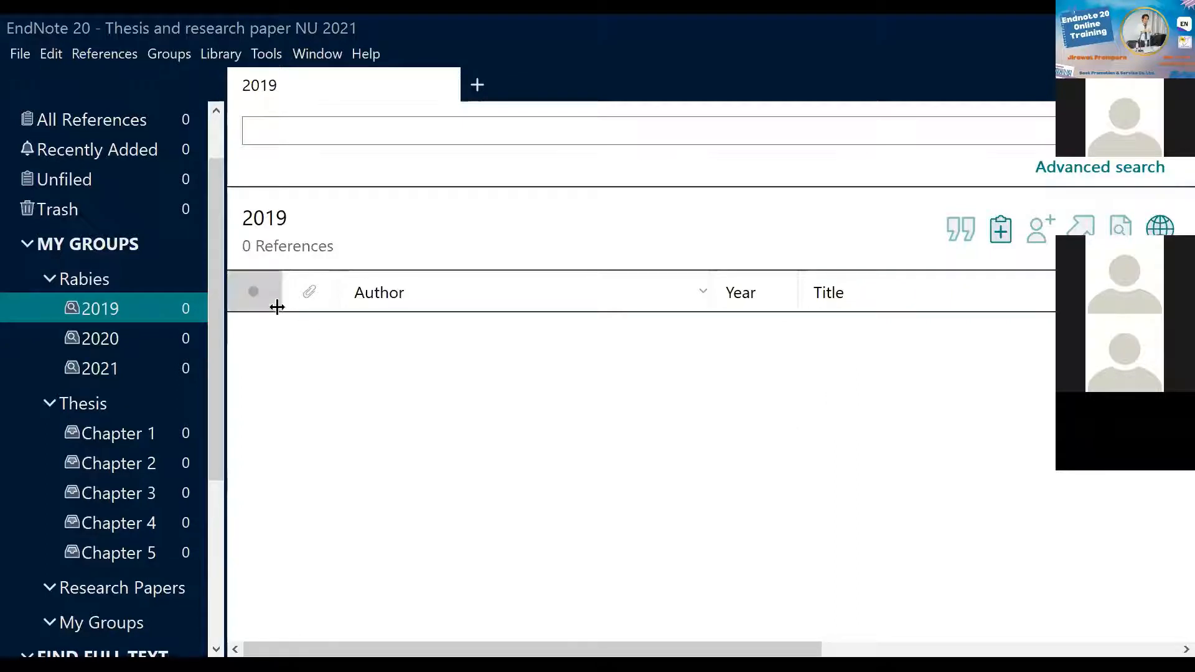
# - Start a new smart group in the Rabies group set and name it Past 3 years (2019-2021)
pyautogui.click(68, 280)
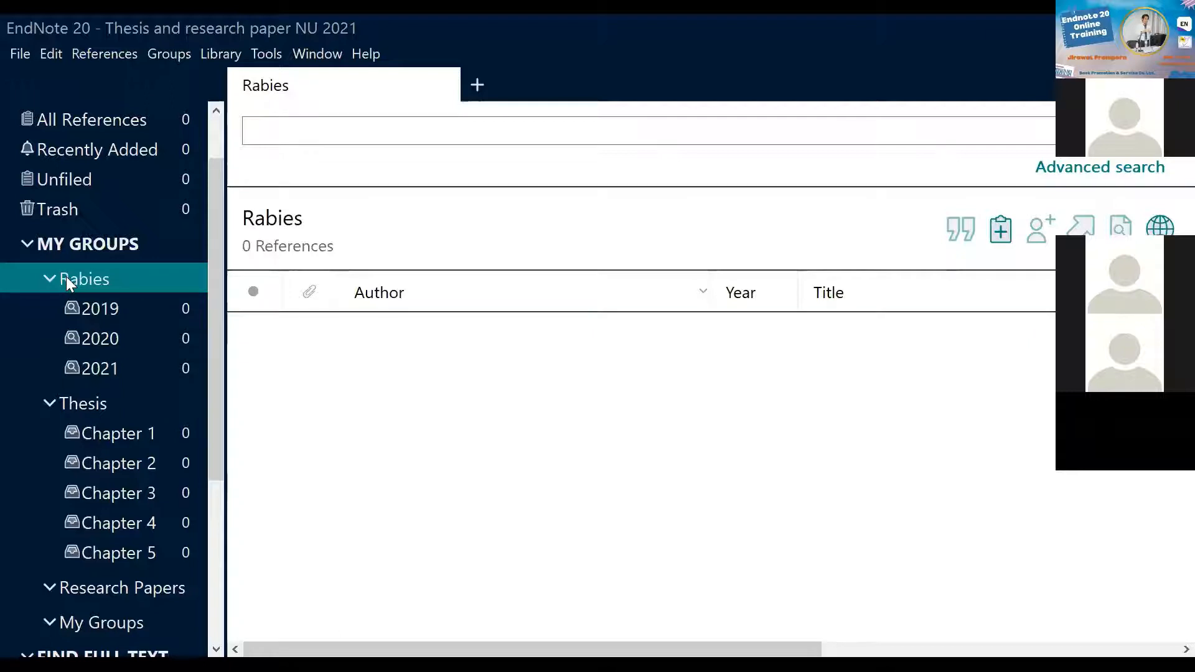
pyautogui.rightClick(67, 280)
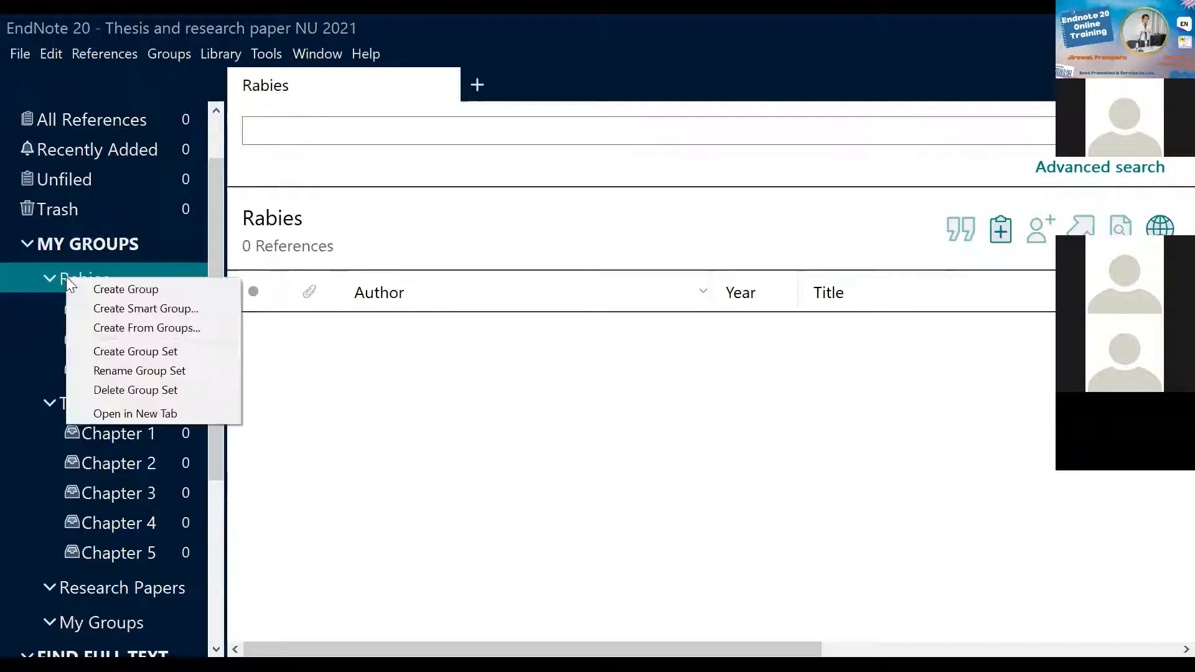
pyautogui.click(133, 308)
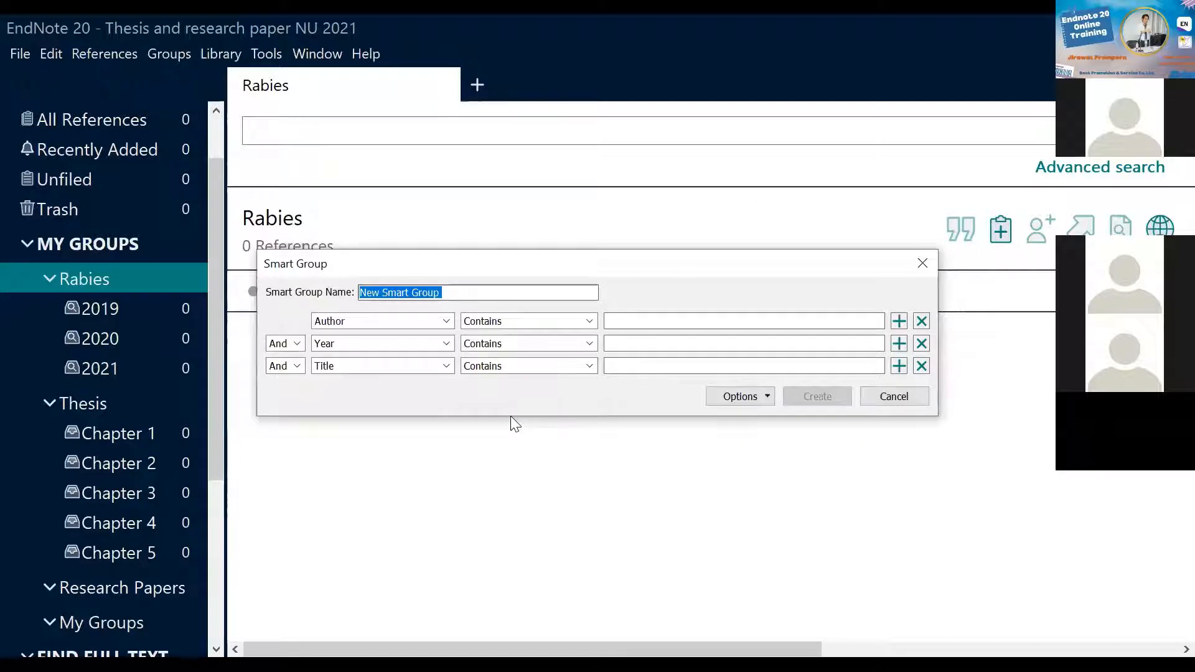
pyautogui.write('PAS')
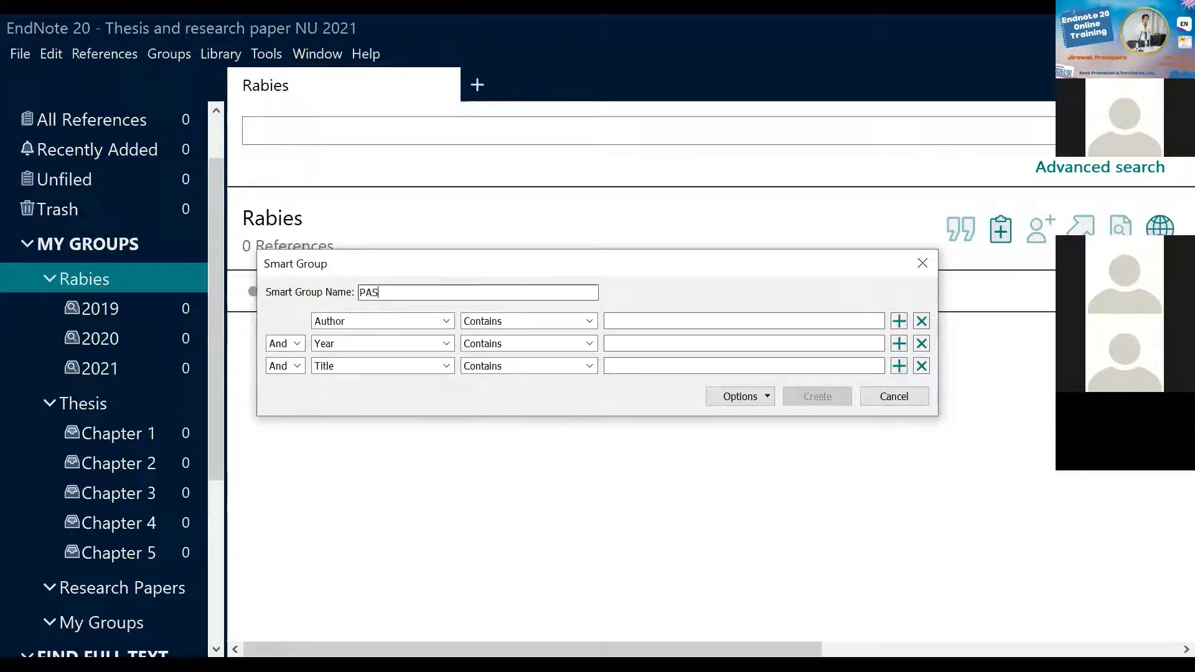
pyautogui.write('t')
pyautogui.press('BackSpace')
pyautogui.press('BackSpace')
pyautogui.press('BackSpace')
pyautogui.press('BackSpace')
pyautogui.write('Past 3 years (2019-2021)')
# - Set the smart group's first condition to Year Is less than or equal to 2021
pyautogui.click(326, 329)
pyautogui.click(331, 361)
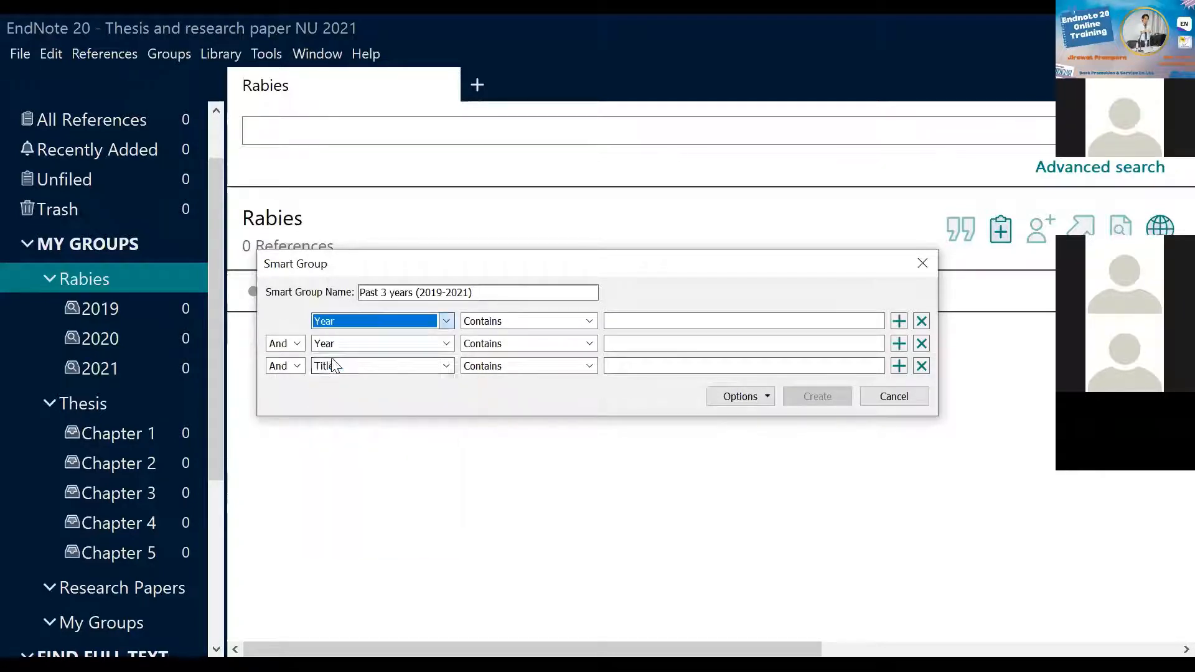
pyautogui.click(492, 324)
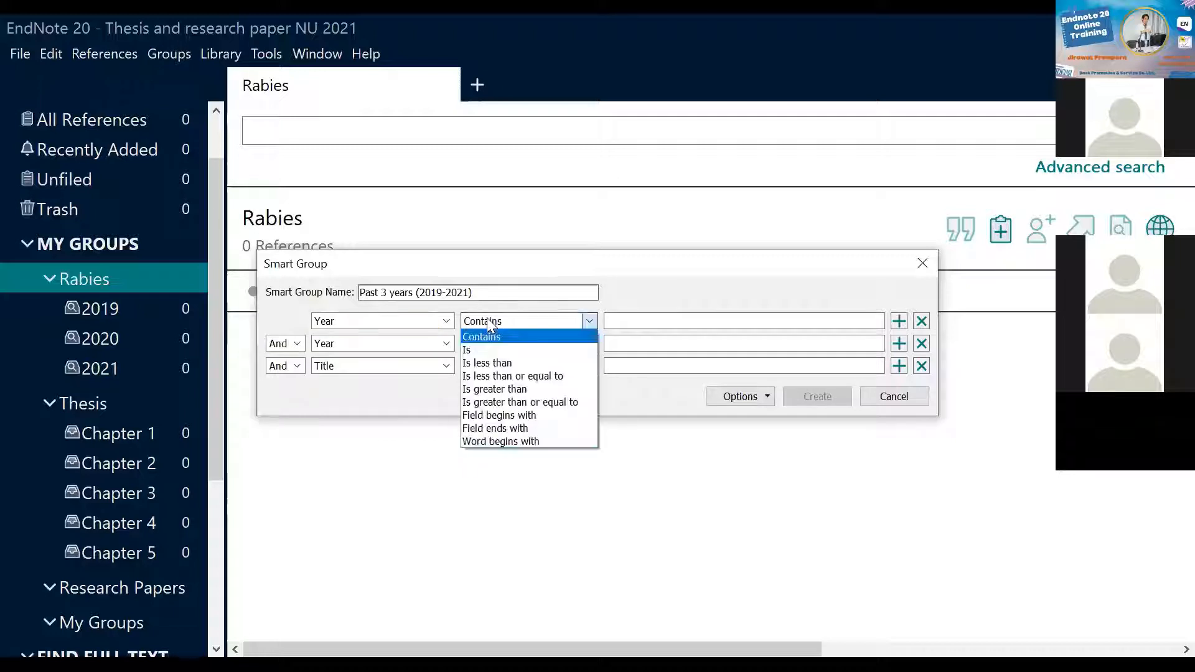
pyautogui.click(501, 375)
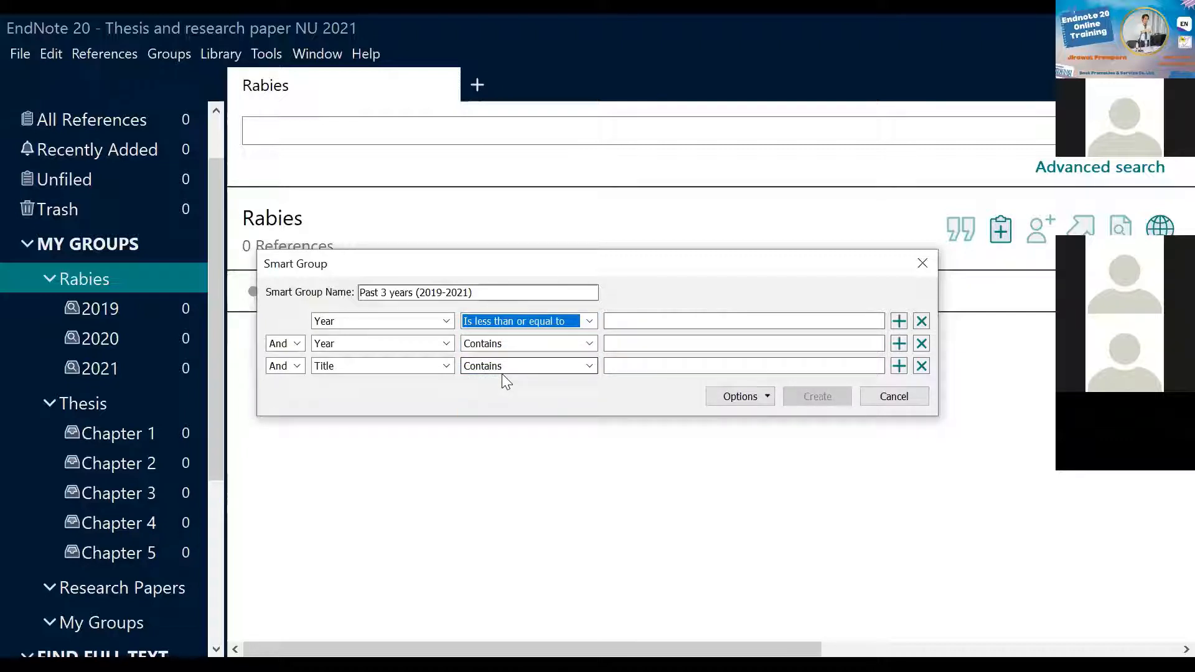
pyautogui.click(628, 320)
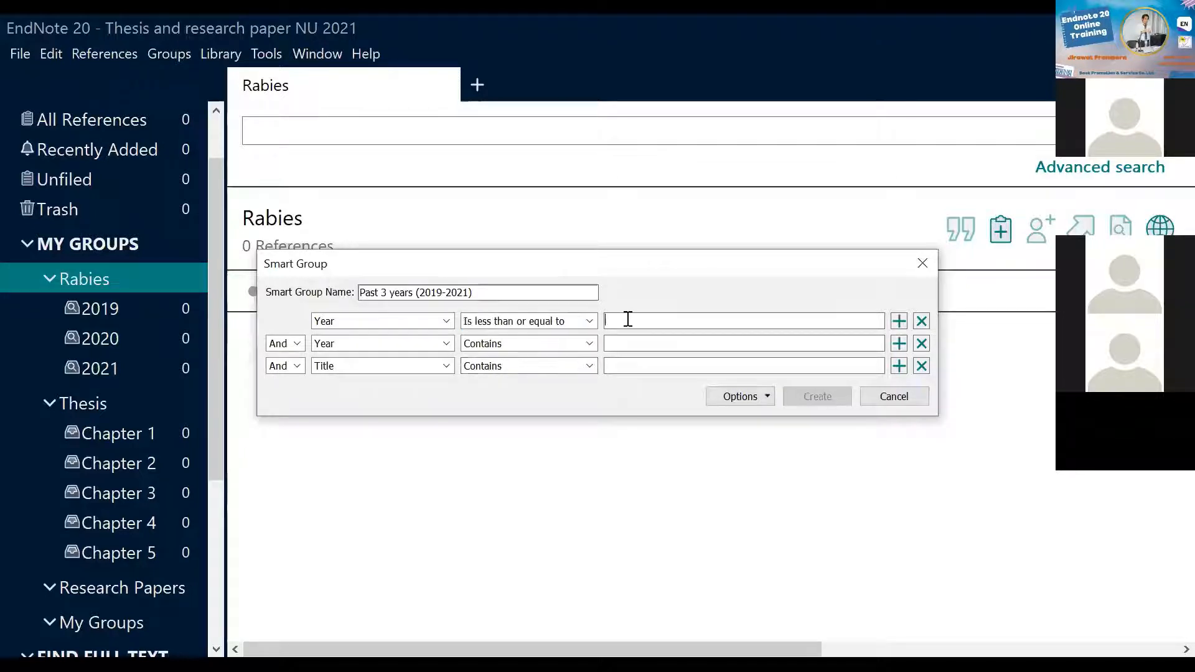
pyautogui.write('2021')
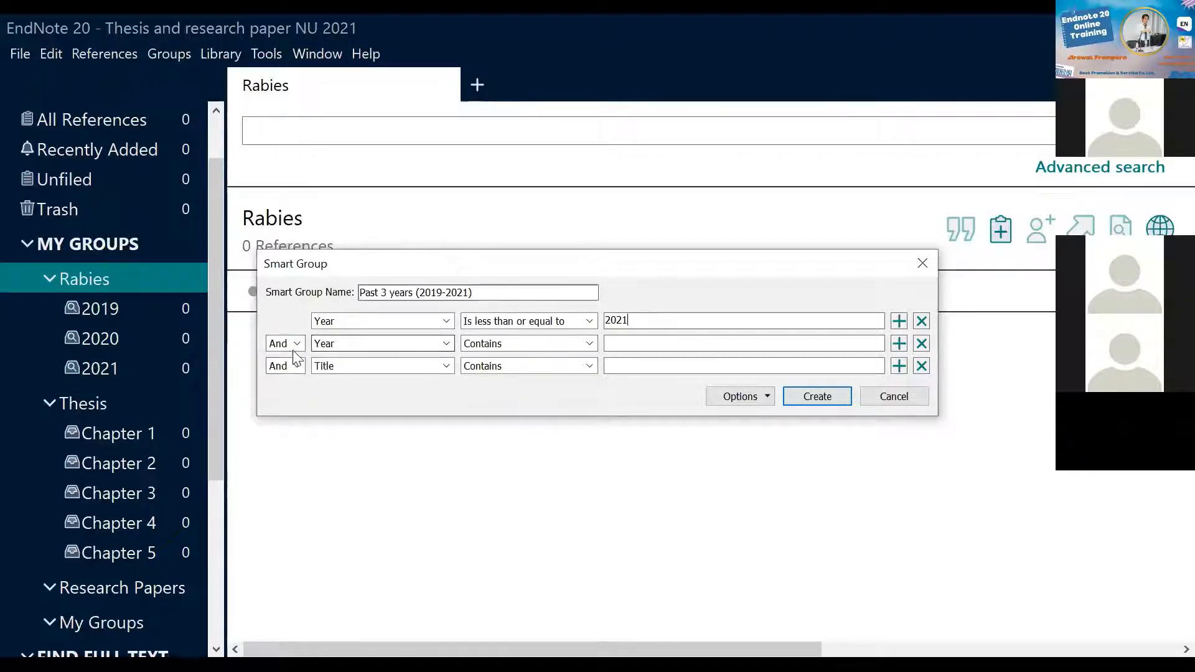
# - Set the second condition to Year Is greater than or equal to 2019 and create the smart group
pyautogui.click(483, 345)
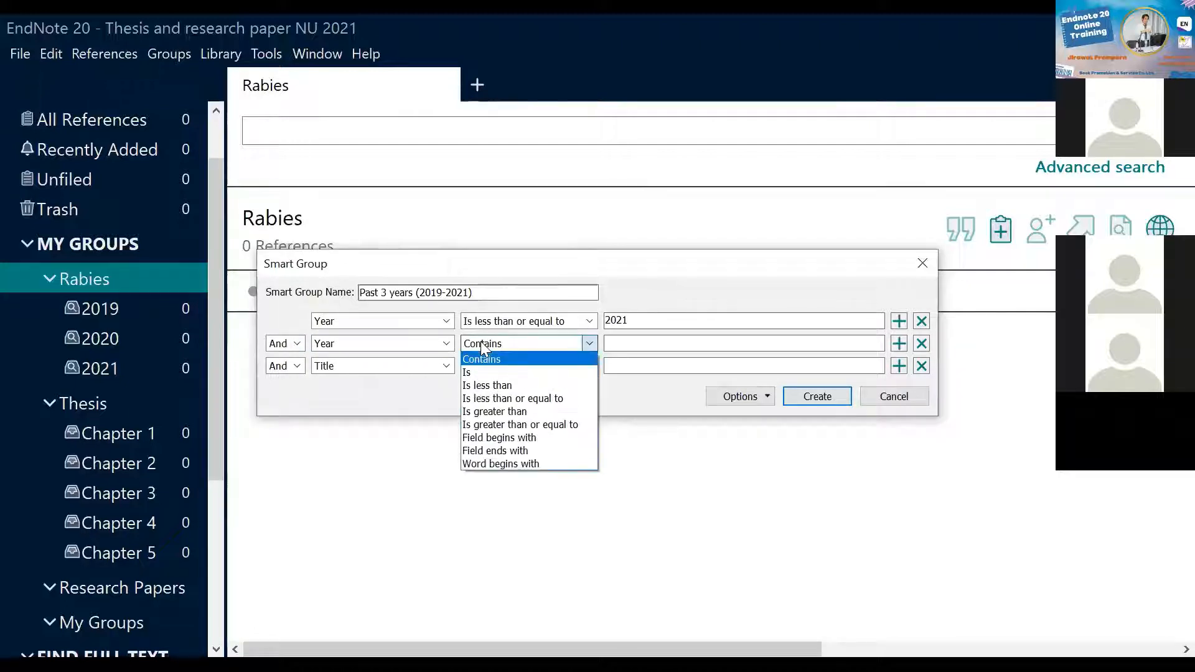
pyautogui.click(505, 427)
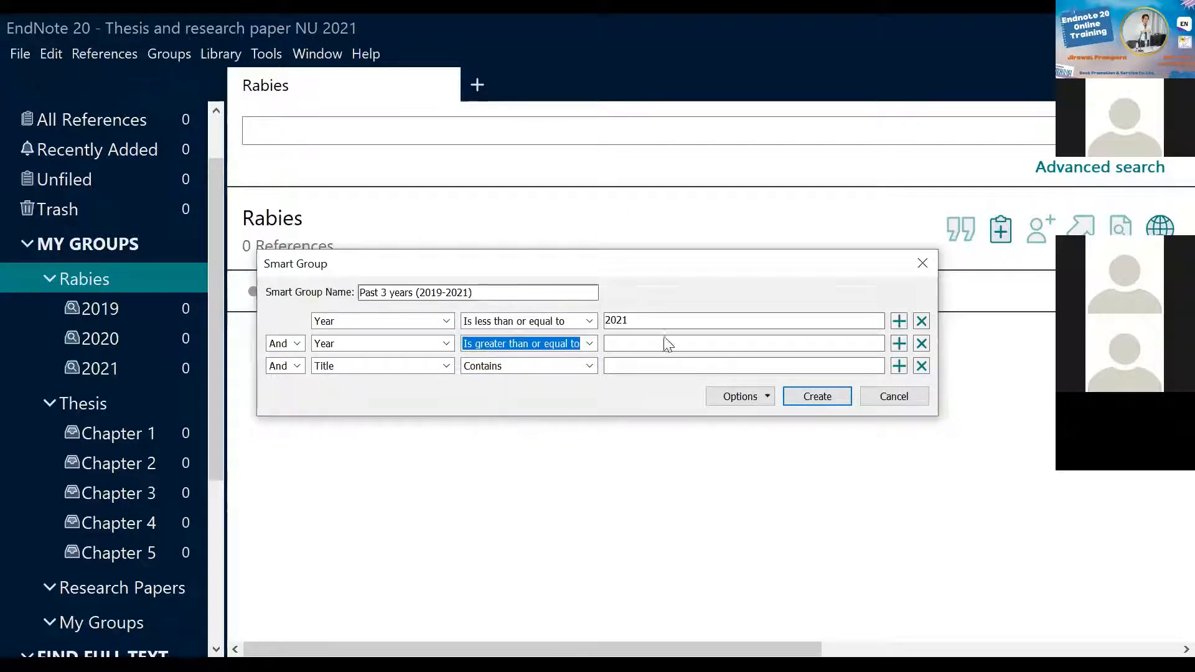
pyautogui.click(639, 342)
pyautogui.write('2019')
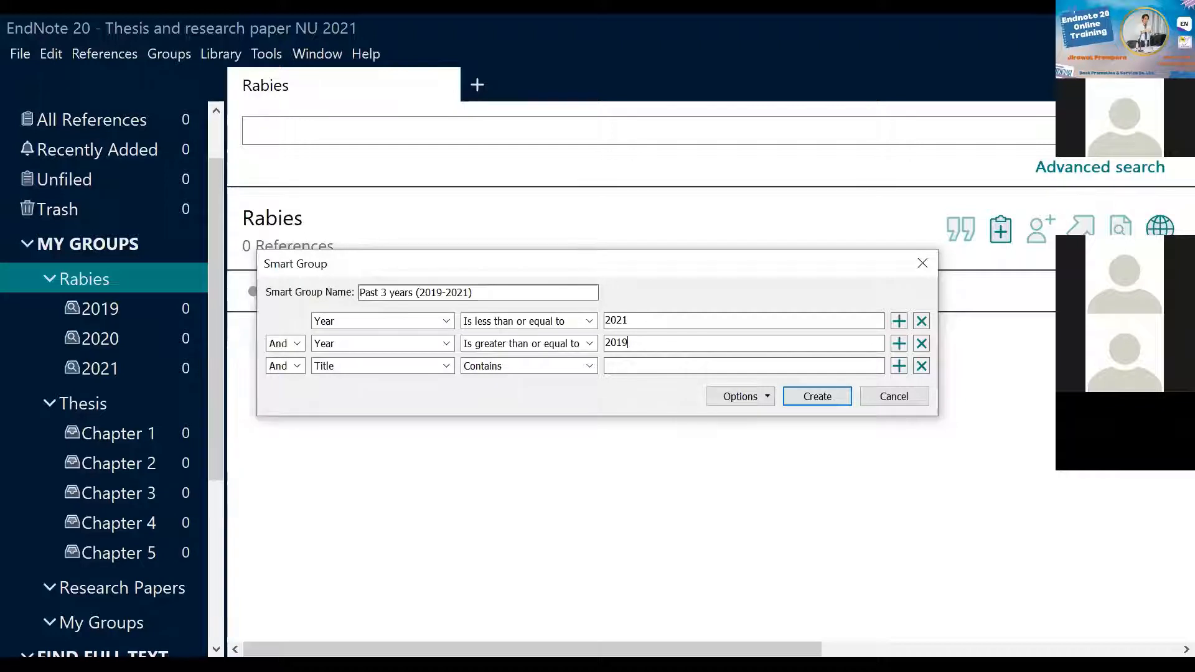
pyautogui.click(818, 397)
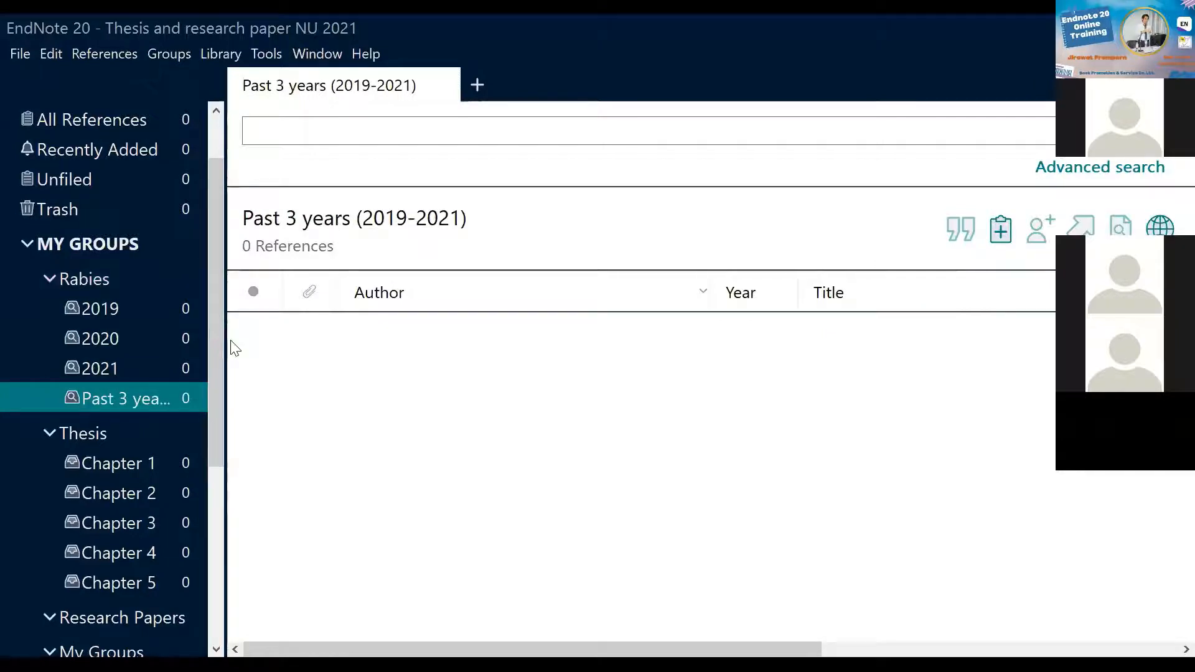
# - Widen the group list slightly and start a new smart group named 2014-2018 in the Rabies group set
pyautogui.moveTo(227, 343); pyautogui.dragTo(265, 342)
pyautogui.click(93, 278)
pyautogui.rightClick(94, 277)
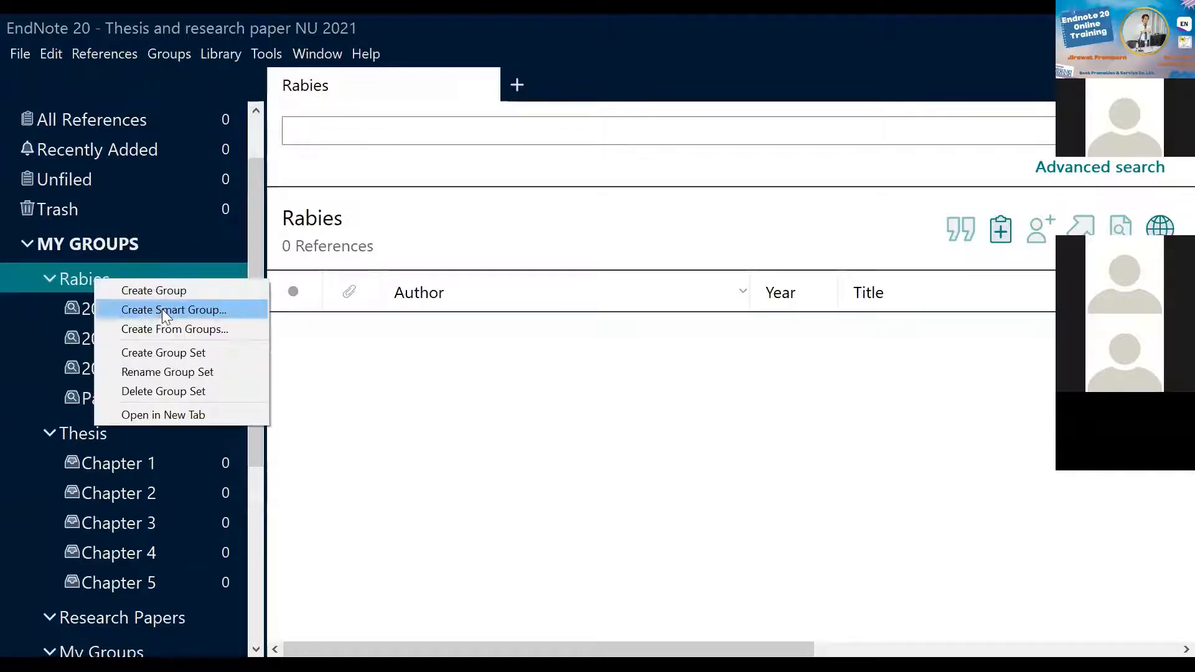
pyautogui.click(162, 309)
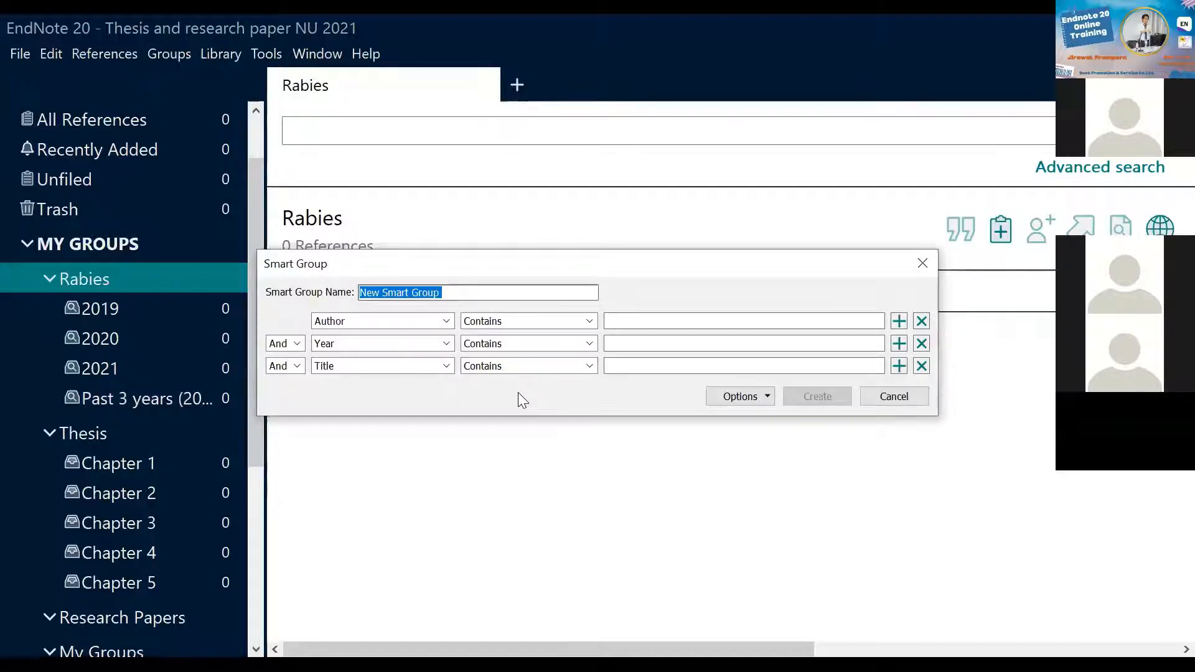
pyautogui.write('2')
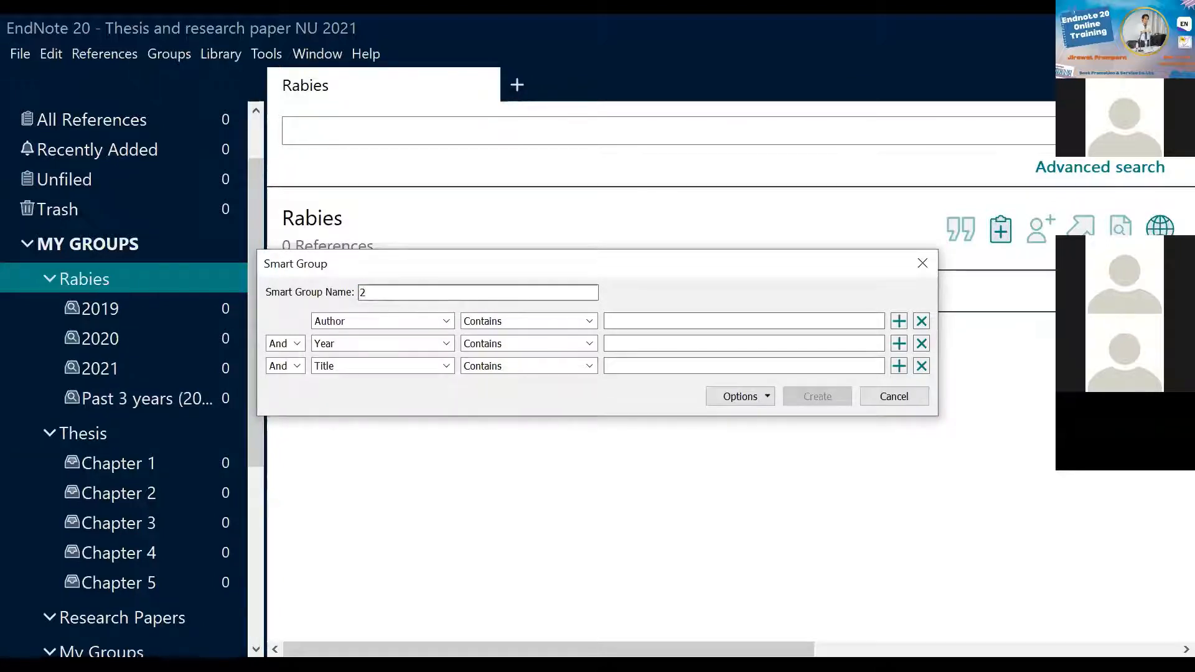
pyautogui.write('014')
pyautogui.write('-2018')
# - Set the first condition of the 2014-2018 smart group to Year Is less than or equal to 2018
pyautogui.click(371, 322)
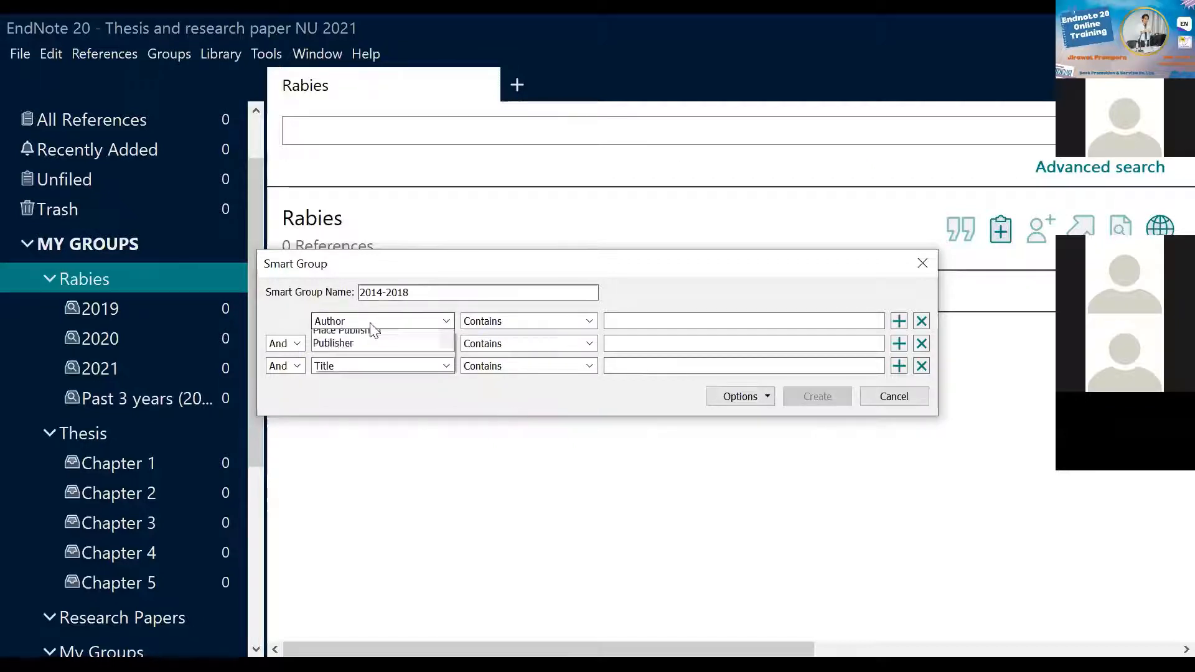
pyautogui.click(357, 364)
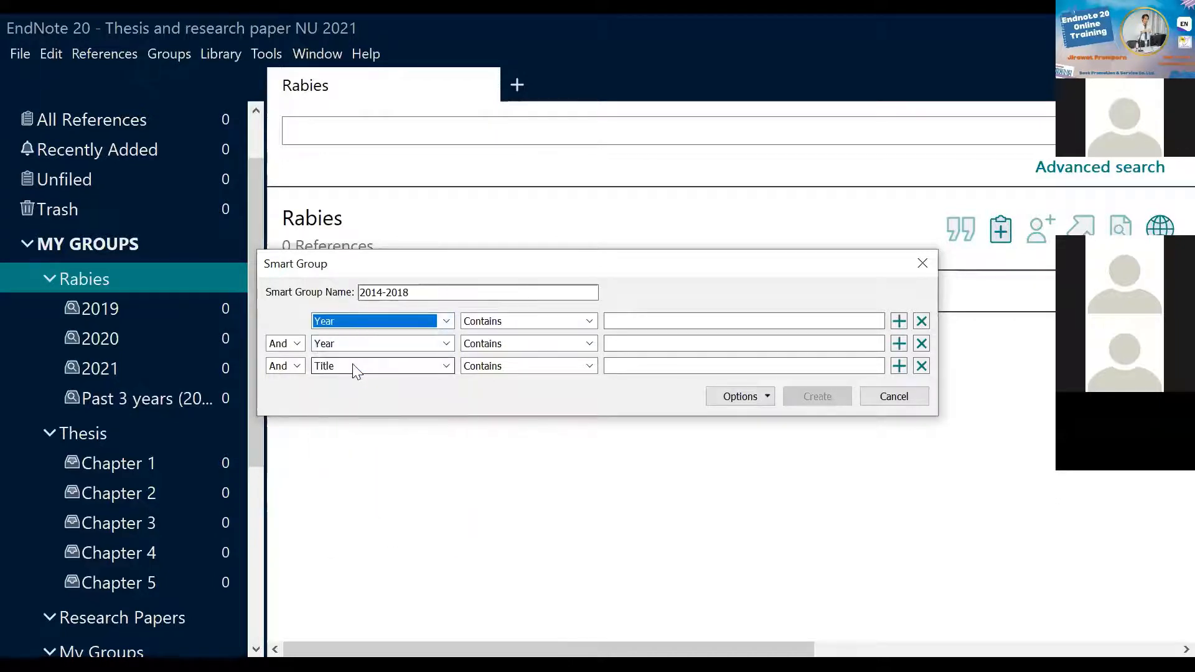
pyautogui.click(508, 321)
pyautogui.click(542, 376)
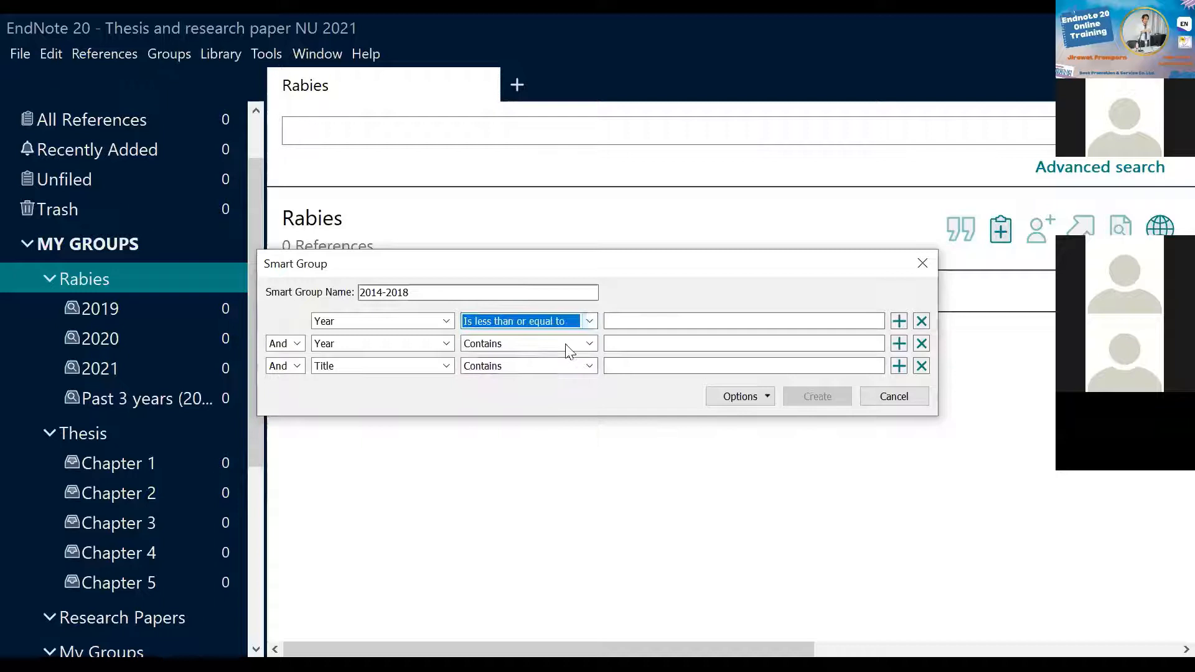
pyautogui.click(622, 319)
pyautogui.write('2018')
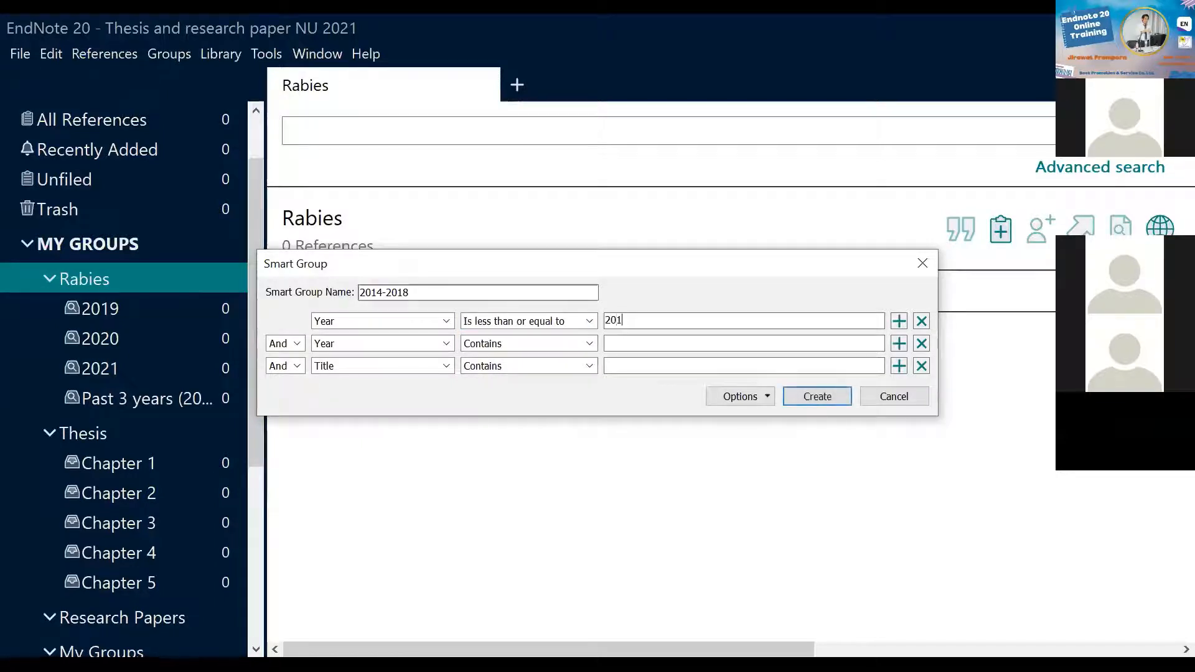
# - Set the second condition to Year Is greater than or equal to 2014 and create the 2014-2018 smart group
pyautogui.click(628, 346)
pyautogui.write('2014')
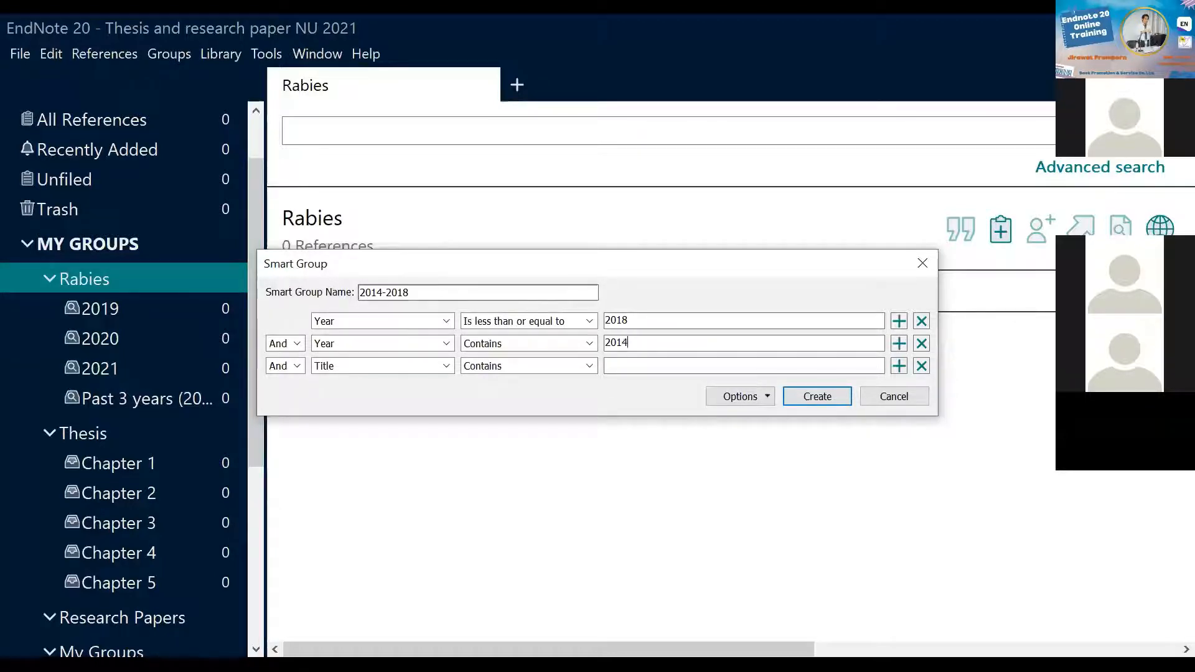
pyautogui.click(589, 343)
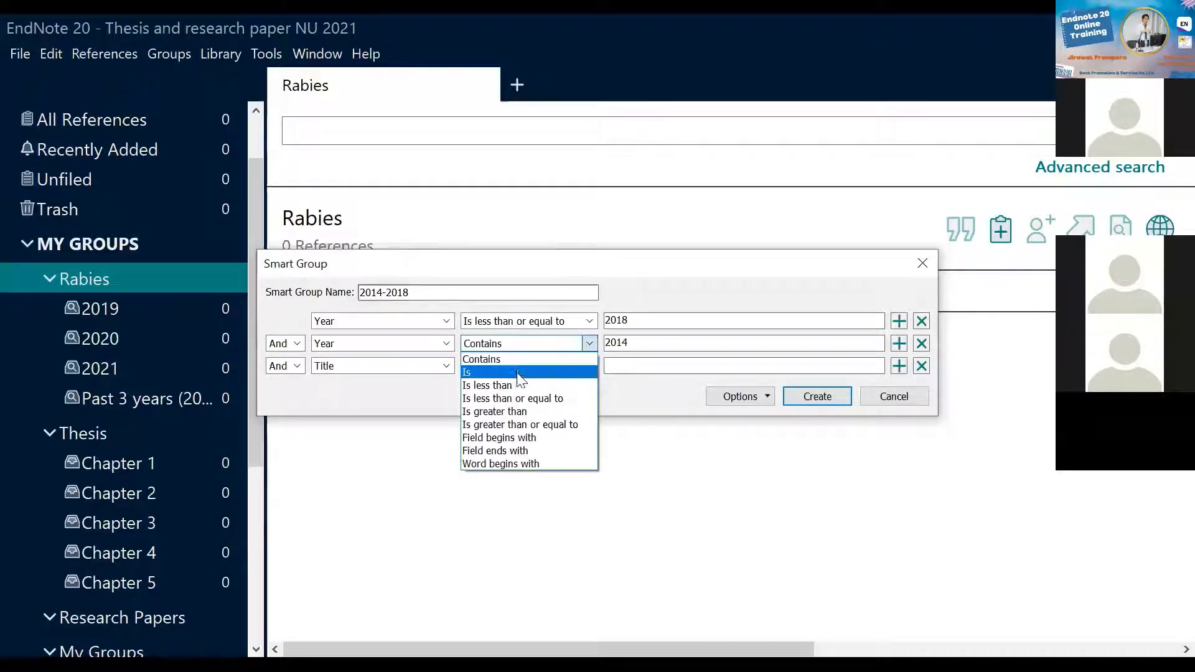
pyautogui.click(519, 424)
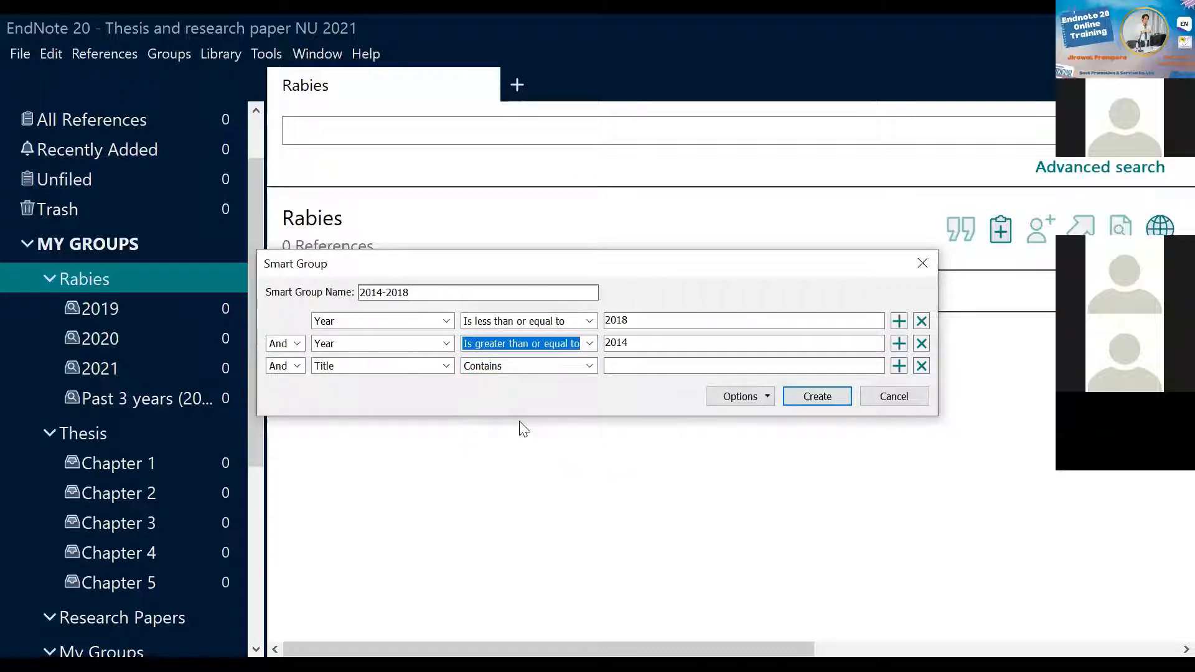
pyautogui.click(819, 392)
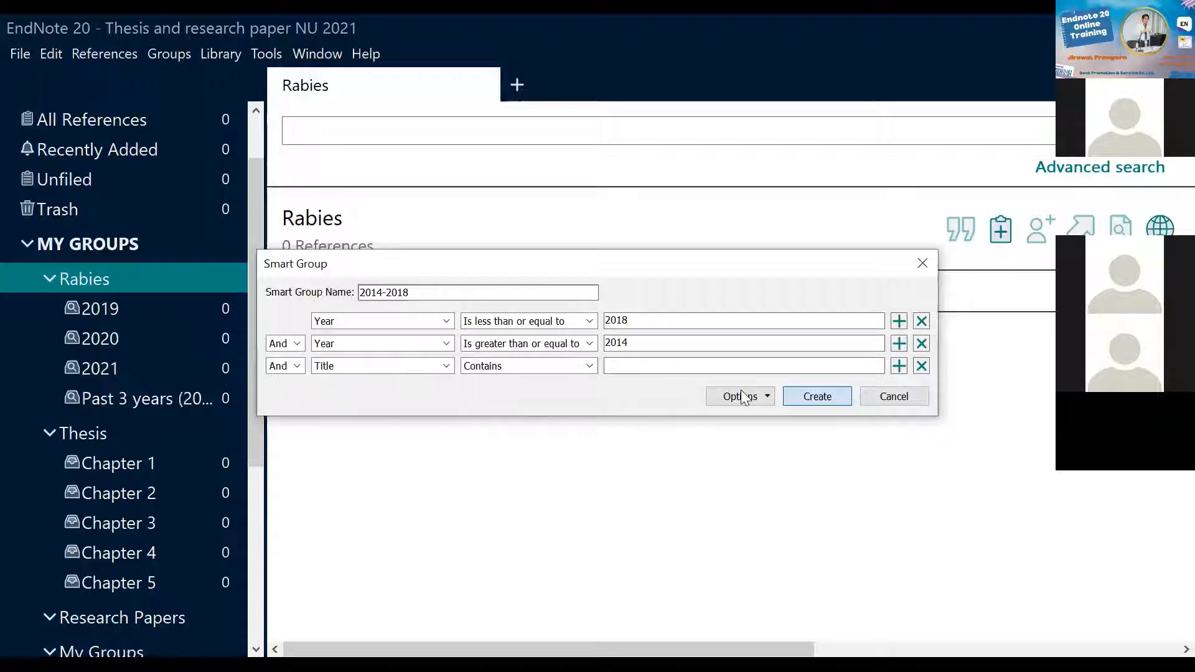
pyautogui.press('Return')
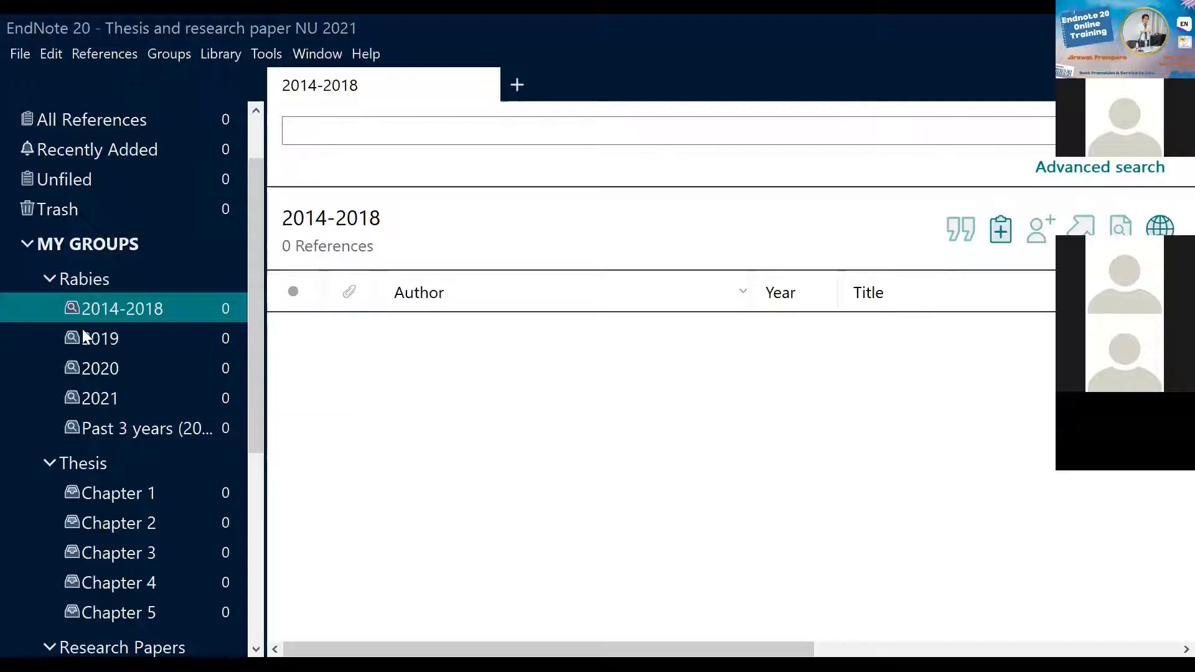
# - Start another smart group in the Rabies group set and name it 2013 backwared
pyautogui.click(96, 277)
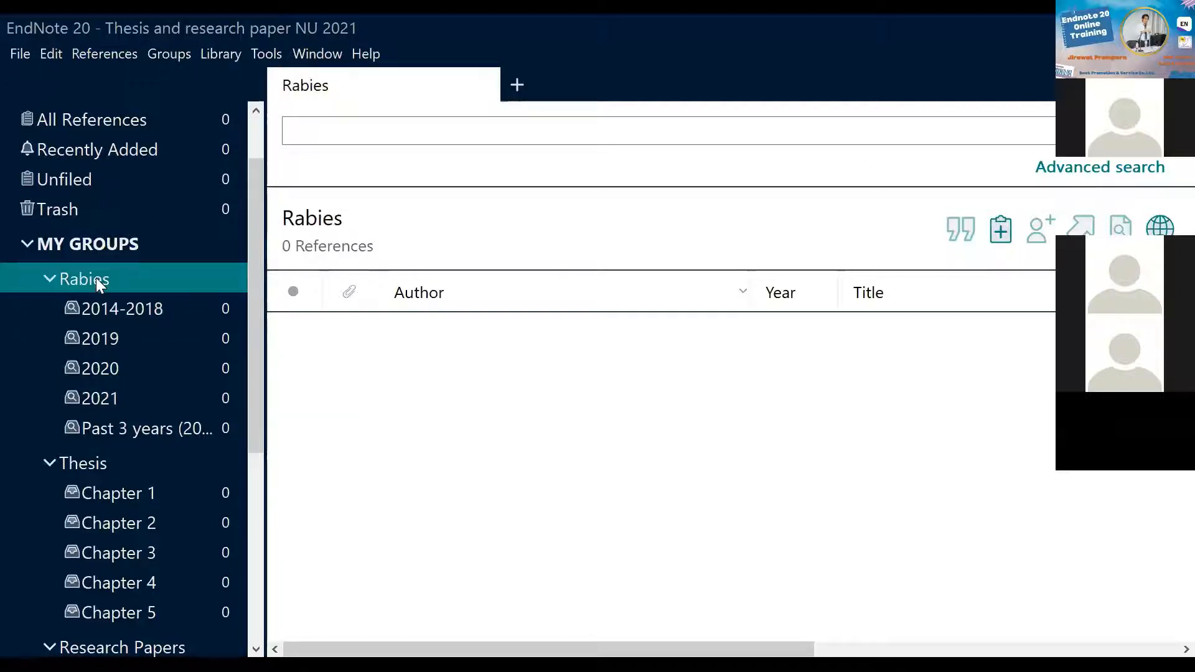
pyautogui.rightClick(97, 279)
pyautogui.click(152, 309)
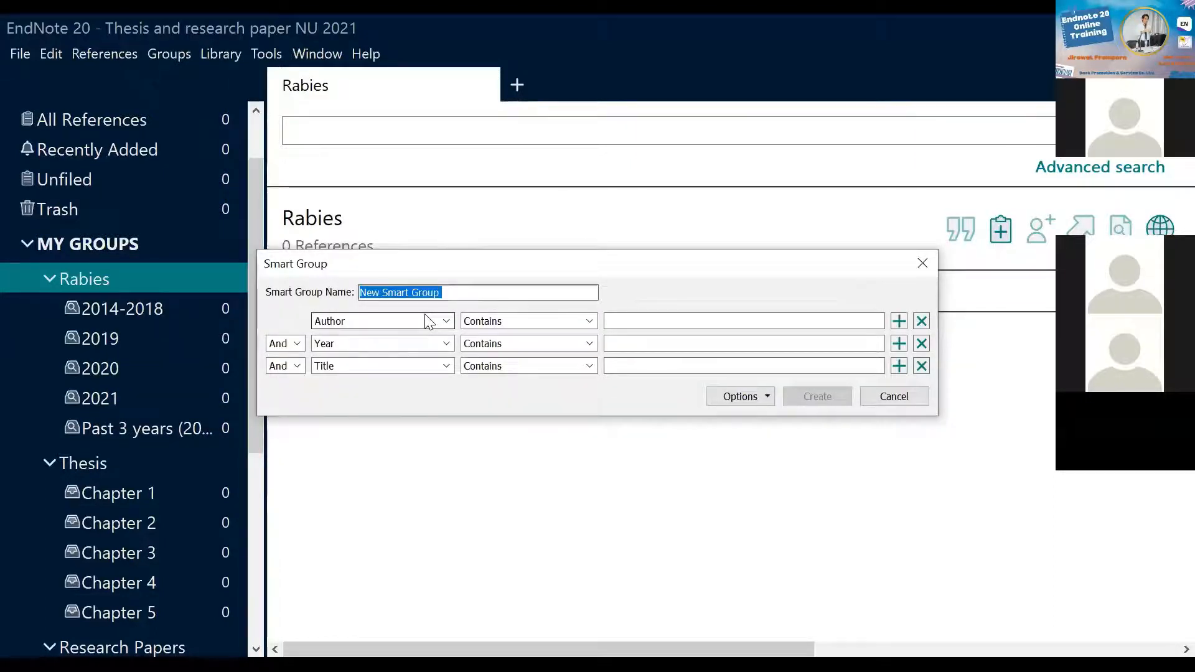
pyautogui.write('201')
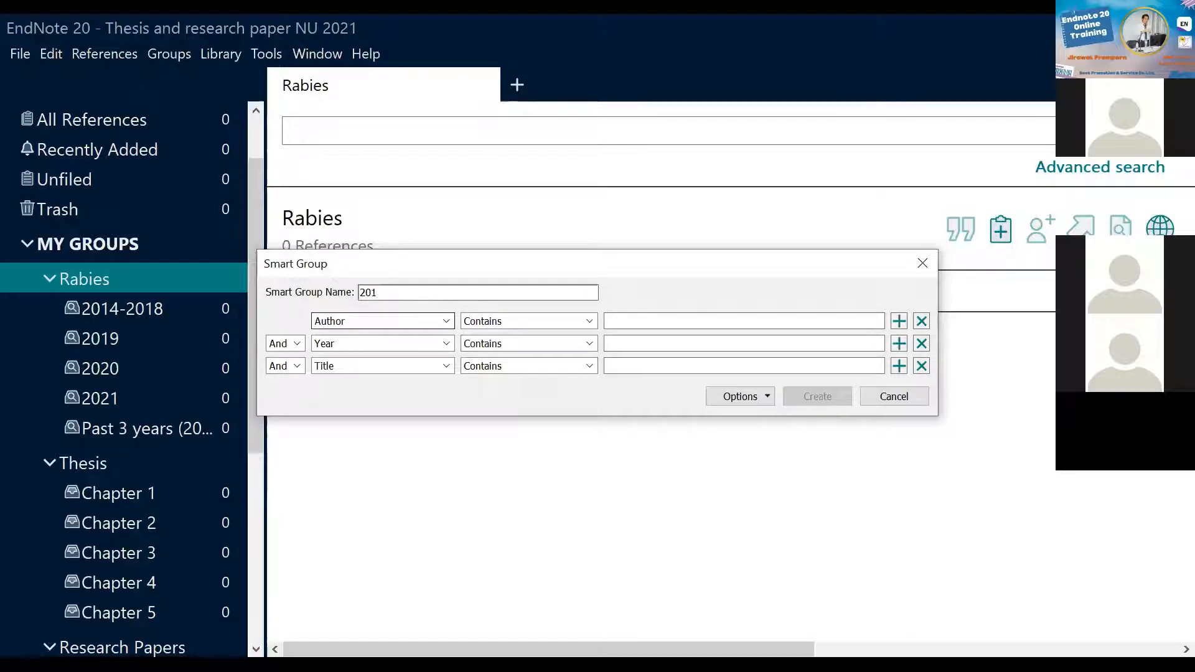
pyautogui.write('3')
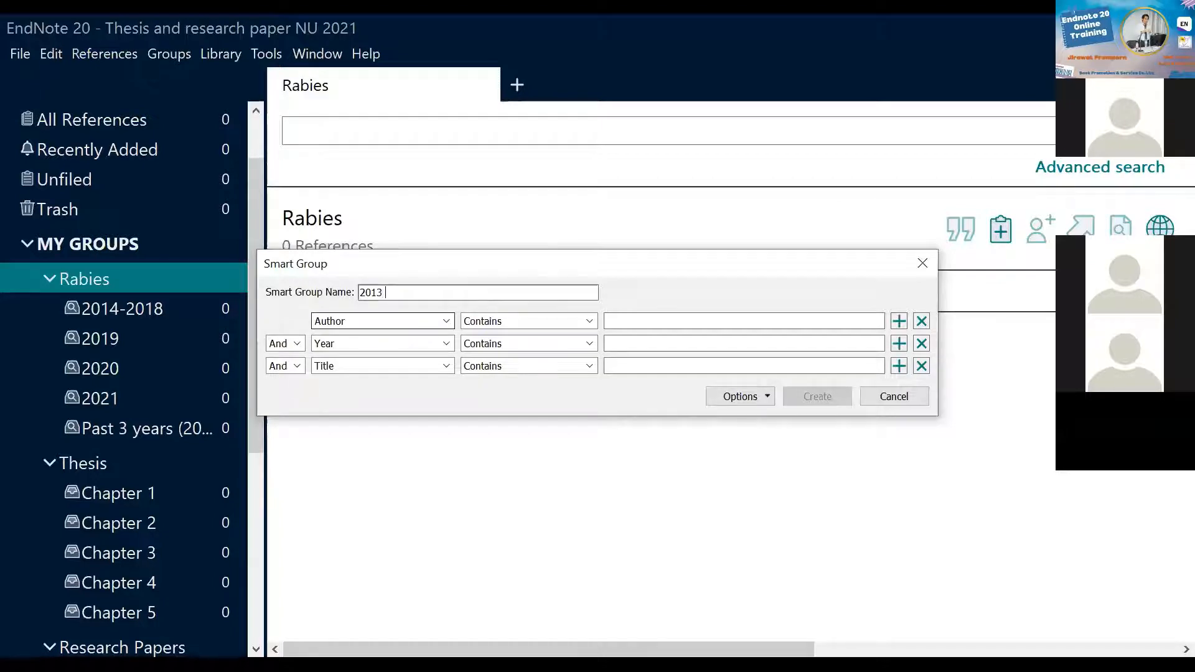
pyautogui.write(' backwared')
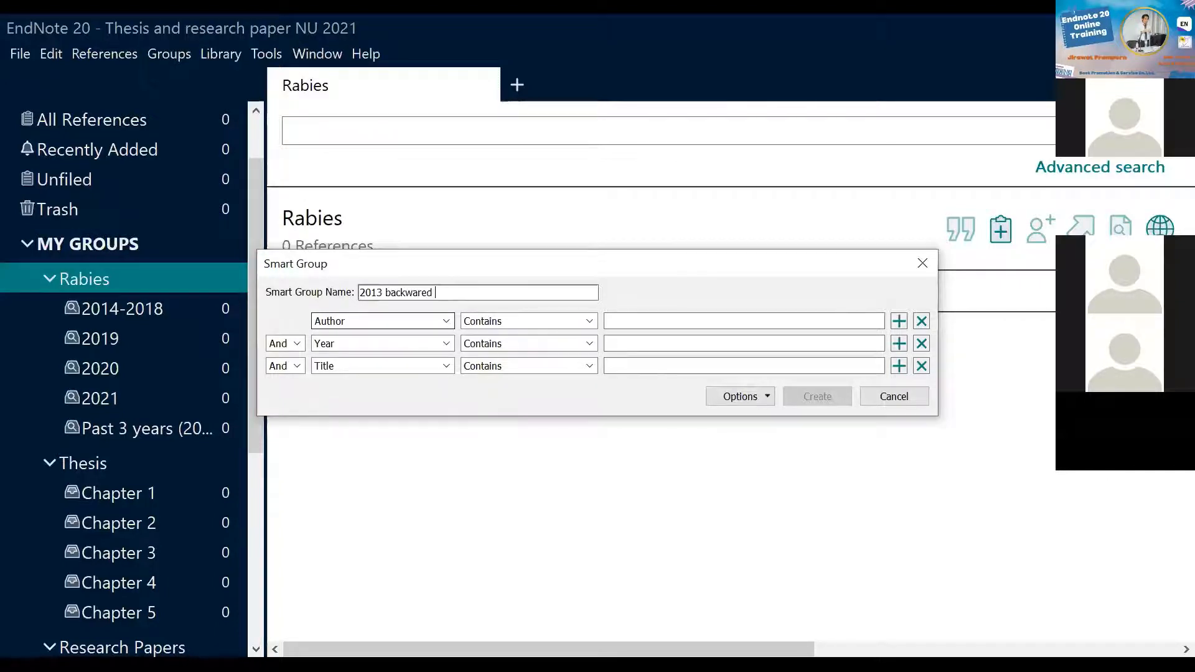
# - Set the first condition to Year Is less than or equal to 2013 and create the 2013 backwared smart group
pyautogui.click(325, 318)
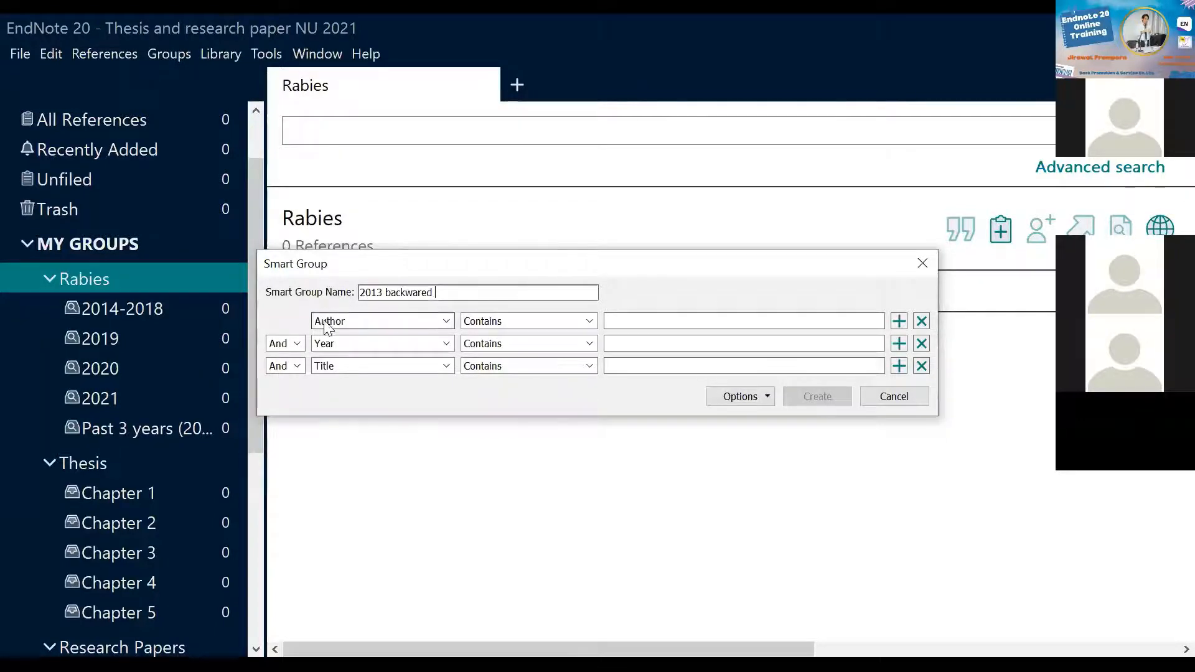
pyautogui.click(351, 366)
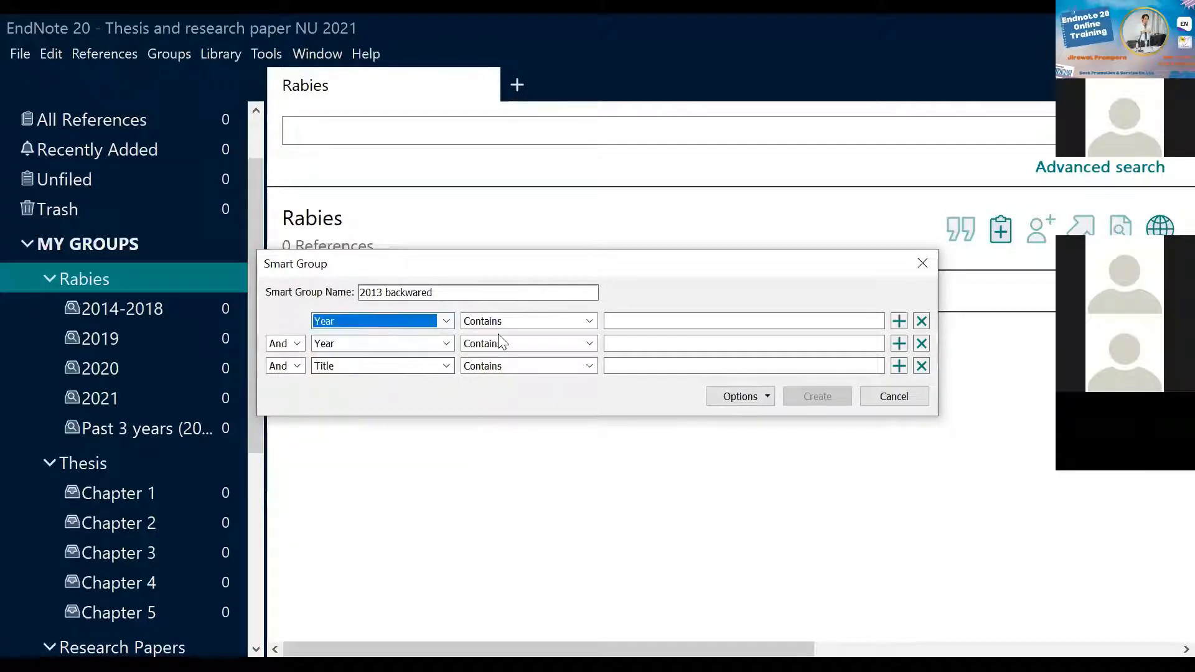
pyautogui.click(587, 321)
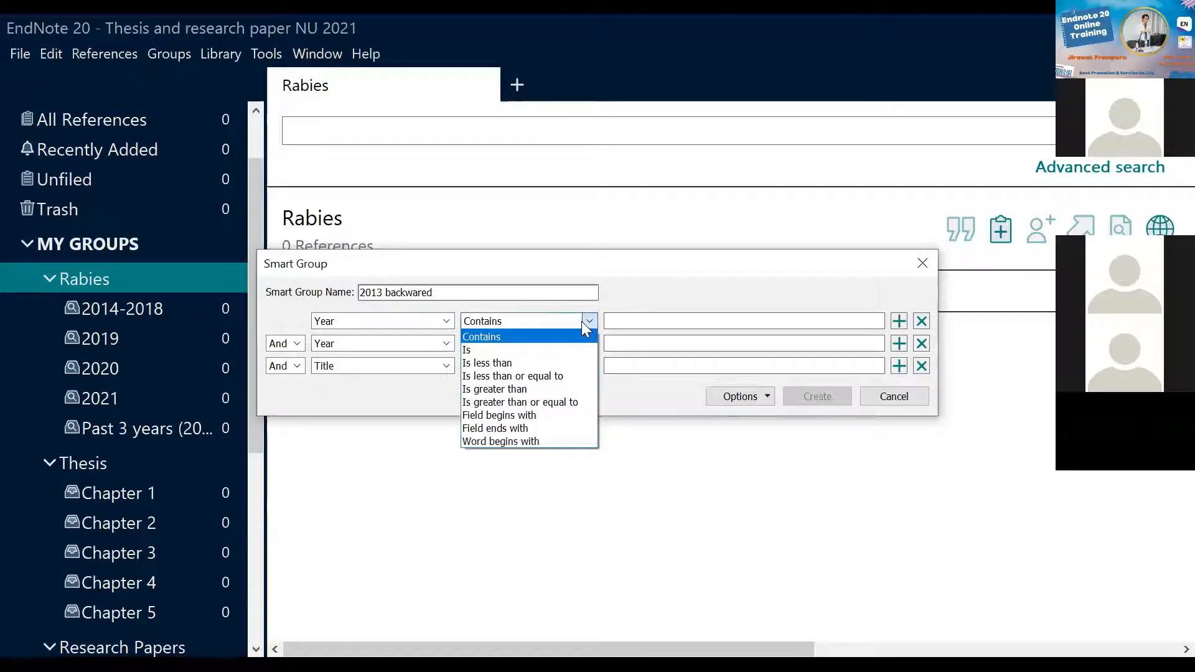
pyautogui.click(560, 376)
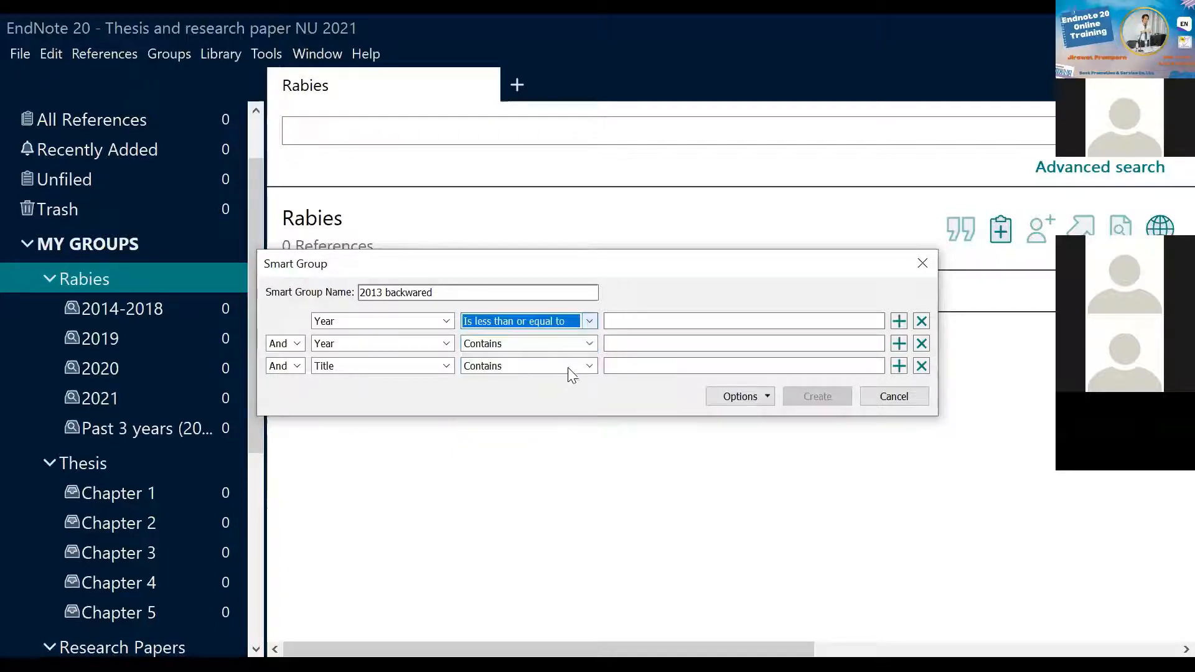
pyautogui.click(631, 324)
pyautogui.write('20')
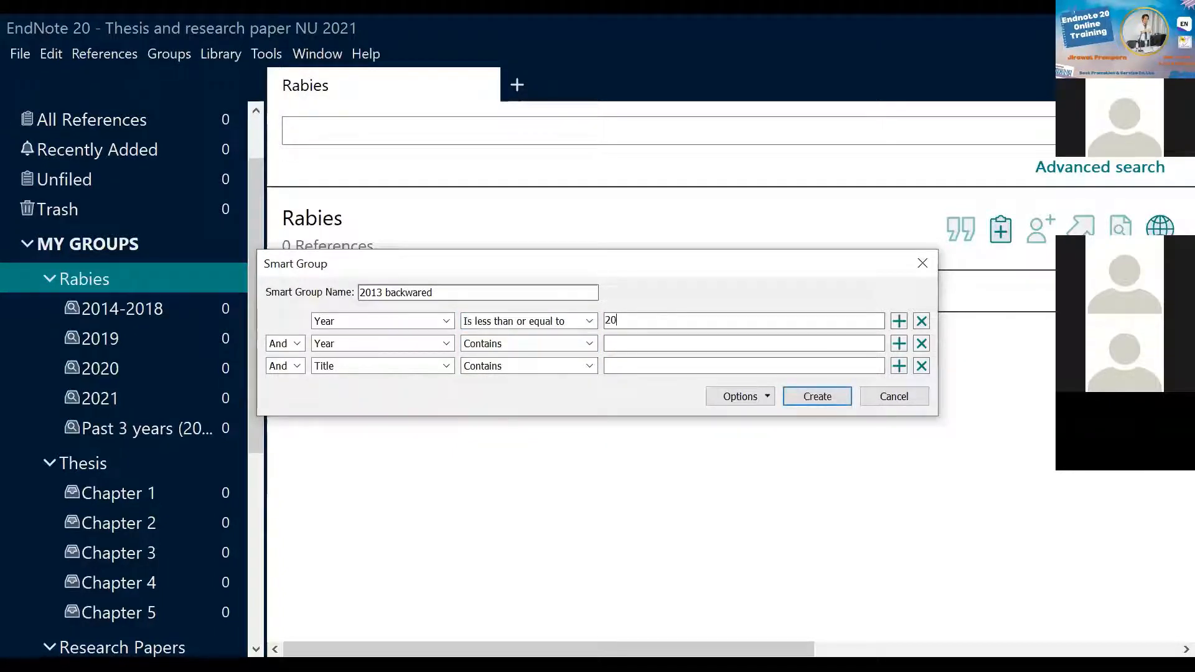
pyautogui.write('13')
pyautogui.click(814, 397)
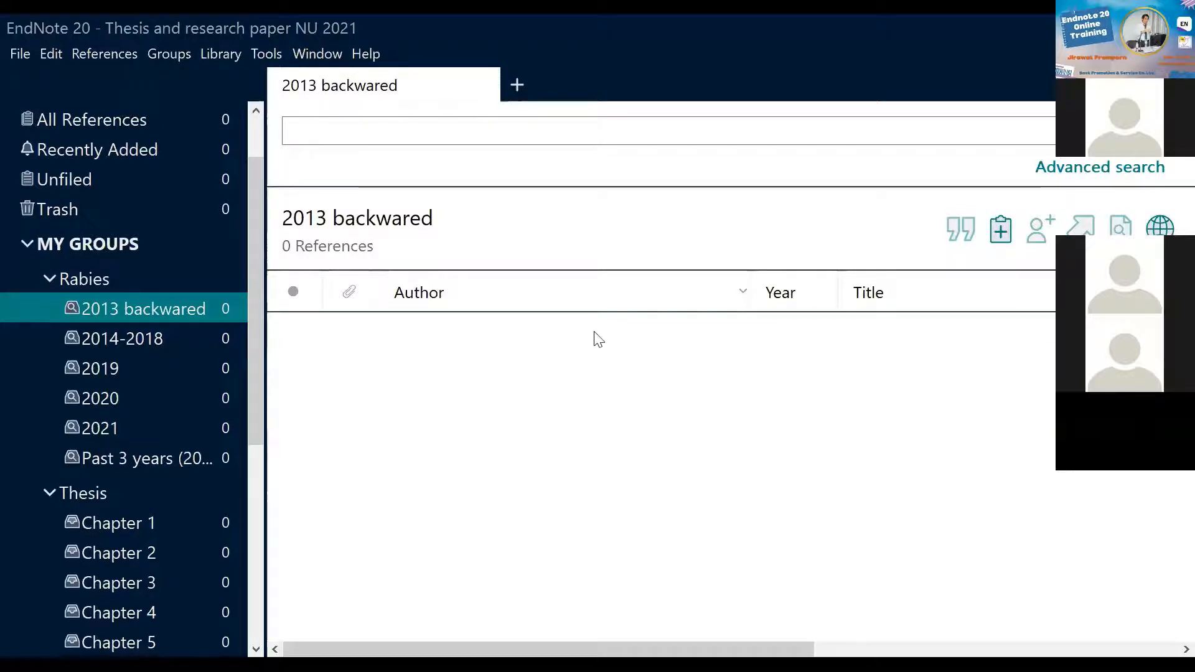
# - Start a new smart group in the Rabies group set and name it Thesis
pyautogui.click(77, 284)
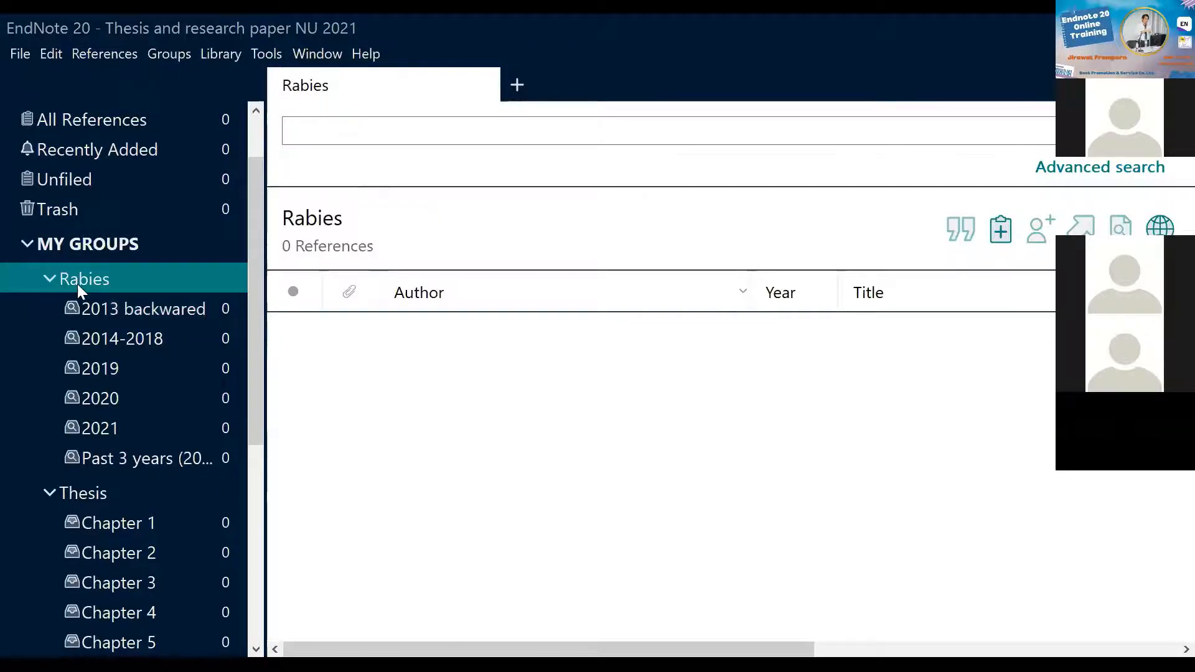
pyautogui.rightClick(77, 284)
pyautogui.click(171, 315)
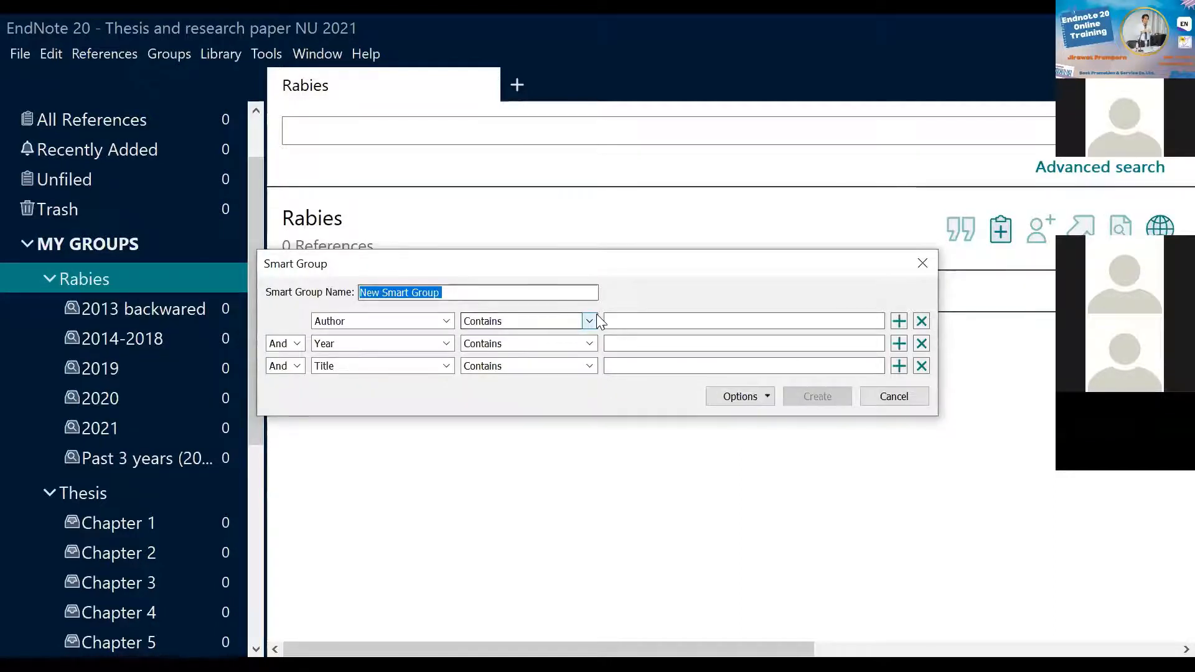
pyautogui.write('Thes')
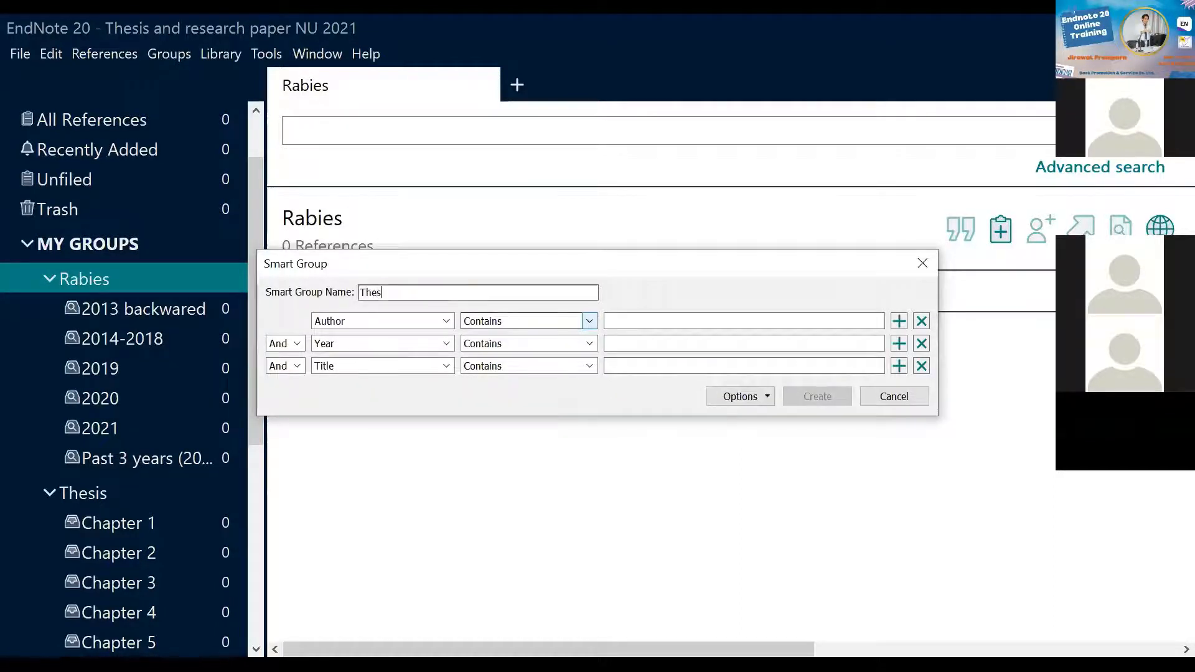
pyautogui.write('is')
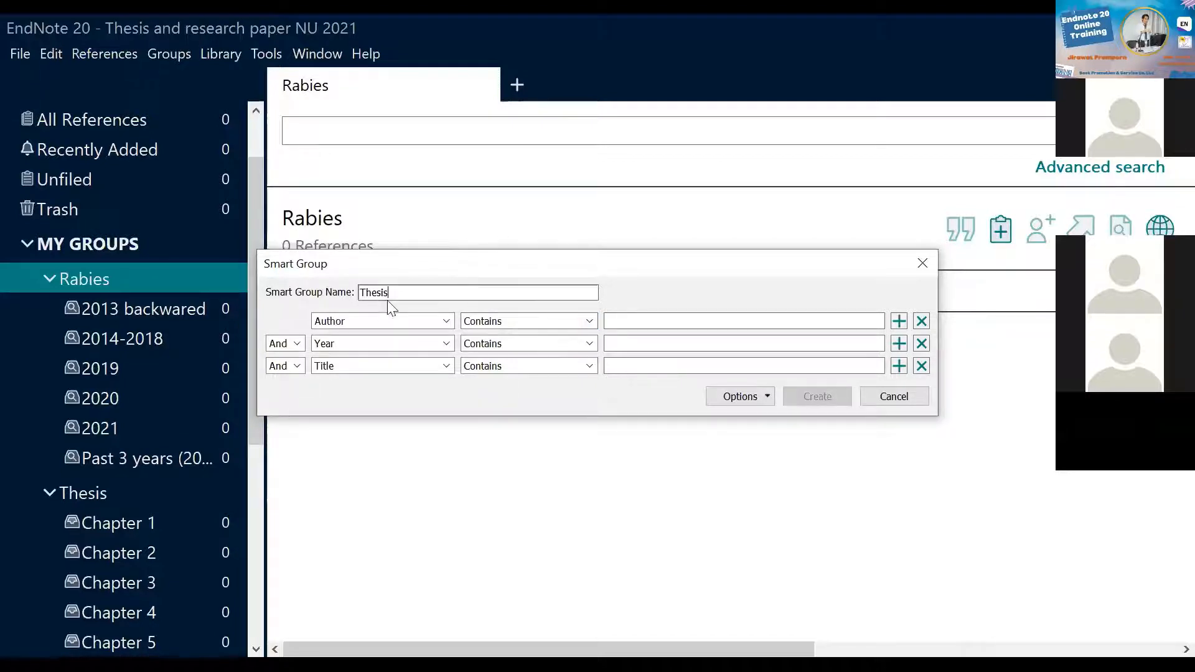
# - Set the first condition to Reference Type Contains thesis and create the Thesis smart group
pyautogui.click(365, 321)
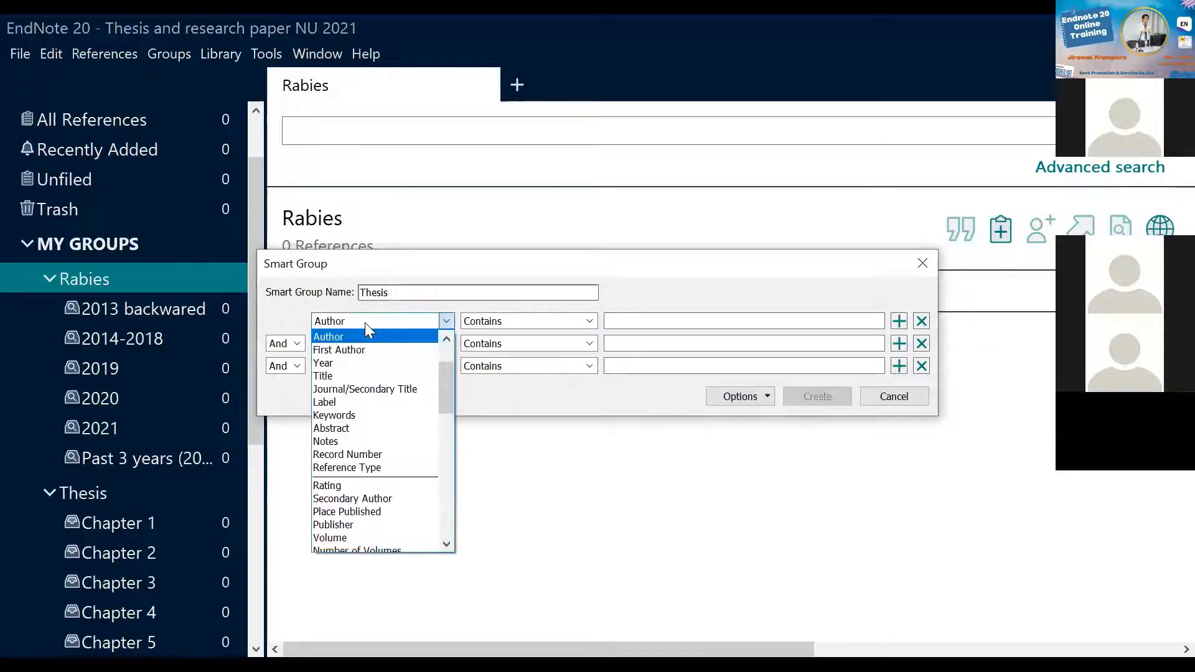
pyautogui.click(343, 466)
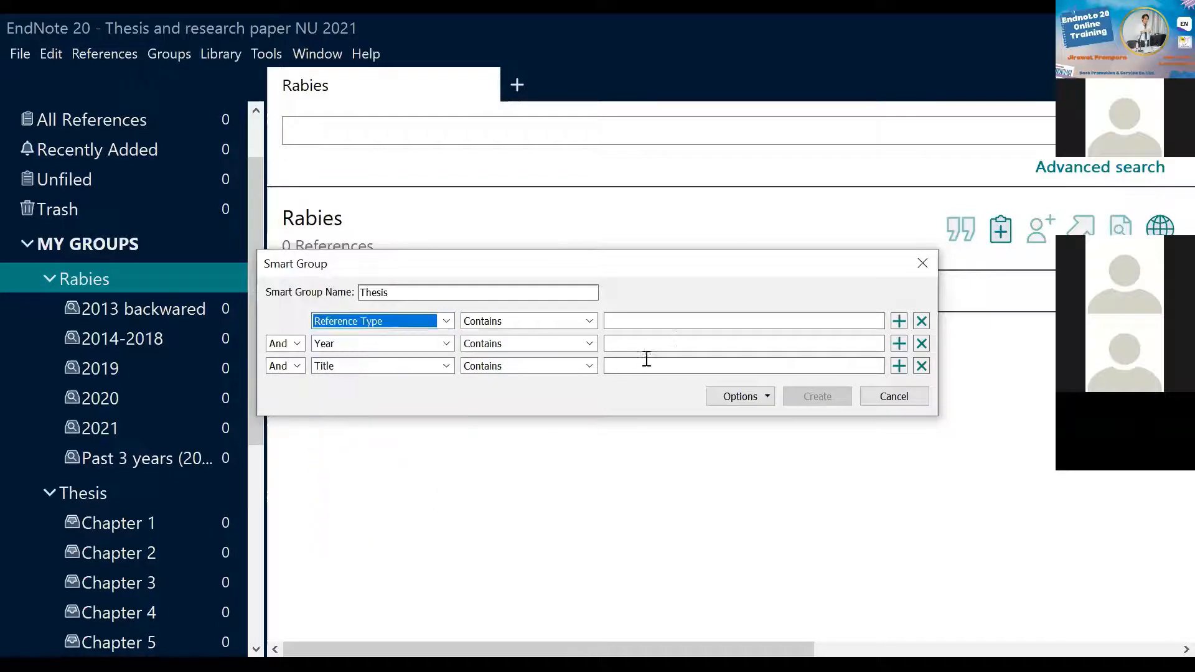
pyautogui.click(673, 320)
pyautogui.write('thesis')
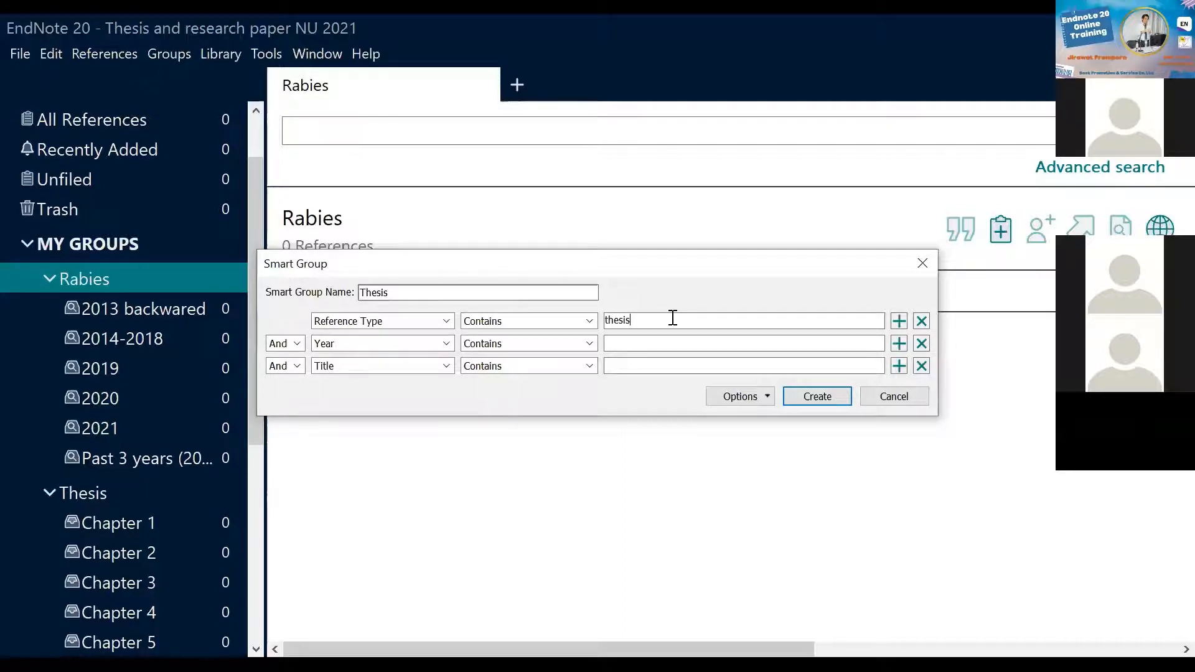
pyautogui.click(817, 396)
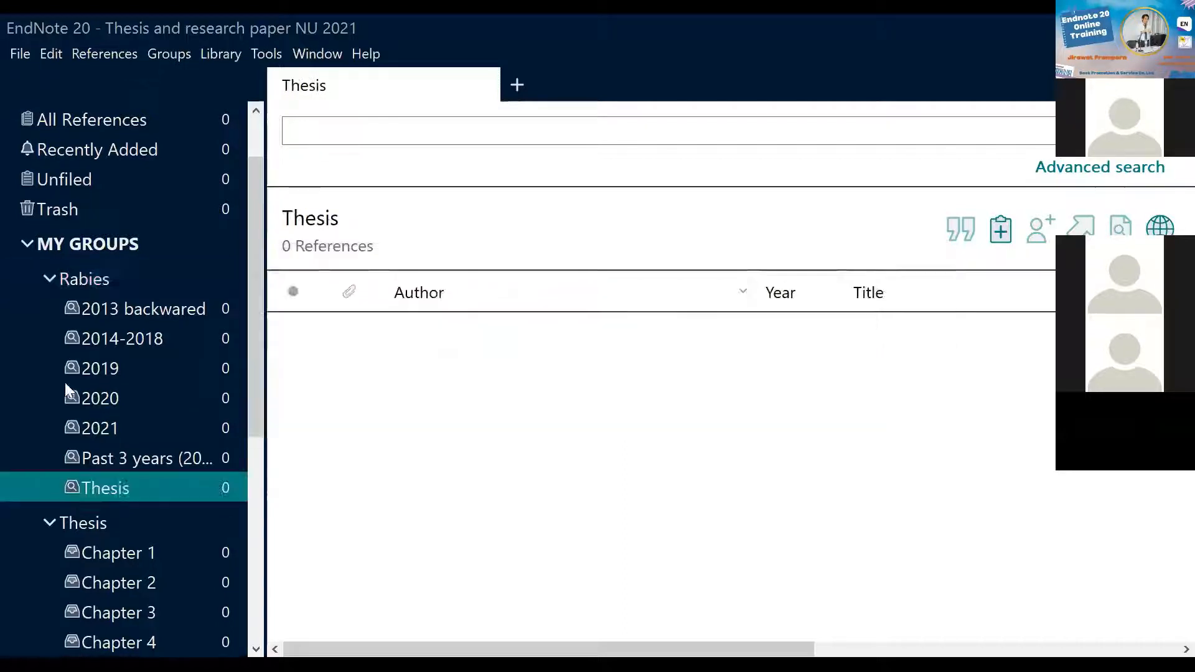
# - Start another smart group in the Rabies group set and name it Journal Article
pyautogui.click(69, 282)
pyautogui.rightClick(69, 283)
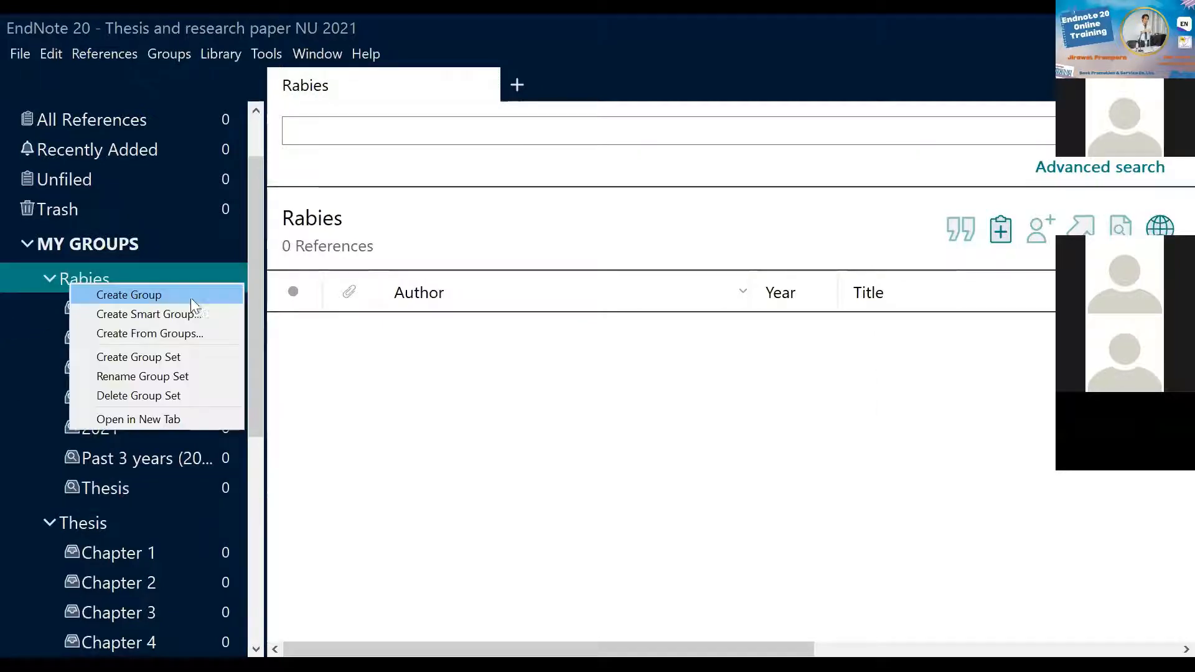
pyautogui.click(193, 313)
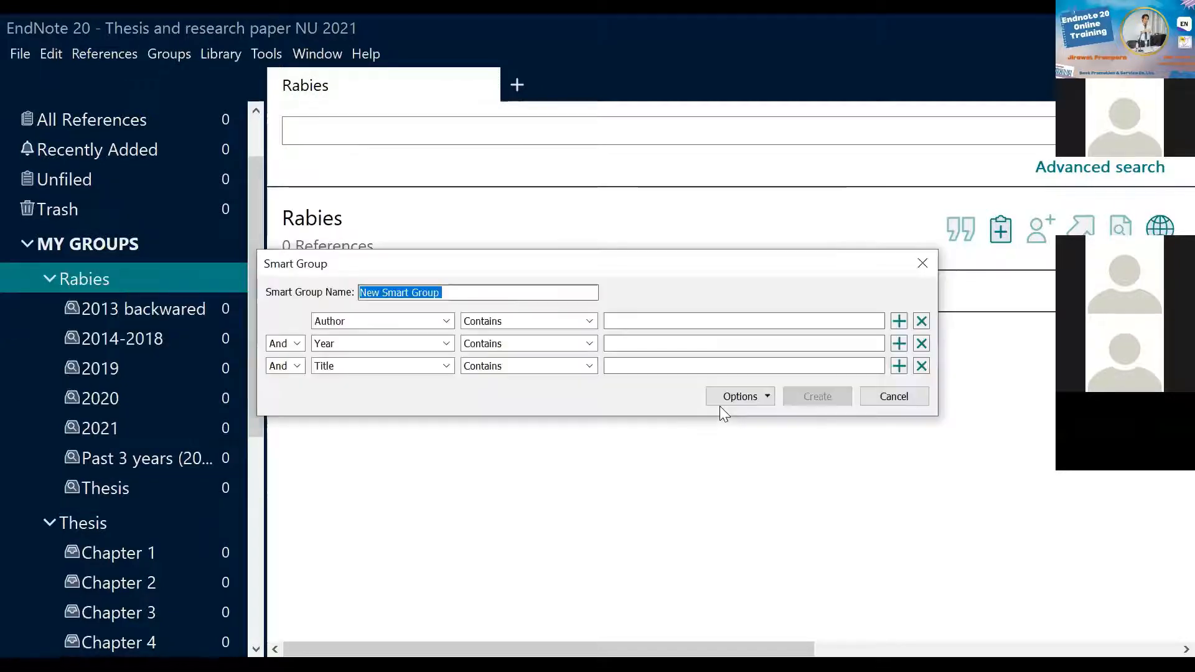
pyautogui.write('Jouran')
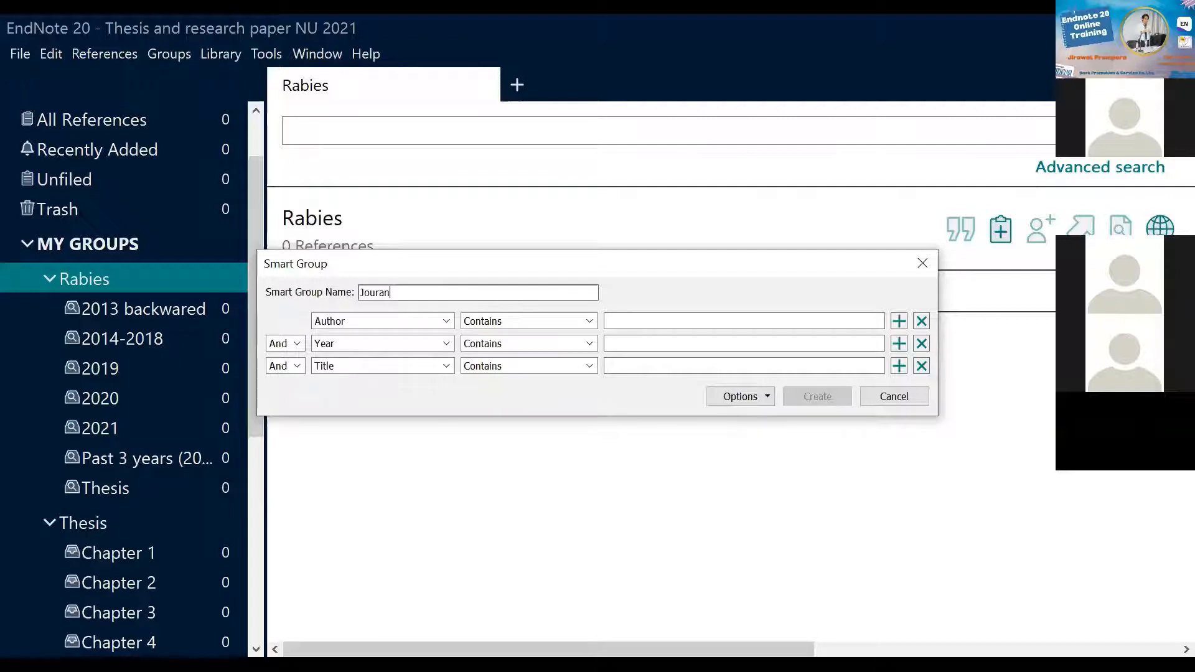
pyautogui.write('l')
pyautogui.press('BackSpace')
pyautogui.press('BackSpace')
pyautogui.press('BackSpace')
pyautogui.press('BackSpace')
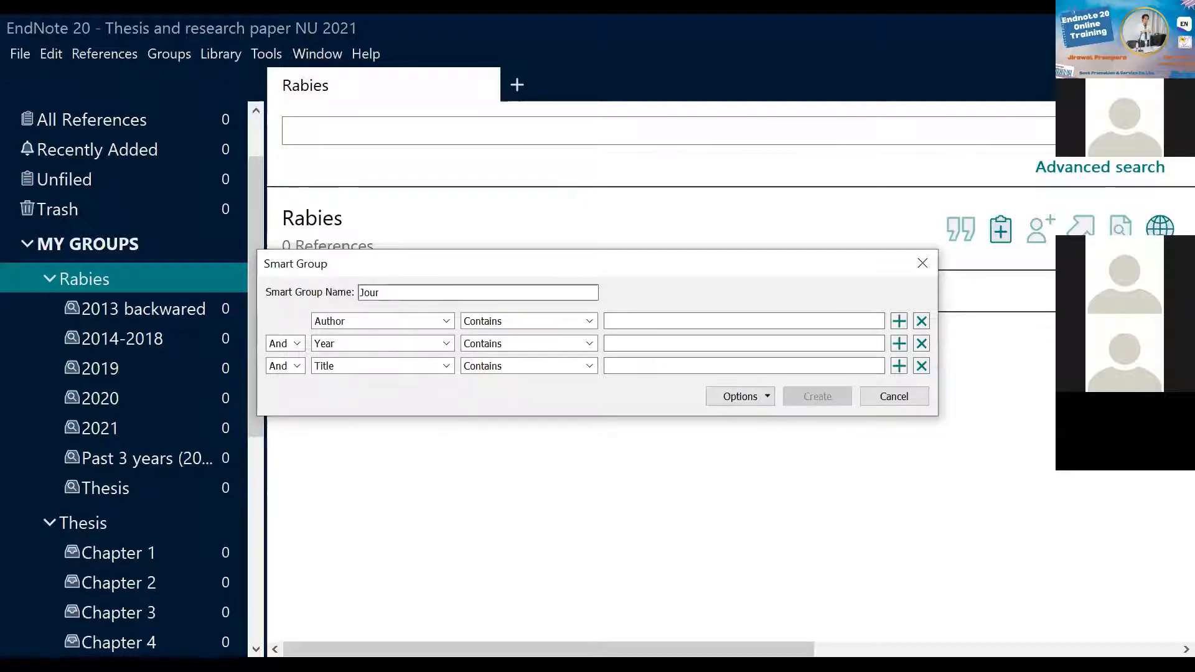
pyautogui.write('nal')
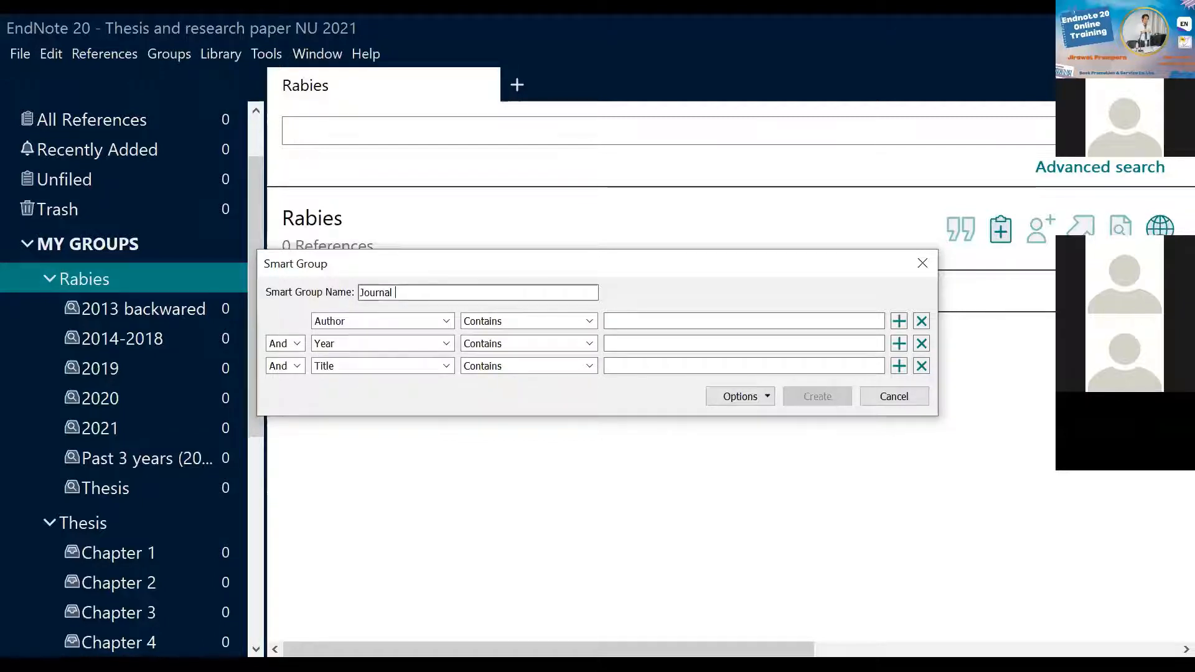
pyautogui.write('Arti')
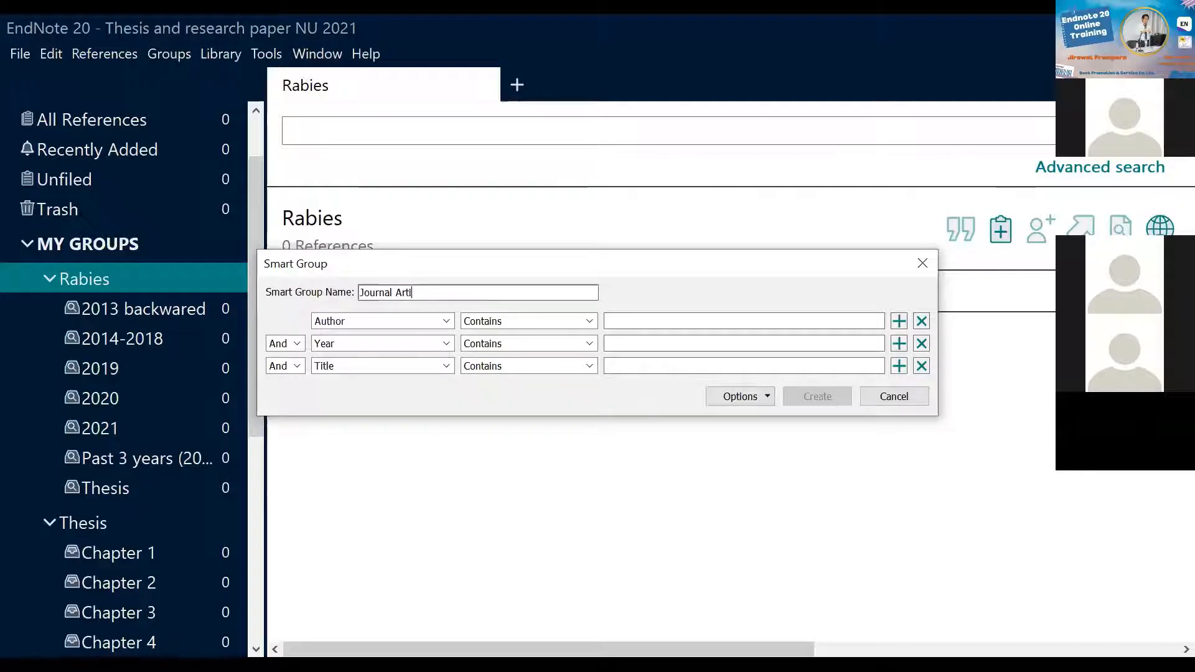
pyautogui.write('cle')
# - Set the first condition to Reference Type Contains journal and create the Journal Article smart group
pyautogui.click(420, 321)
pyautogui.click(361, 453)
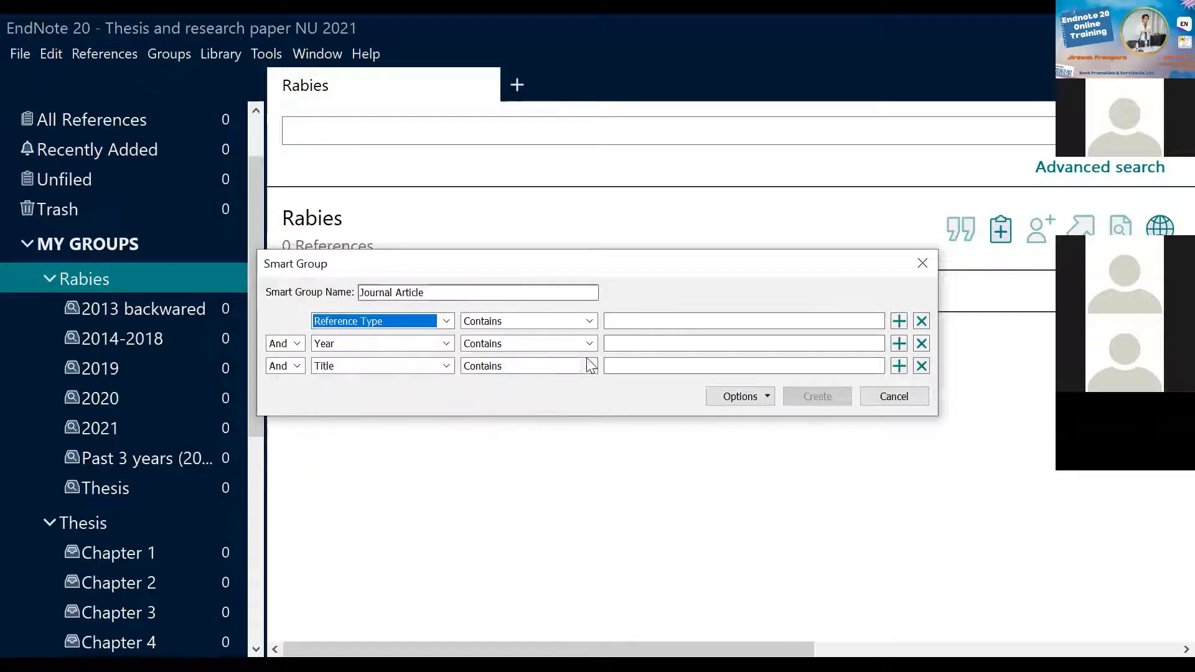
pyautogui.click(621, 321)
pyautogui.write('jou')
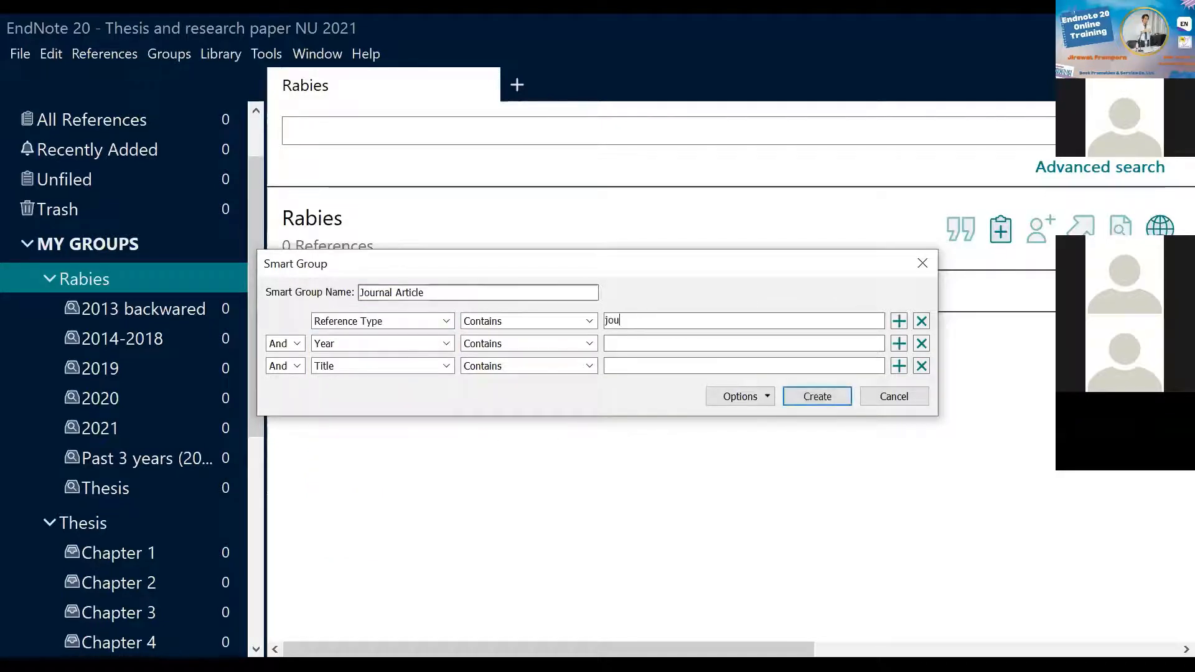
pyautogui.write('rnal')
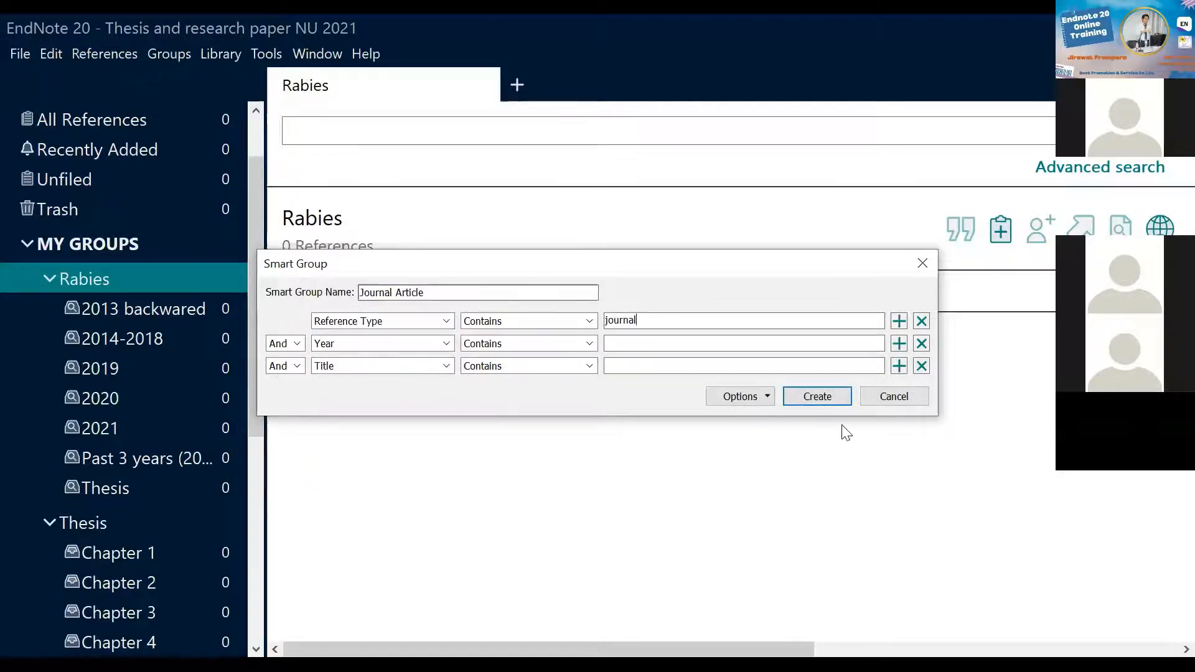
pyautogui.click(818, 400)
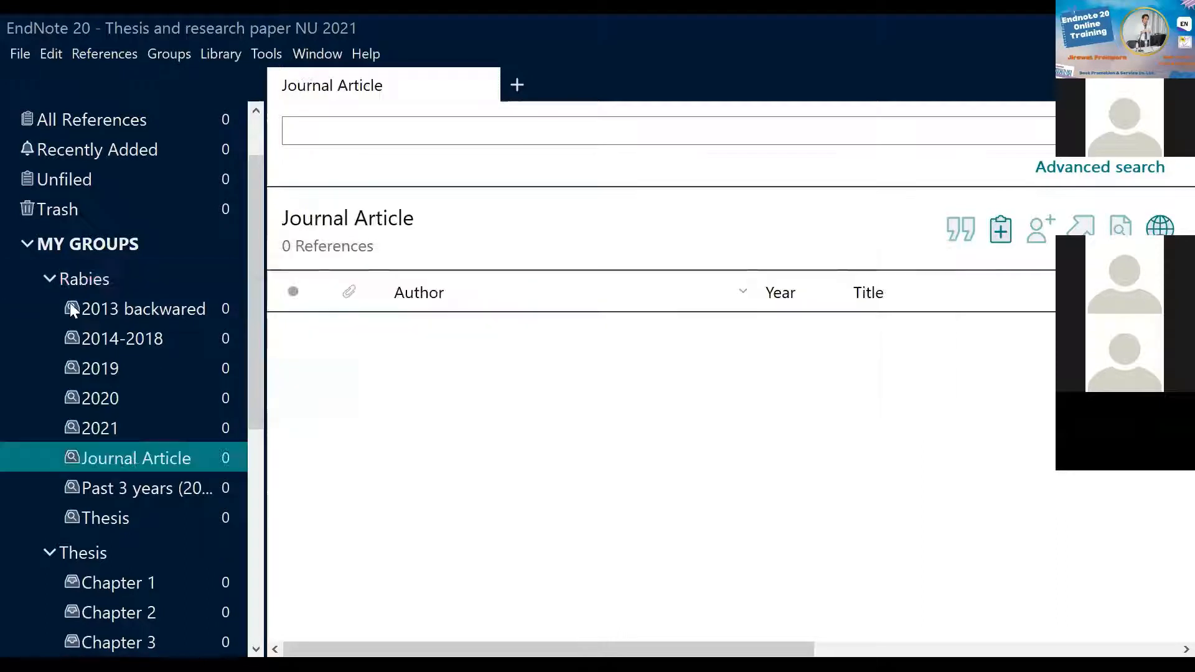
# - Start a new smart group in the Rabies group set and name it Book
pyautogui.click(70, 278)
pyautogui.rightClick(69, 278)
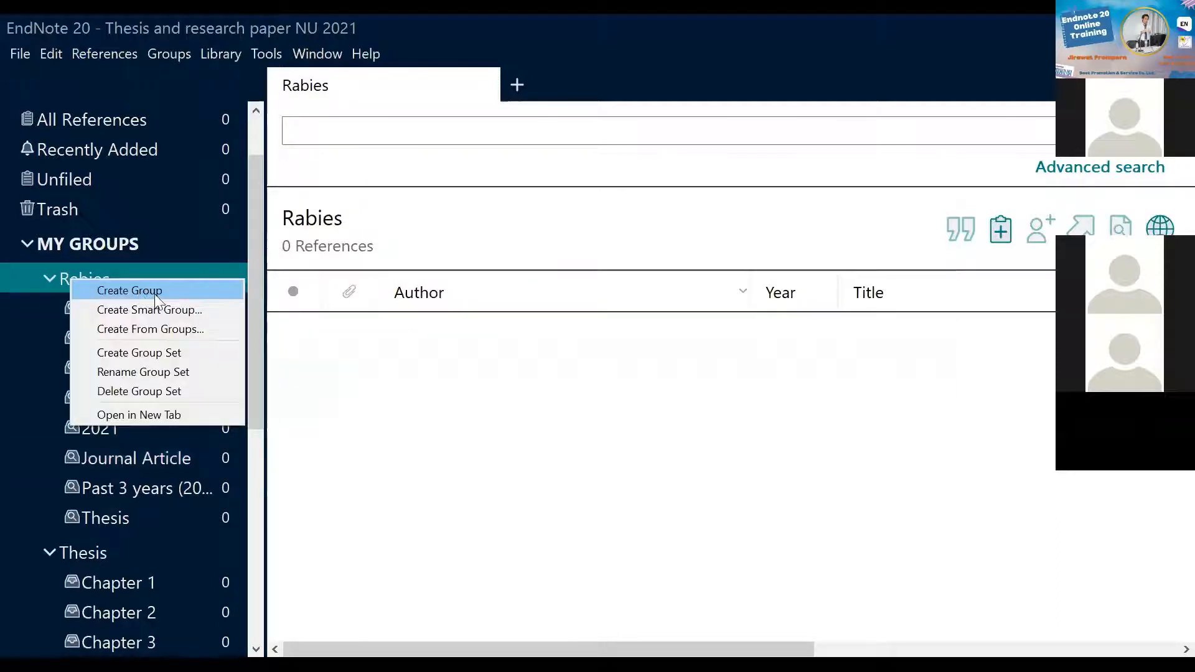
pyautogui.click(156, 309)
pyautogui.write('Book')
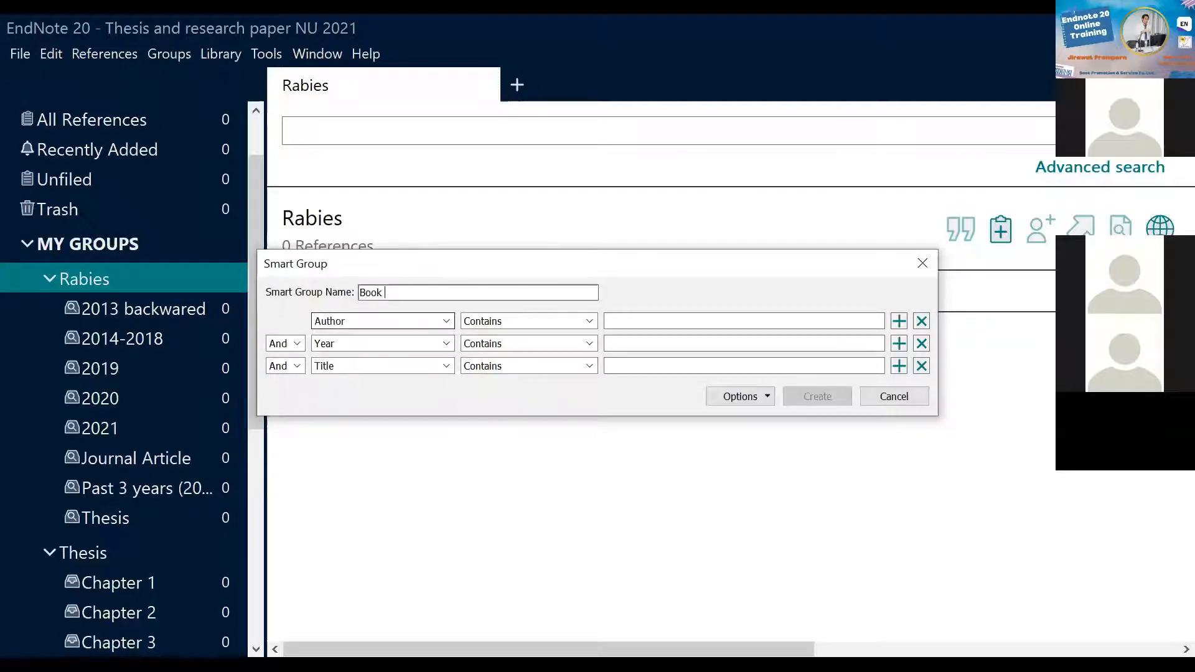
# - Set the first condition to Reference Type Contains book and create the Book smart group
pyautogui.click(405, 321)
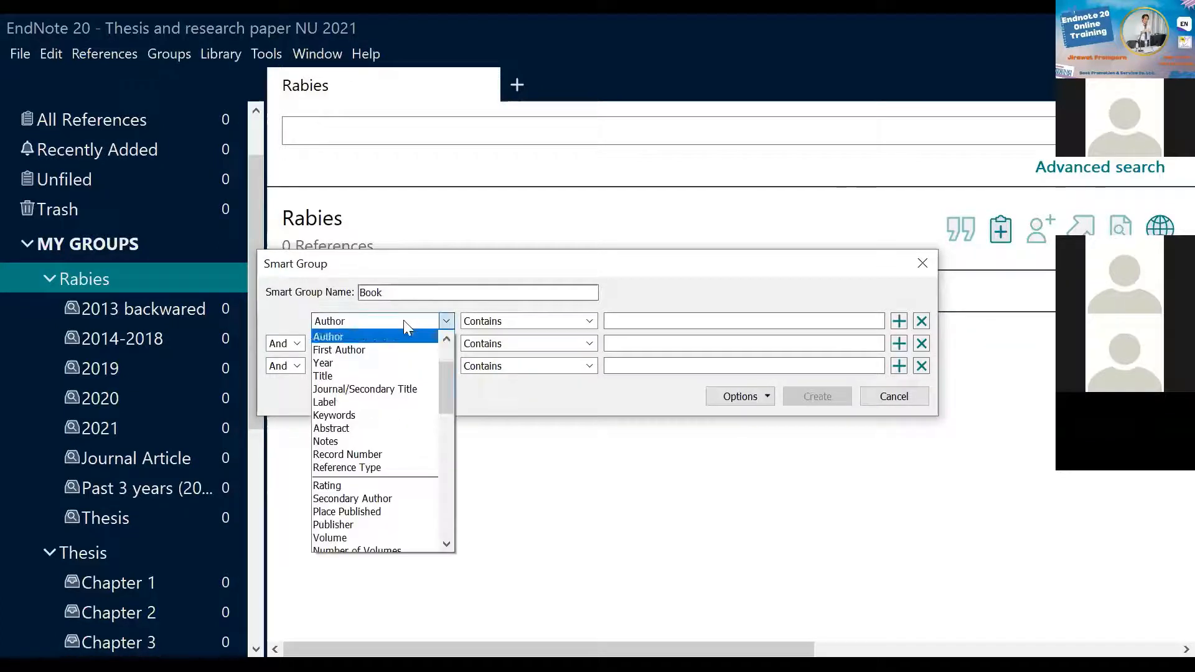
pyautogui.click(354, 469)
pyautogui.click(647, 322)
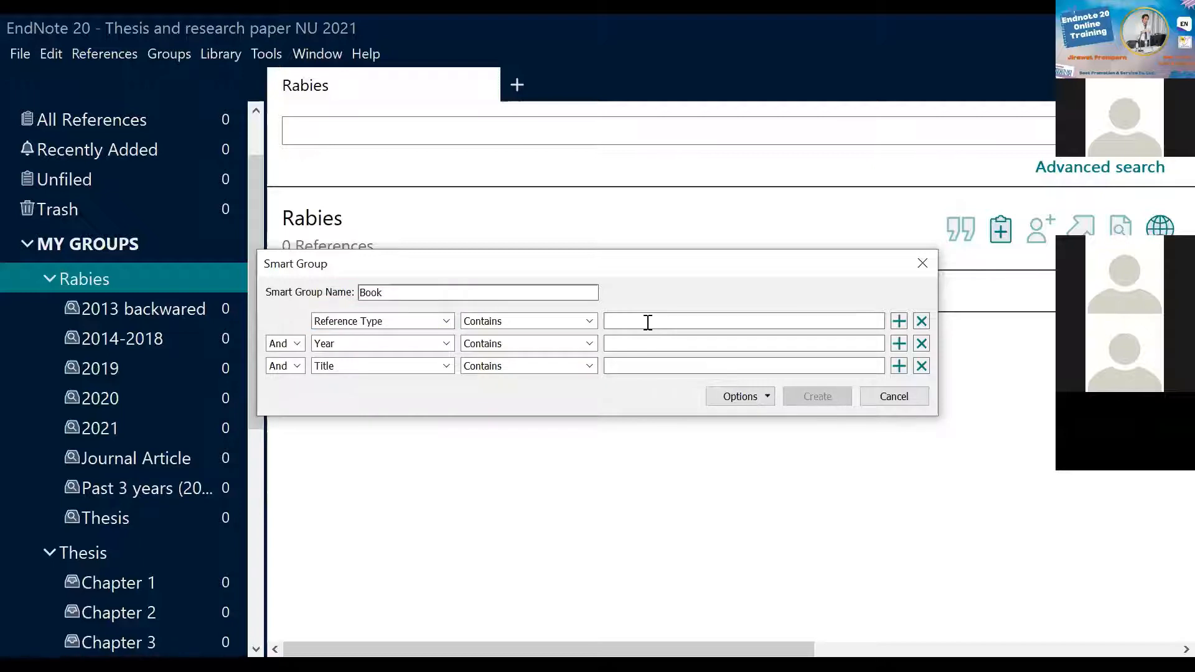
pyautogui.write('book')
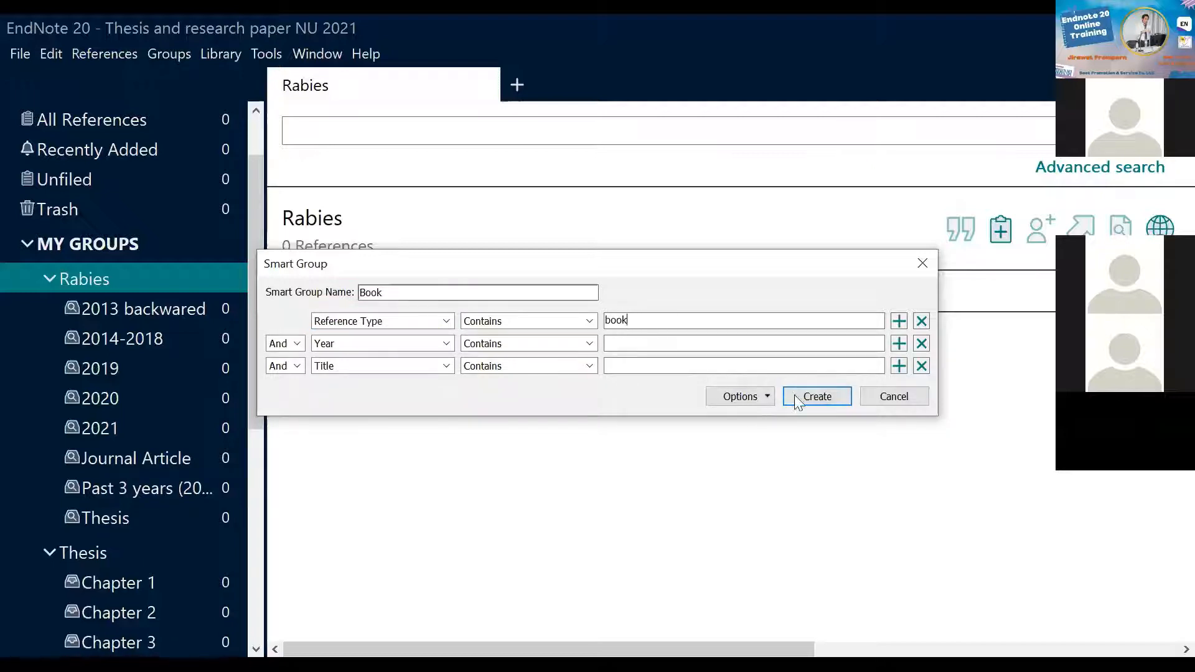
pyautogui.click(801, 396)
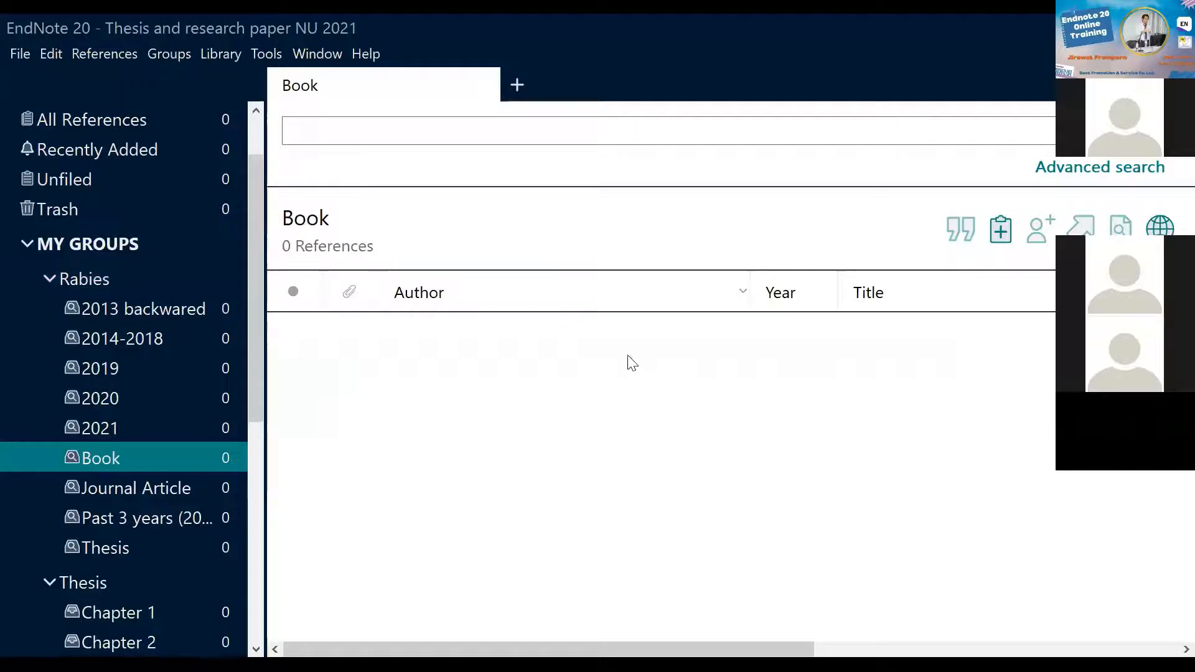
# - Start a new smart group in the Rabies group set and name it Rabies
pyautogui.click(96, 282)
pyautogui.rightClick(96, 282)
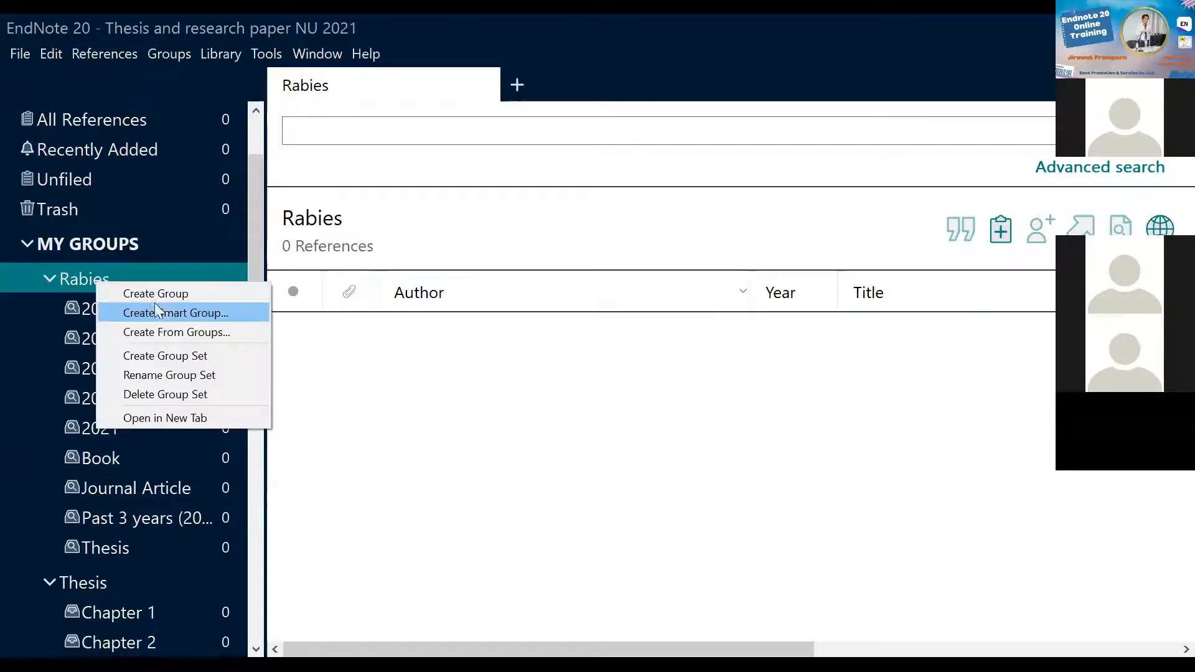
pyautogui.click(180, 313)
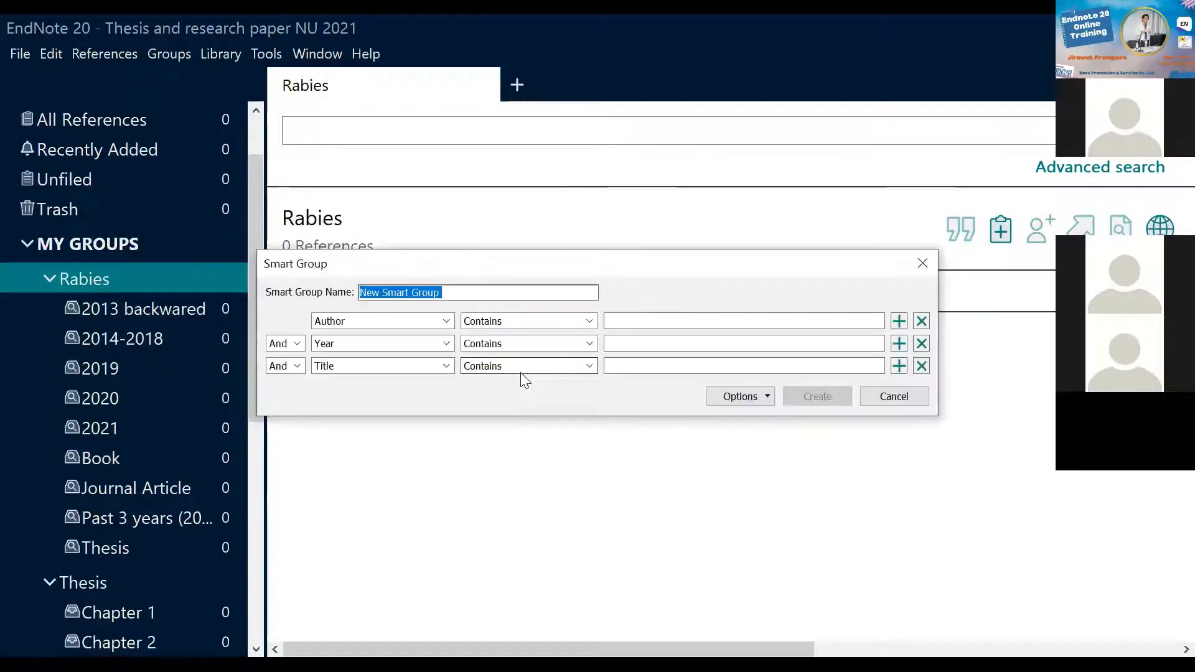
pyautogui.write('Rabies')
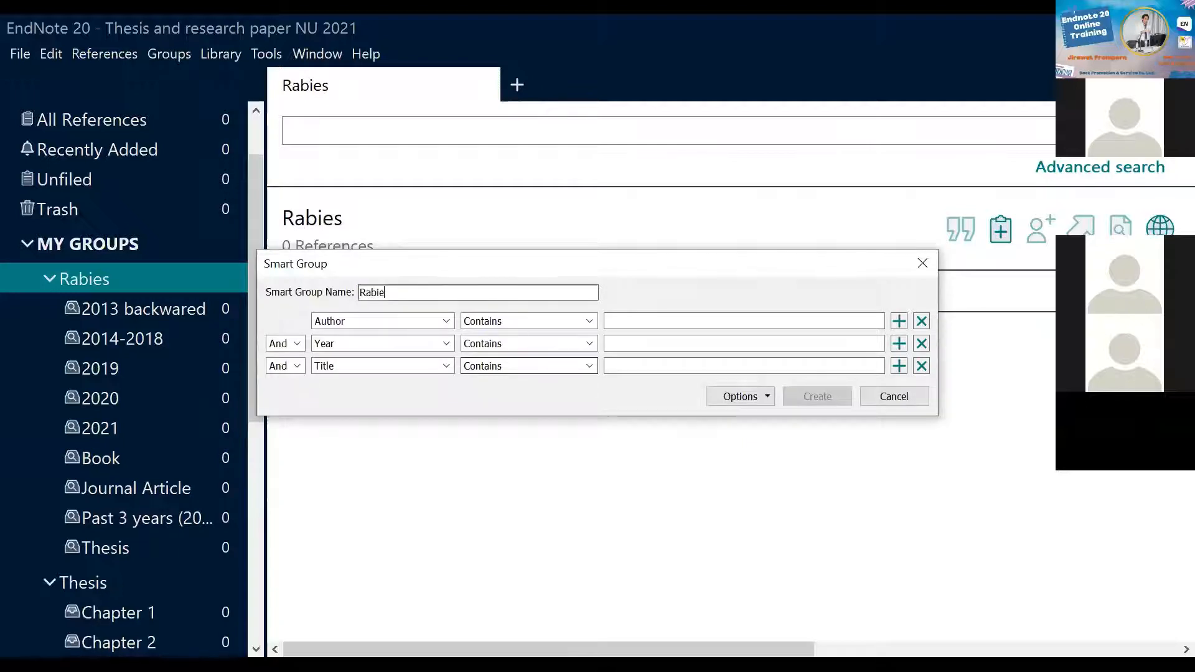
# - Set the three smart group condition fields to Keywords, Title and Abstract, joining the second condition with Or
pyautogui.click(347, 324)
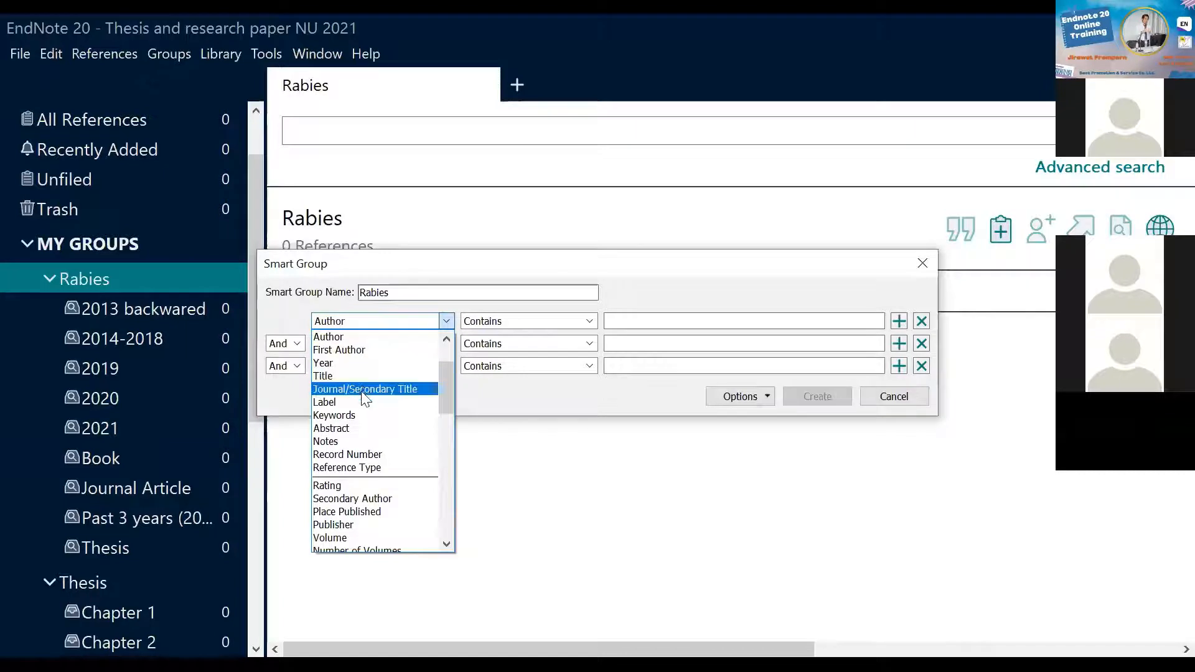
pyautogui.click(353, 416)
pyautogui.click(293, 343)
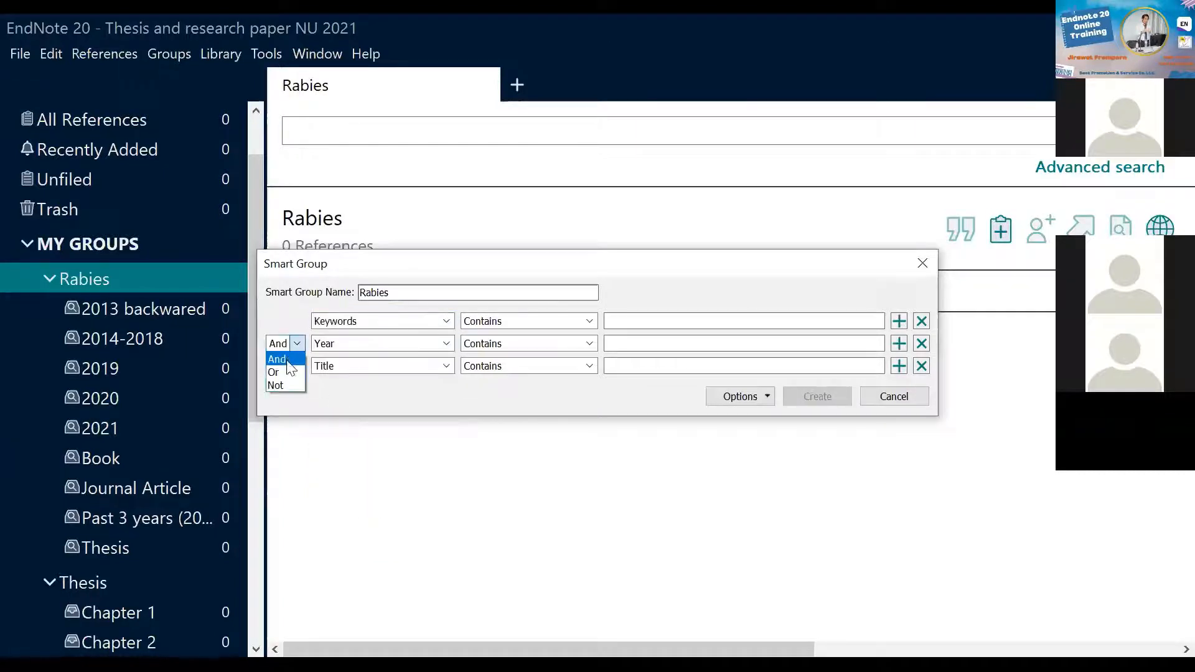
pyautogui.click(286, 367)
pyautogui.click(337, 347)
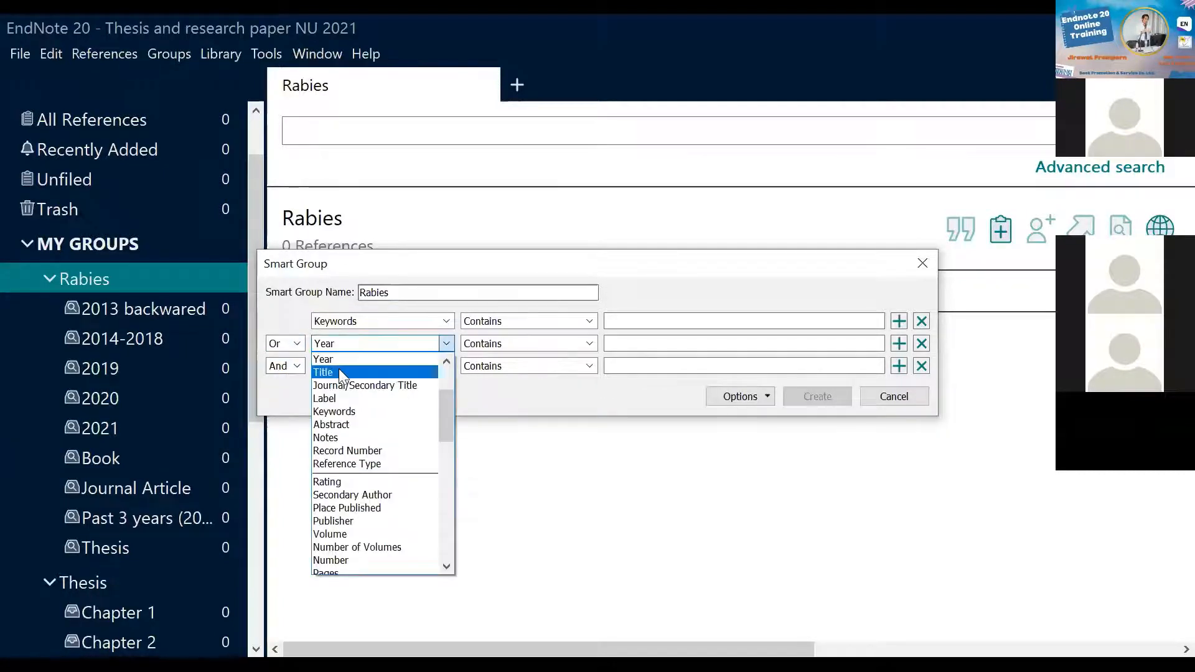
pyautogui.click(339, 372)
pyautogui.click(335, 366)
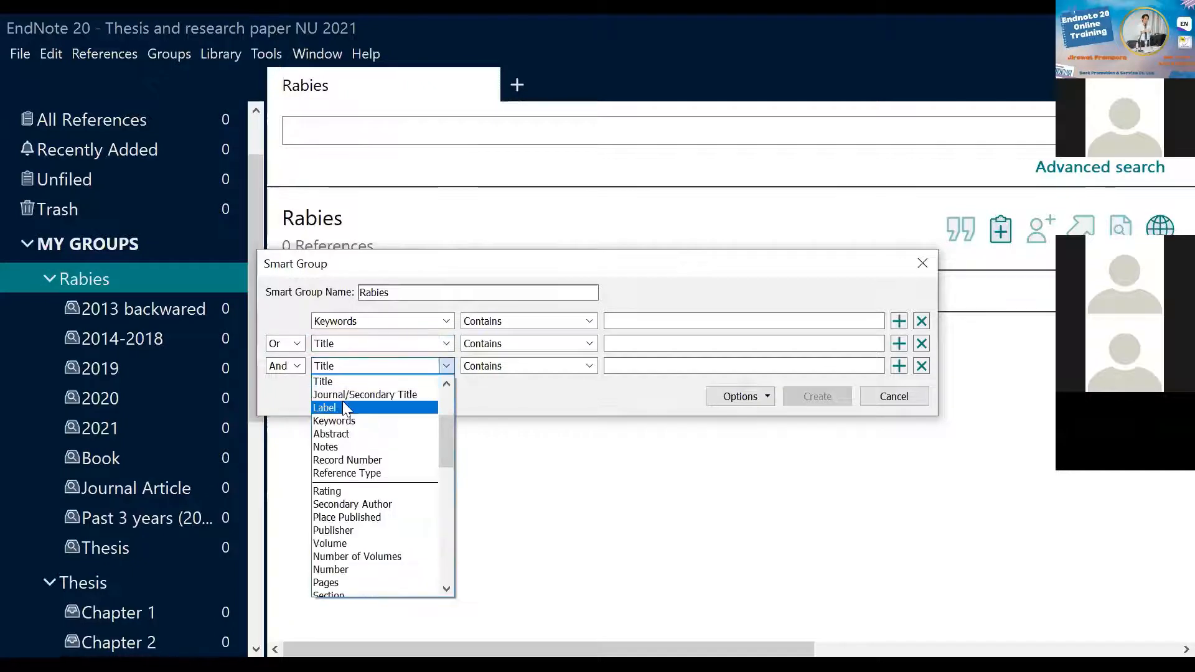
pyautogui.click(377, 434)
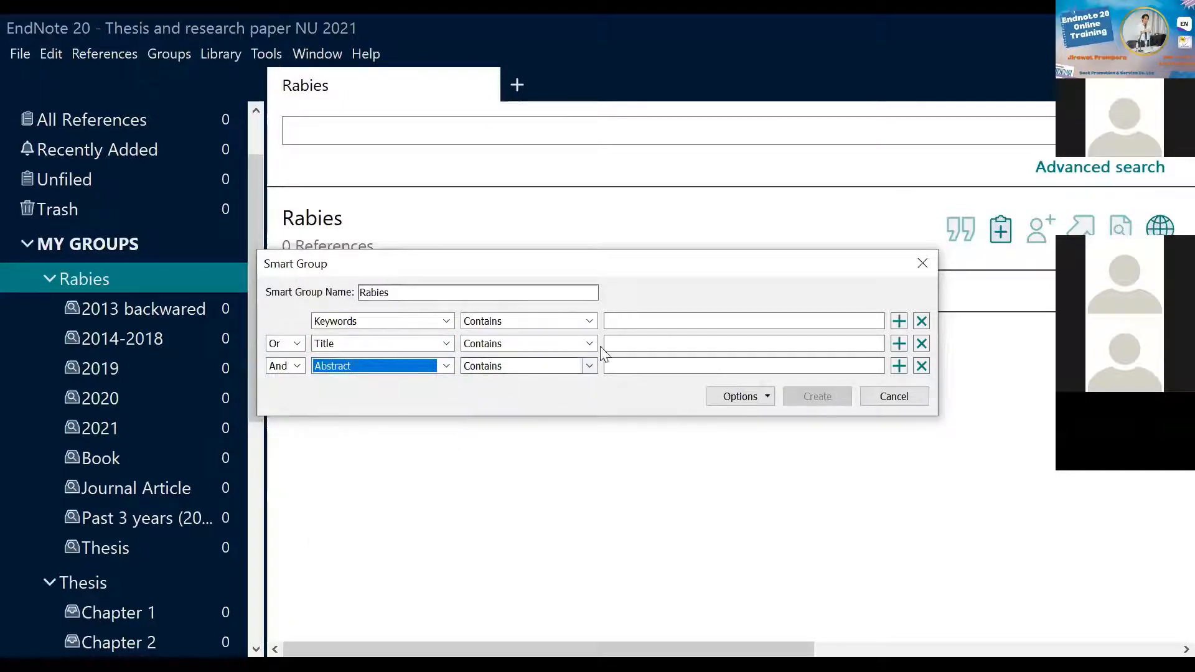
# - Enter rabies as the value of all three conditions, join the Abstract condition with Or, and create the Rabies smart group
pyautogui.click(622, 323)
pyautogui.write('rabies')
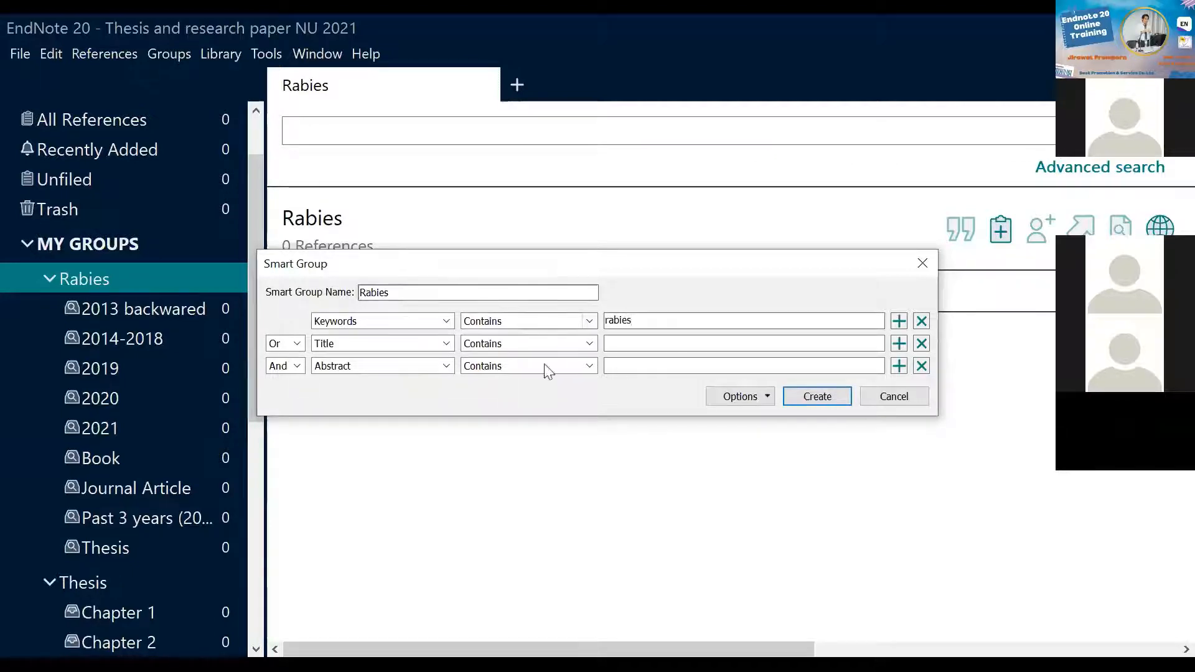
pyautogui.click(297, 366)
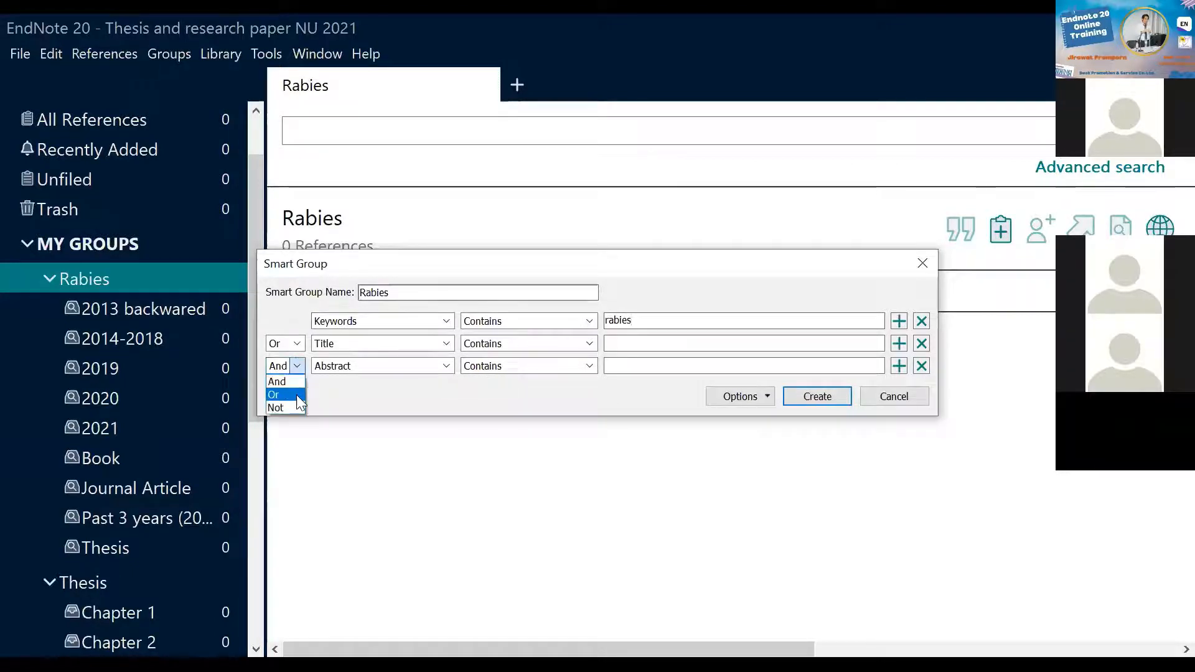
pyautogui.click(297, 395)
pyautogui.click(671, 346)
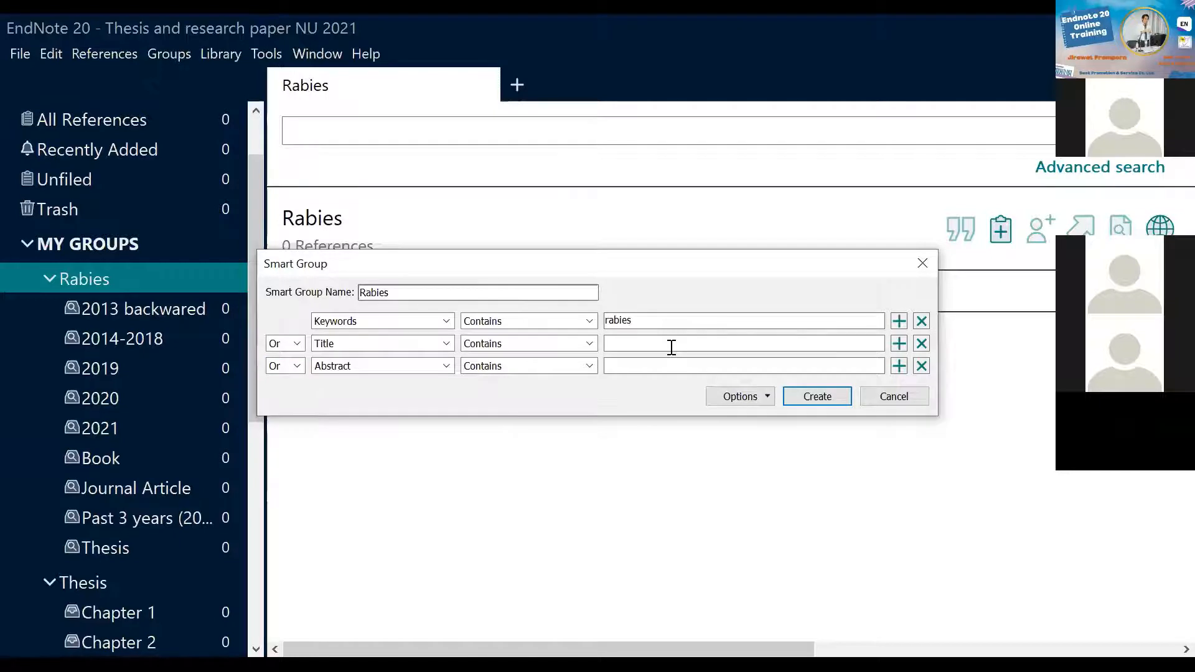
pyautogui.write('rabies')
pyautogui.click(610, 368)
pyautogui.write('rabies')
pyautogui.click(806, 400)
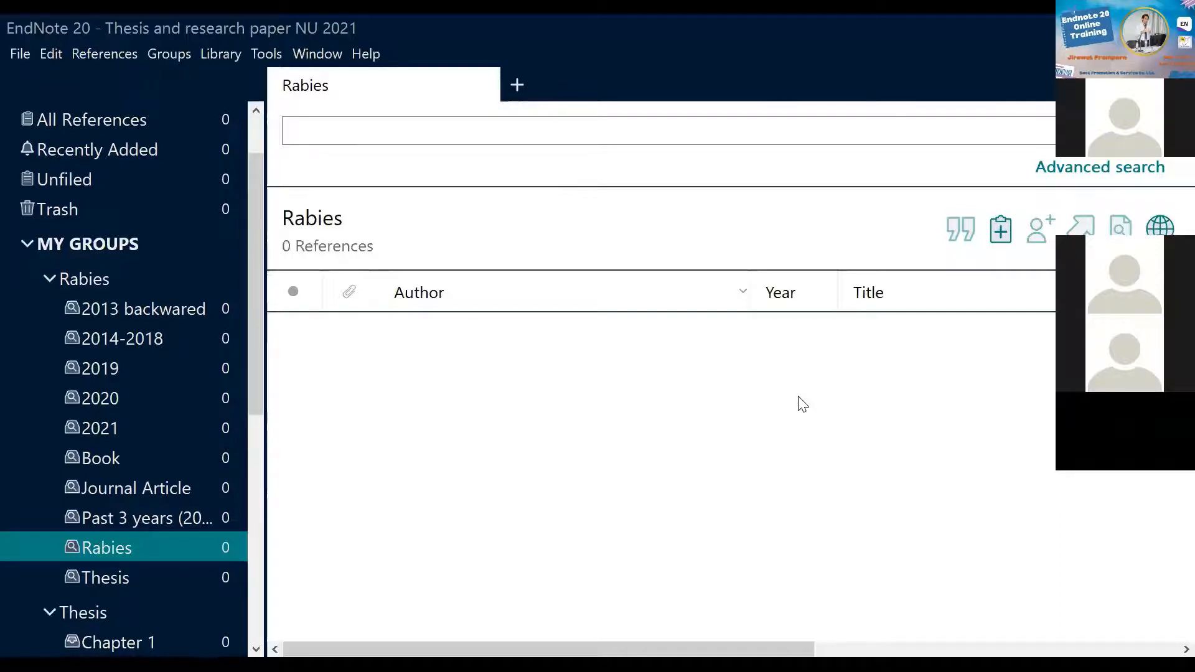
# - Switch to the training outline in Word and read section 5 on ways to add references to an EndNote library
pyautogui.scroll(1, 67, 318)
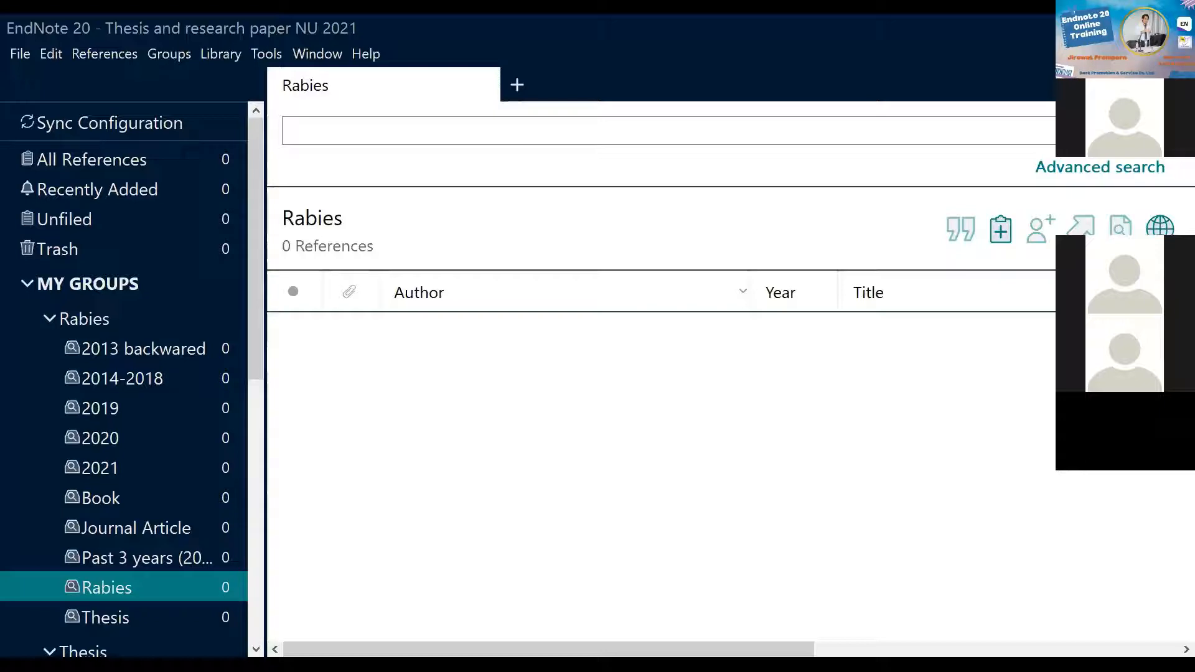
pyautogui.hotkey('alt', 'Tab')
pyautogui.scroll(-4, 608, 504)
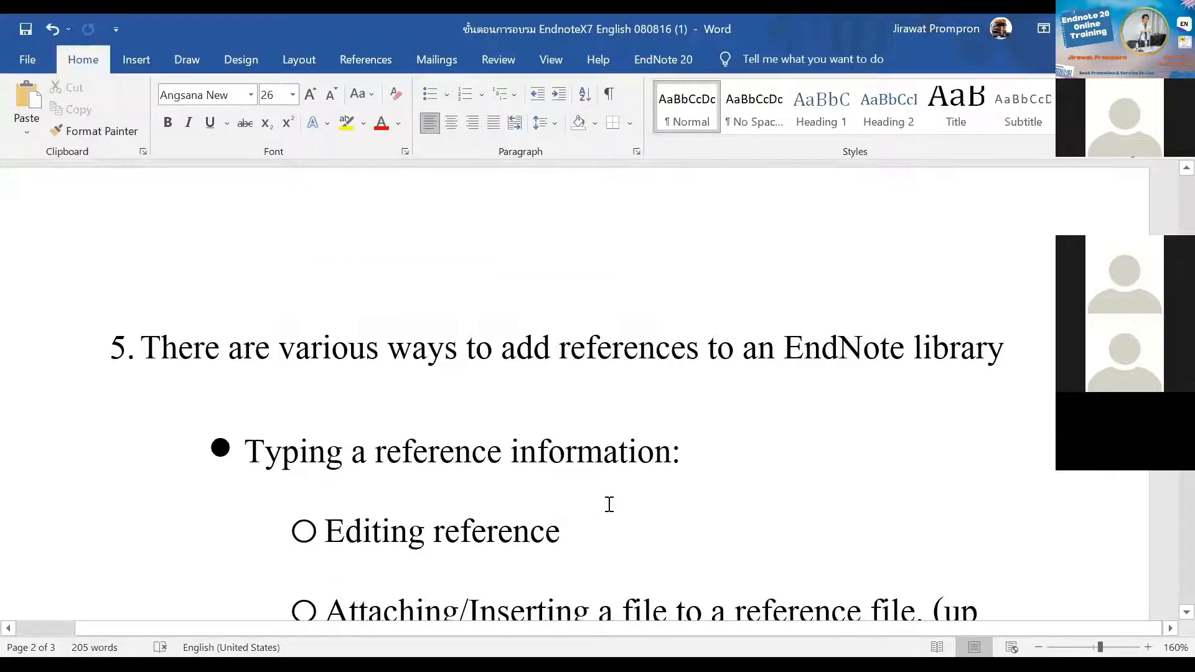
pyautogui.scroll(-1, 585, 501)
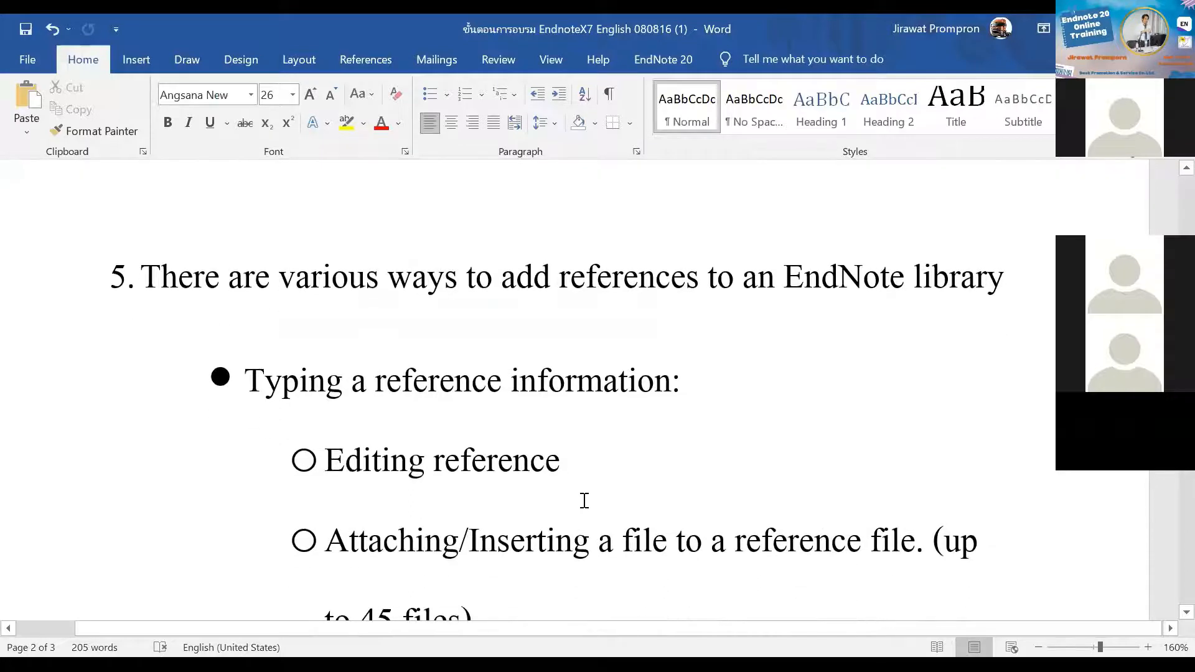
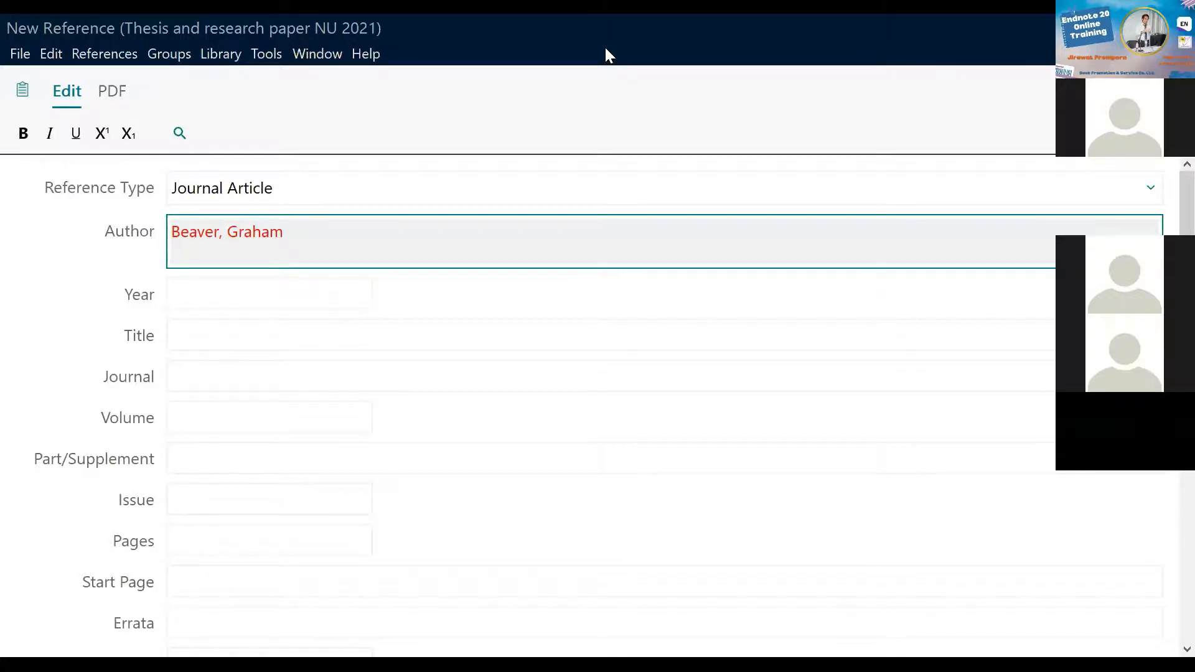
# - Copy the second and third authors' names from the Bibliography data document in Word into the new EndNote reference's Author field
pyautogui.hotkey('alt', 'Tab')
pyautogui.moveTo(191, 405); pyautogui.dragTo(493, 496)
pyautogui.hotkey('ctrl', 'c')
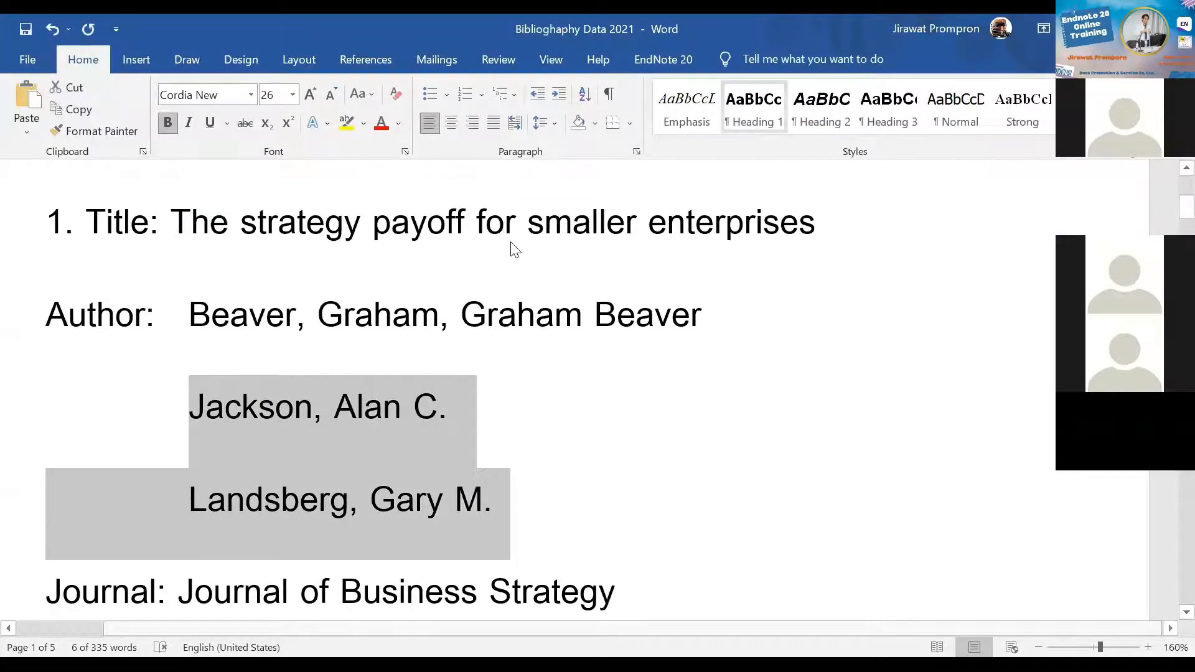
pyautogui.hotkey('alt', 'Tab')
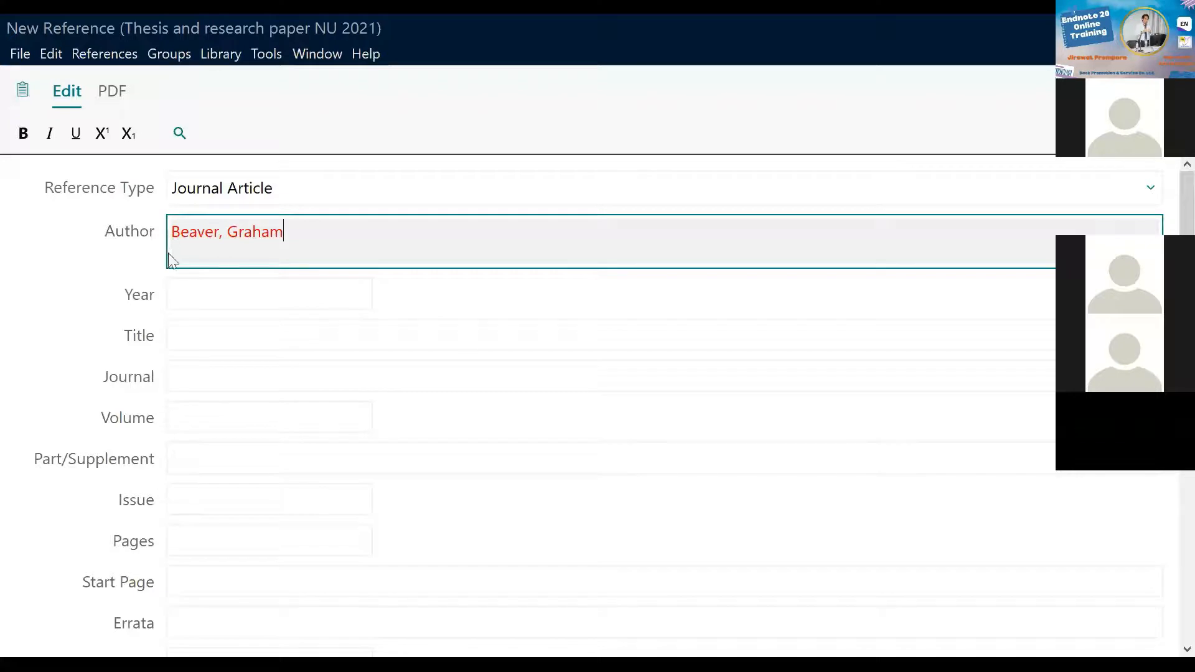
pyautogui.hotkey('ctrl', 'v')
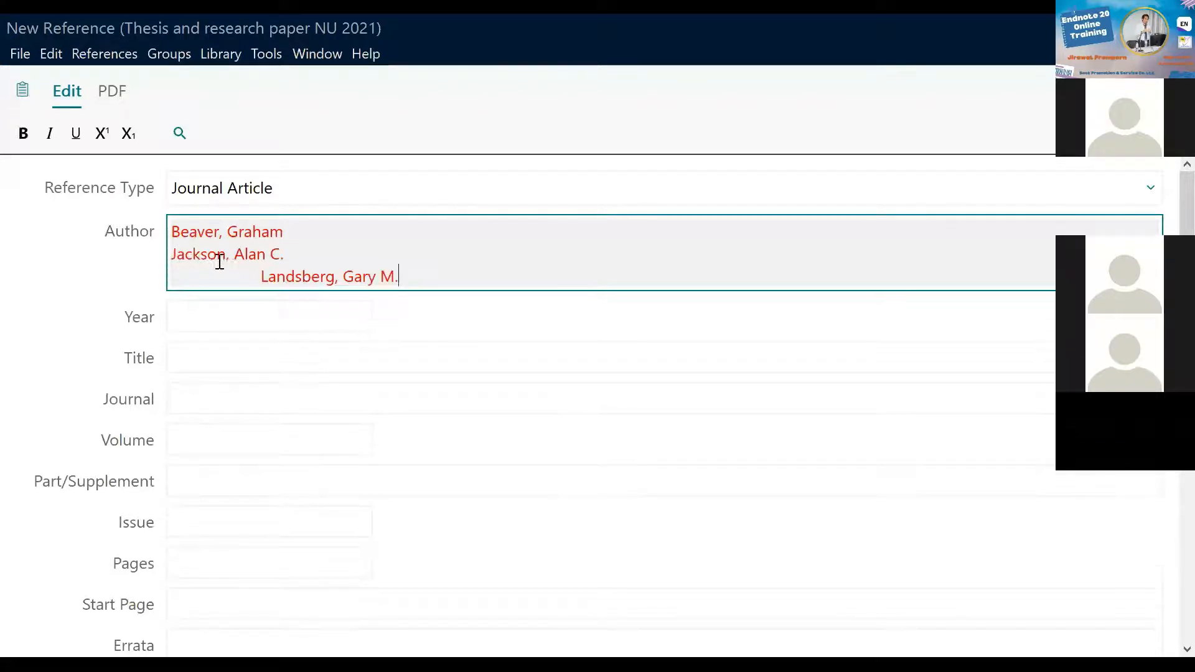
# - Remove the indentation before the third author's name and set the reference's Year to 2014
pyautogui.click(259, 274)
pyautogui.press('BackSpace')
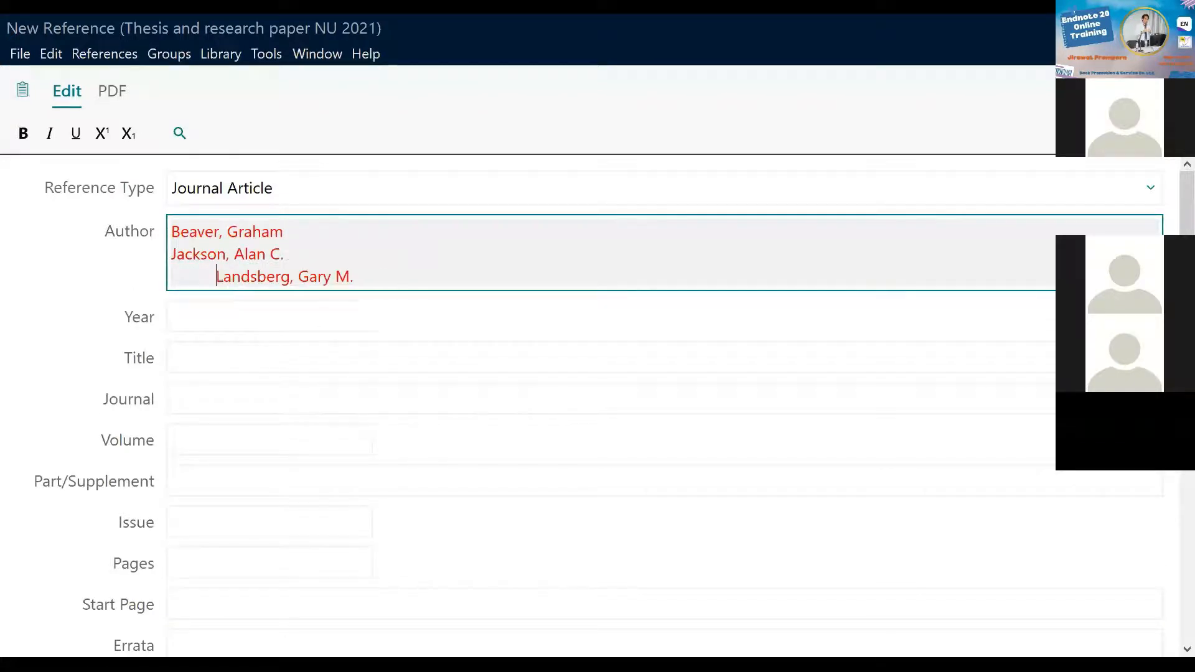
pyautogui.press('BackSpace')
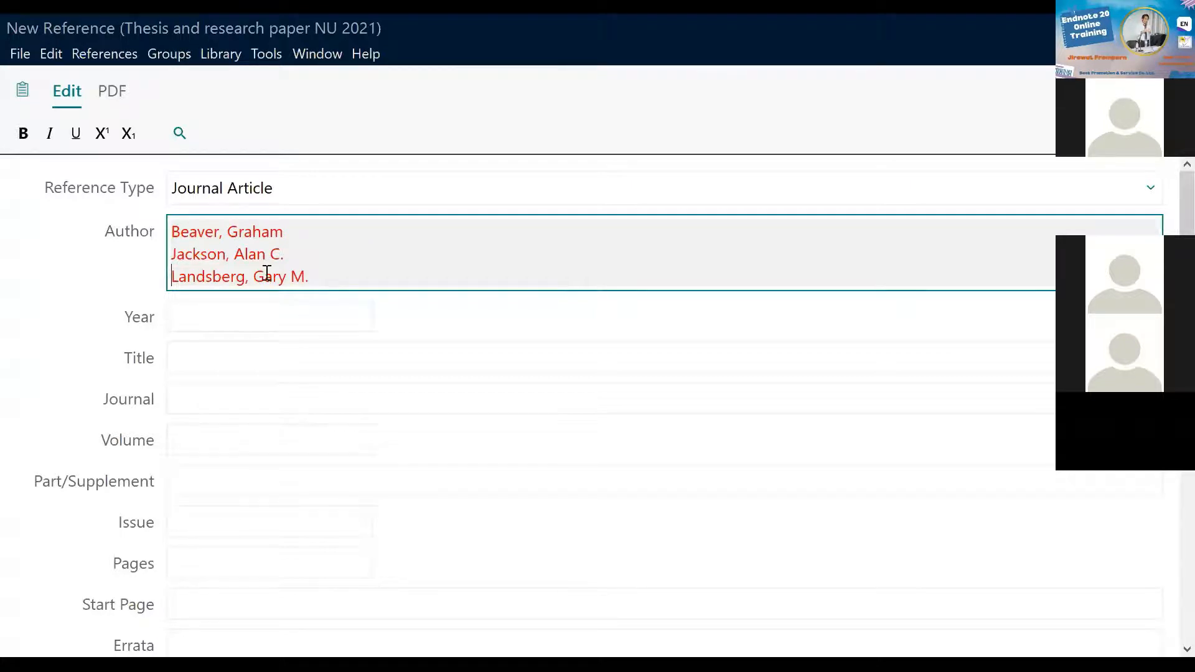
pyautogui.click(208, 317)
pyautogui.write('2014')
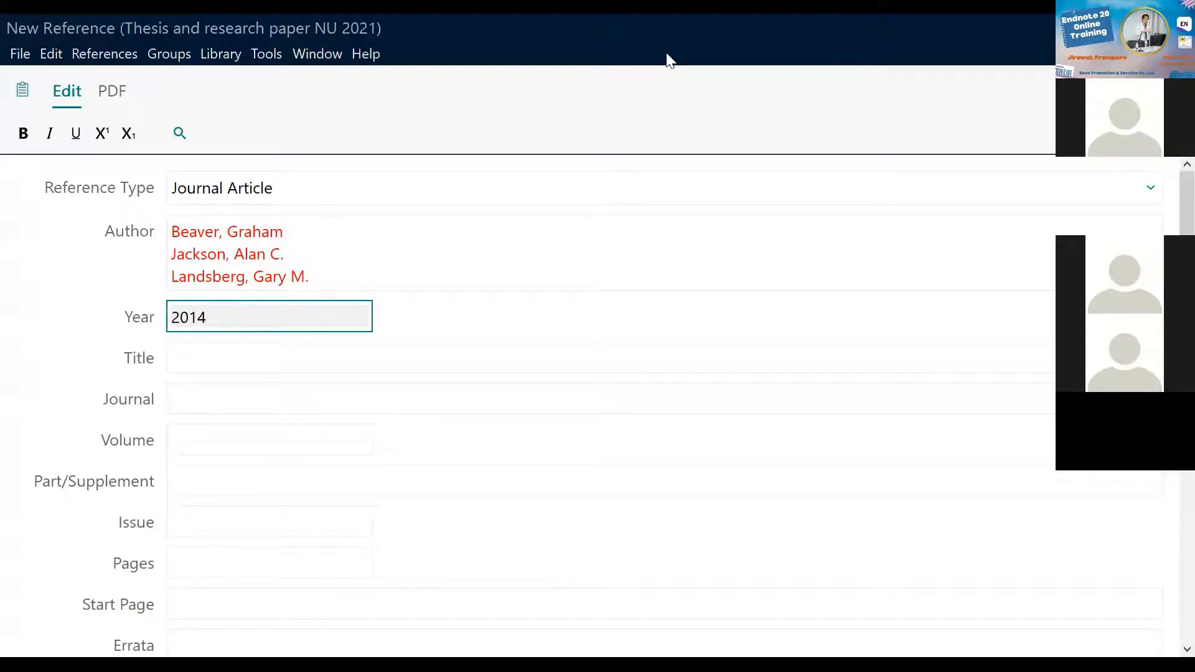
# - Copy the title "The strategy payoff for smaller enterprises" from the Word bibliography document into the EndNote reference's Title field
pyautogui.hotkey('alt', 'Tab')
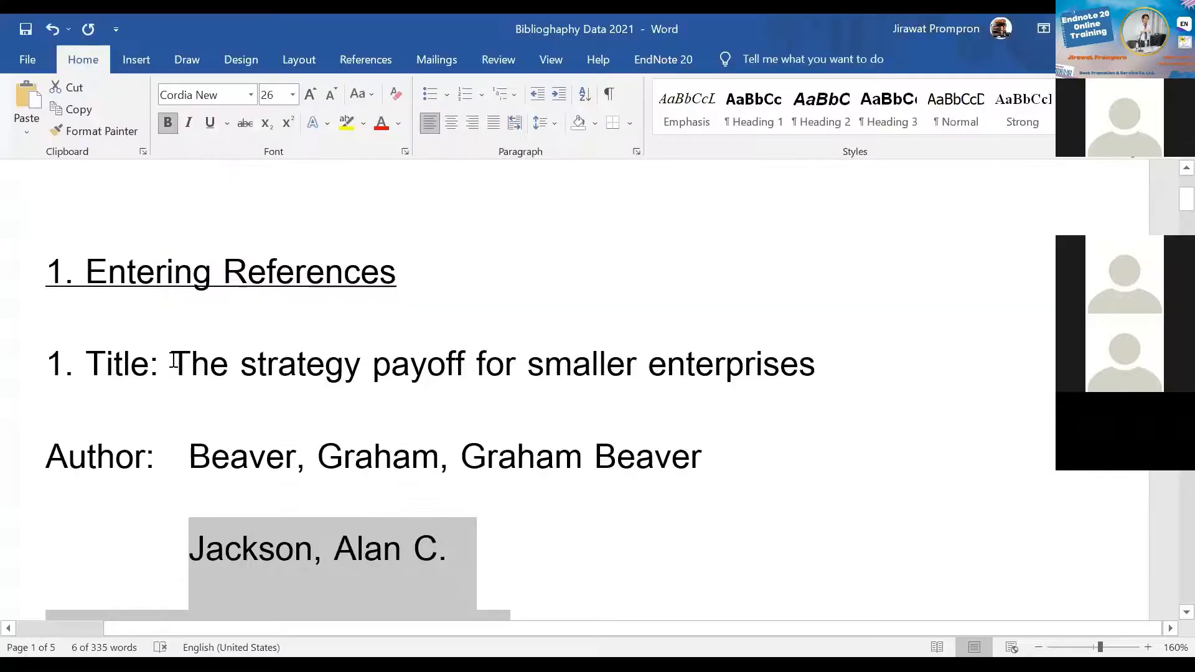
pyautogui.moveTo(172, 364); pyautogui.dragTo(741, 368)
pyautogui.hotkey('ctrl', 'c')
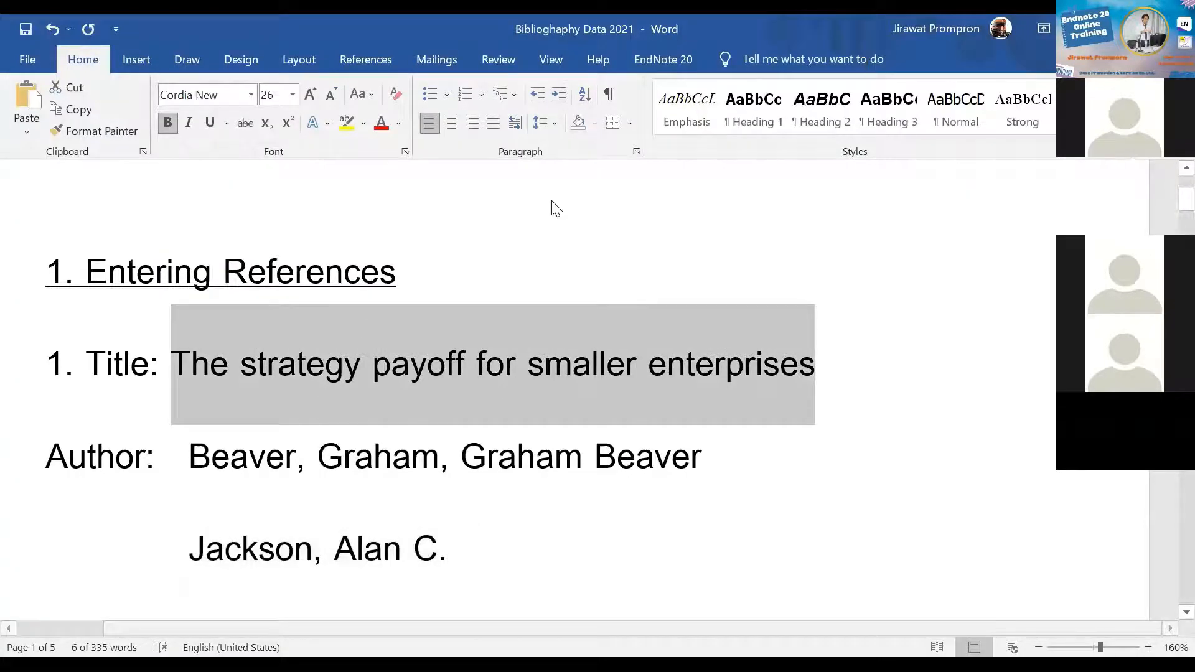
pyautogui.hotkey('alt', 'Tab')
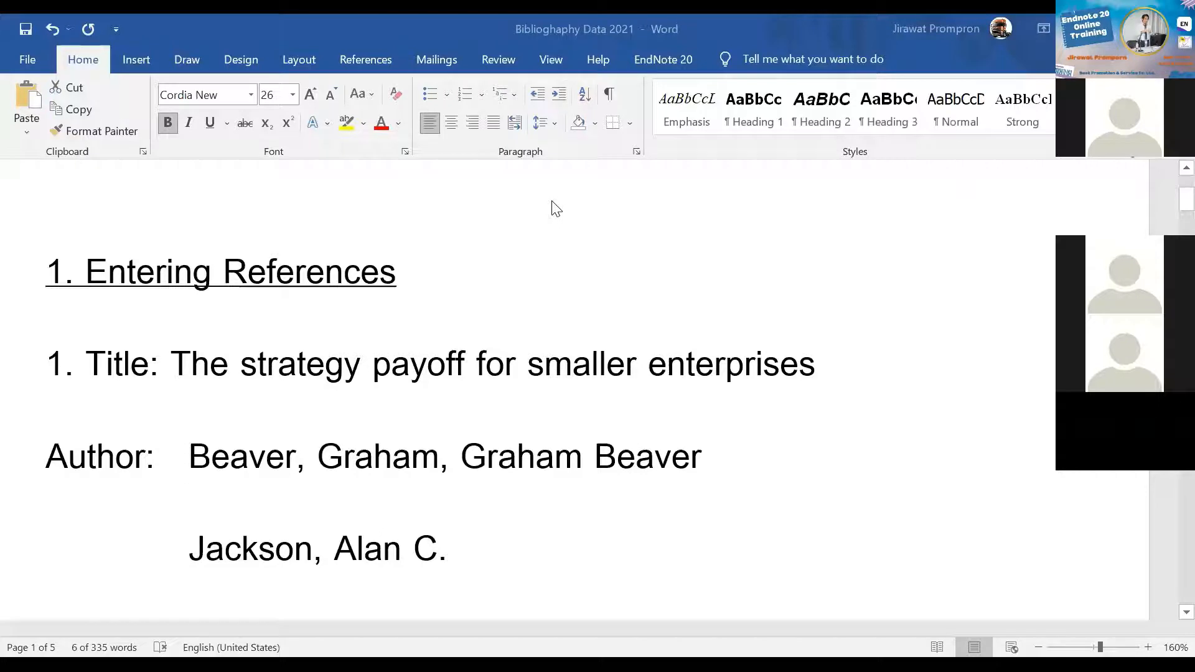
pyautogui.hotkey('alt', 'Tab')
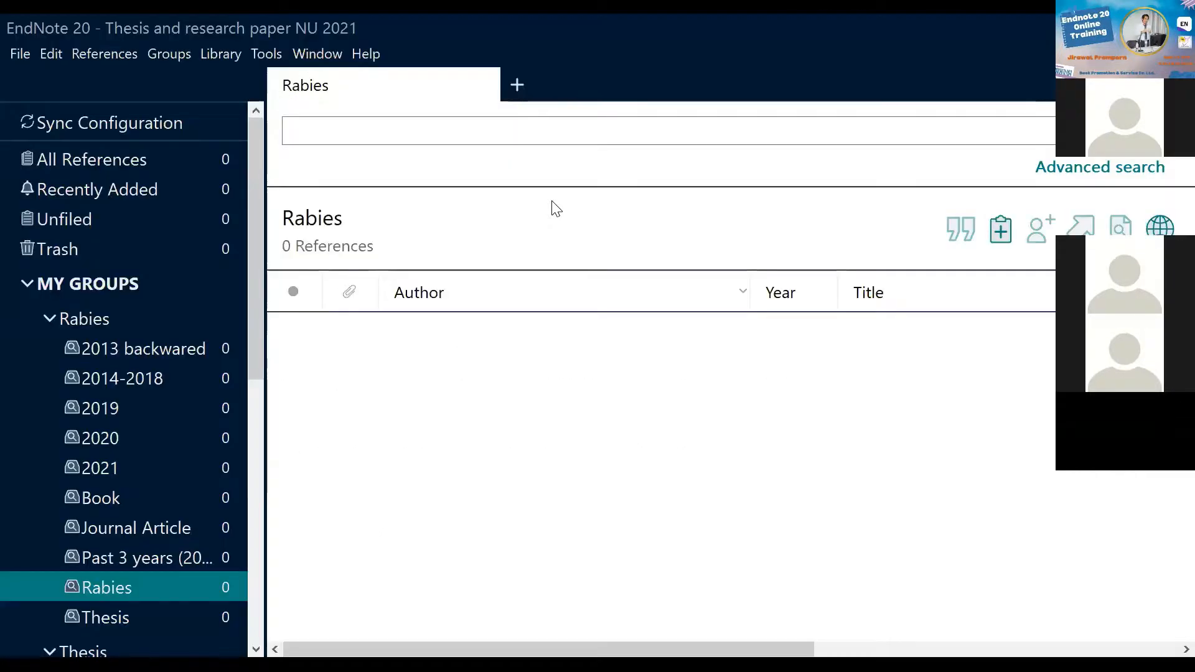
pyautogui.hotkey('alt', 'Tab')
pyautogui.click(213, 352)
pyautogui.hotkey('ctrl', 'v')
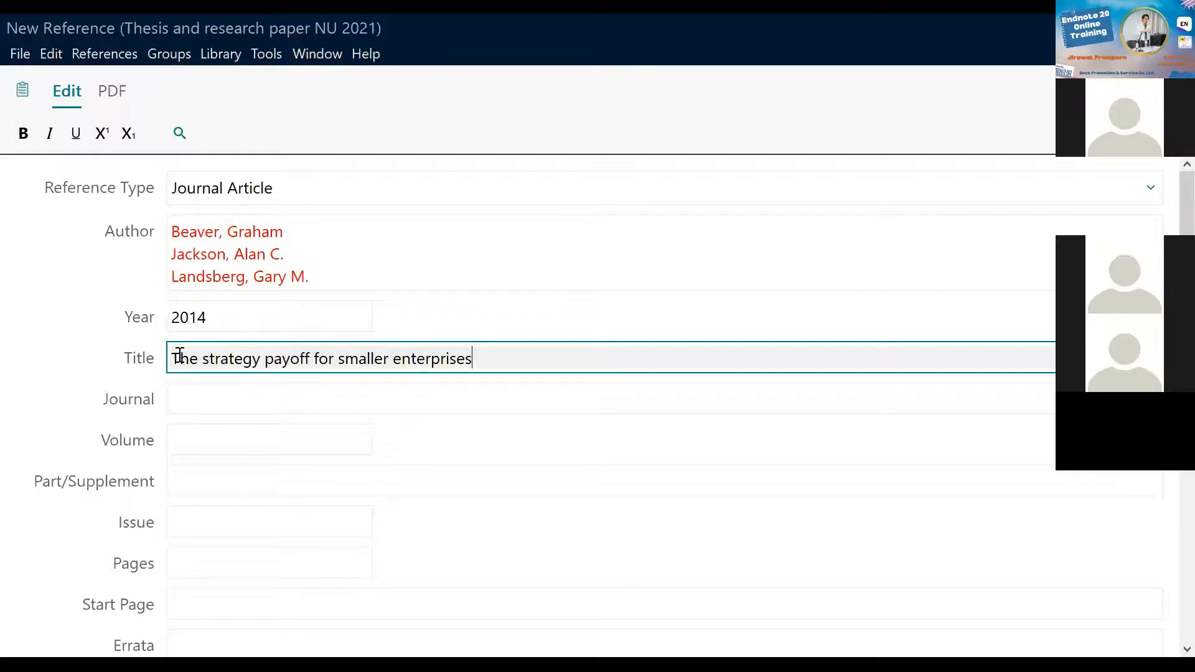
pyautogui.moveTo(179, 356); pyautogui.dragTo(175, 357)
pyautogui.click(188, 359)
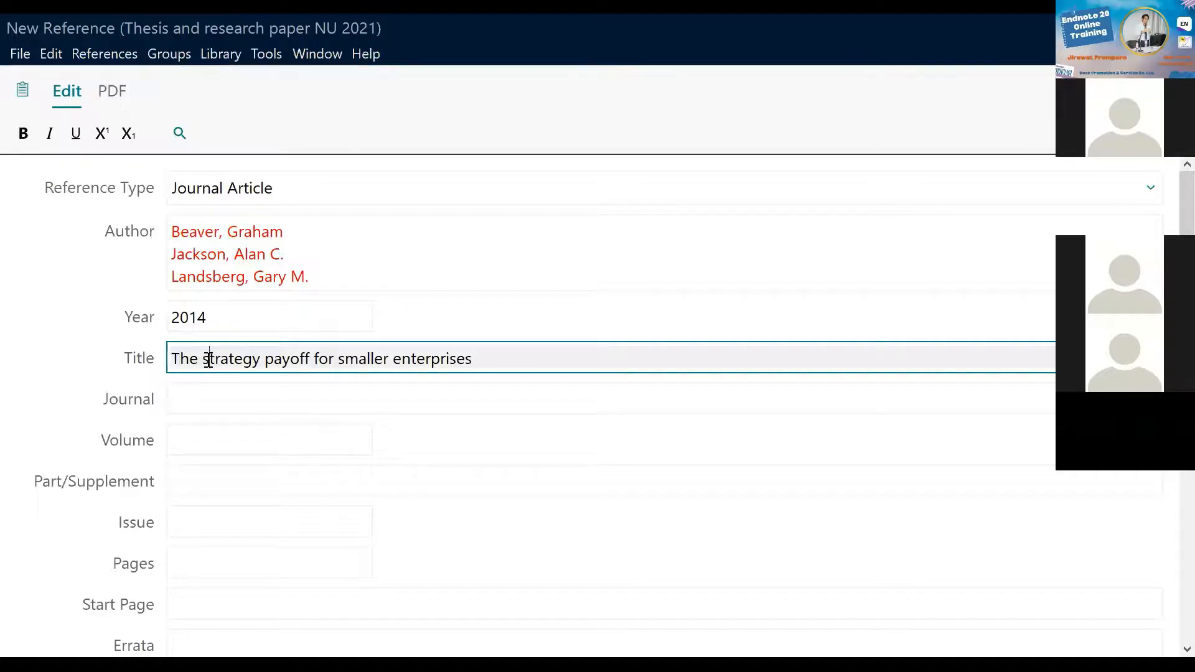
pyautogui.moveTo(204, 359); pyautogui.dragTo(210, 360)
pyautogui.click(272, 362)
pyautogui.moveTo(266, 361); pyautogui.dragTo(314, 361)
pyautogui.moveTo(211, 361); pyautogui.dragTo(204, 361)
pyautogui.write('s')
pyautogui.moveTo(274, 360); pyautogui.dragTo(266, 361)
pyautogui.moveTo(205, 363); pyautogui.dragTo(211, 363)
# - Select the whole title and cycle its letter case until it reads "The Strategy Payoff For Smaller Enterprises"
pyautogui.moveTo(498, 362); pyautogui.dragTo(143, 361)
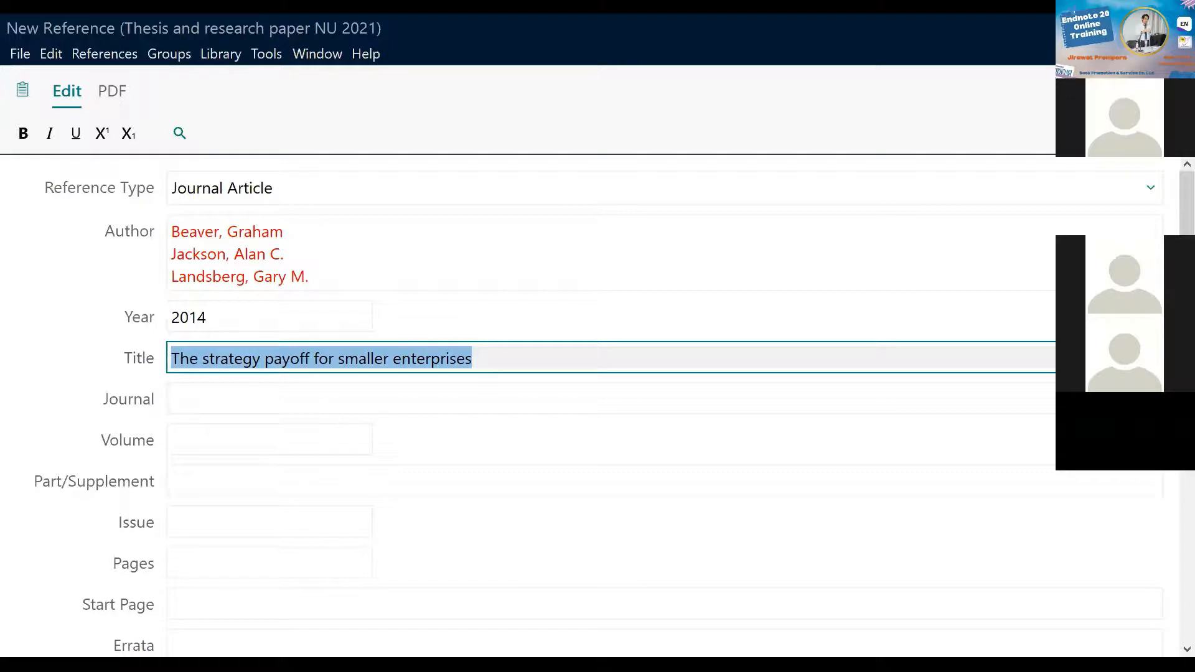
pyautogui.hotkey('shift', 'F3')
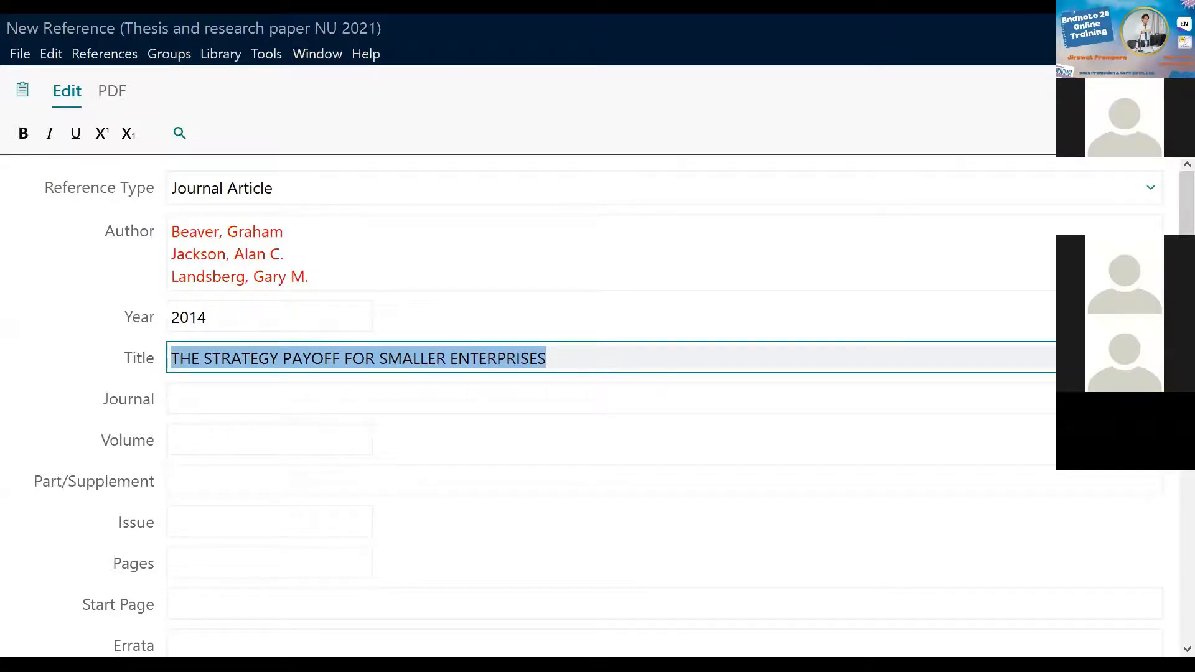
pyautogui.moveTo(597, 354); pyautogui.dragTo(163, 326)
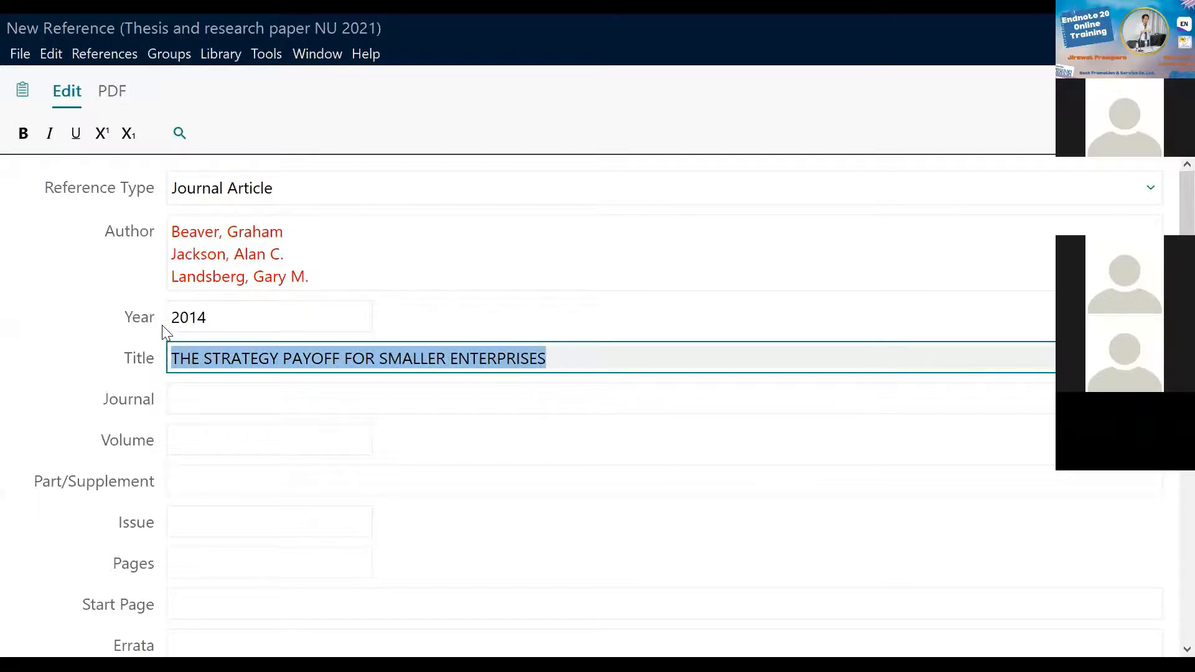
pyautogui.hotkey('shift', 'F3')
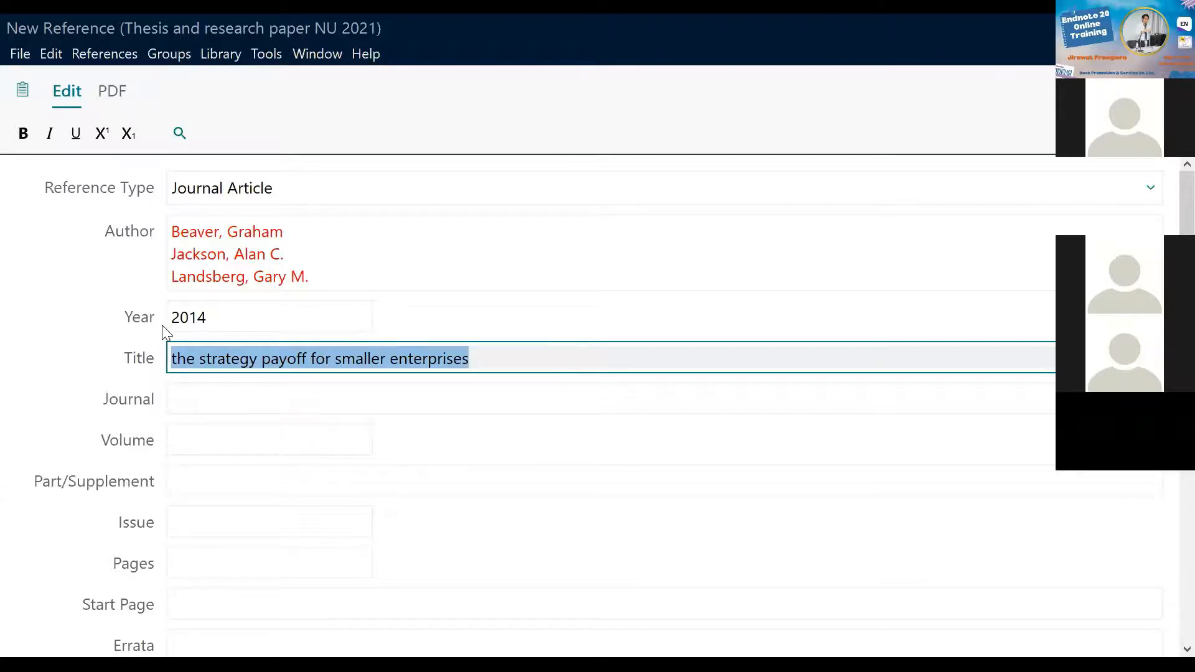
pyautogui.hotkey('shift', 'F3')
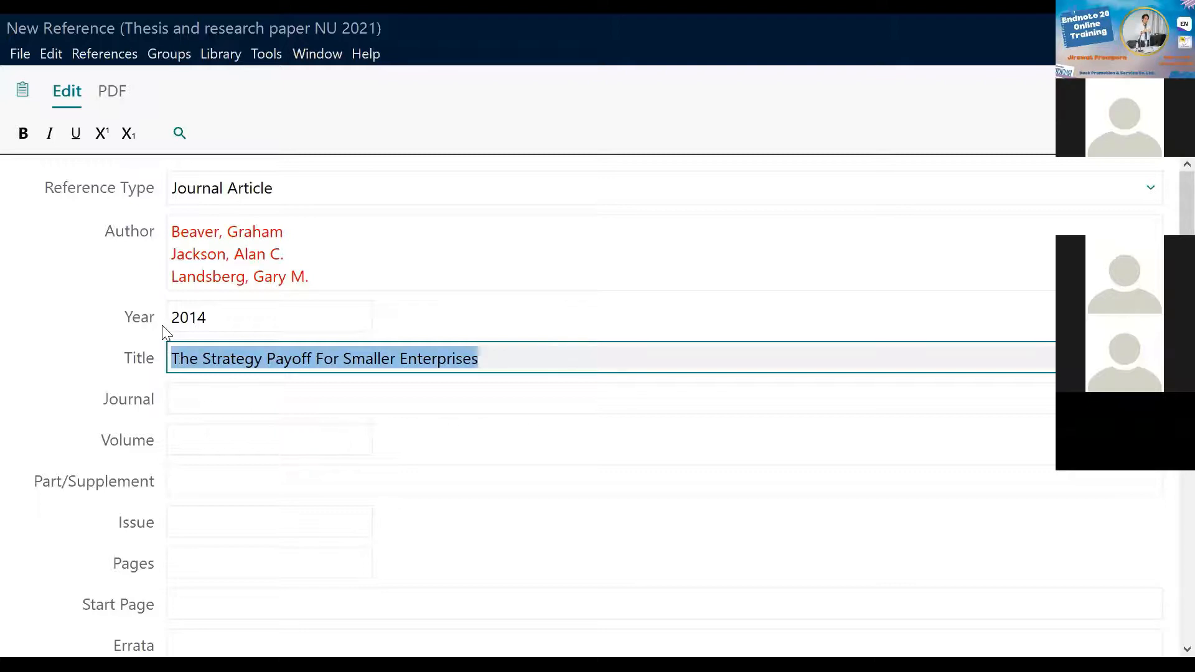
pyautogui.hotkey('shift', 'F3')
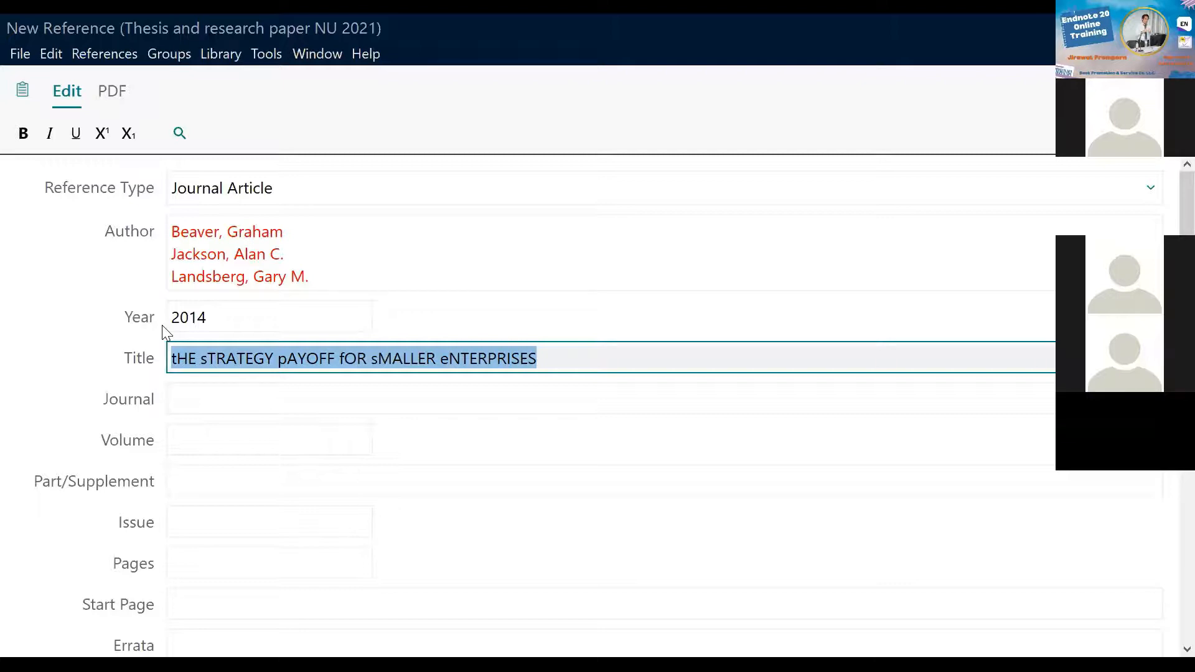
pyautogui.hotkey('shift', 'F3')
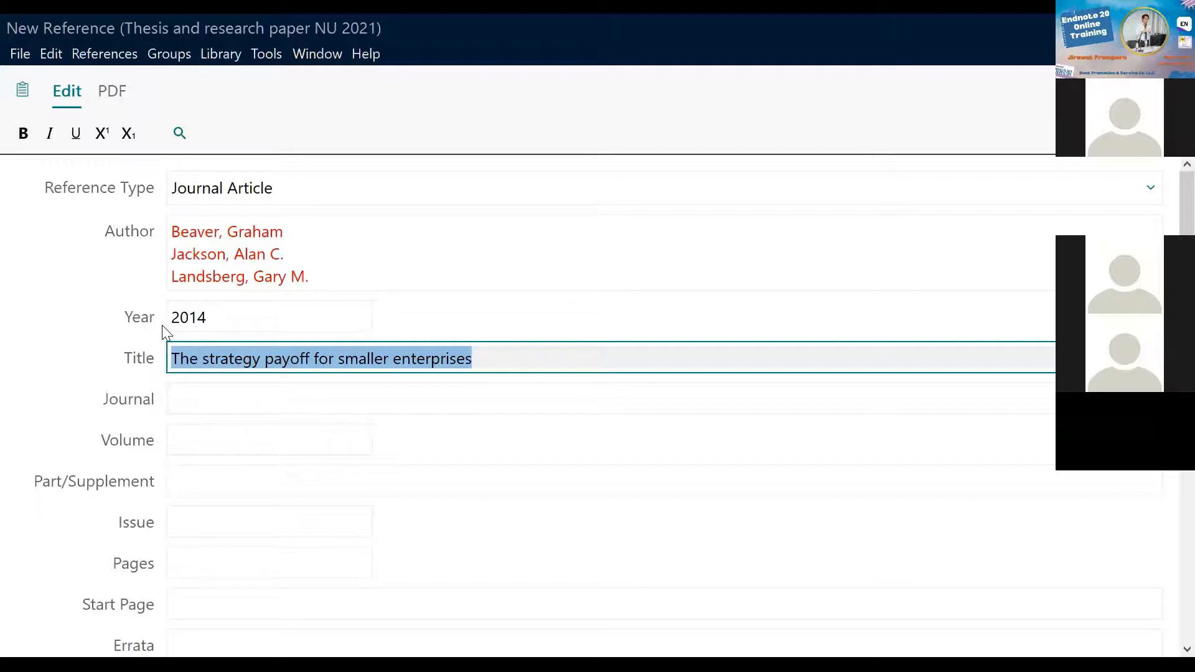
pyautogui.hotkey('shift', 'F3')
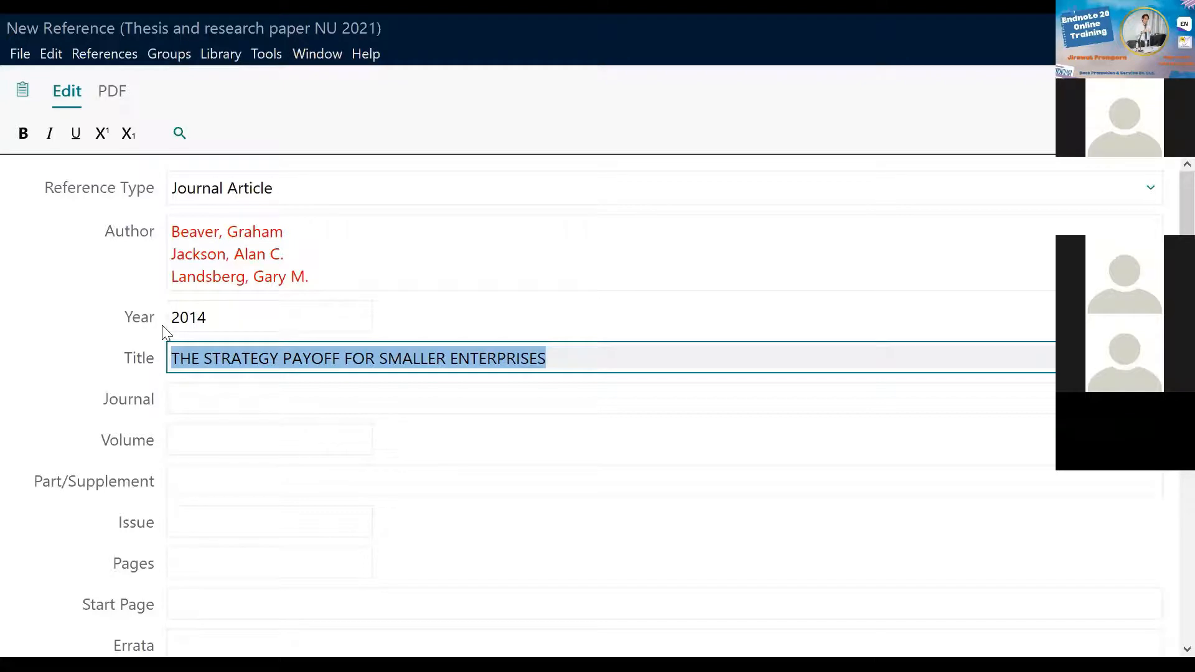
pyautogui.hotkey('shift', 'F3')
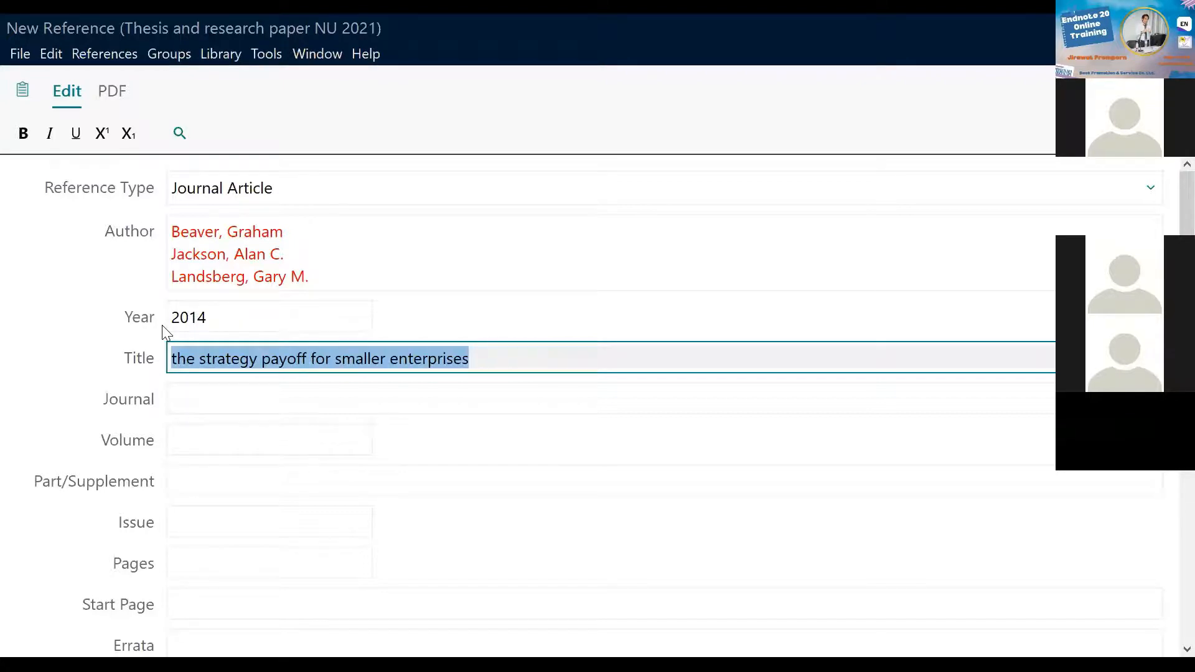
pyautogui.hotkey('shift', 'F3')
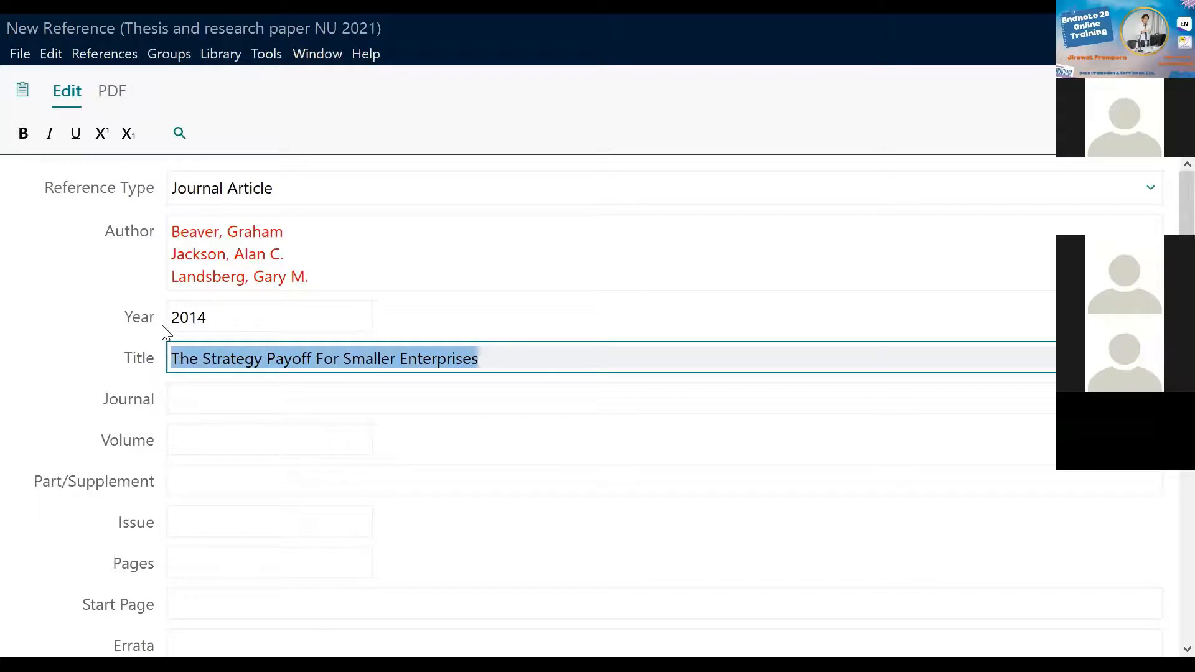
# - Append the formula C3H6N6 to the end of the title and format its digits 3, 6 and 6 as subscripts
pyautogui.click(530, 357)
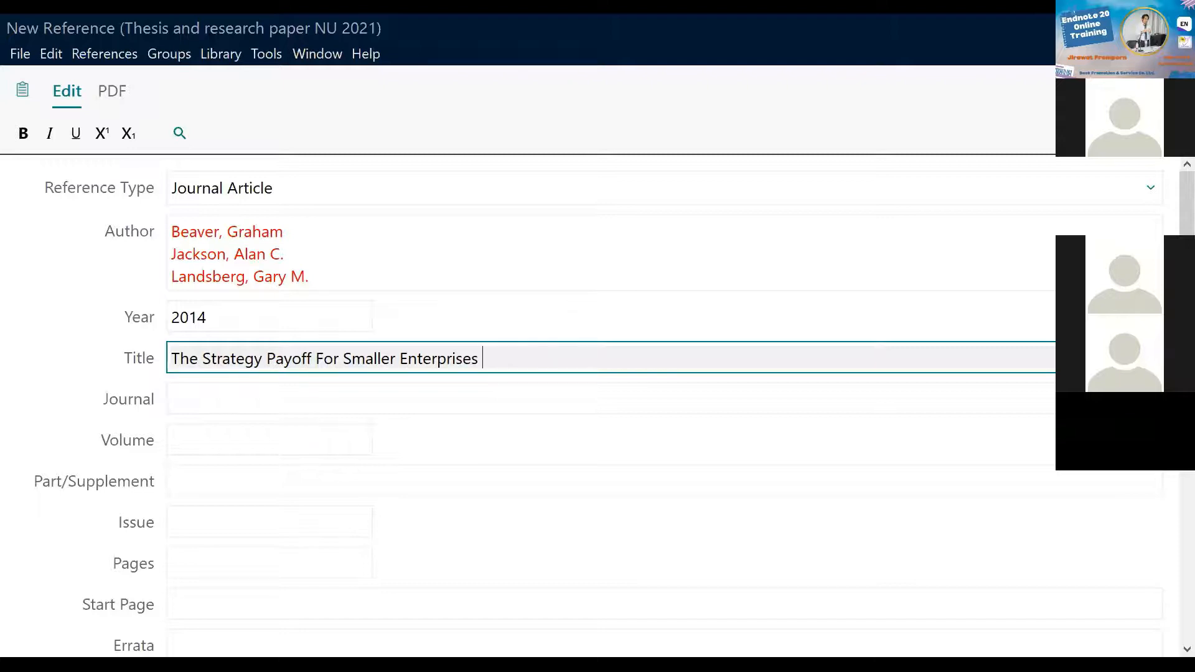
pyautogui.write('C')
pyautogui.write('3H6N6')
pyautogui.moveTo(502, 359); pyautogui.dragTo(494, 358)
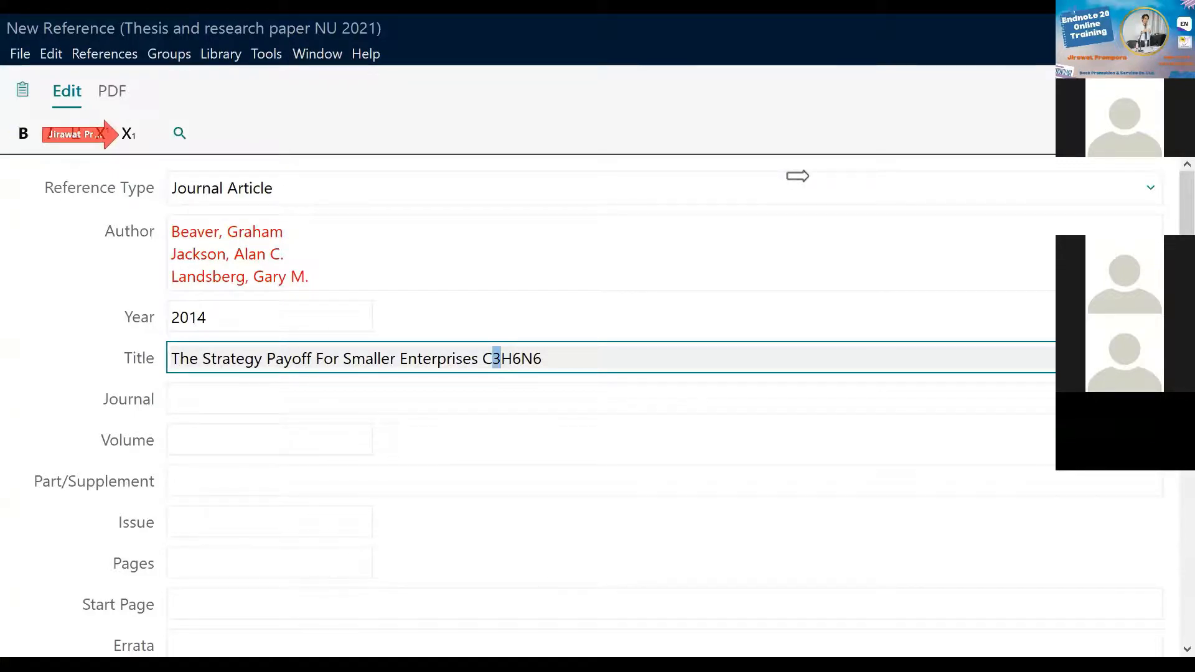
pyautogui.click(128, 135)
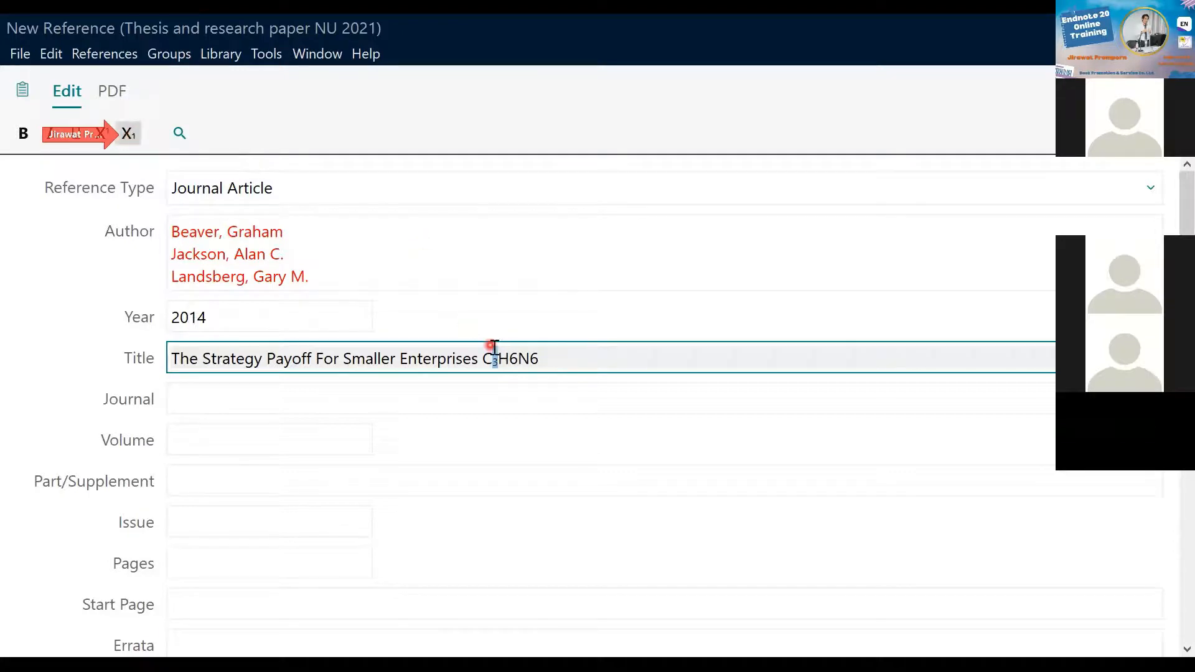
pyautogui.click(518, 359)
pyautogui.moveTo(518, 359); pyautogui.dragTo(509, 358)
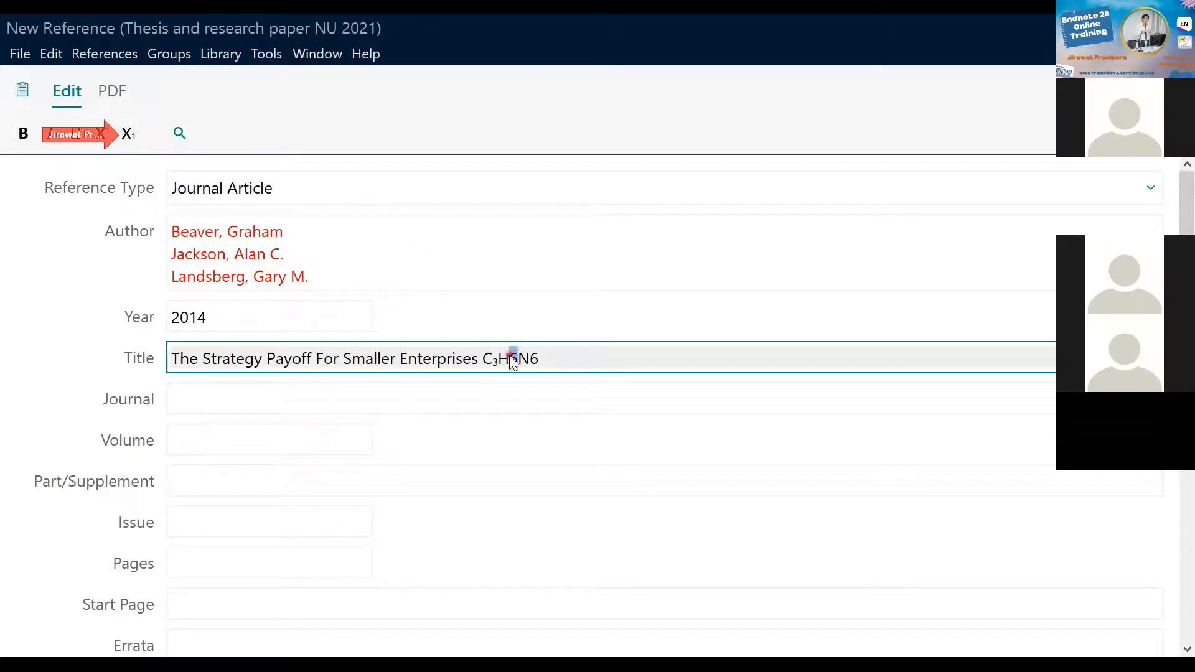
pyautogui.click(128, 133)
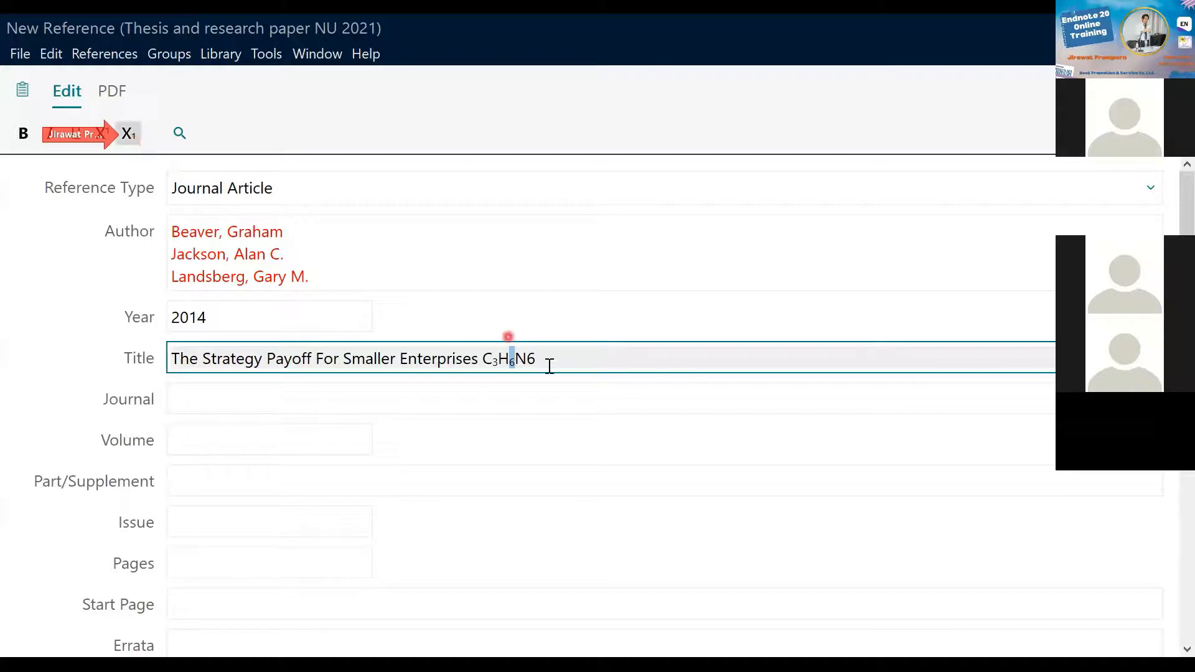
pyautogui.moveTo(547, 365); pyautogui.dragTo(530, 365)
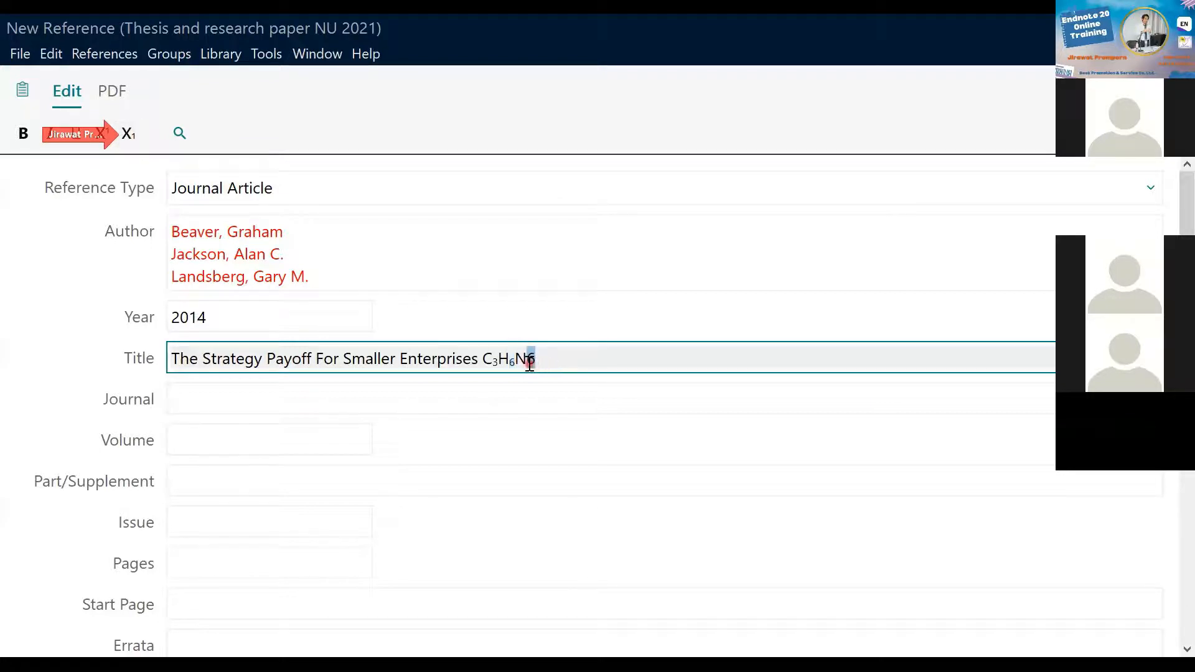
pyautogui.click(128, 134)
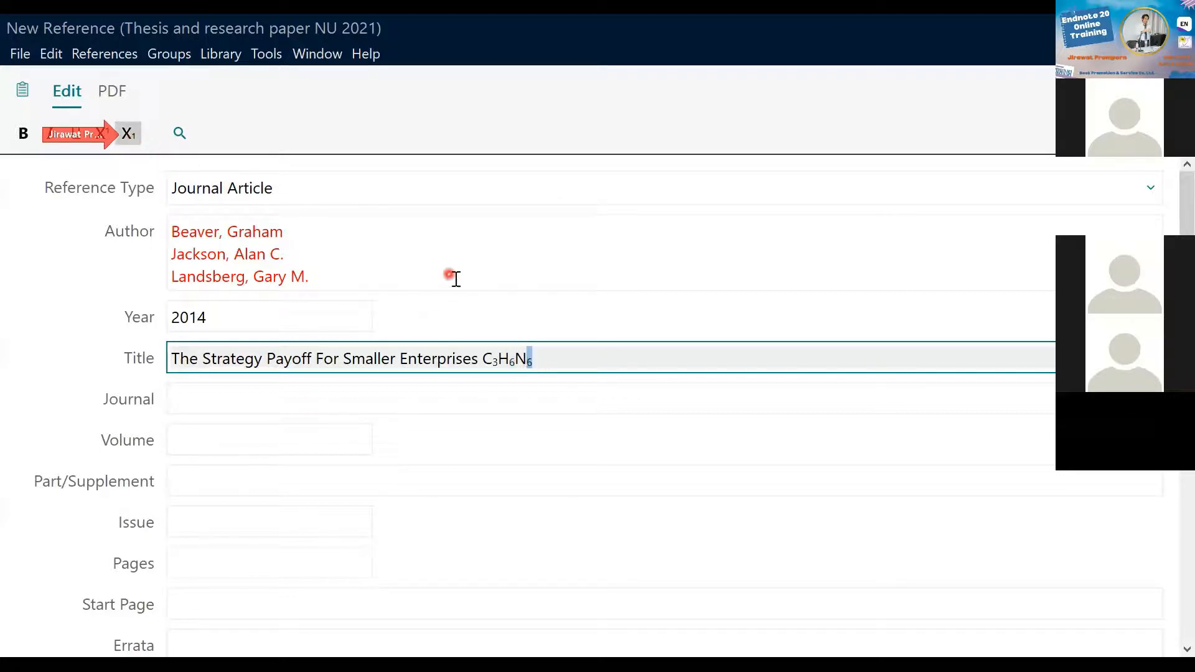
# - Add "1st" after the formula in the title and format its "st" as superscript
pyautogui.click(578, 361)
pyautogui.write('1')
pyautogui.moveTo(546, 361); pyautogui.dragTo(533, 359)
pyautogui.click(127, 141)
pyautogui.click(562, 361)
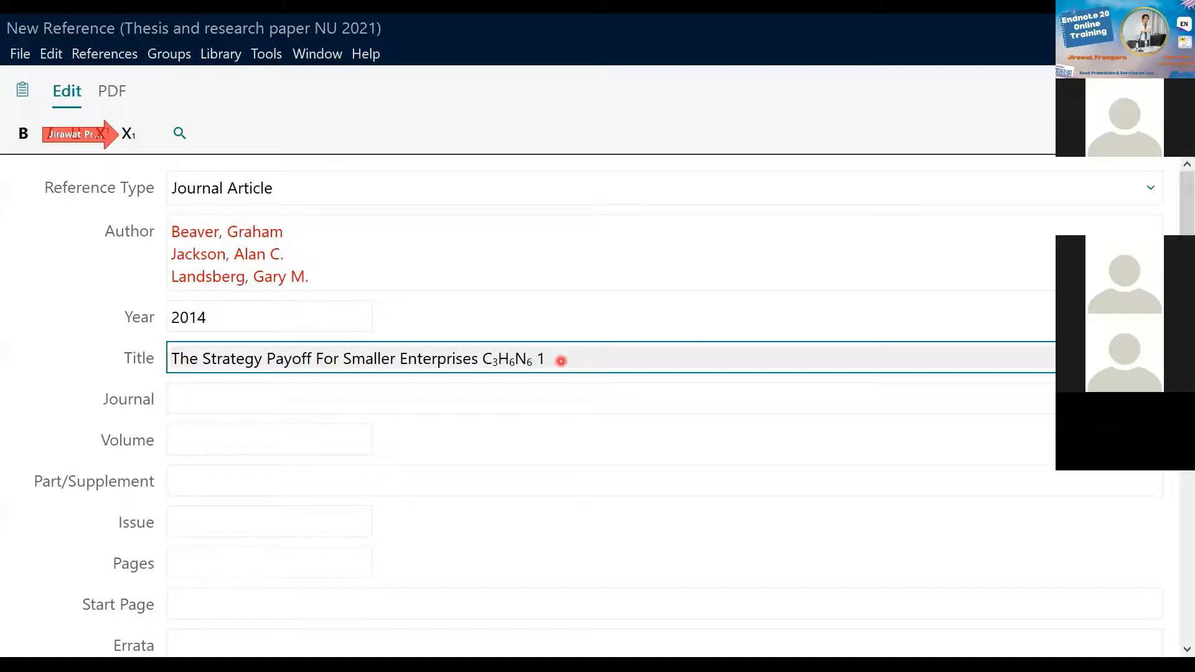
pyautogui.write('st')
pyautogui.moveTo(560, 361); pyautogui.dragTo(545, 359)
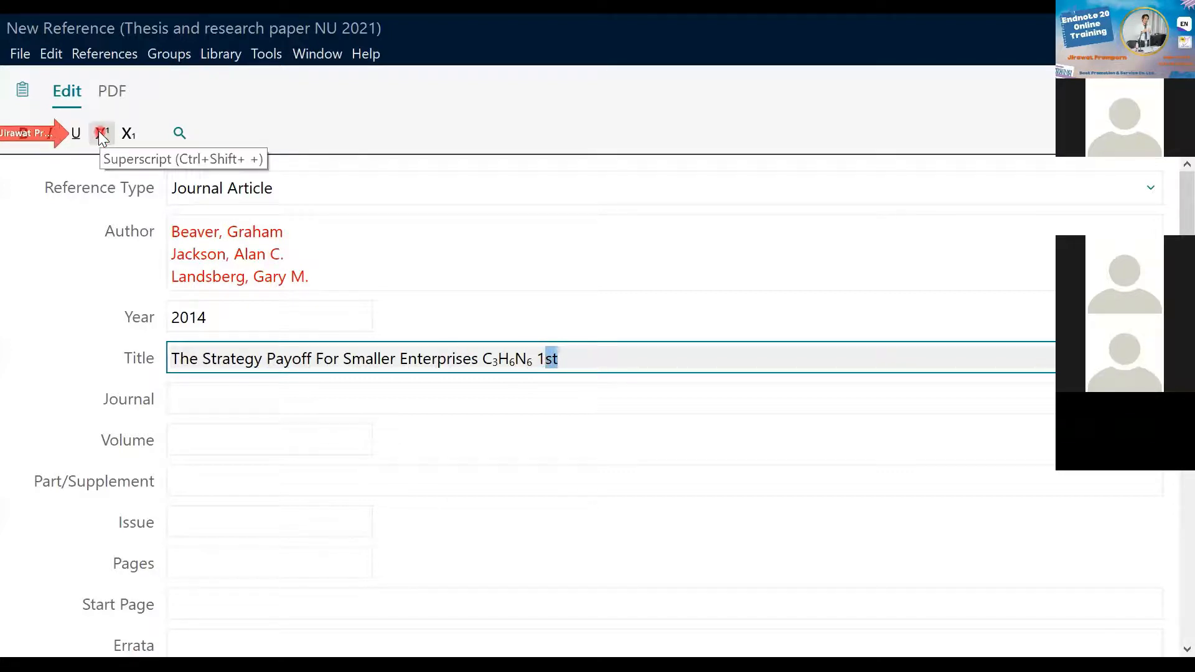
pyautogui.click(100, 133)
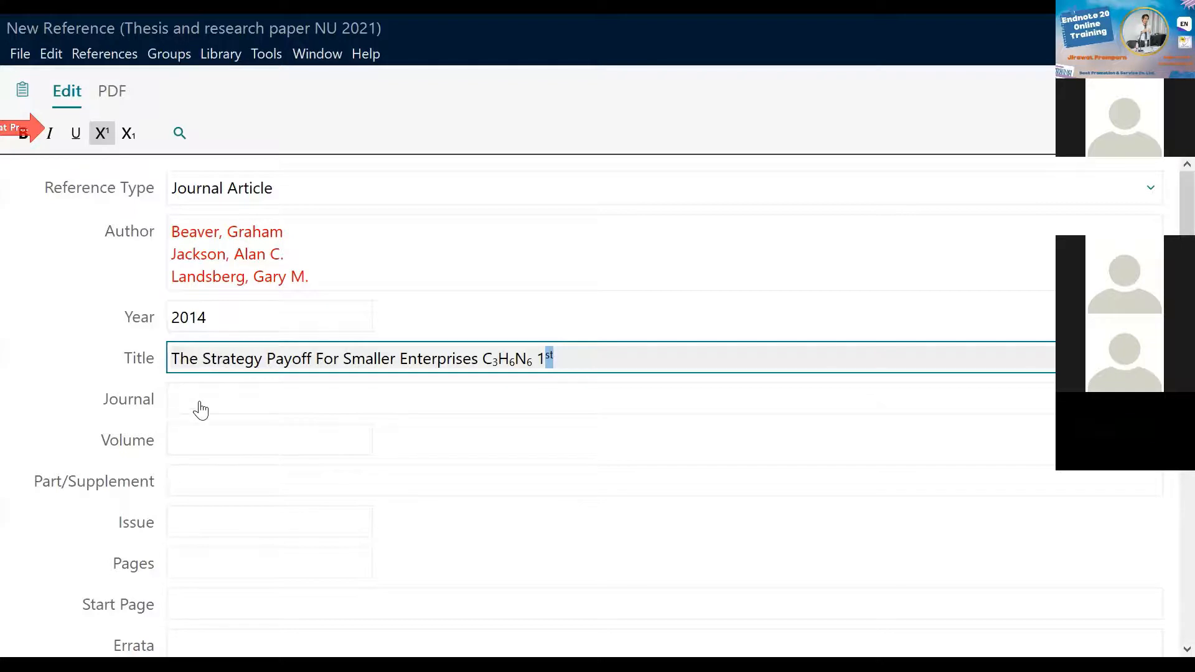
# - Enter "Journal of Business Strategy" as the reference's Journal and 28 as its Volume
pyautogui.click(223, 412)
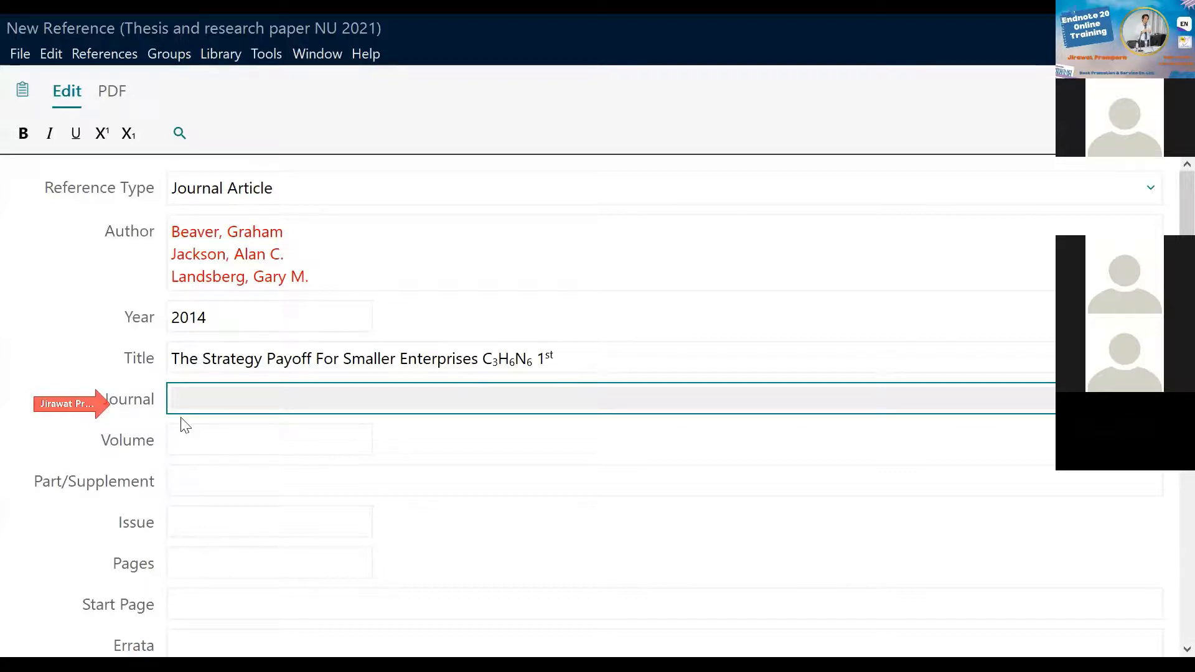
pyautogui.write('Journal of Business Strategy')
pyautogui.click(224, 440)
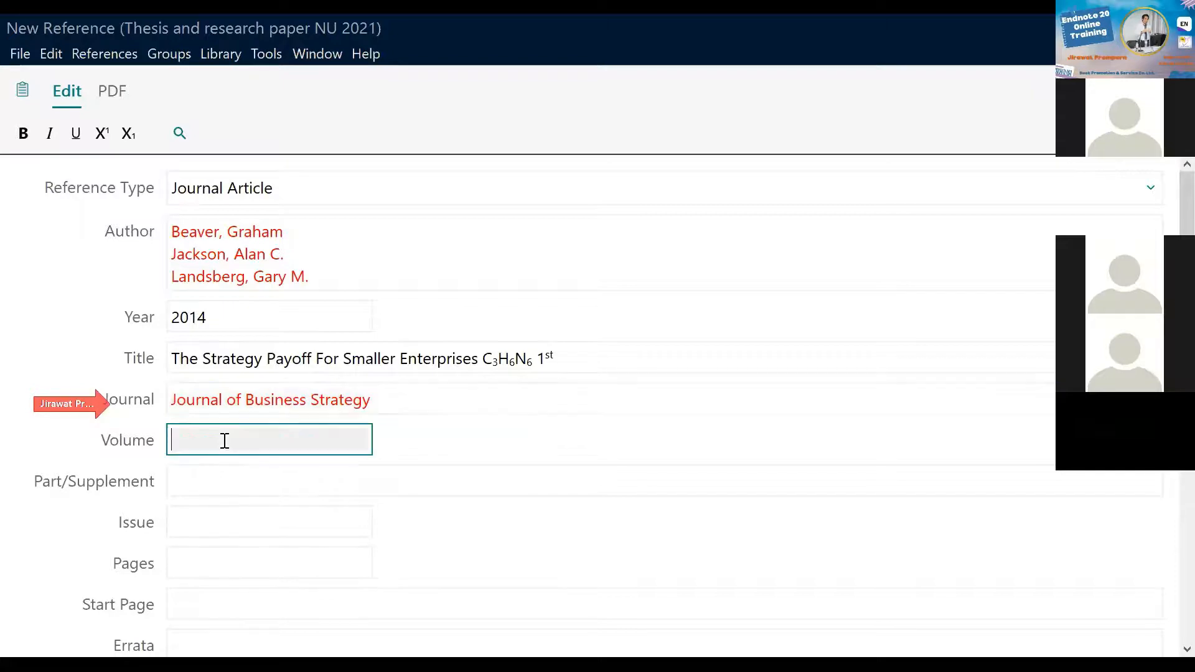
pyautogui.write('28')
# - Fill in the reference's Issue as 1, Pages as 11-17 and Start Page as 11
pyautogui.click(193, 526)
pyautogui.write('1')
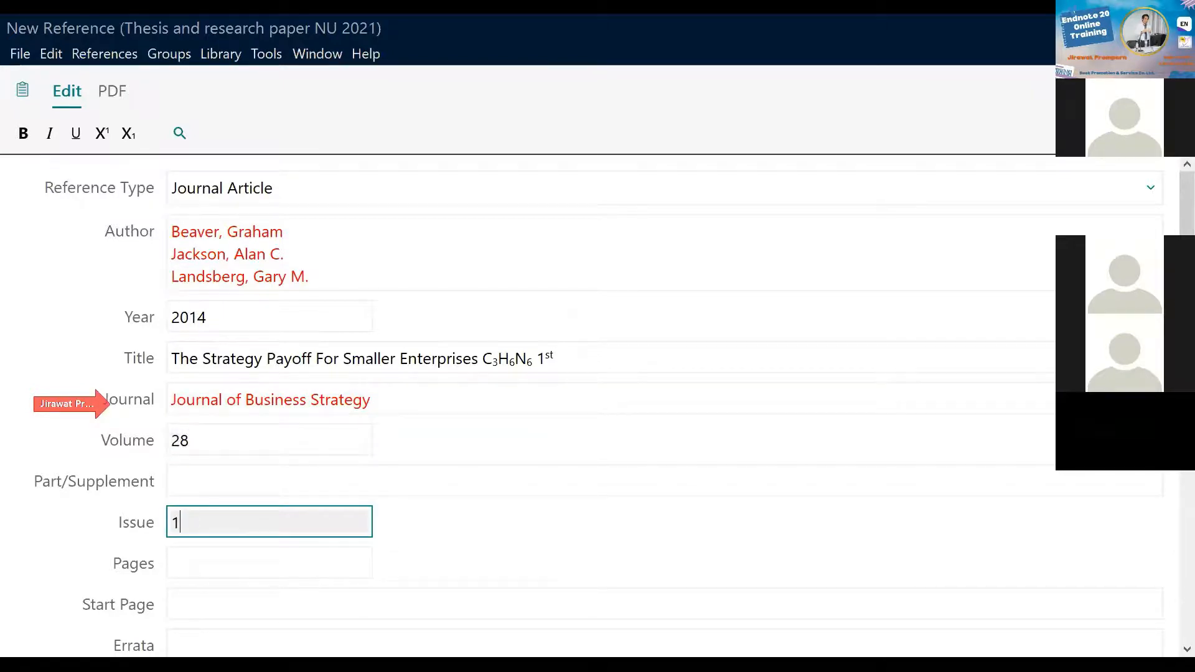
pyautogui.click(200, 565)
pyautogui.write('11-17')
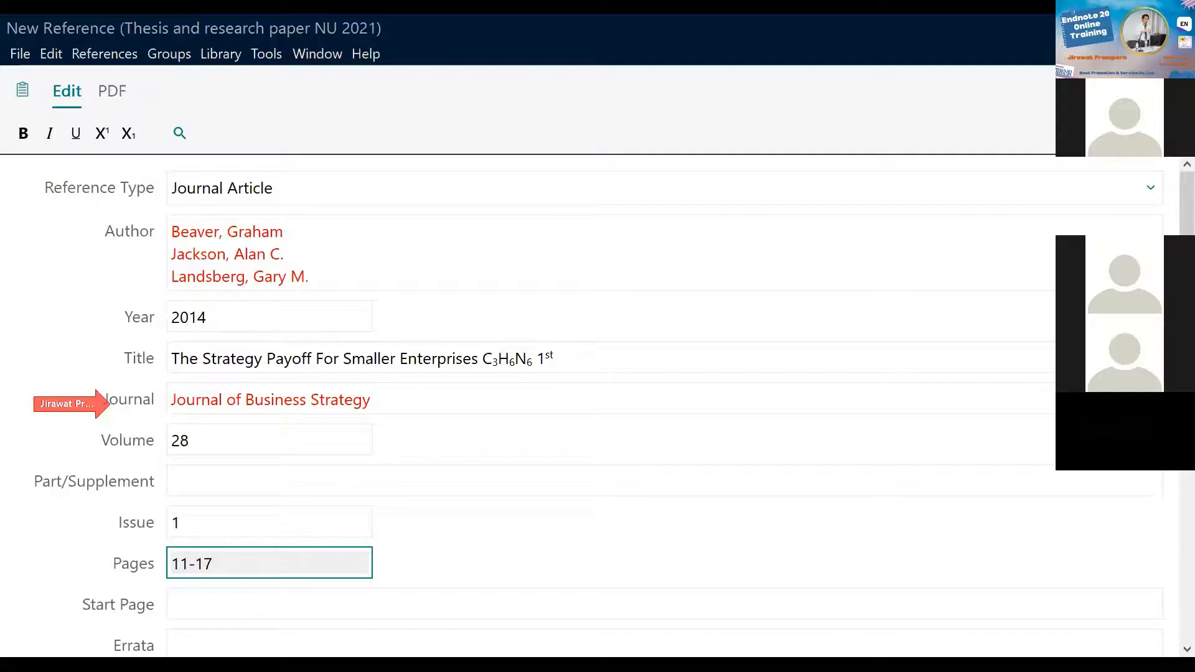
pyautogui.click(208, 607)
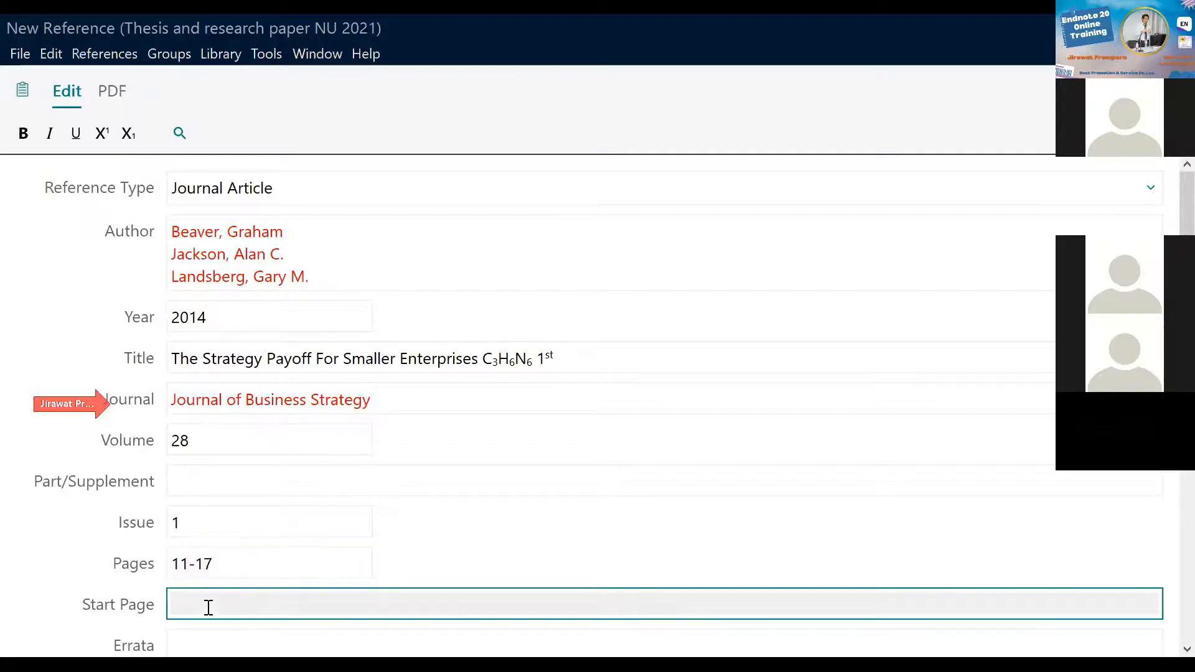
pyautogui.write('11')
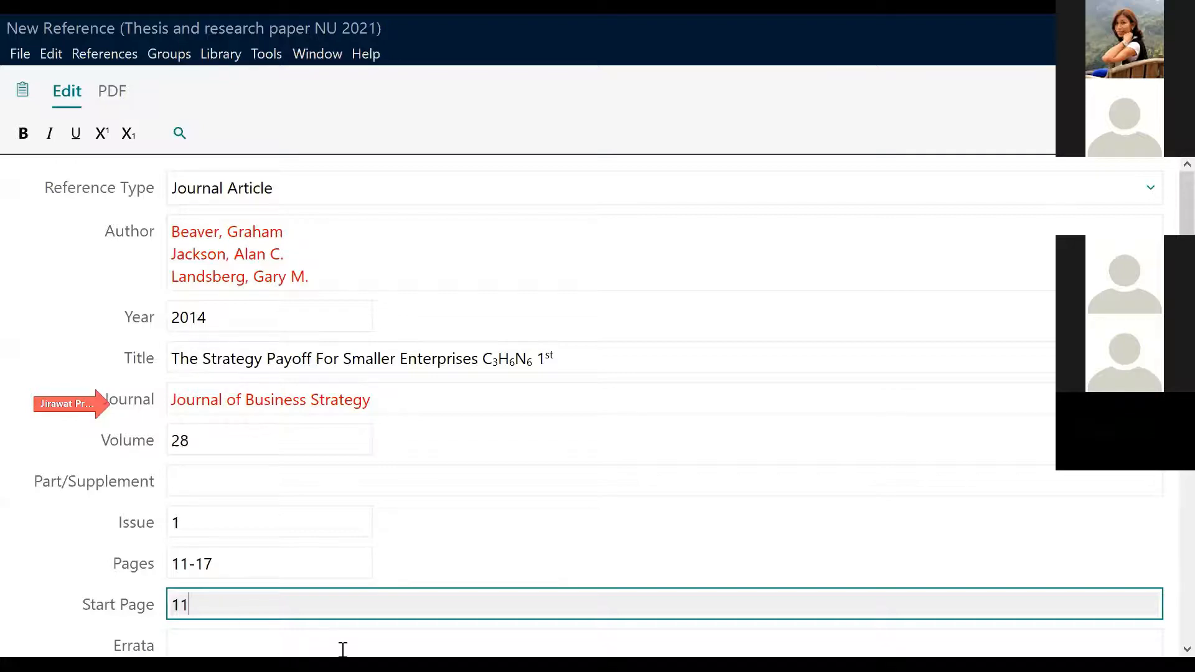
# - Attach the file Learning_Analytics_Class_30328016 from the Downloads folder to the reference's File Attachments
pyautogui.scroll(-5, 583, 465)
pyautogui.scroll(-12, 605, 467)
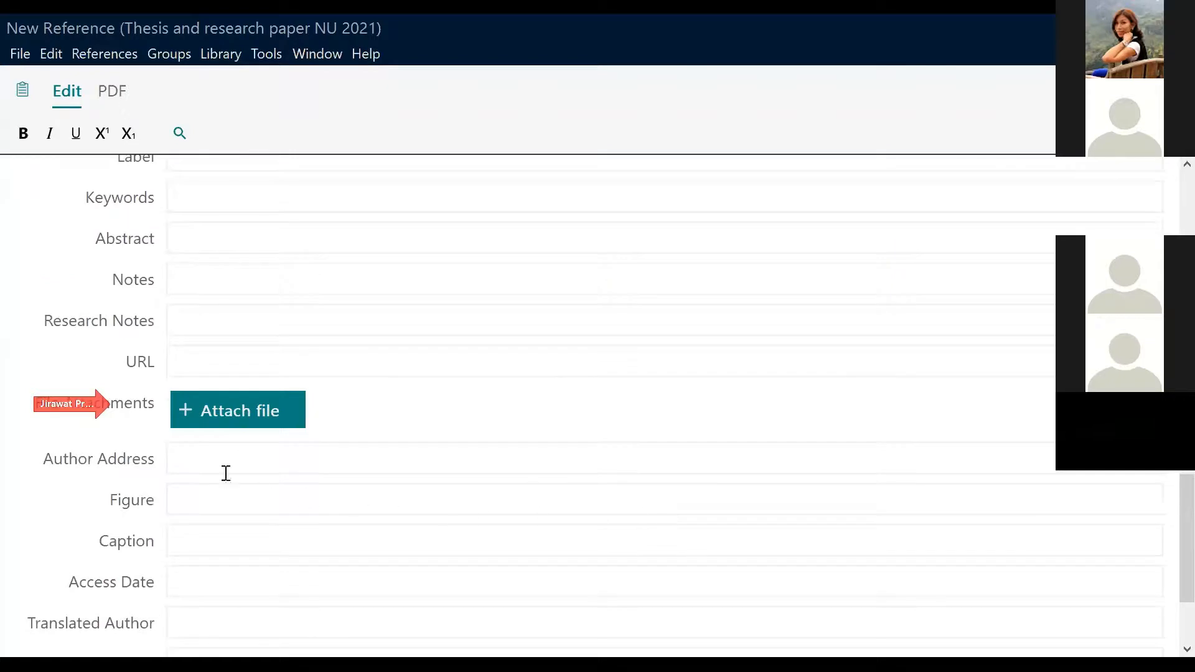
pyautogui.click(148, 415)
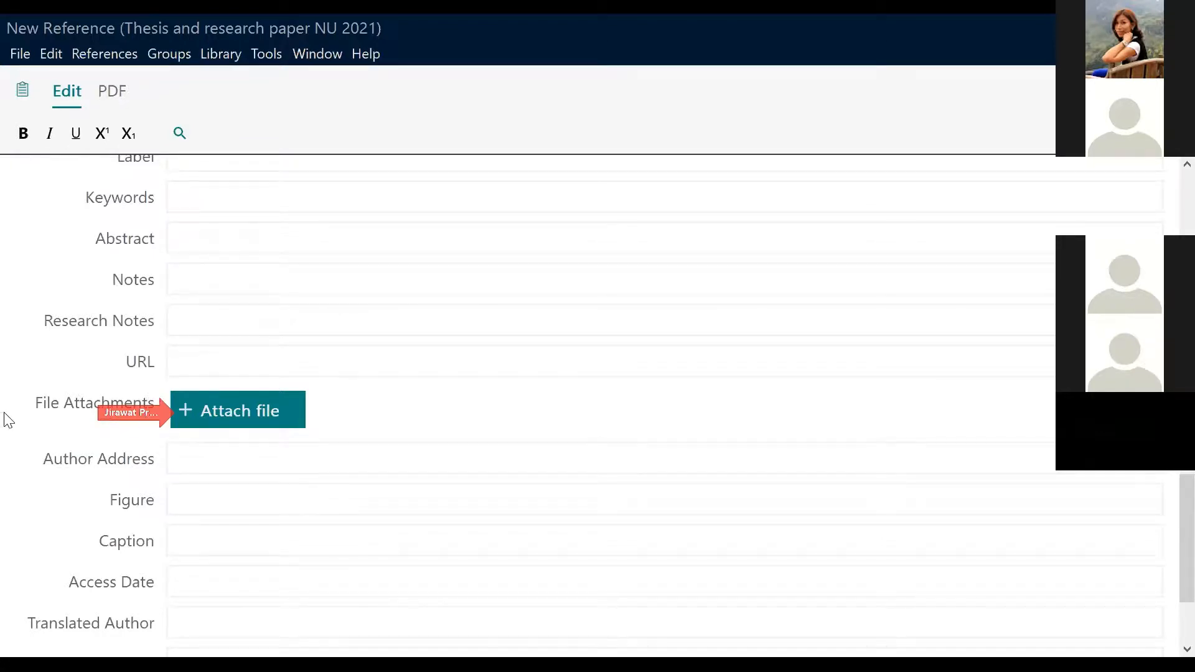
pyautogui.click(249, 410)
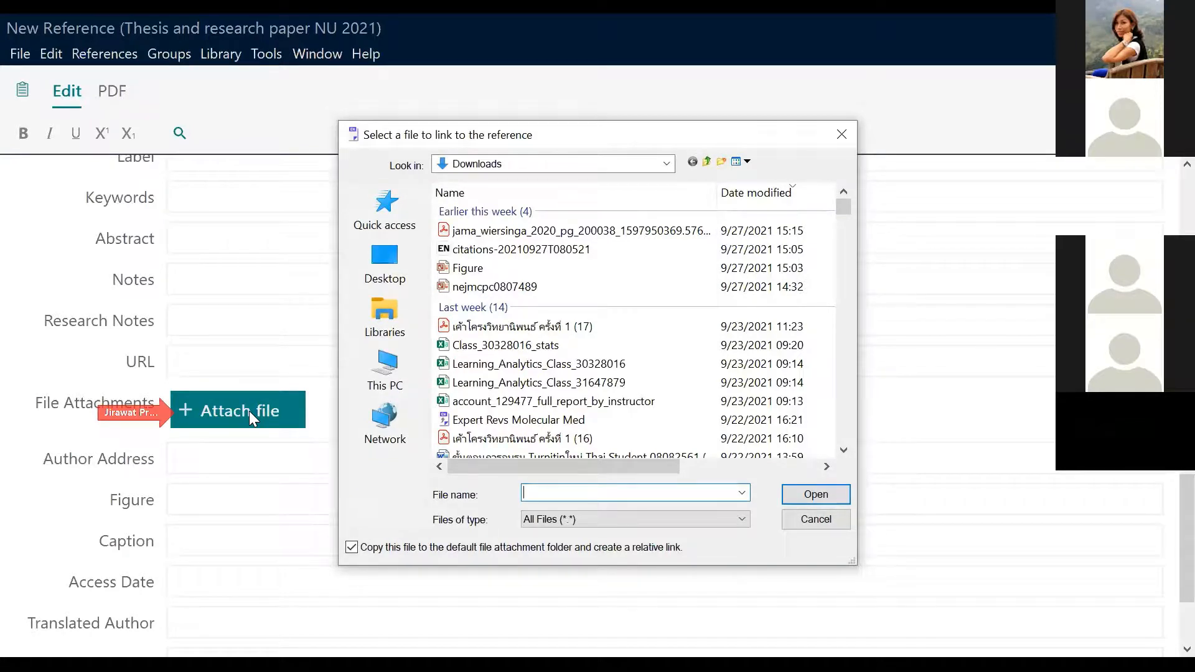
pyautogui.click(468, 365)
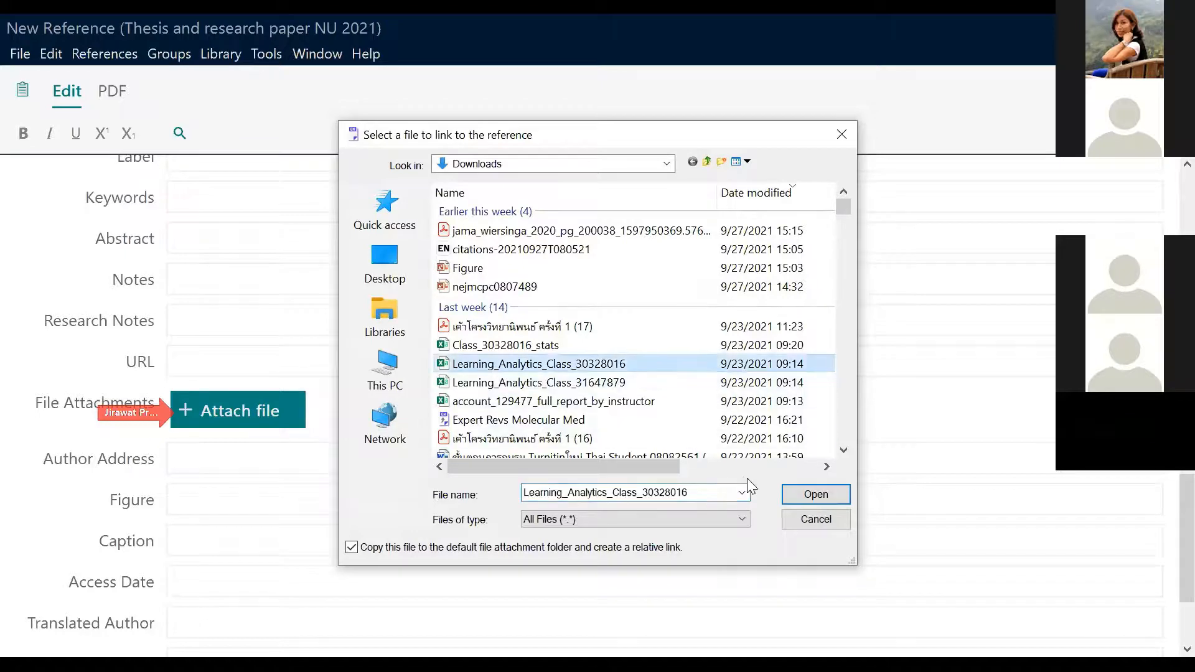
pyautogui.click(799, 496)
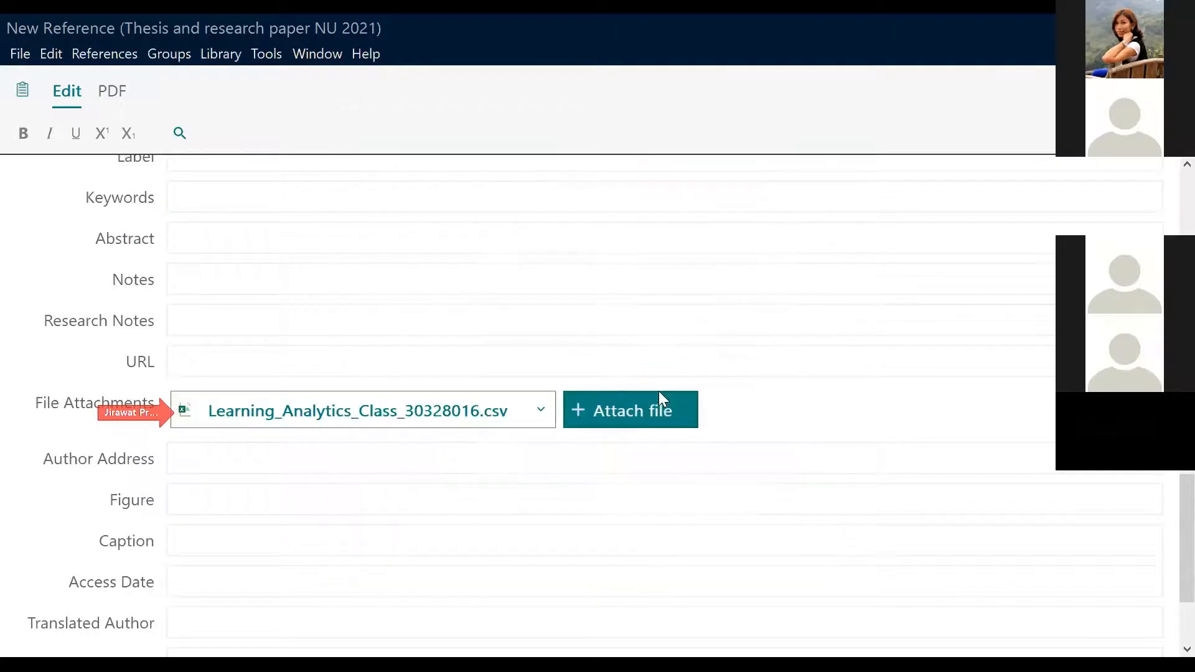
# - Attach the PDF "เค้าโครงวิทยานิพนธ์ ครั้งที่ 1 (17)" and the Word document "ขั้นตอนการอบรม Turnitinใหม่ Thai Student 08082561" from Downloads to the reference
pyautogui.click(660, 405)
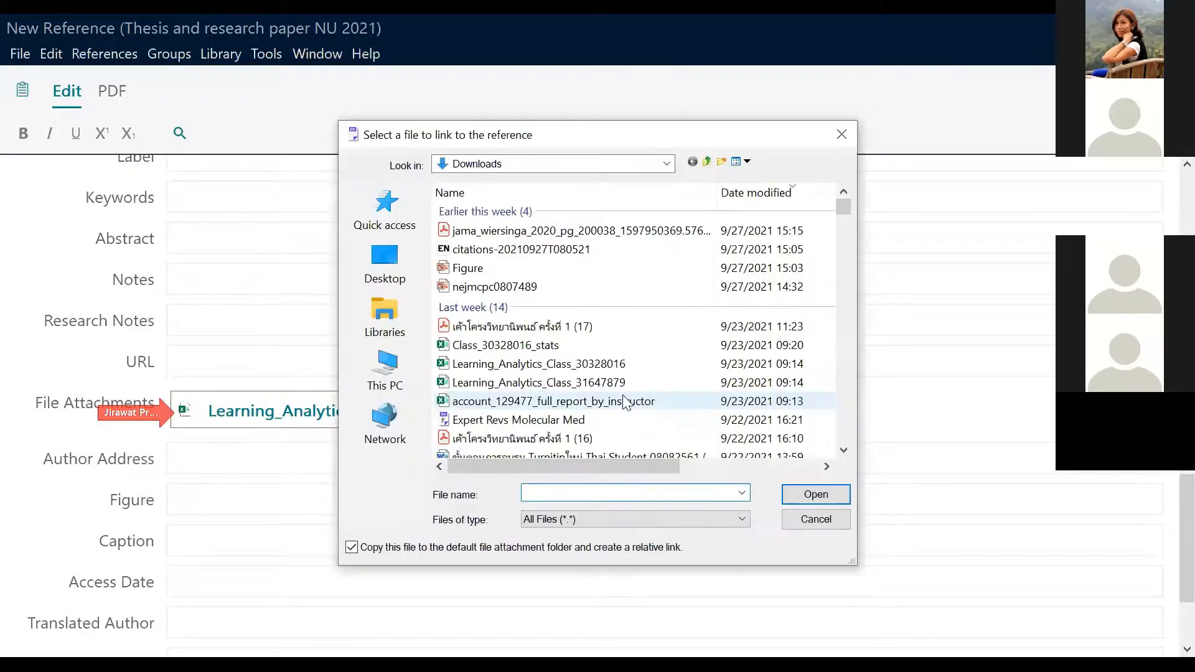
pyautogui.click(539, 330)
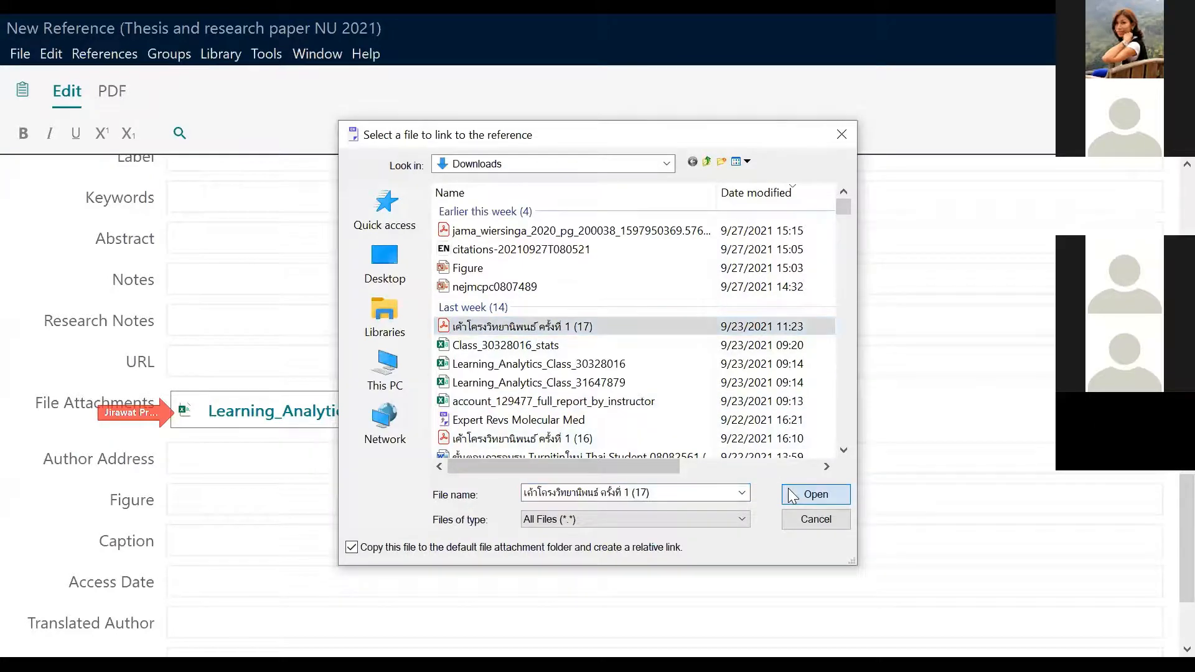
pyautogui.click(815, 494)
pyautogui.click(296, 448)
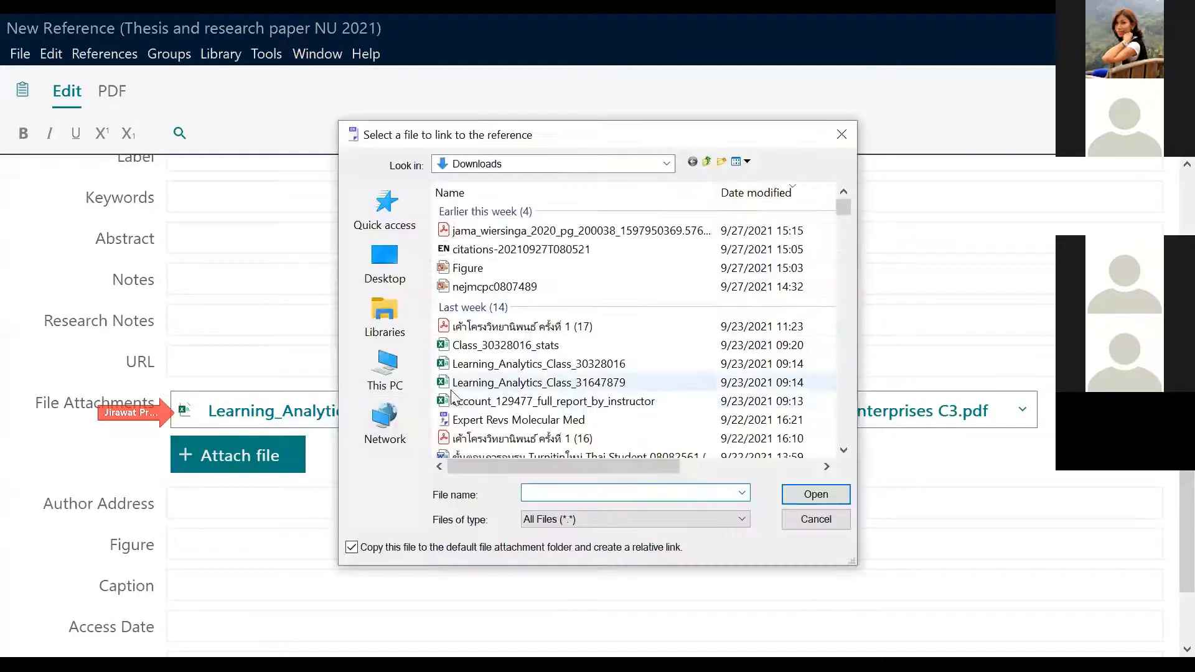
pyautogui.click(591, 294)
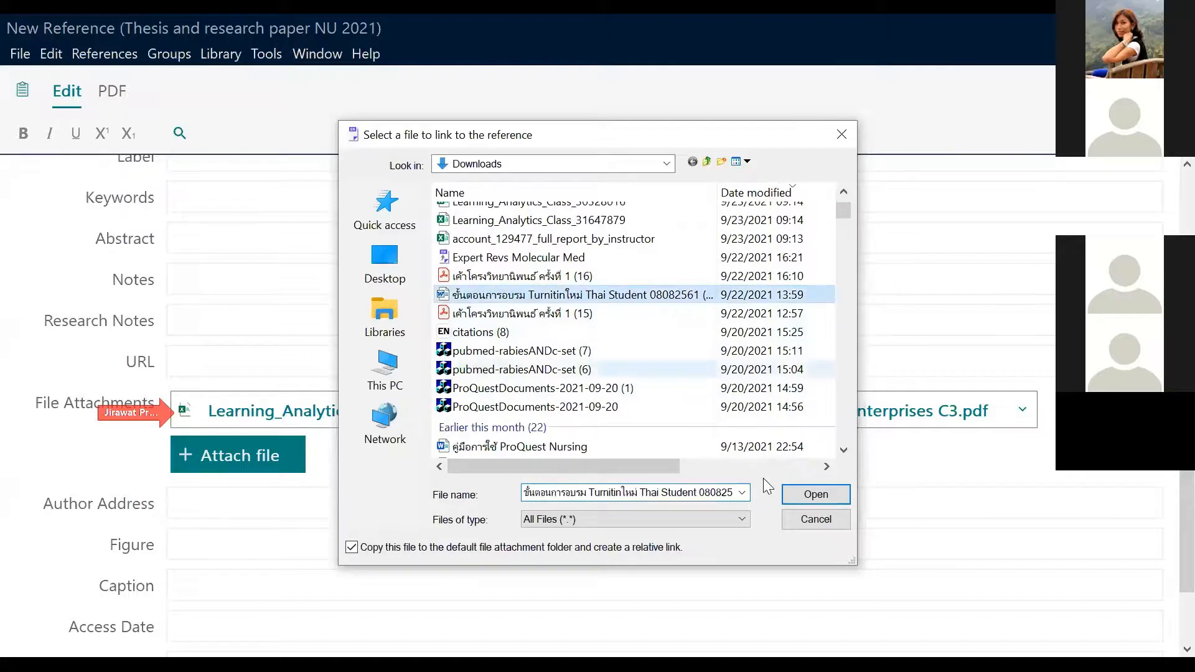
pyautogui.click(816, 495)
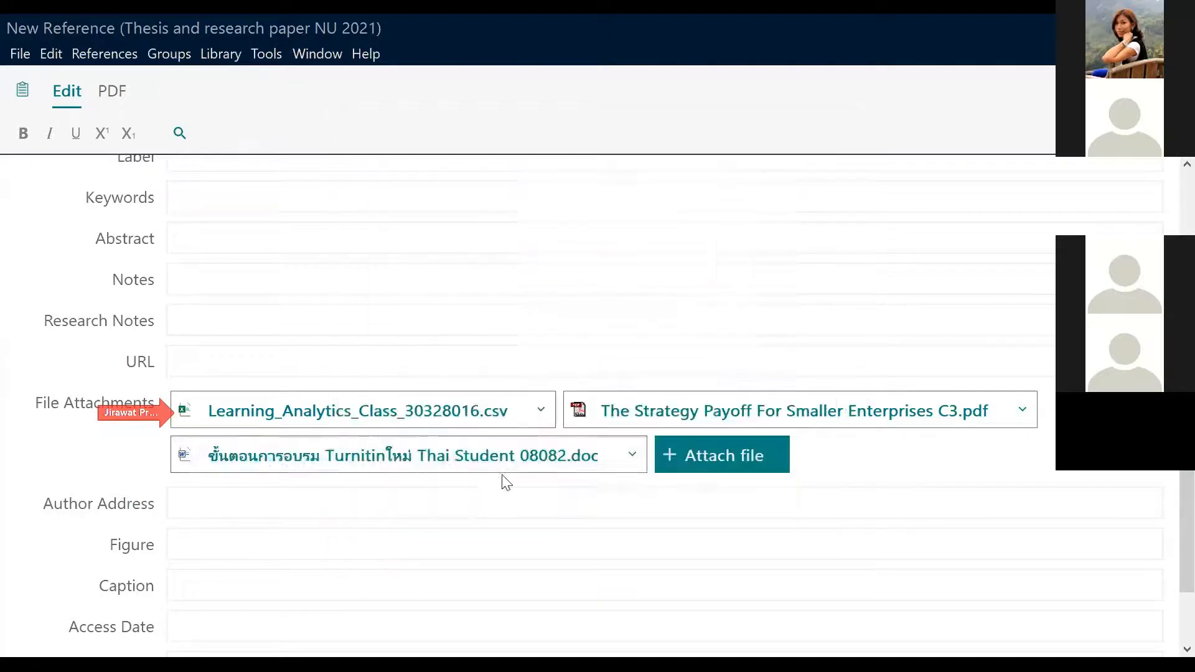
# - Attach the PowerPoint file nejmcpc1710563 from the Downloads folder to the reference as a further attachment
pyautogui.click(694, 453)
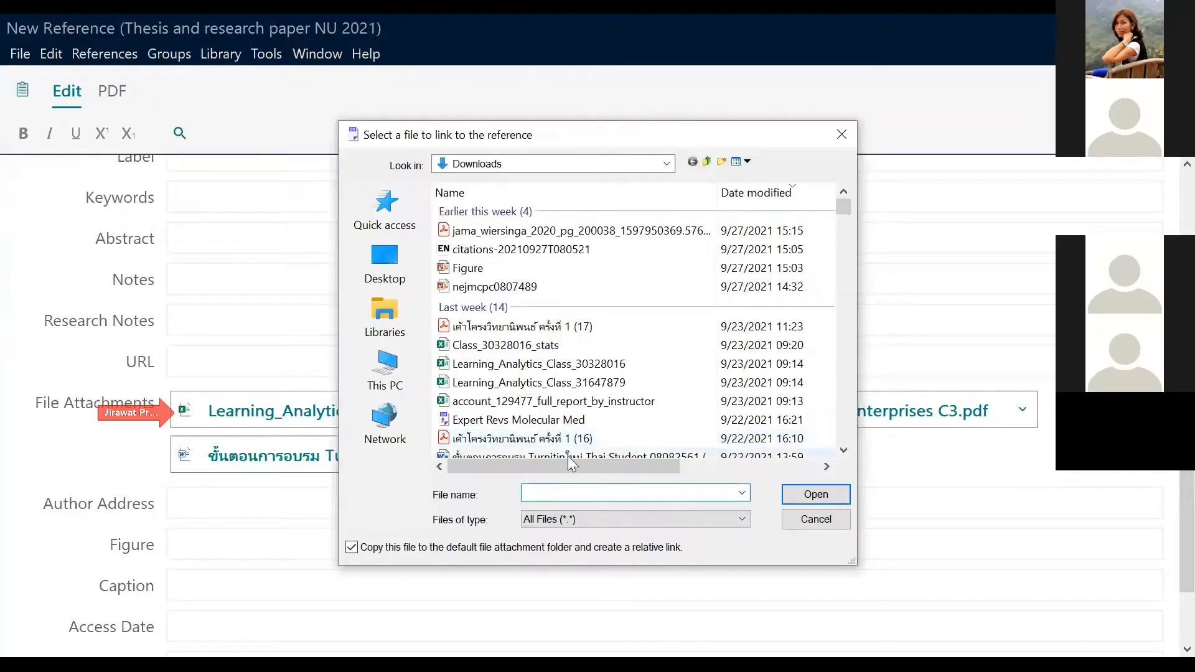
pyautogui.scroll(-2, 529, 392)
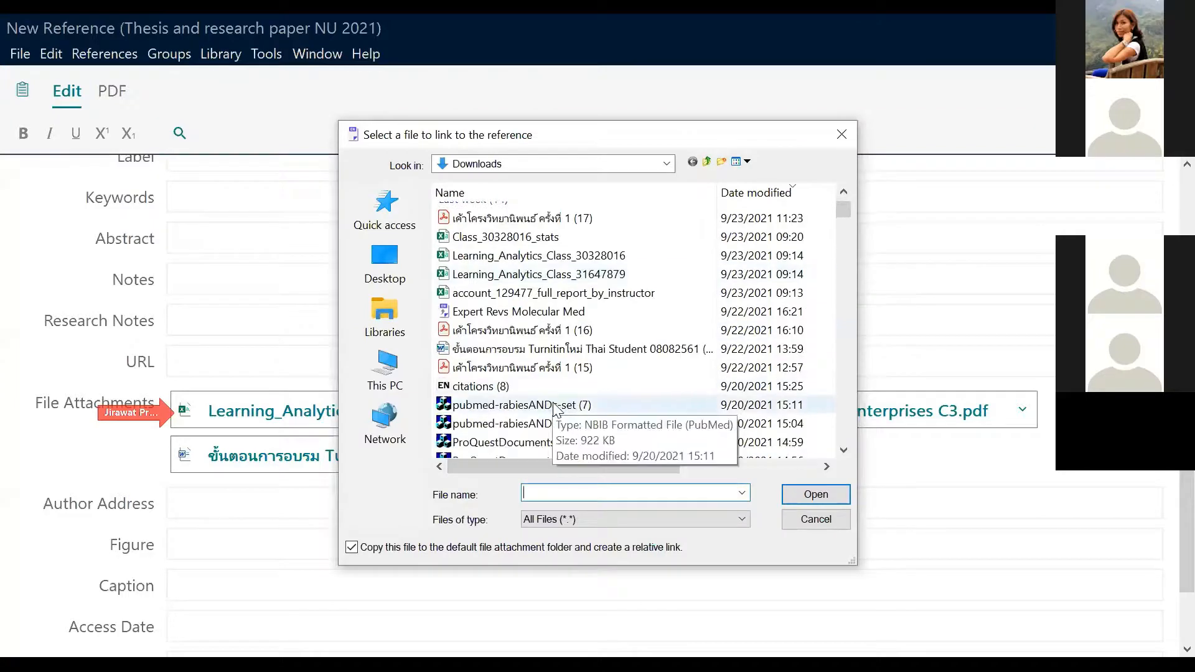
pyautogui.scroll(-3, 556, 407)
pyautogui.click(498, 375)
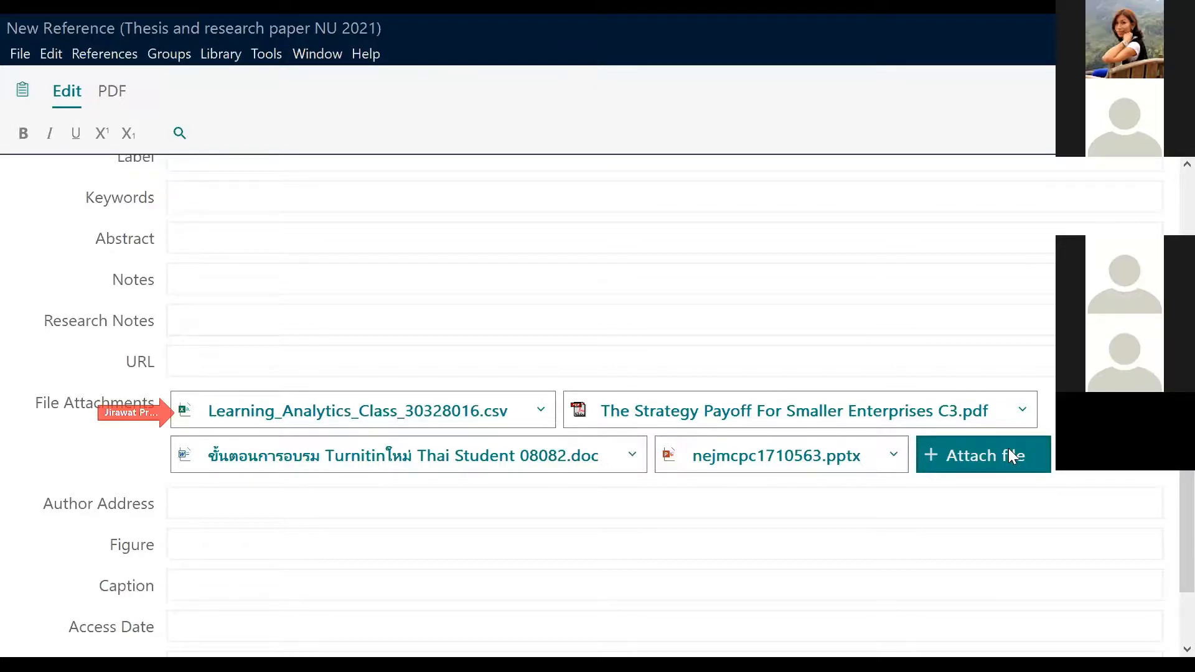
# - Examine the actions offered for the CSV, PDF and Word attachments, and review the reference's bibliographic fields
pyautogui.click(541, 412)
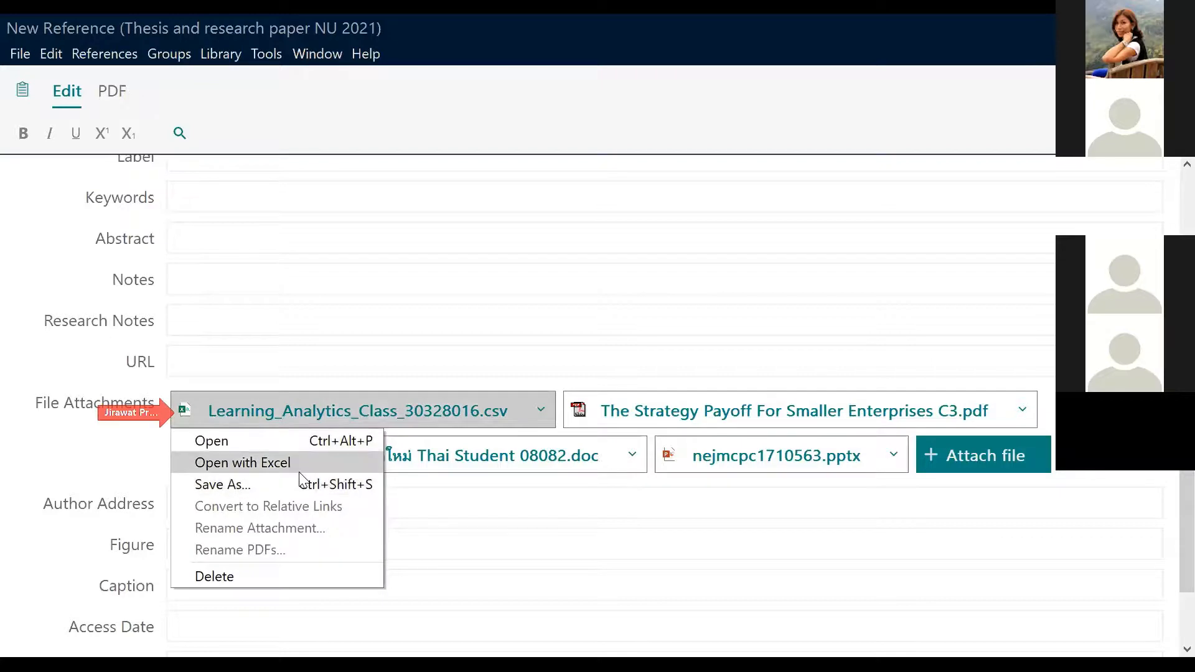
pyautogui.click(1021, 409)
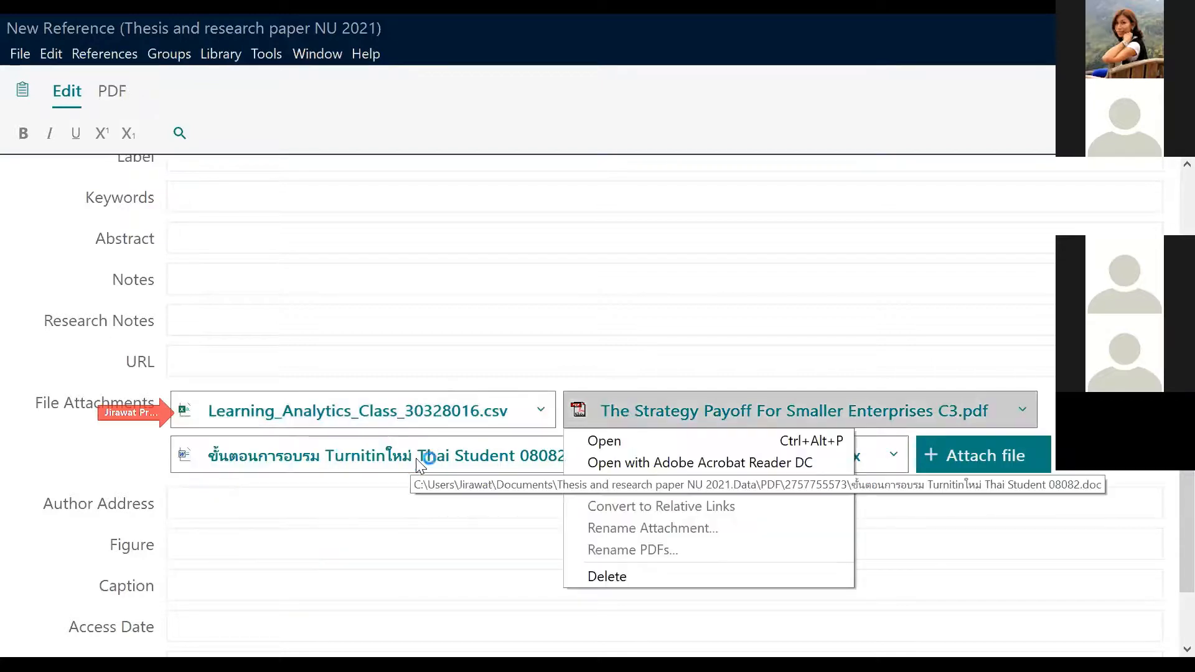
pyautogui.click(513, 456)
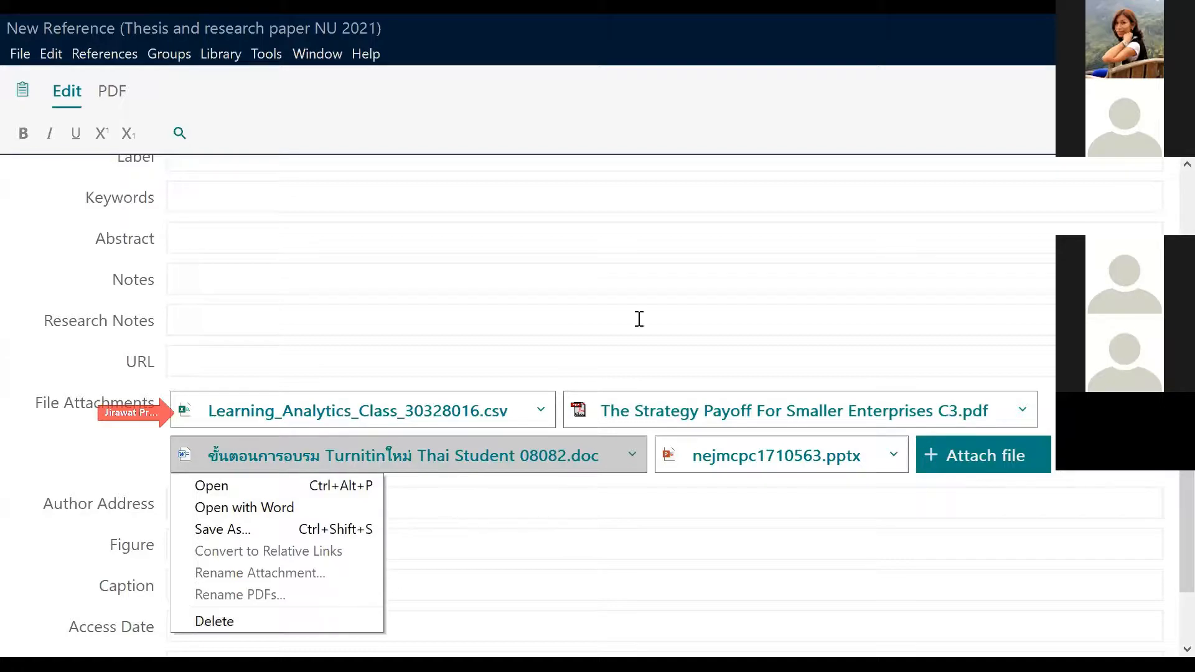
pyautogui.click(813, 217)
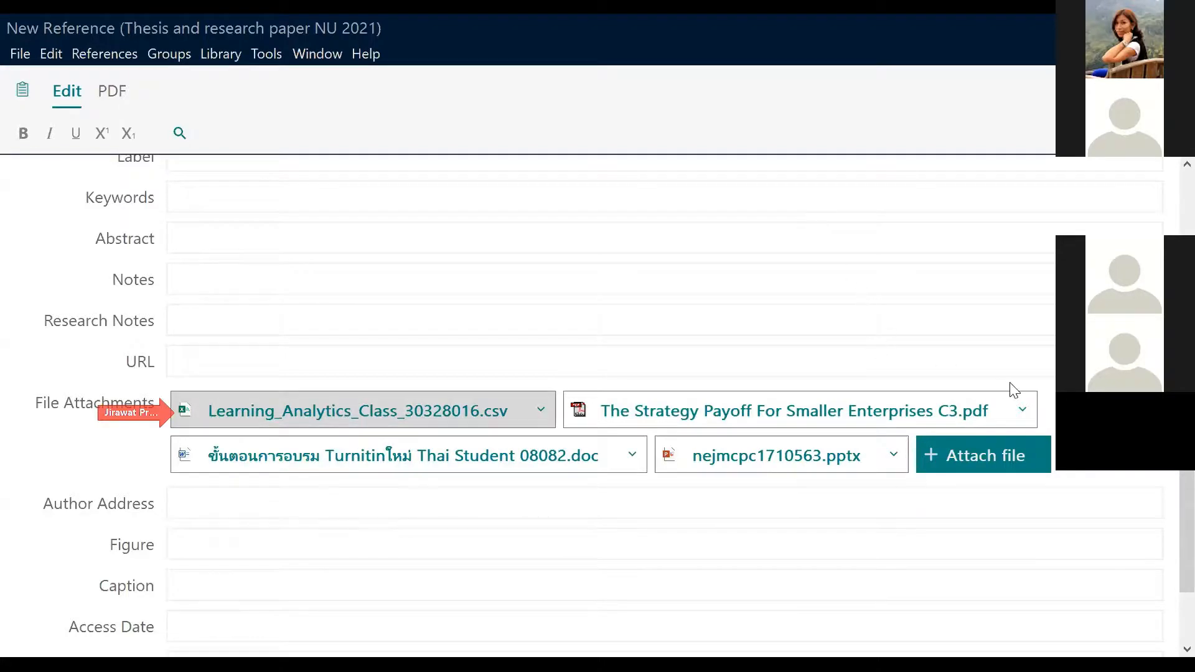
pyautogui.scroll(15, 1017, 393)
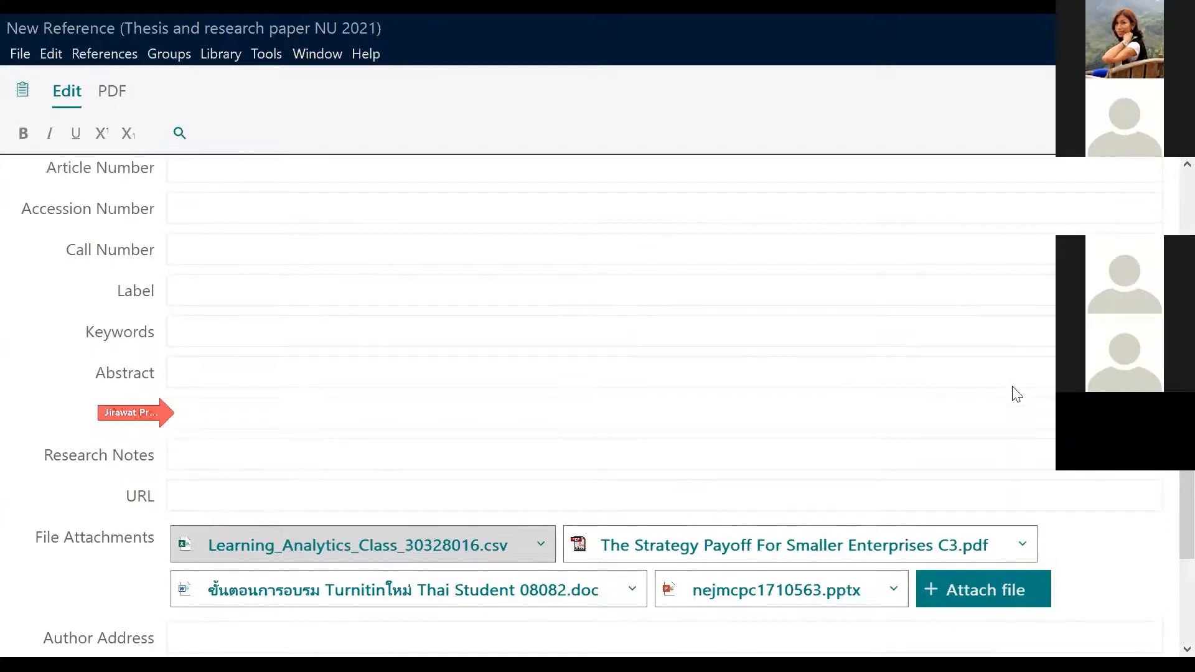
pyautogui.scroll(5, 1014, 391)
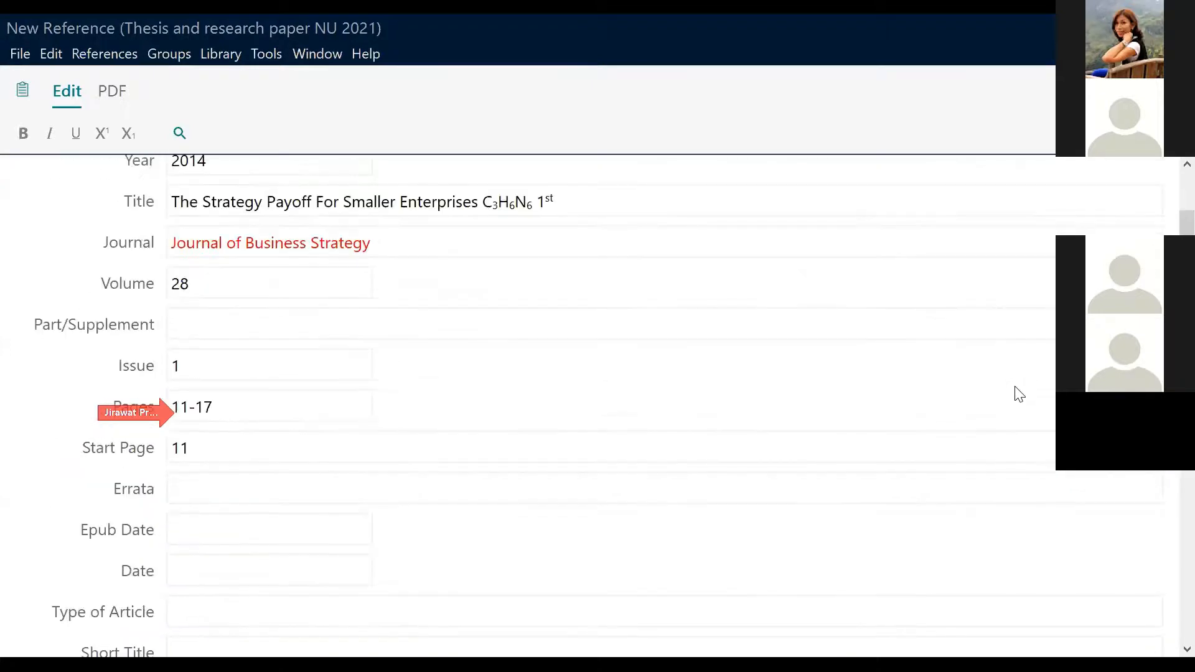
# - Save the changes to the journal article reference and close it
pyautogui.scroll(2, 622, 224)
pyautogui.scroll(1, 674, 243)
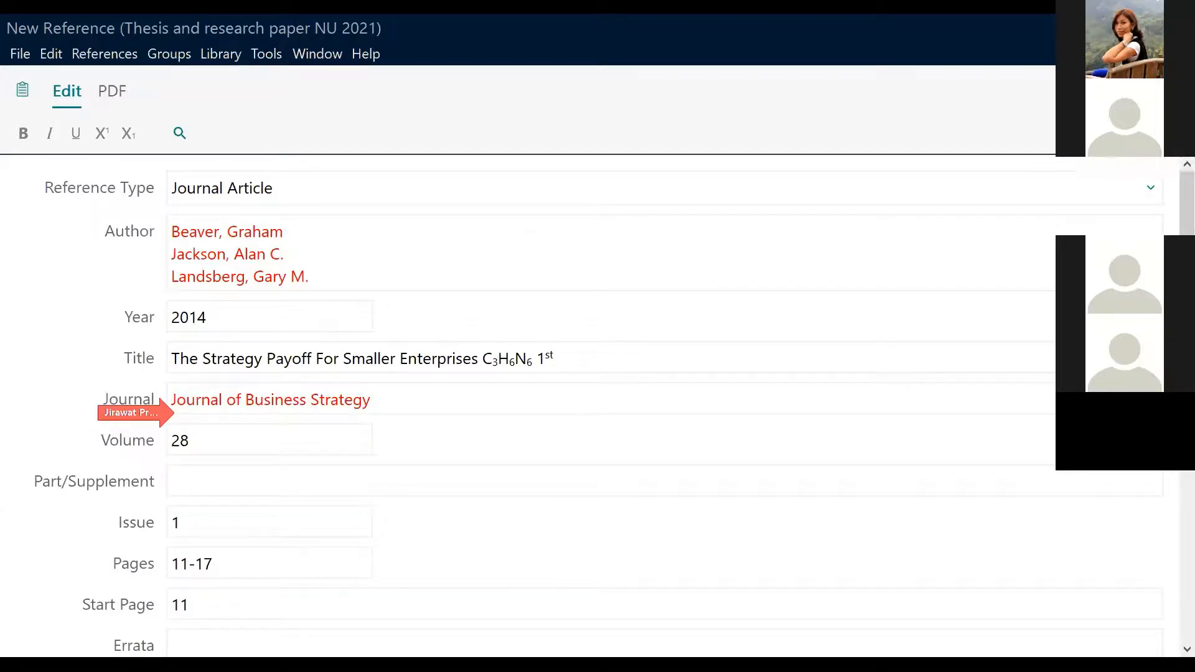
pyautogui.click(1177, 28)
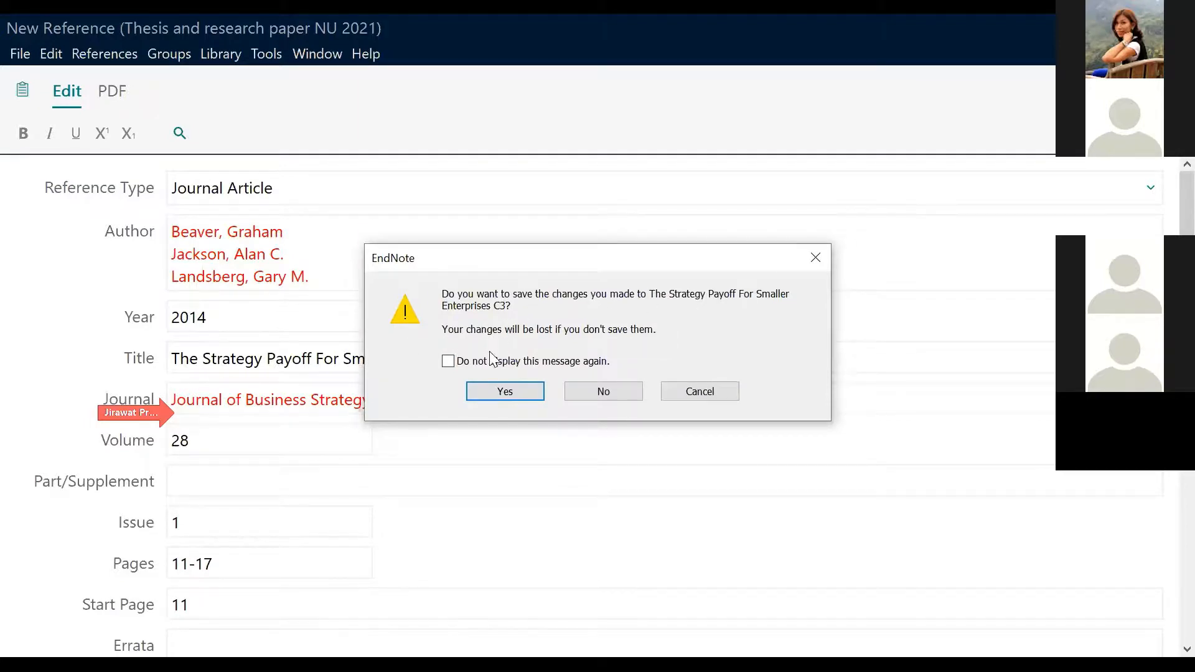
pyautogui.click(504, 391)
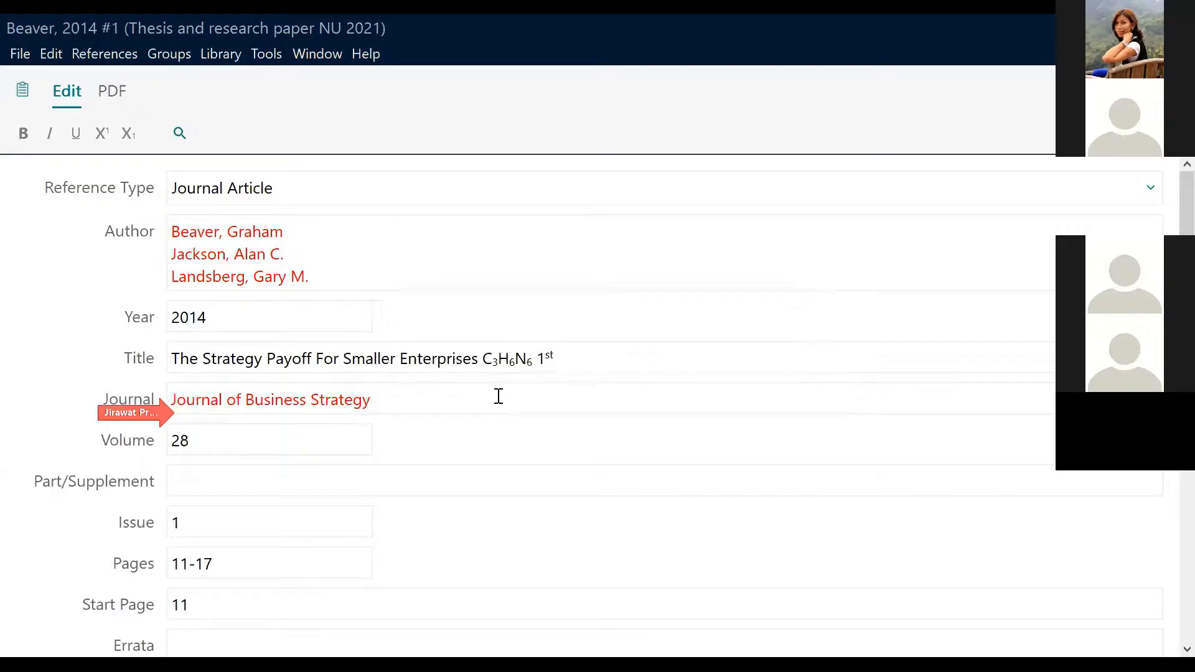
pyautogui.click(19, 55)
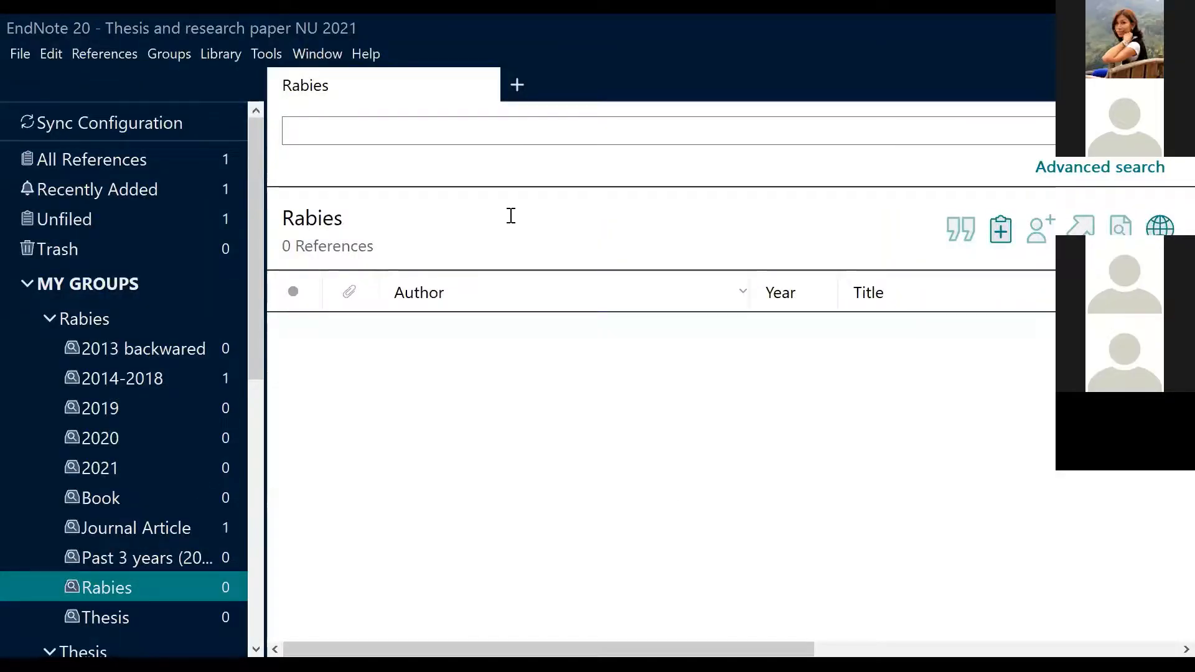
# - Show all references in the library and widen the groups list so longer group names fit
pyautogui.click(55, 159)
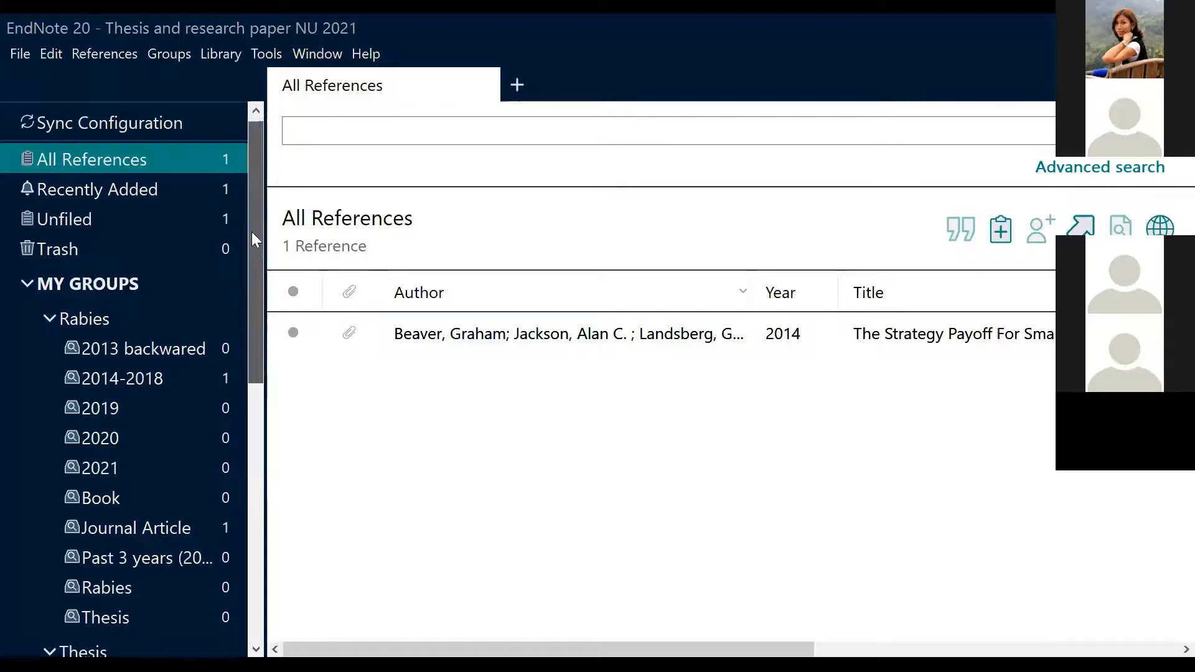
pyautogui.moveTo(251, 231); pyautogui.dragTo(253, 292)
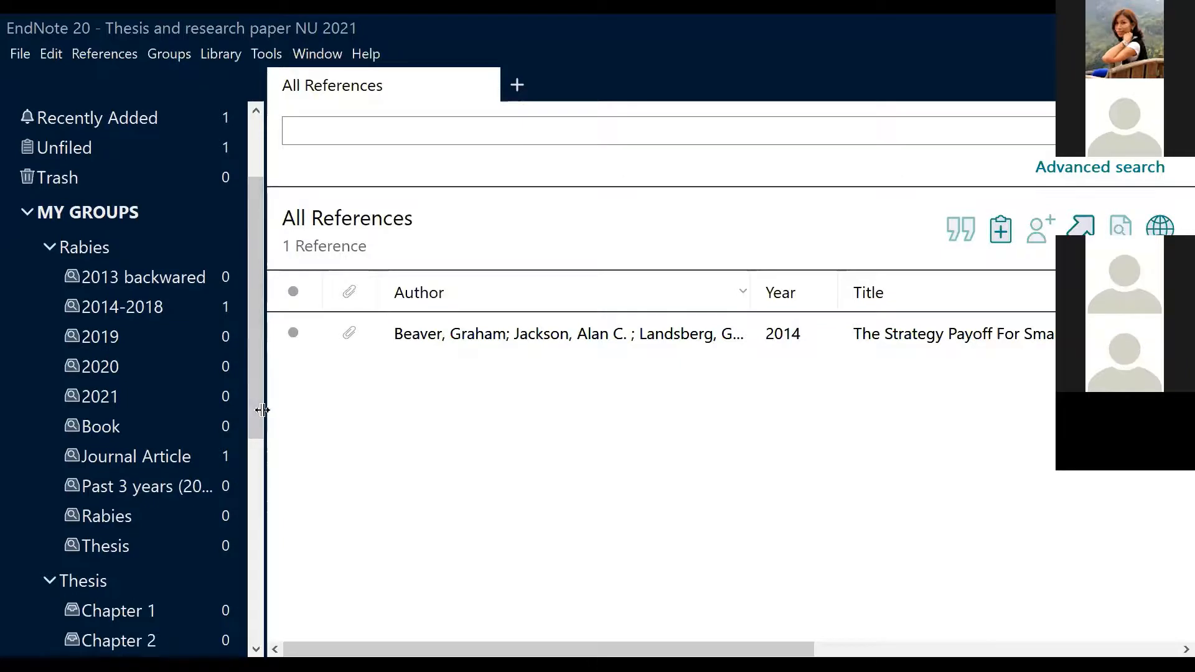
pyautogui.moveTo(262, 410); pyautogui.dragTo(299, 415)
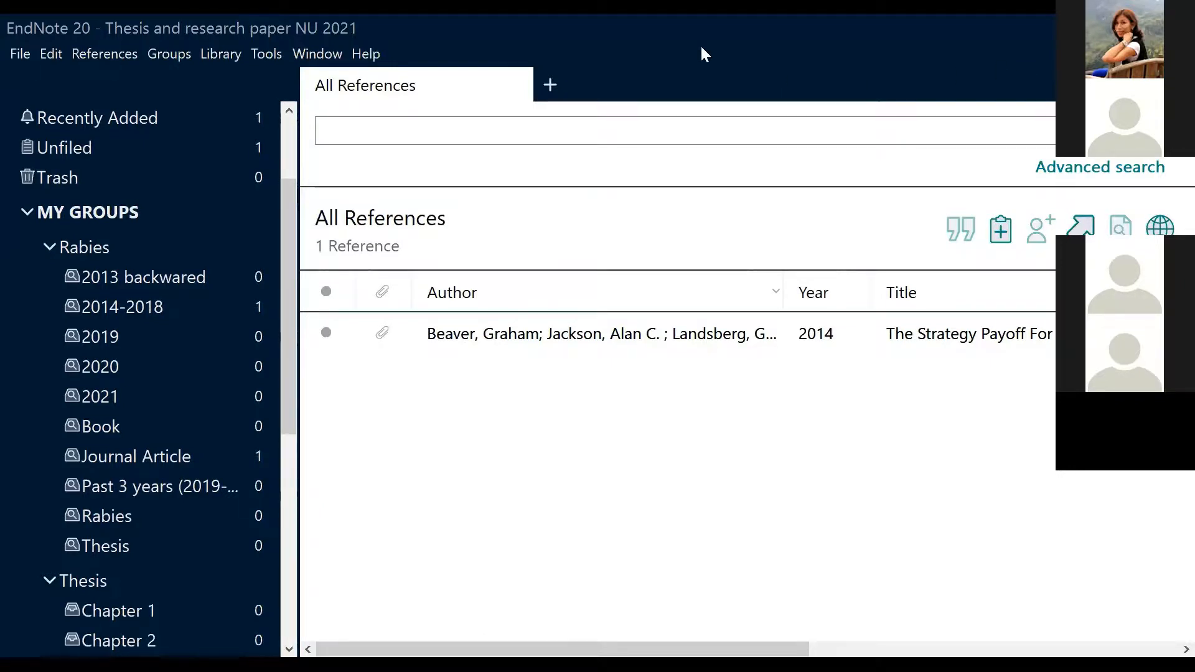
# - Create a new reference and set its reference type to Book
pyautogui.click(93, 56)
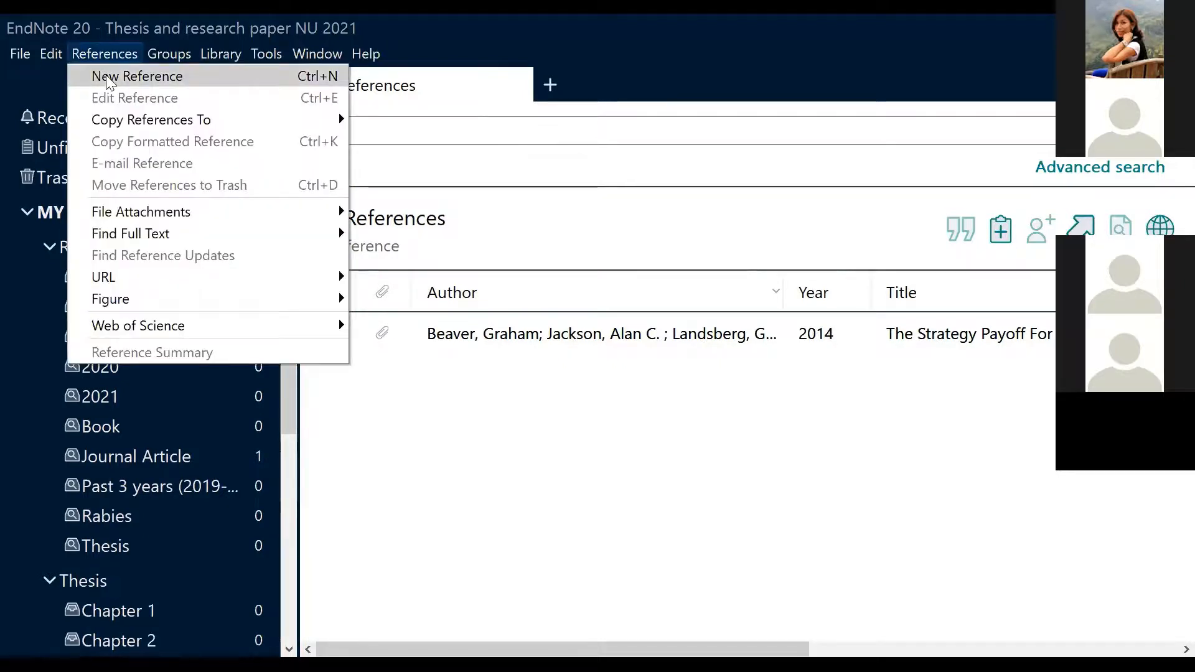
pyautogui.click(123, 83)
pyautogui.click(211, 235)
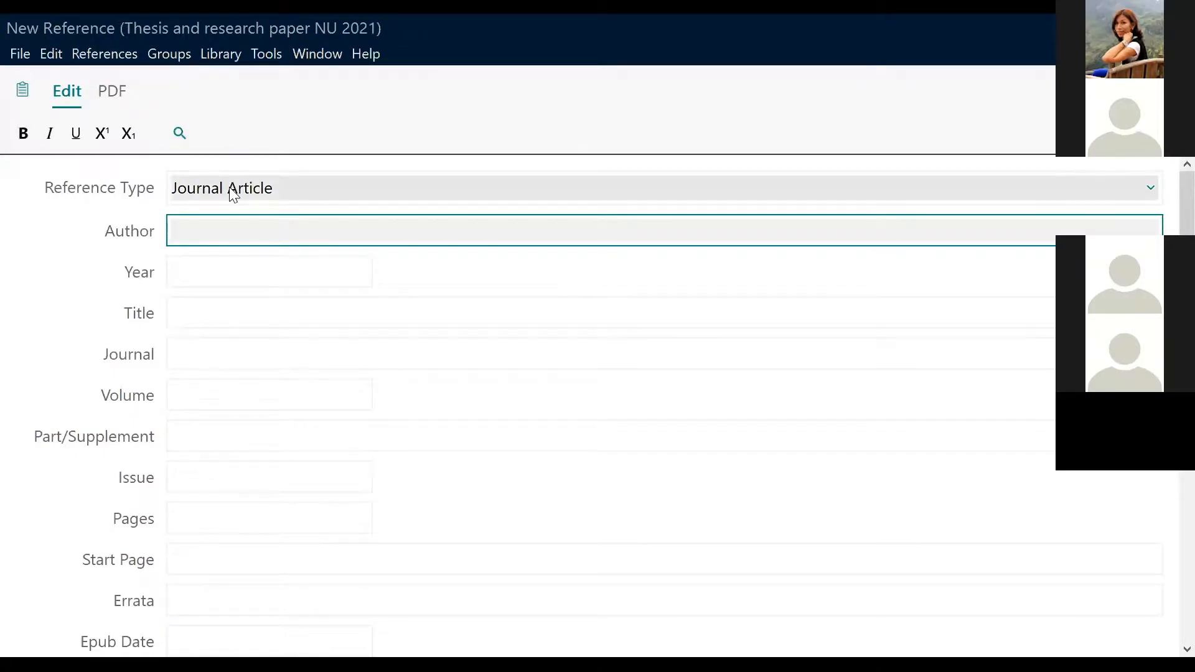
pyautogui.click(252, 190)
pyautogui.click(260, 151)
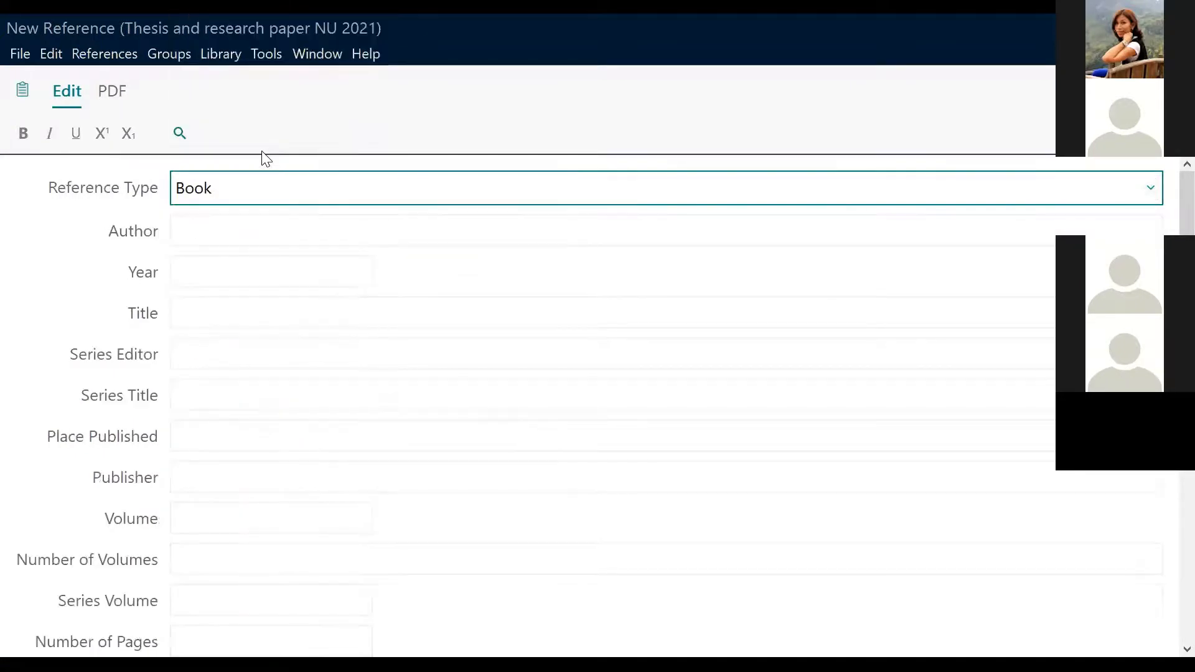
# - Enter the book author's name, the year 2012 and the title "Marketing Strategy Desktop Guide"
pyautogui.click(213, 233)
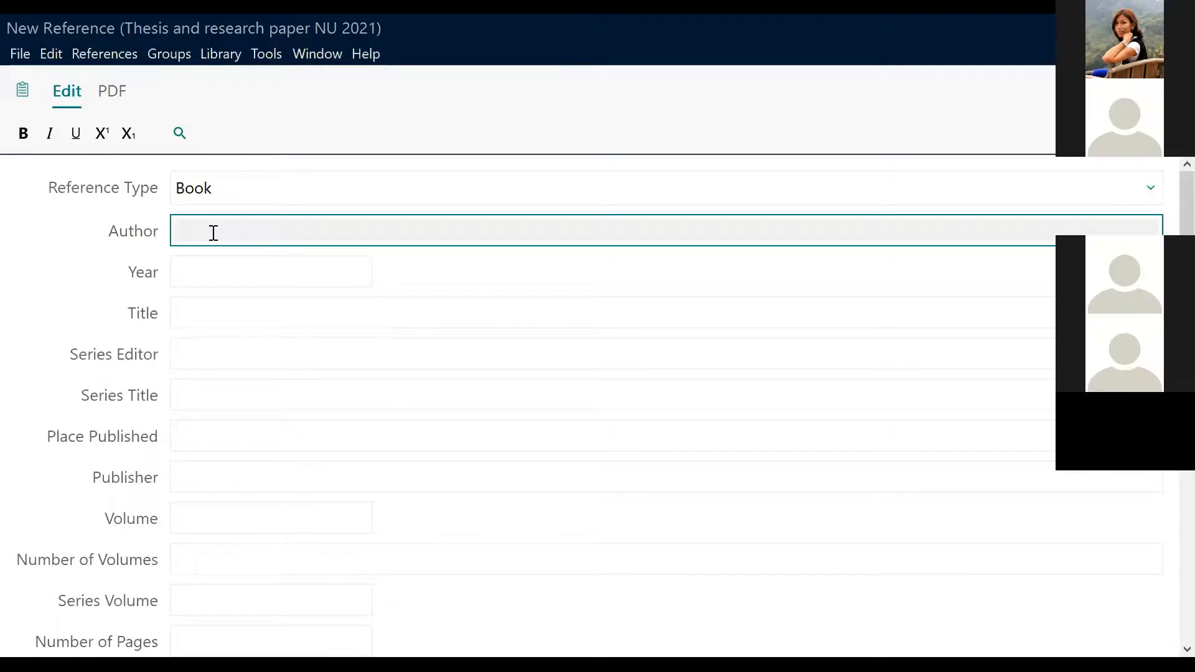
pyautogui.write('Paley, Norton')
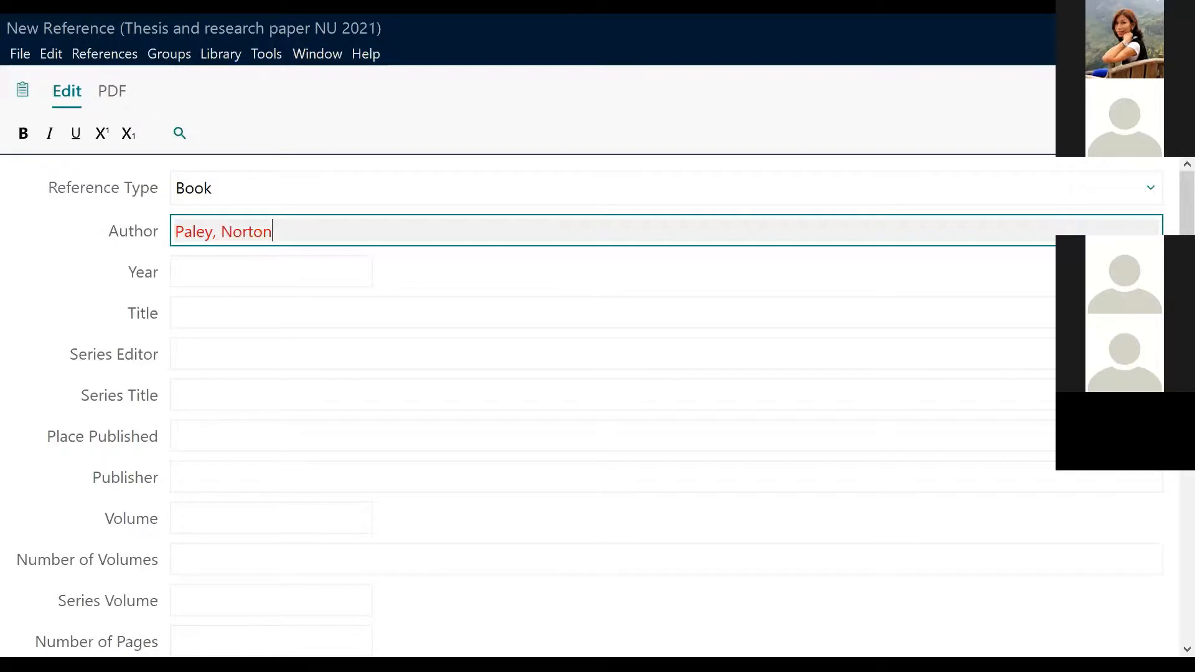
pyautogui.press('Tab')
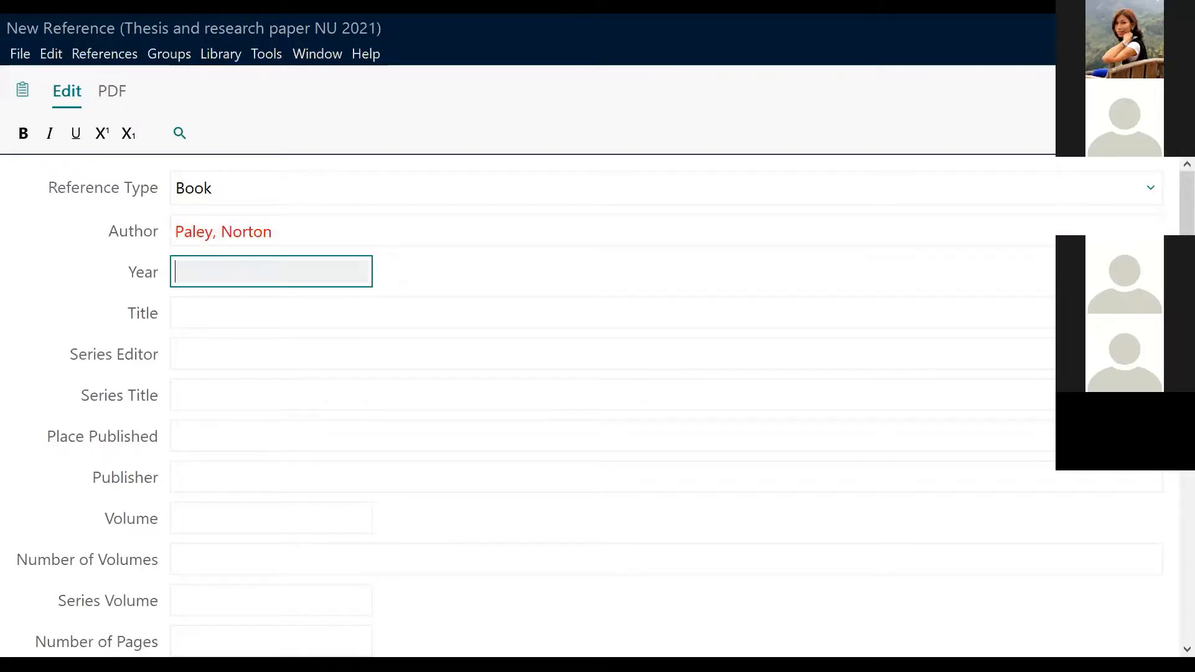
pyautogui.write('2012')
pyautogui.press('Tab')
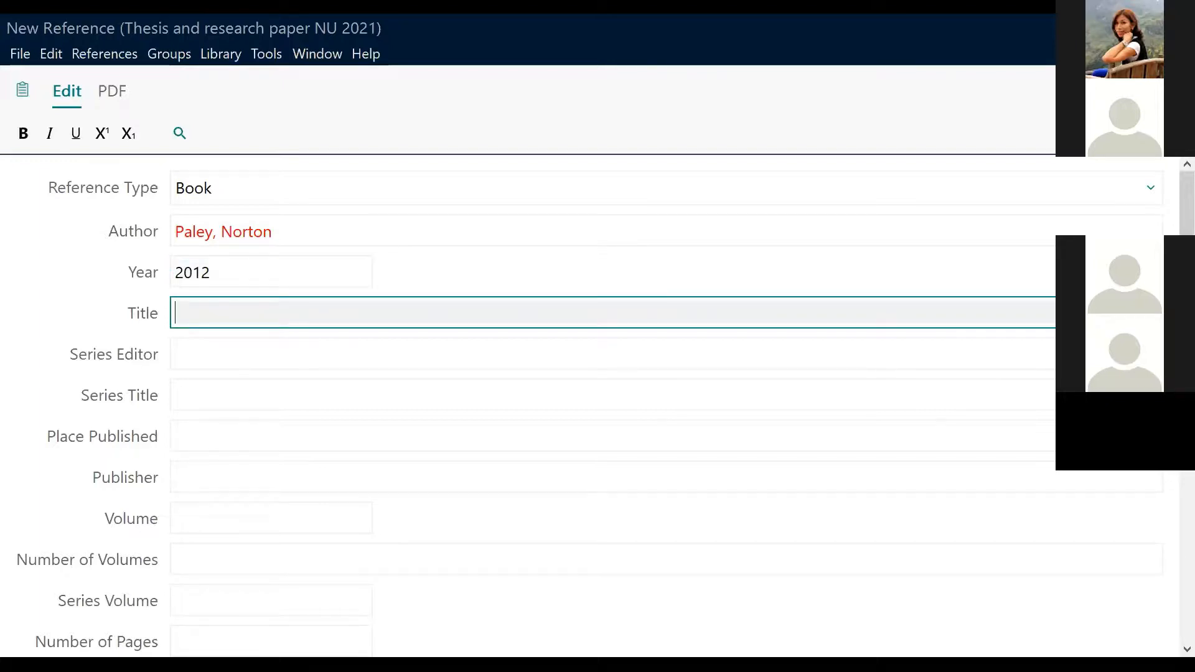
pyautogui.write('Marketing Strategy Desktop Guide')
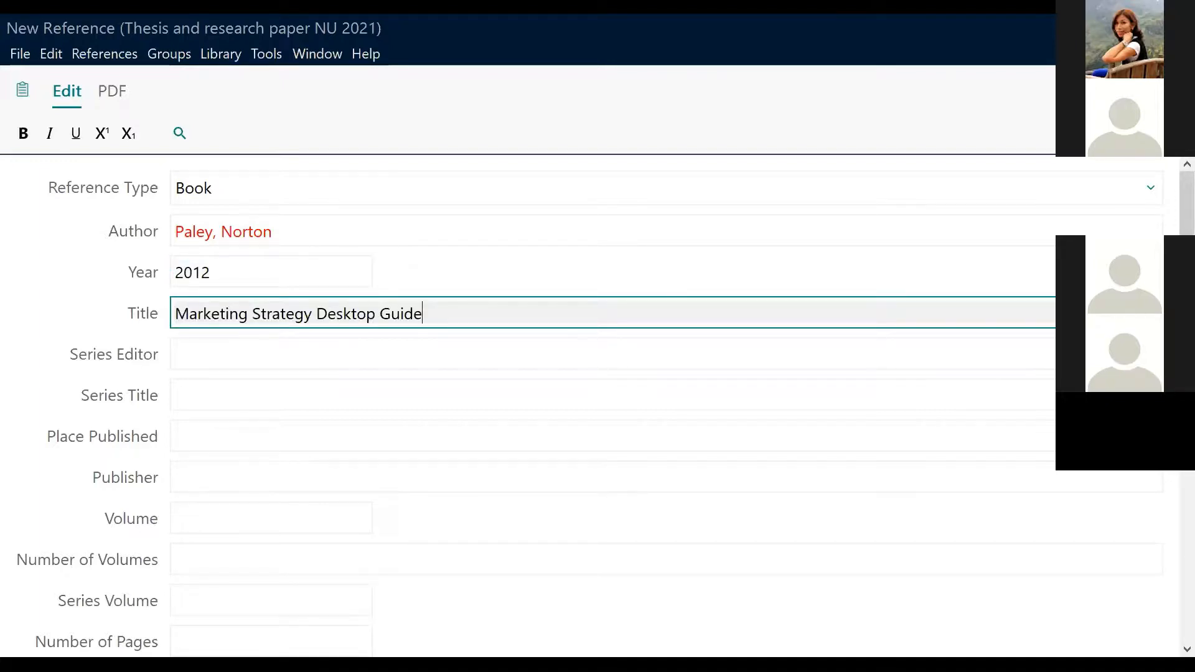
# - Enter London as place published and Thorogood Publishing Ltd as publisher, and save and close the book reference
pyautogui.click(175, 436)
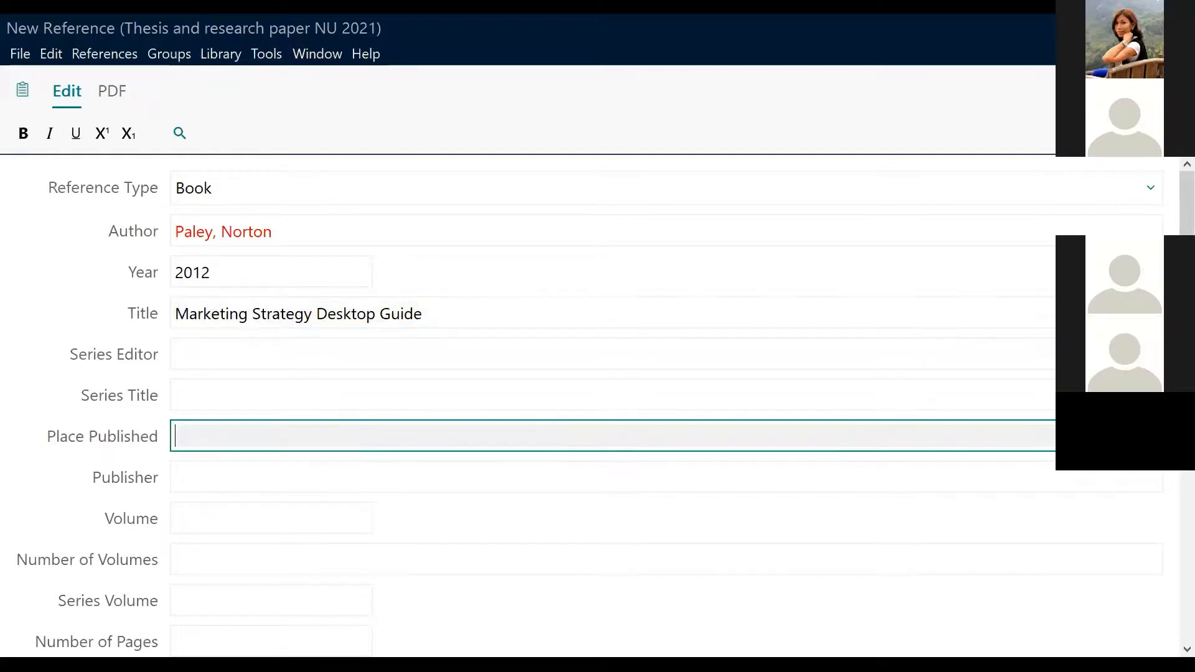
pyautogui.write('London')
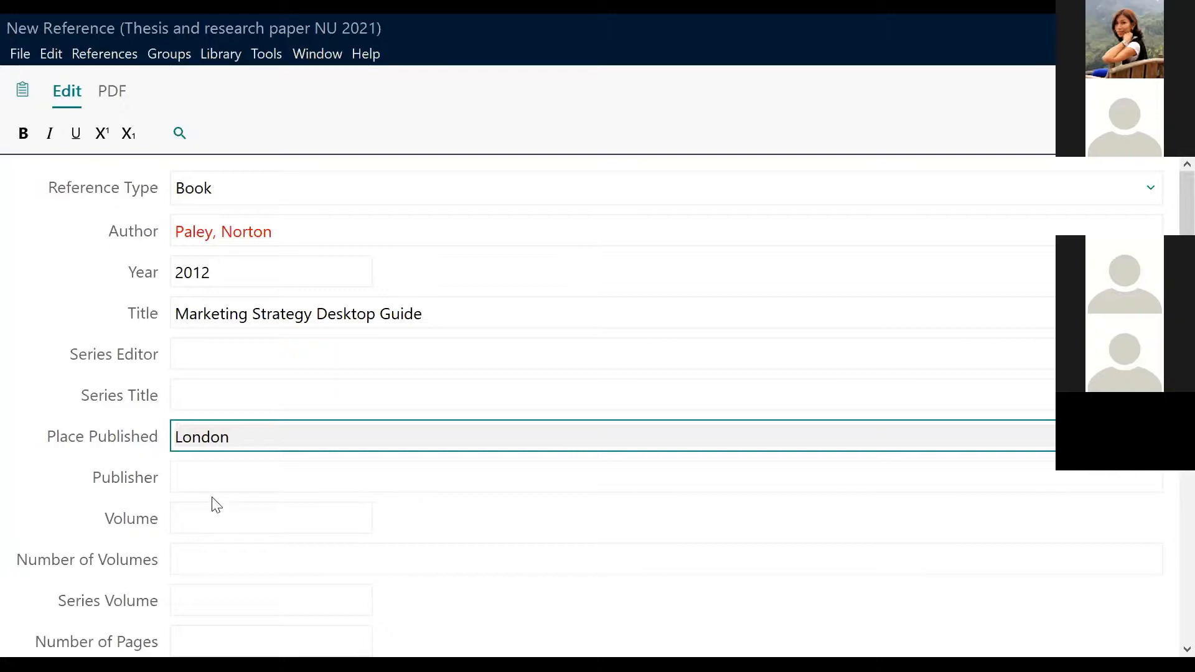
pyautogui.click(214, 478)
pyautogui.write('Thorogood Publishing Ltd')
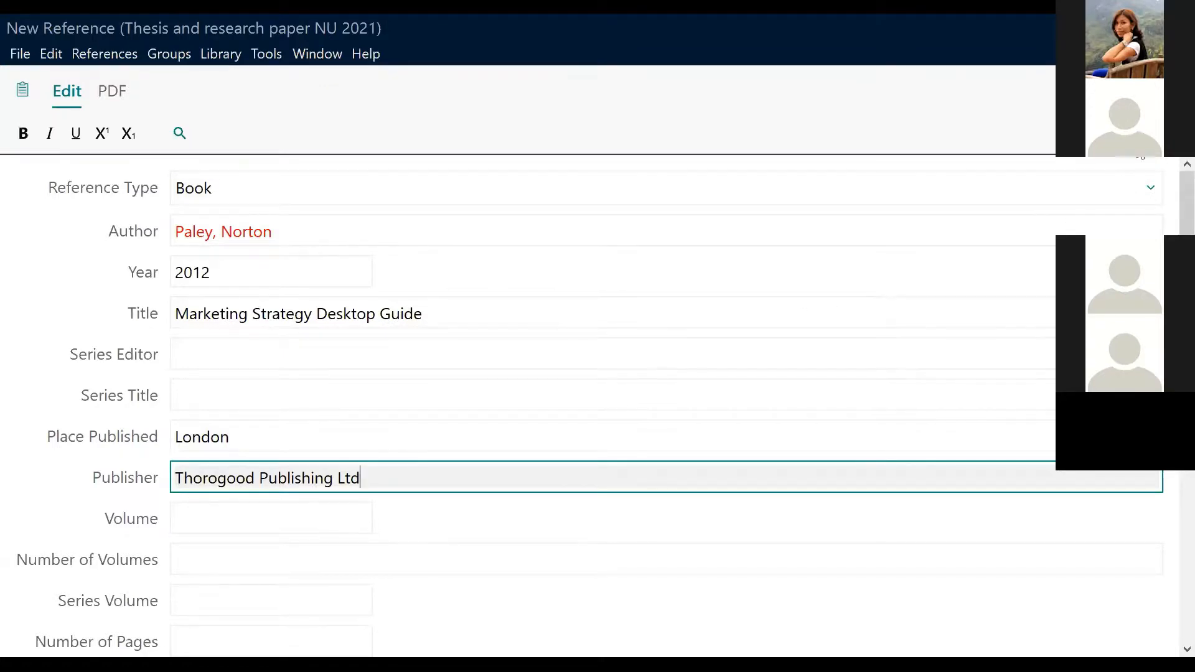
pyautogui.hotkey('ctrl', 's')
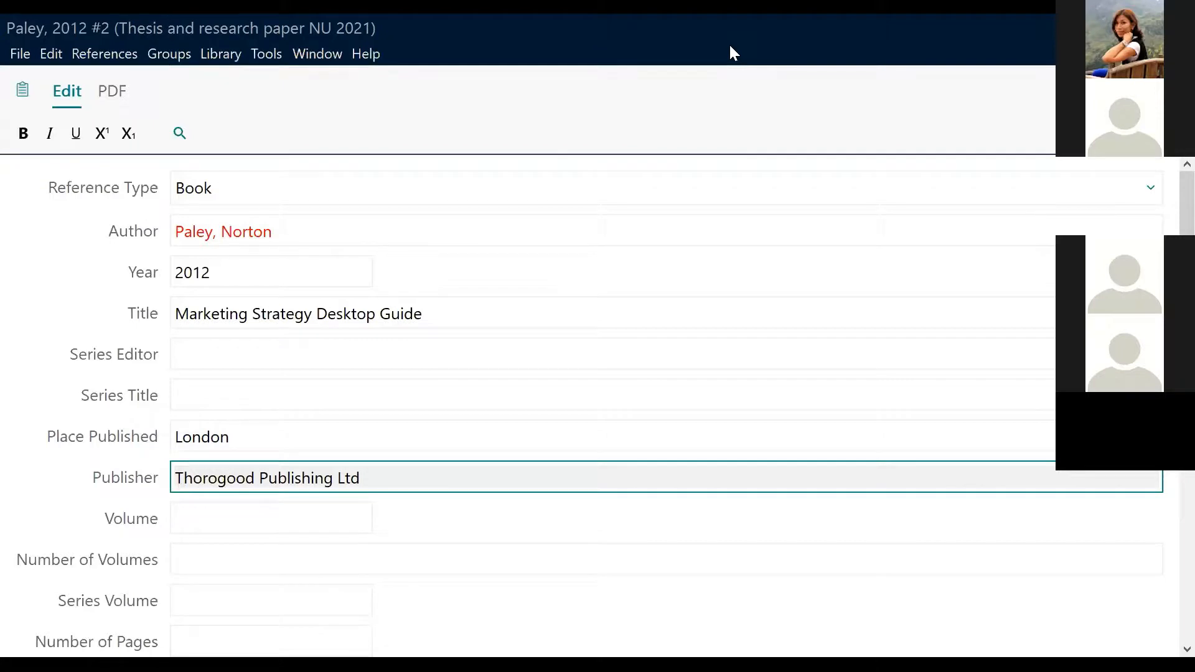
pyautogui.hotkey('ctrl', 'w')
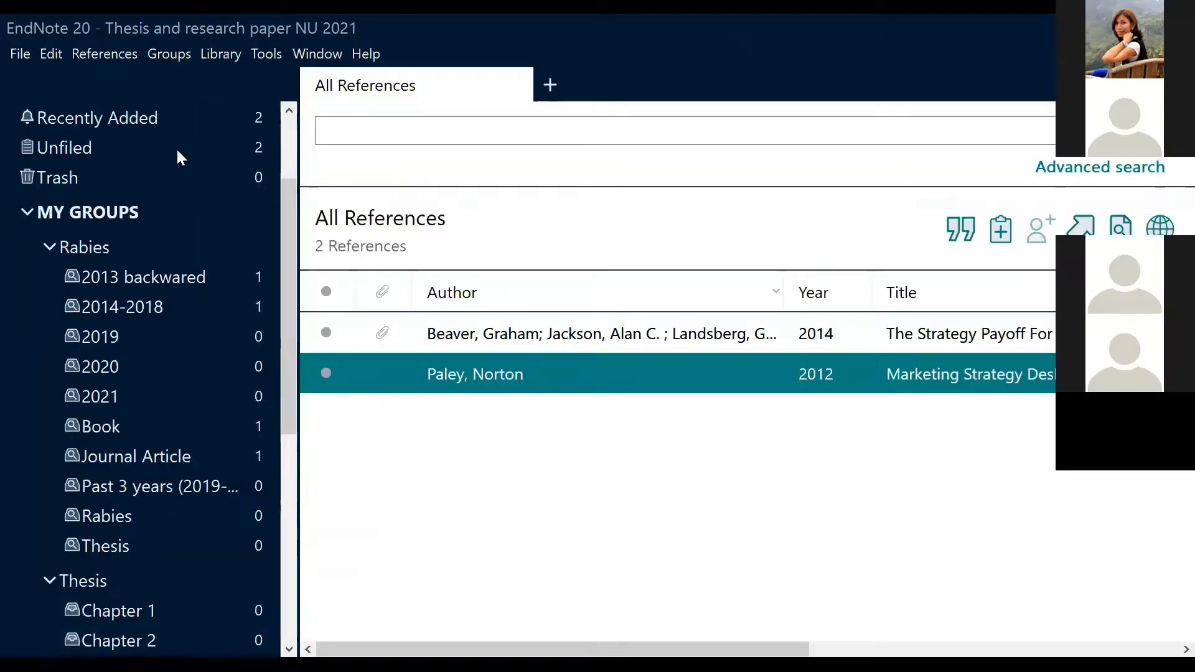
# - Check which references are filed in the 2013 backwared, 2014-2018, Book and Recently Added groups
pyautogui.click(172, 279)
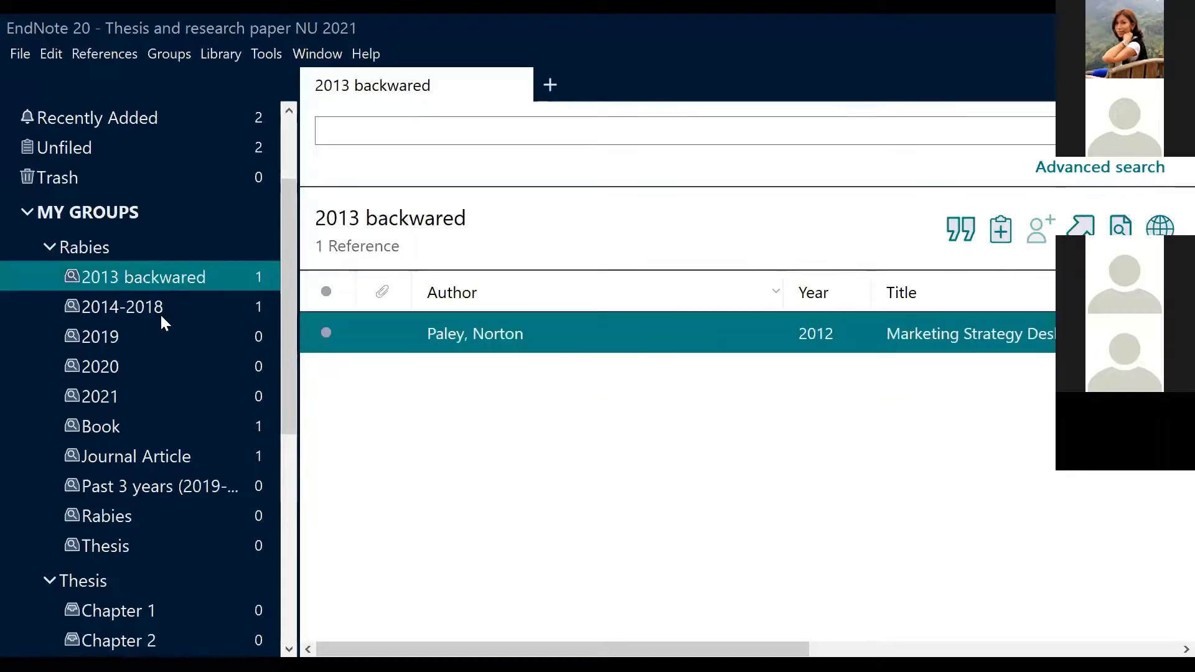
pyautogui.click(159, 312)
pyautogui.click(155, 278)
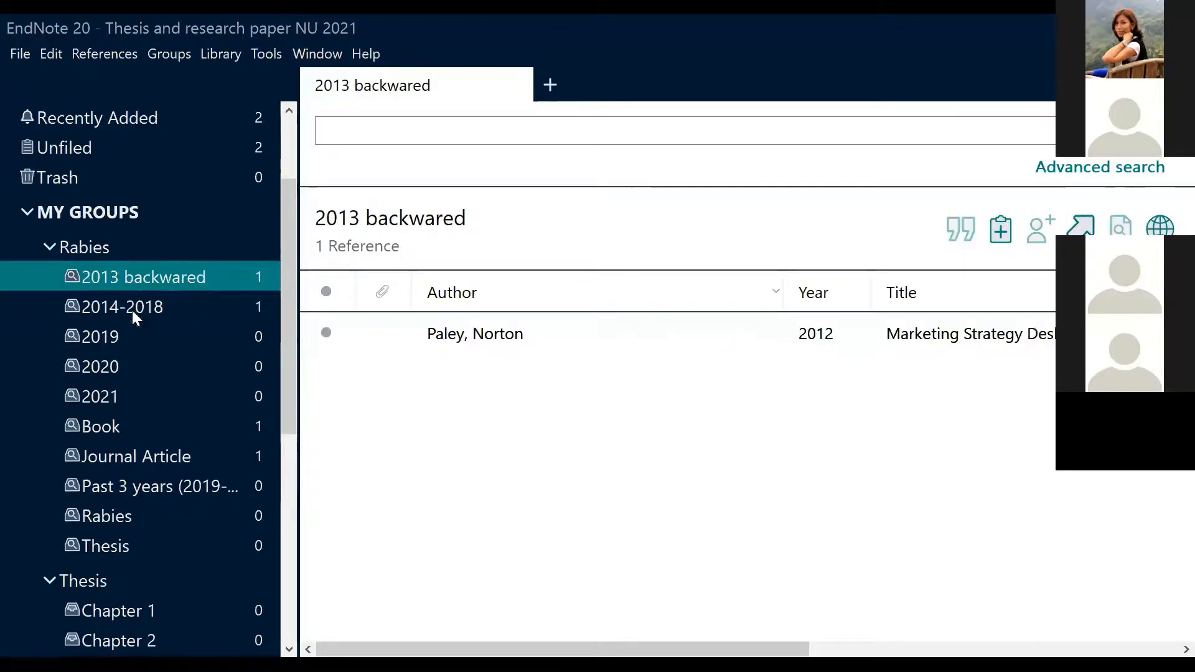
pyautogui.click(96, 426)
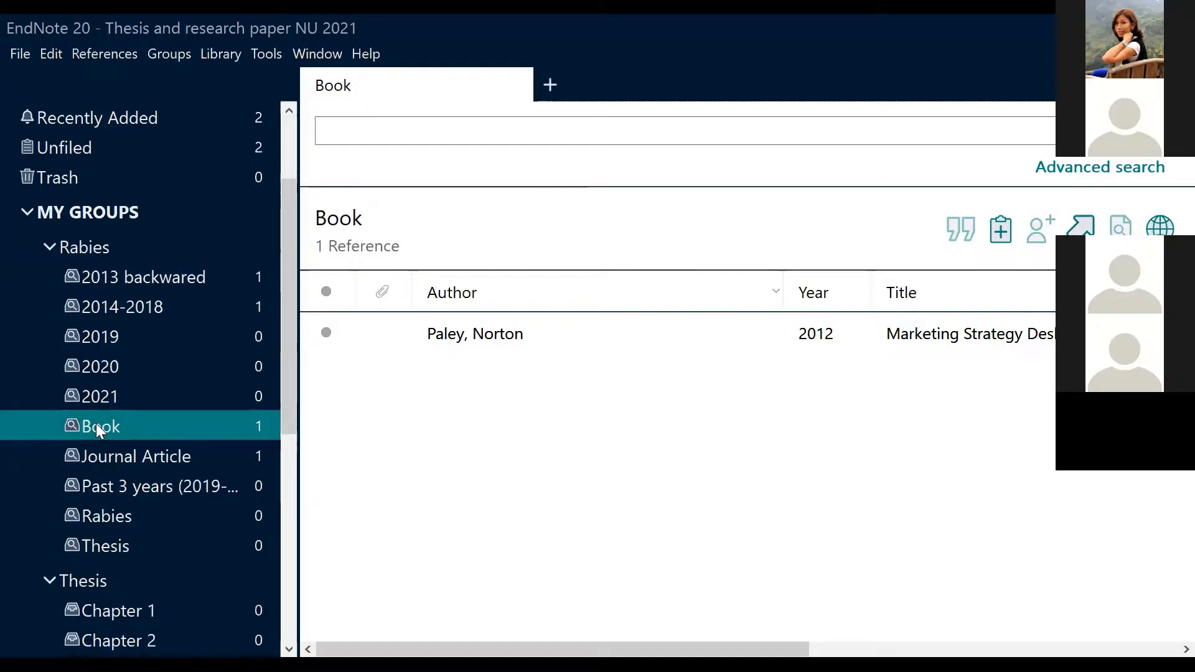
pyautogui.click(118, 116)
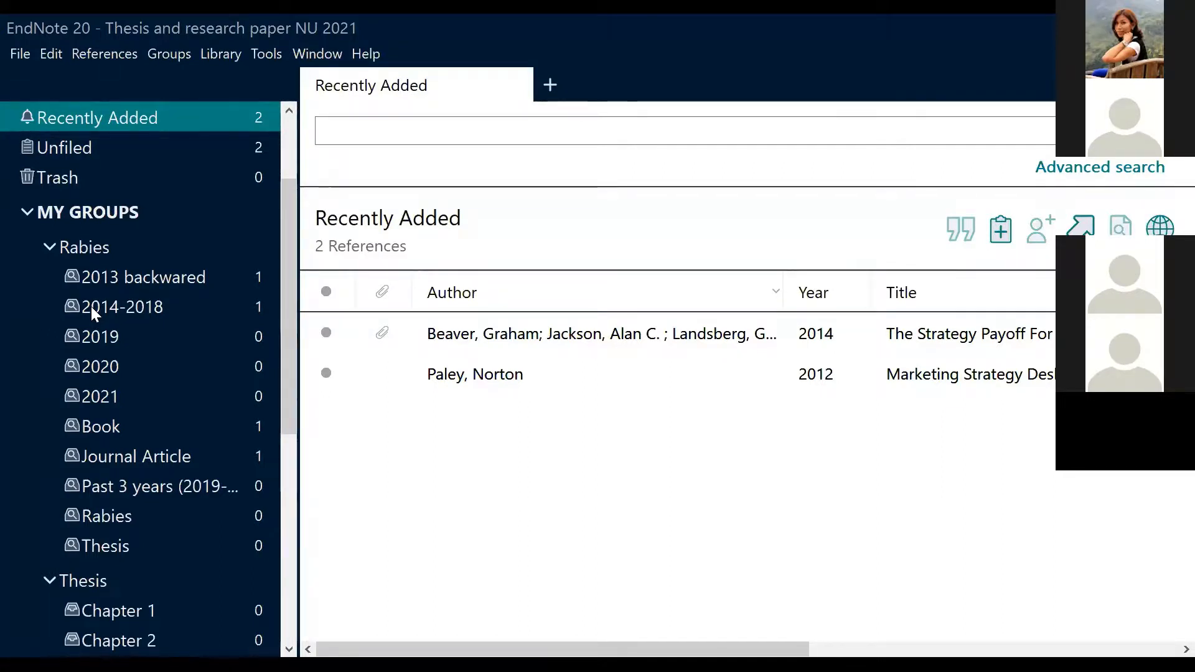
# - Create a new Journal Article reference with Mahidol University as the author and 2014 as the year
pyautogui.click(100, 55)
pyautogui.click(148, 76)
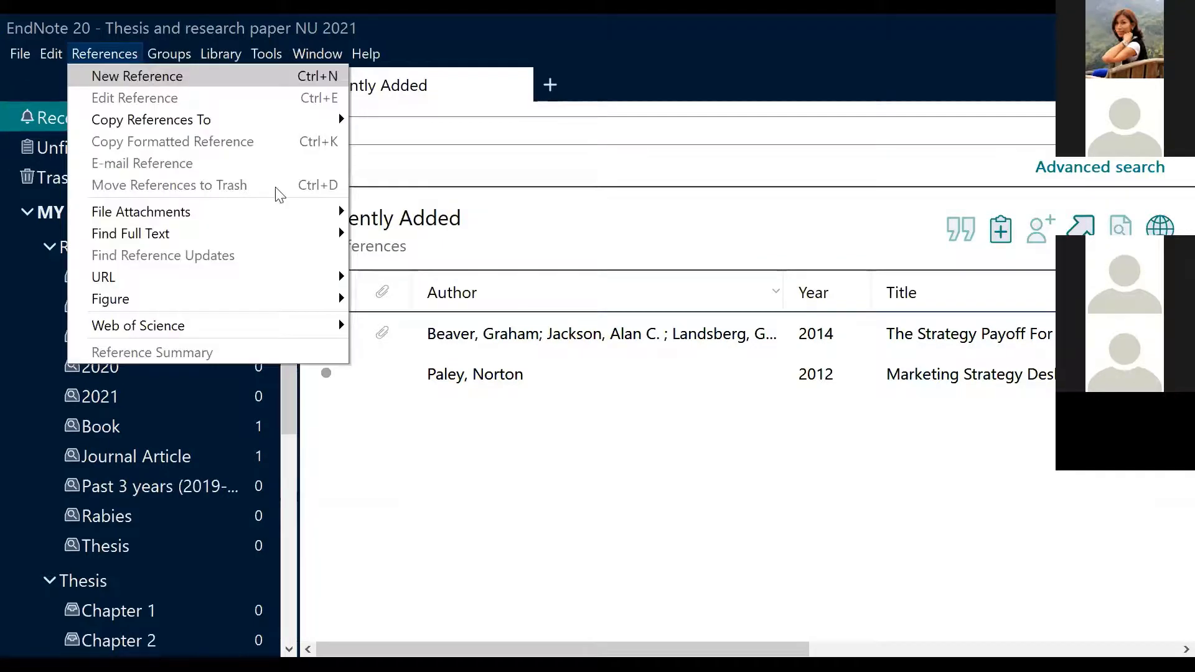
pyautogui.click(238, 237)
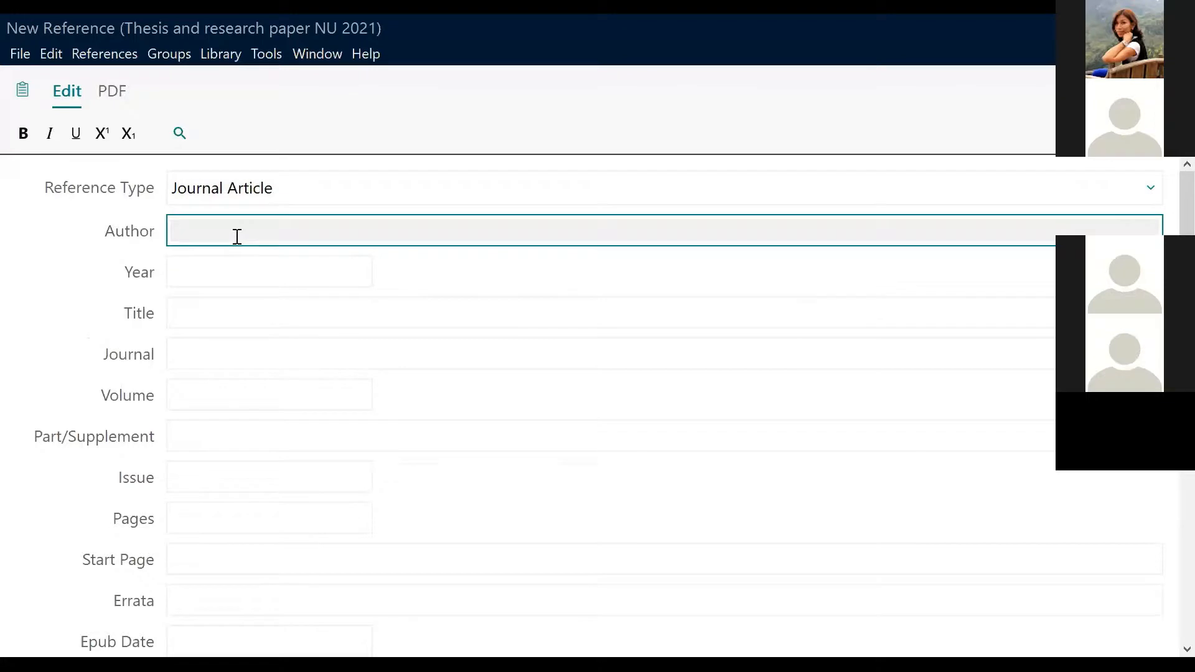
pyautogui.write('Mahidol ')
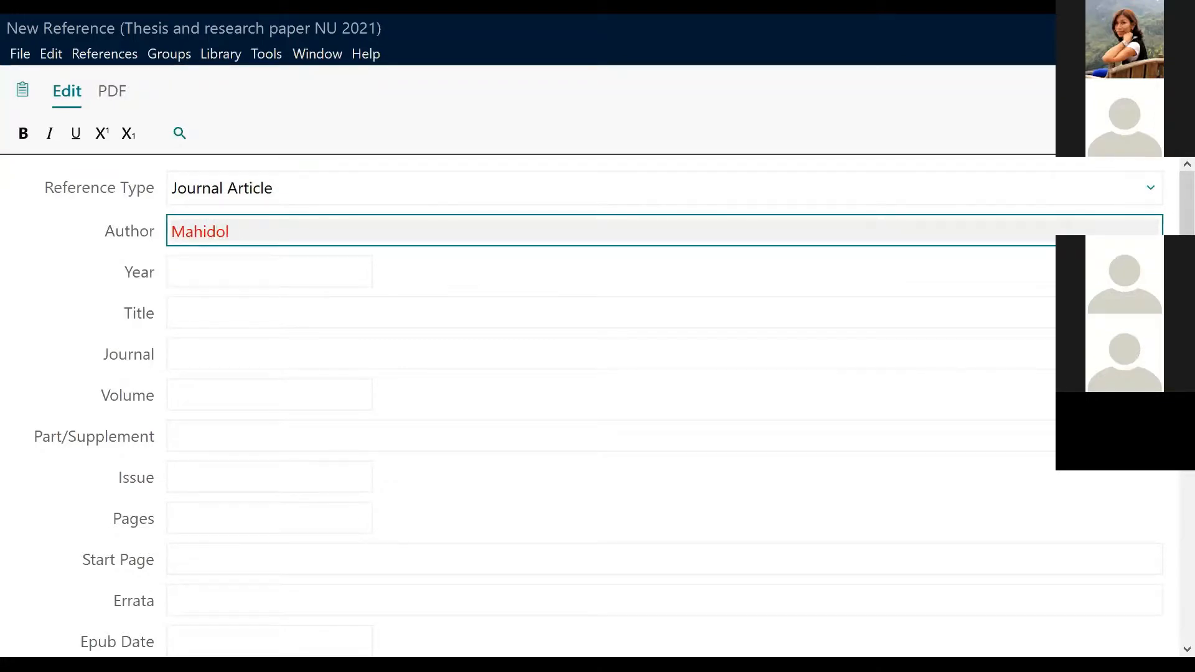
pyautogui.write('University')
pyautogui.click(169, 273)
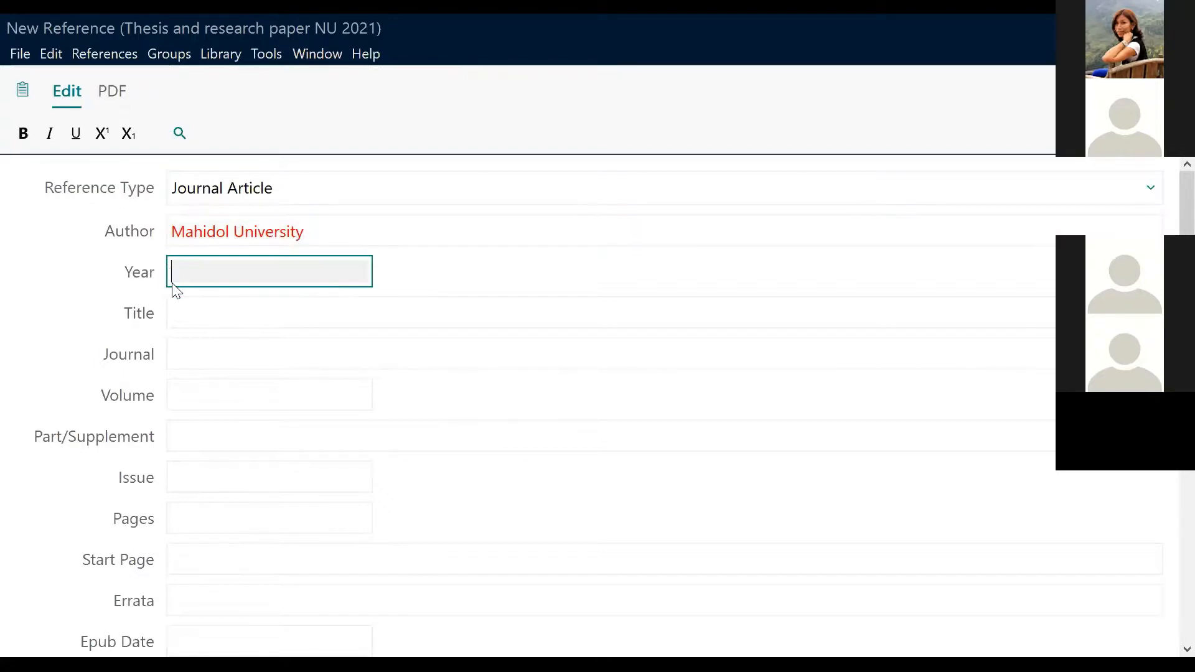
pyautogui.write('2014')
# - Enter the title "Reconfiguring Faculty Roles for Virtual Settings" and the journal "The Journal of Higher Education"
pyautogui.press('Tab')
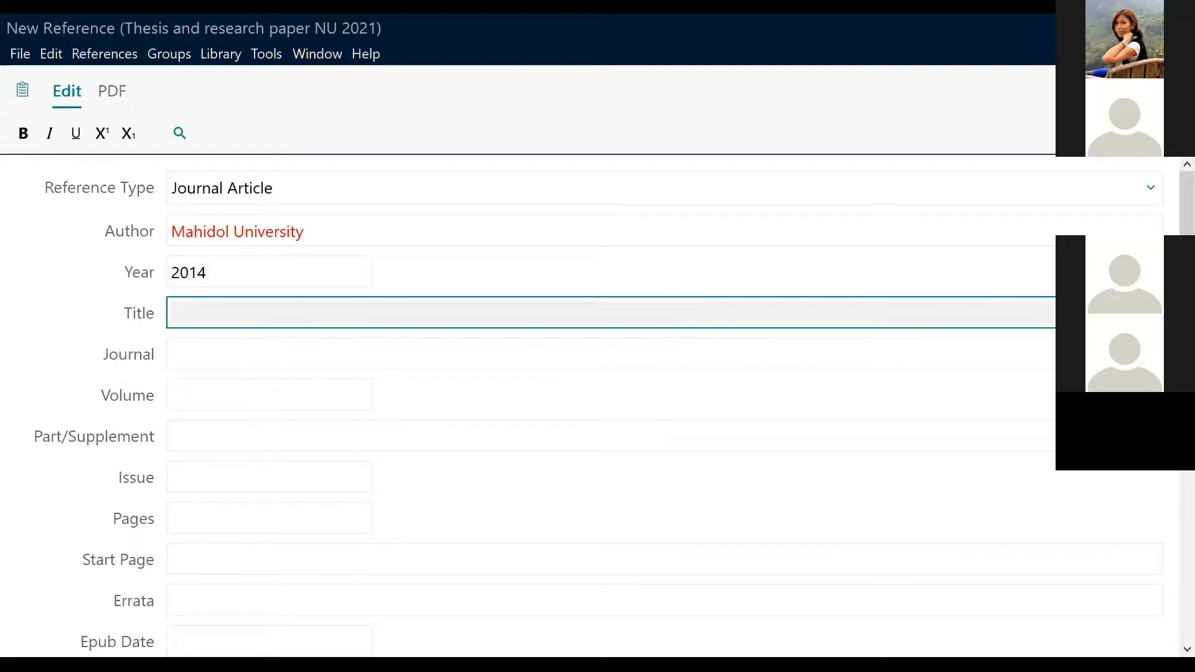
pyautogui.write('Reconfiguring Faculty Roles for Virtual Settings')
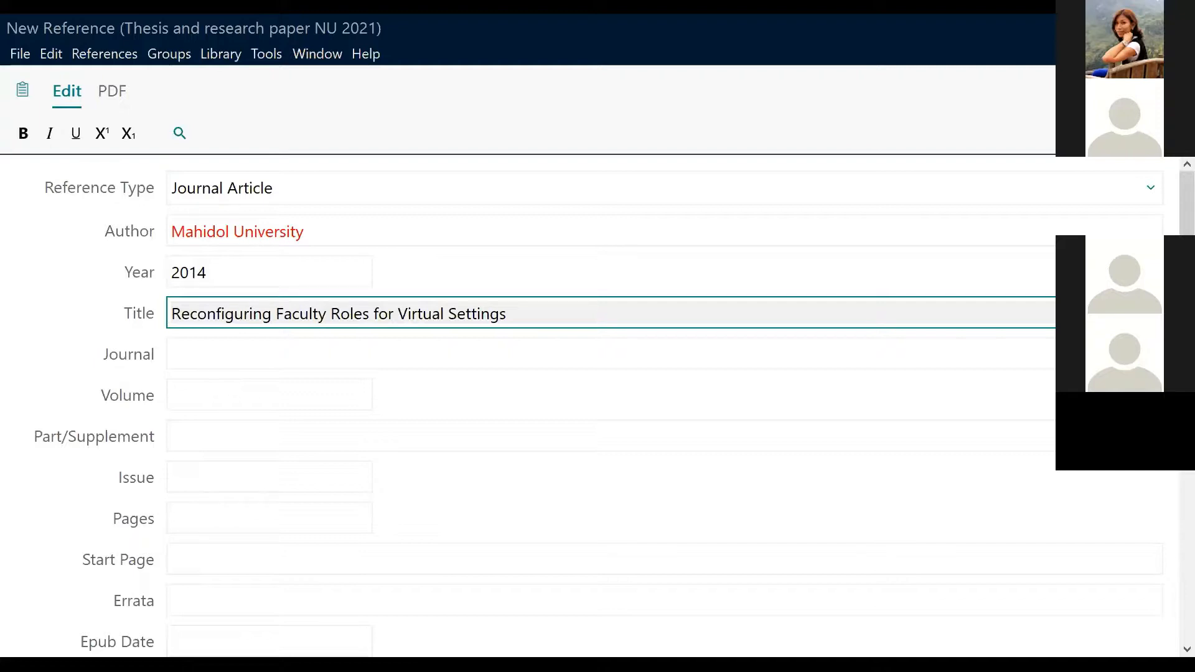
pyautogui.click(172, 353)
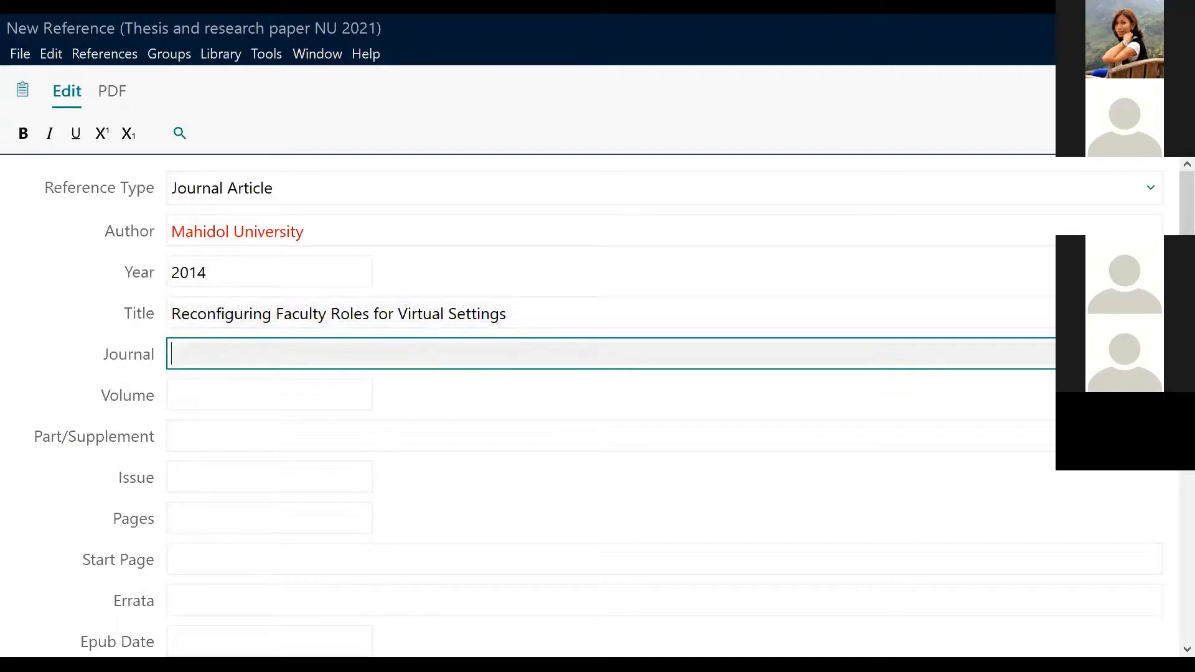
pyautogui.write('The Journal of Higher Education')
# - Fill in the article's volume 73, issue 1, pages 123-140 and start page 123
pyautogui.click(172, 395)
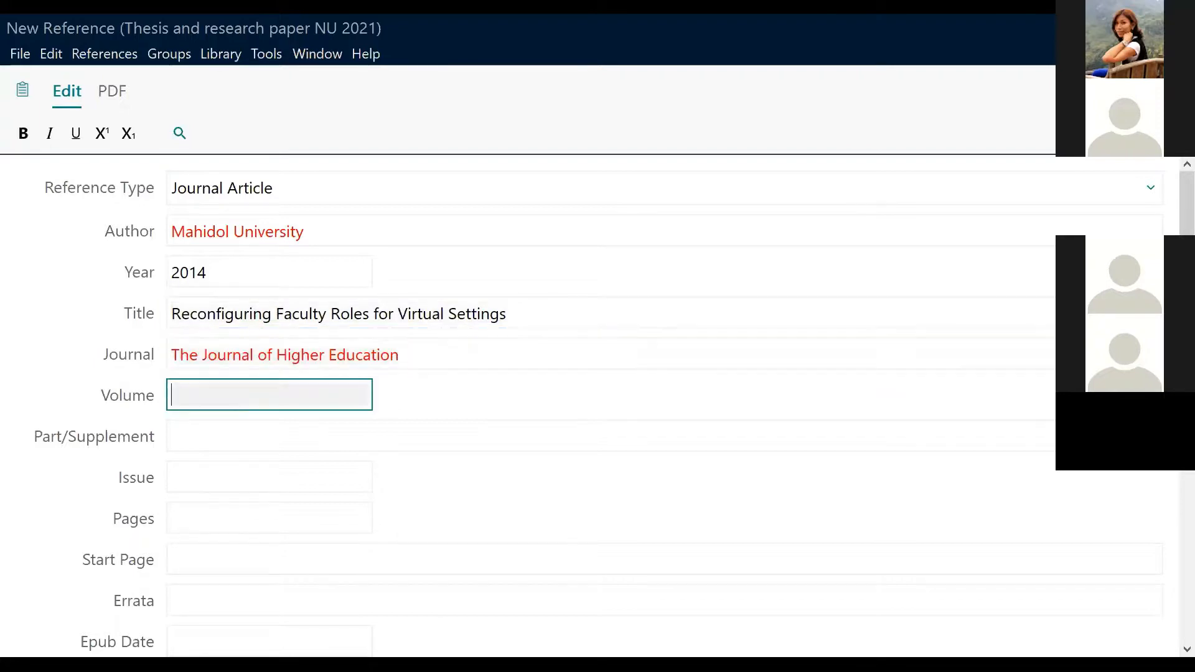
pyautogui.write('73')
pyautogui.click(172, 476)
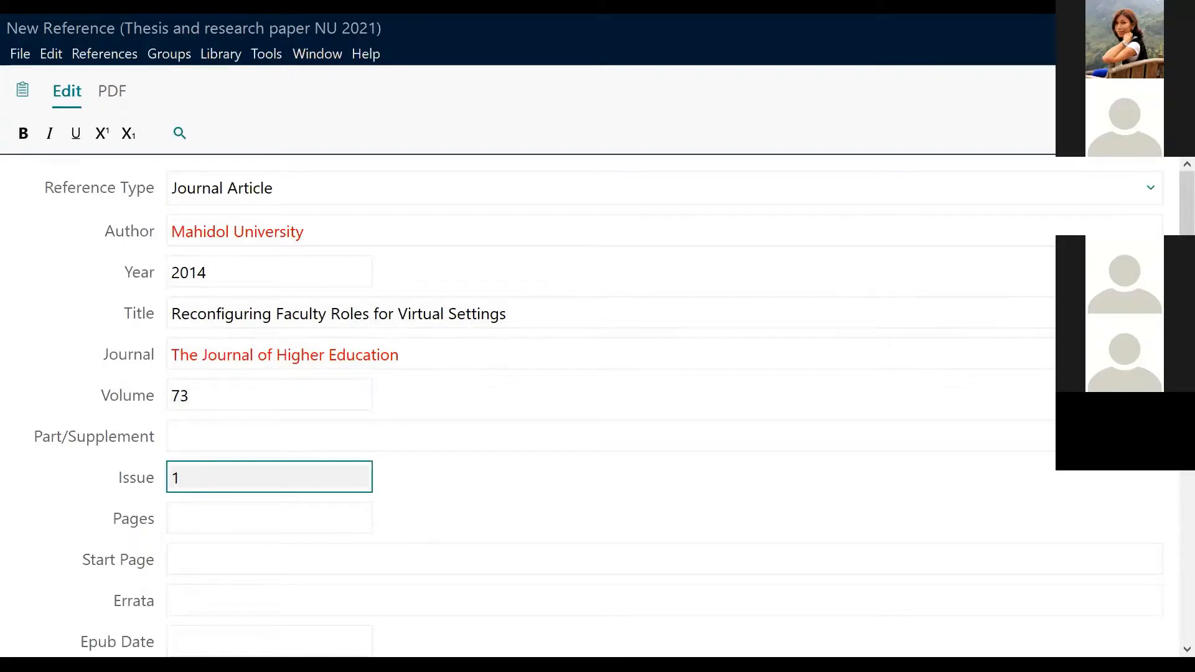
pyautogui.click(172, 518)
pyautogui.write('123-140')
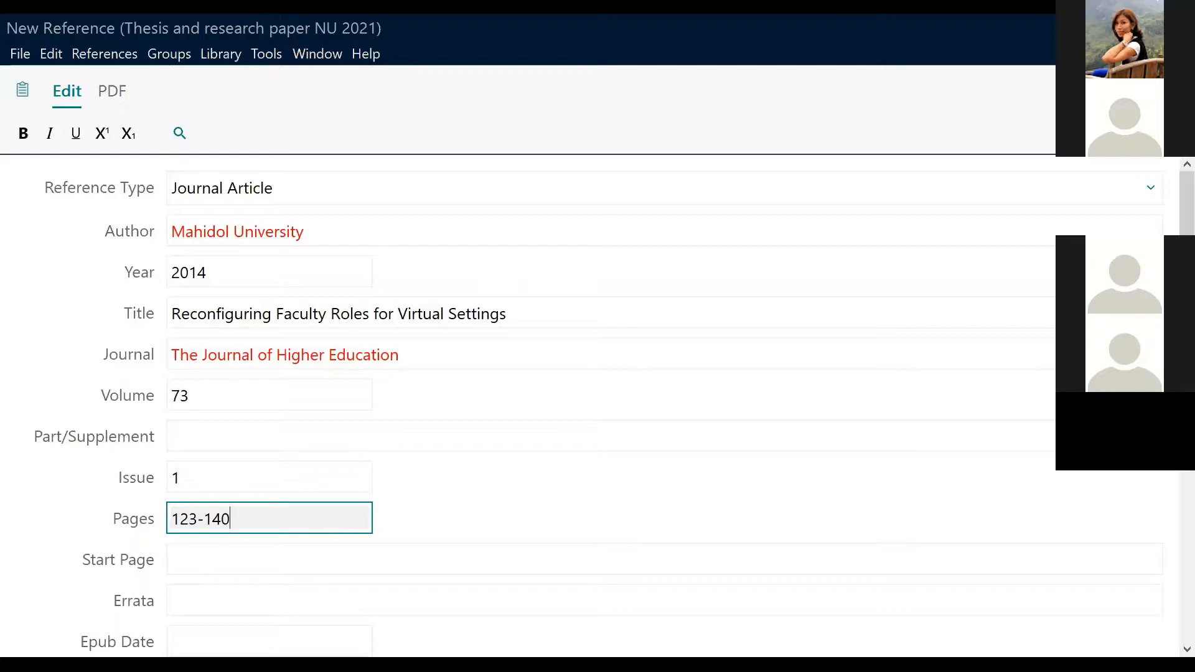
pyautogui.click(171, 559)
pyautogui.write('123')
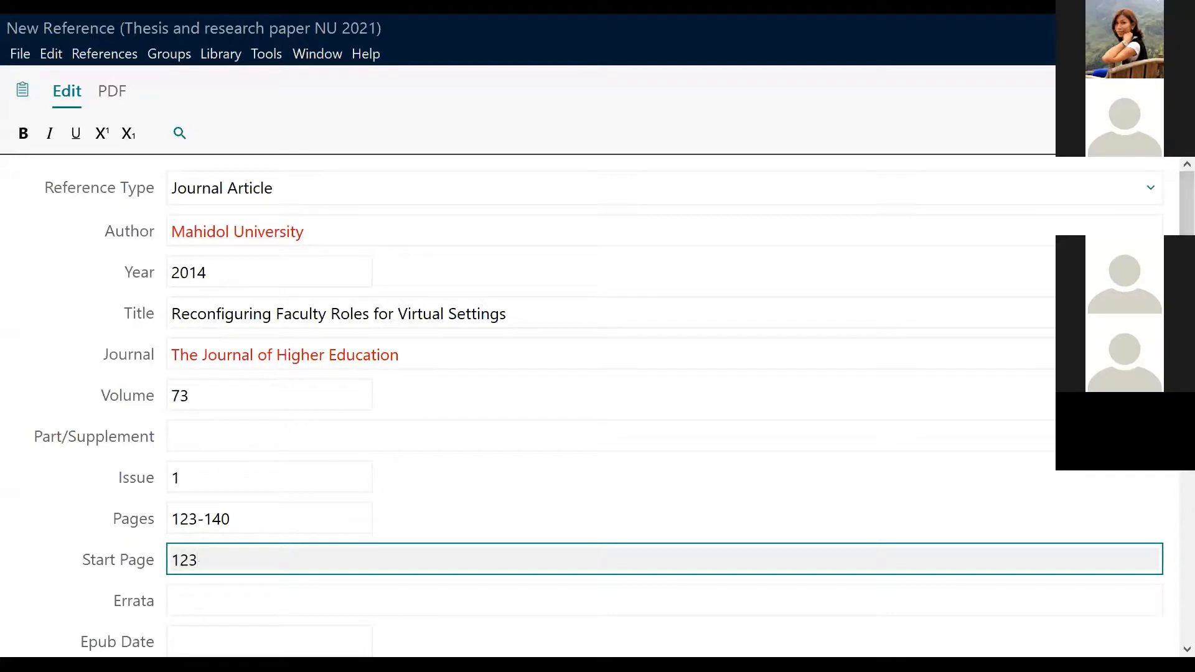
# - Save the new Mahidol University journal article reference and close its window
pyautogui.hotkey('ctrl', 's')
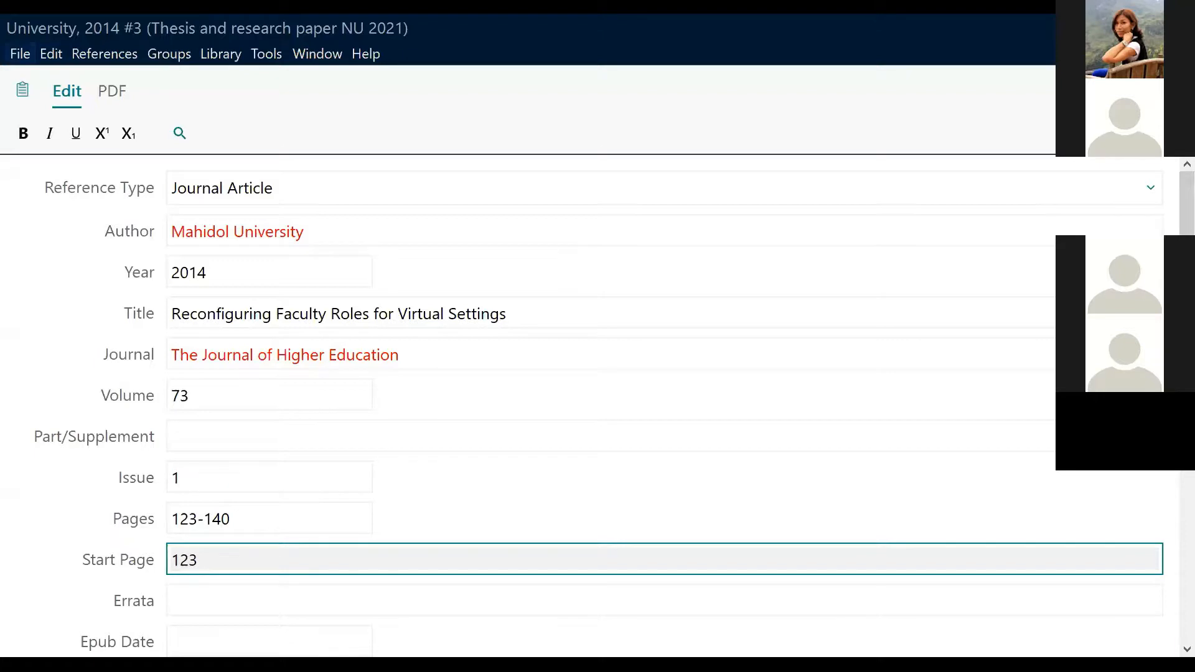
pyautogui.click(20, 54)
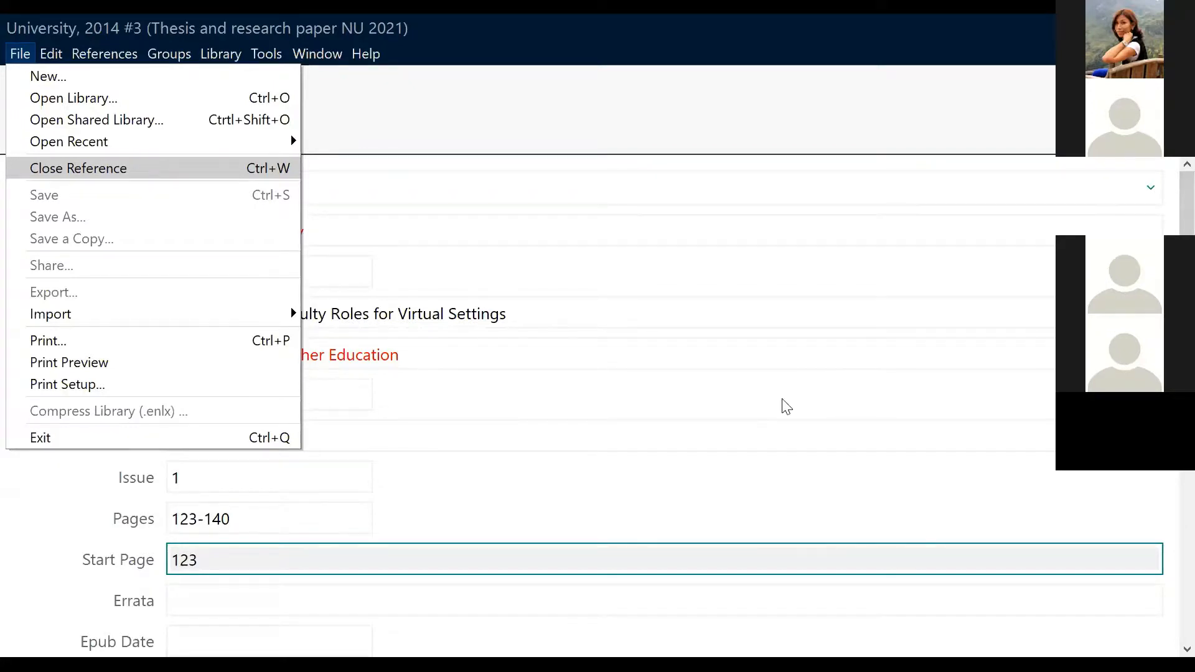
pyautogui.press('Return')
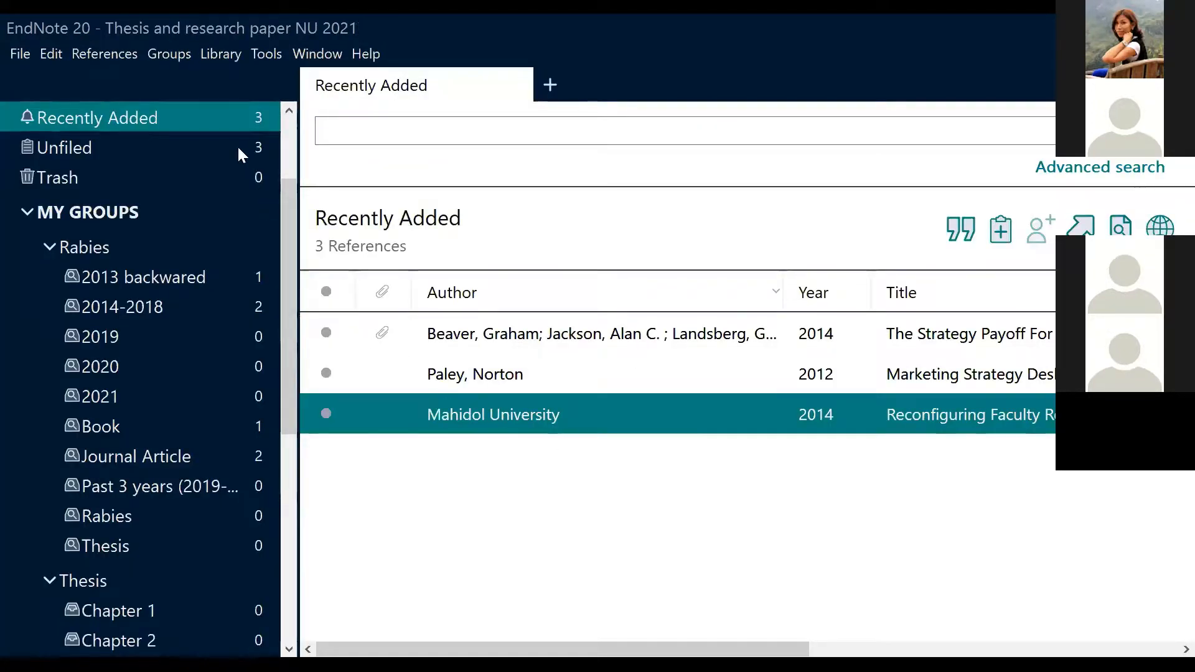
# - Show the citation preview for "The Strategy Payoff For Smaller Enterprises" and set its output style to APA 6th
pyautogui.click(439, 334)
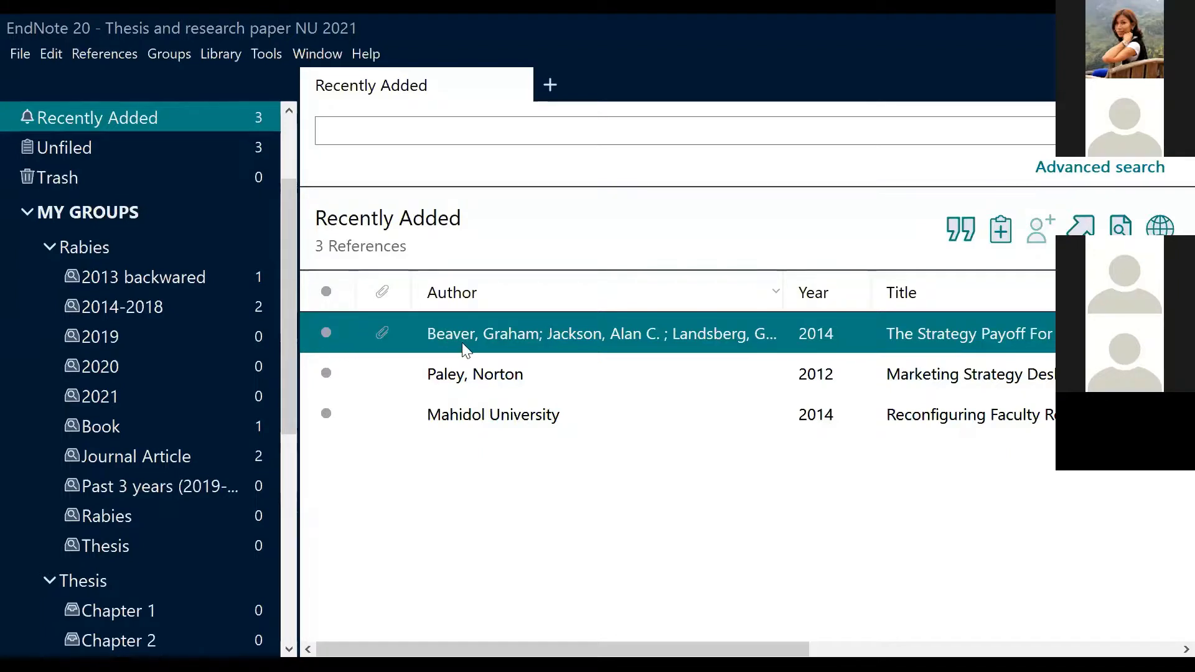
pyautogui.click(516, 334)
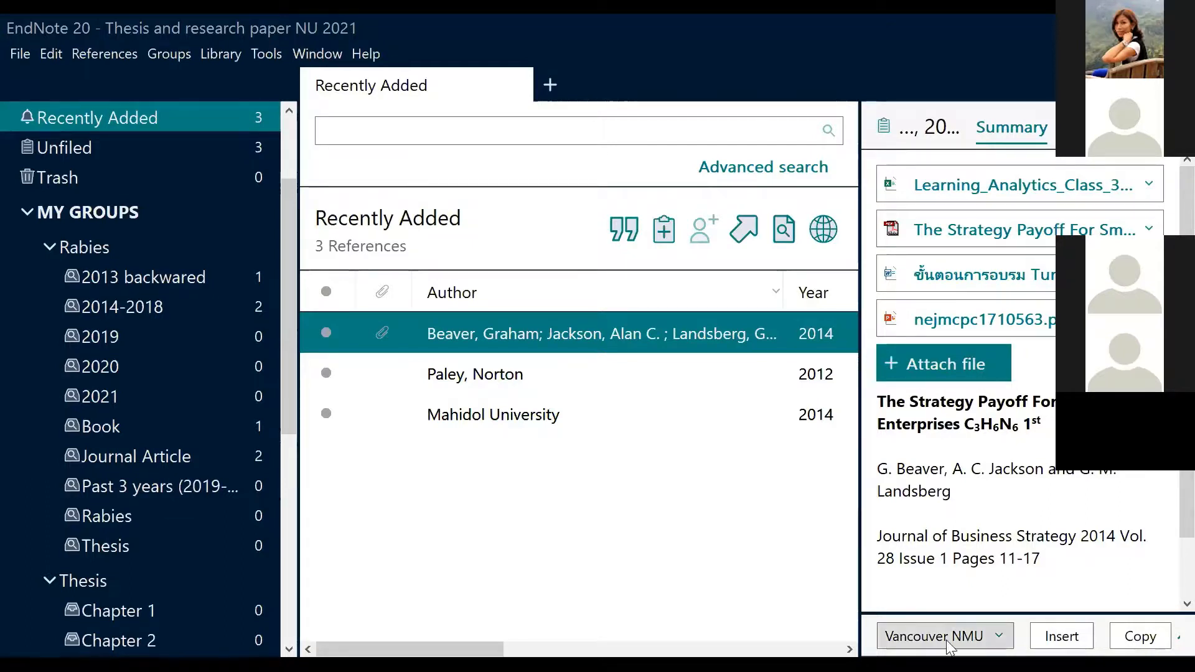
pyautogui.click(1170, 644)
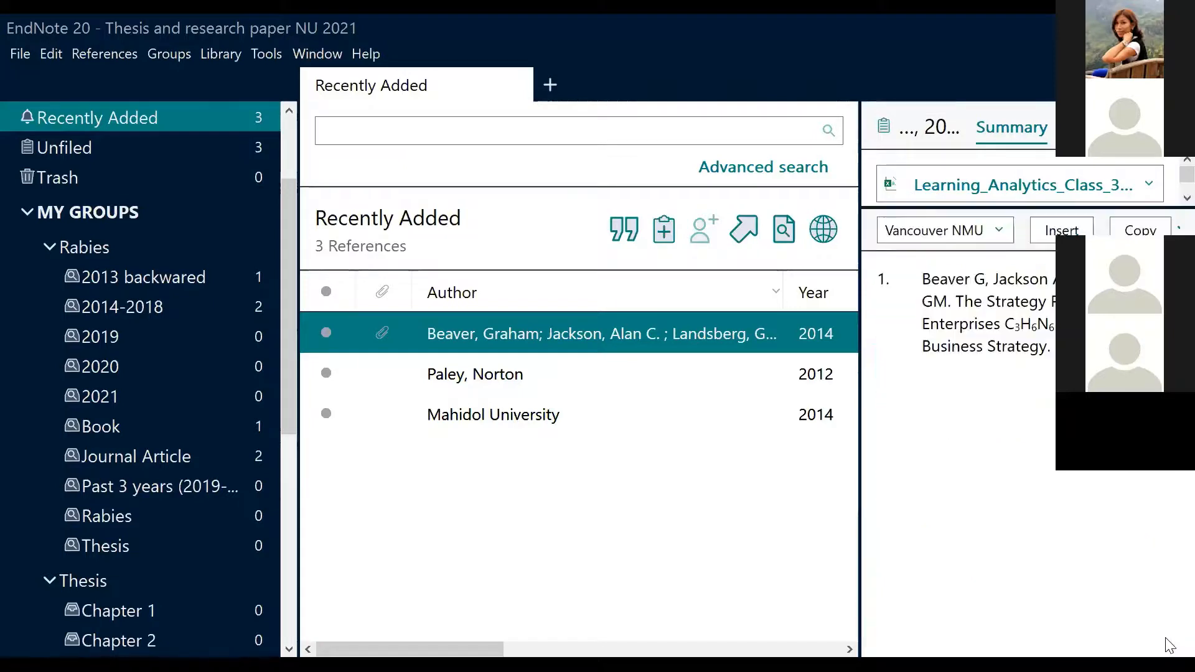
pyautogui.click(999, 233)
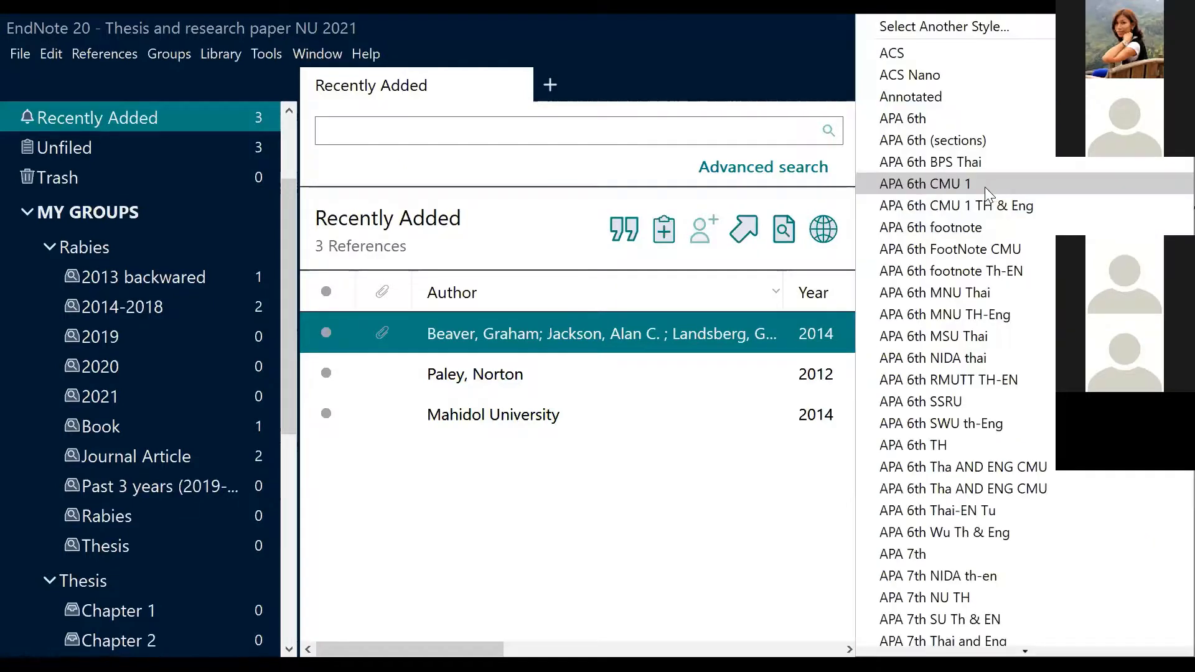
pyautogui.click(906, 118)
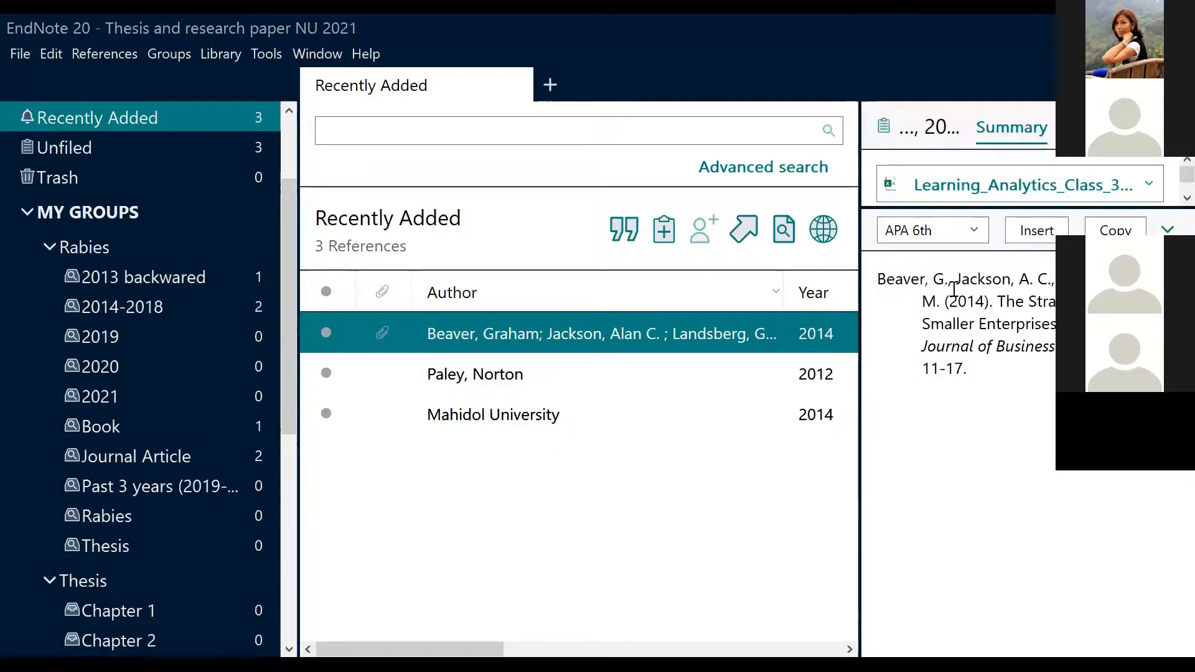
# - Preview the same article's citation in the APA 7th style and in the Vancouver style
pyautogui.click(974, 231)
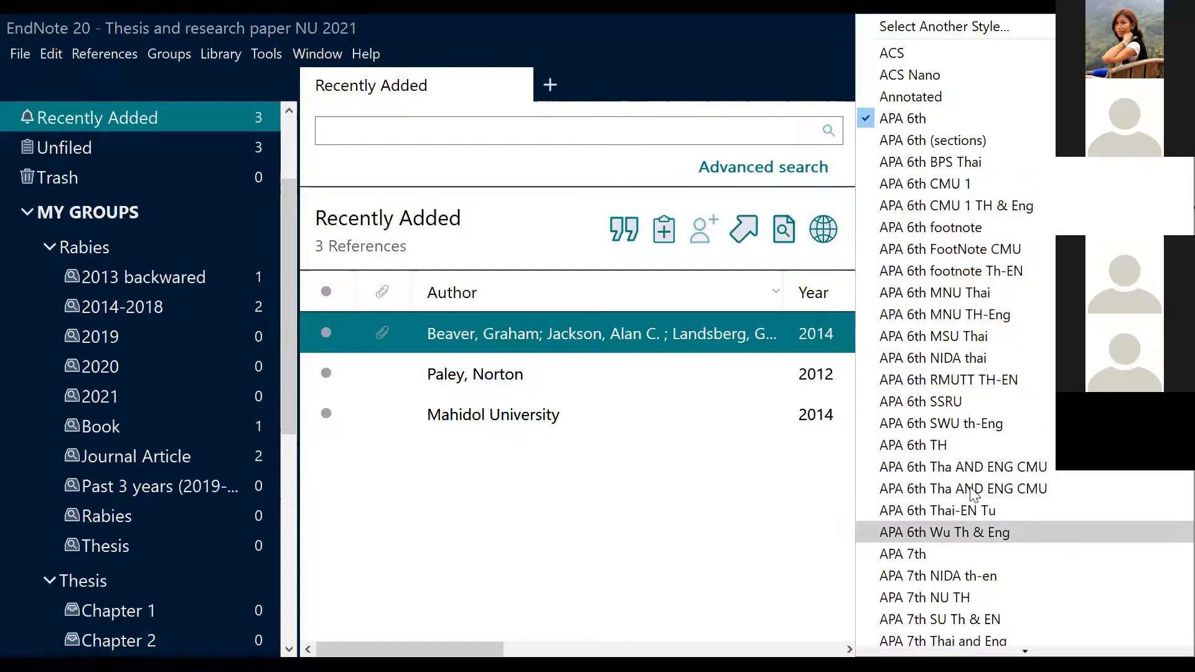
pyautogui.click(945, 553)
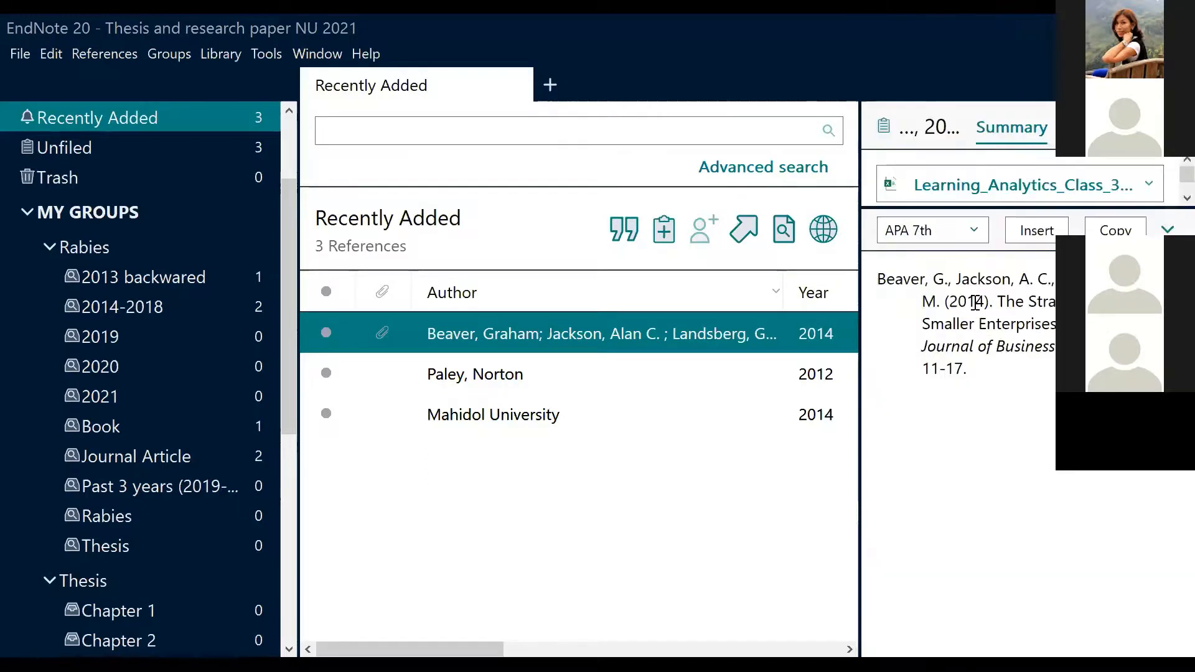
pyautogui.click(974, 231)
pyautogui.scroll(-7, 1004, 559)
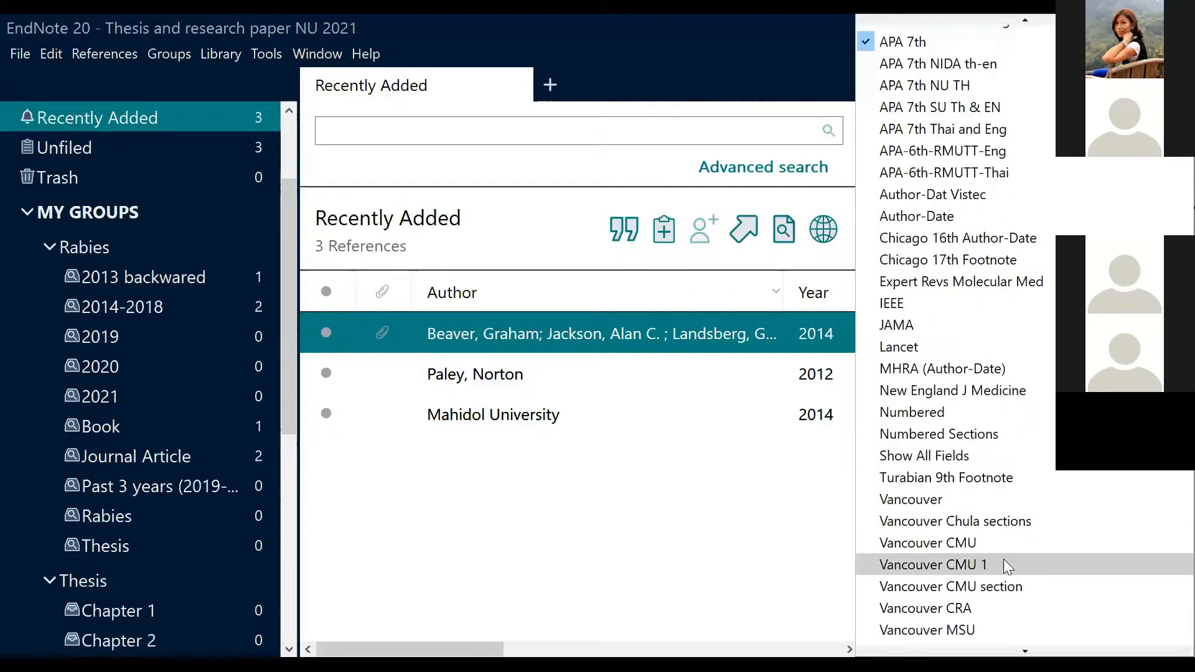
pyautogui.click(930, 502)
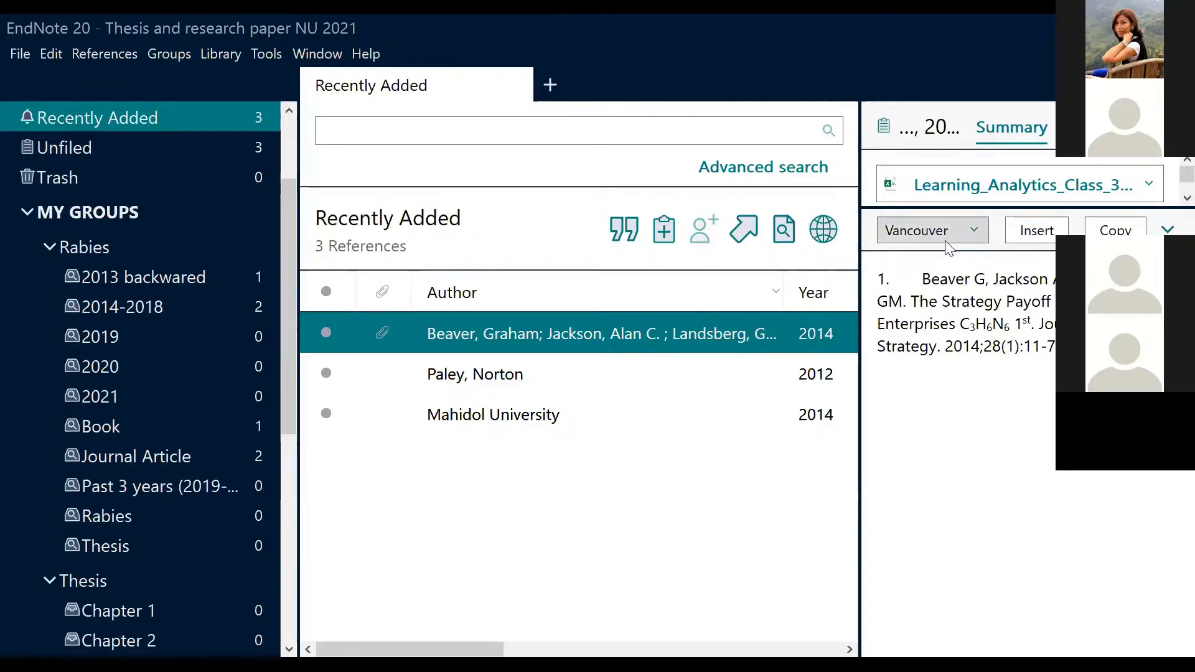
# - Collapse and reopen the article's citation preview and switch its output style to APA 6th
pyautogui.click(1167, 231)
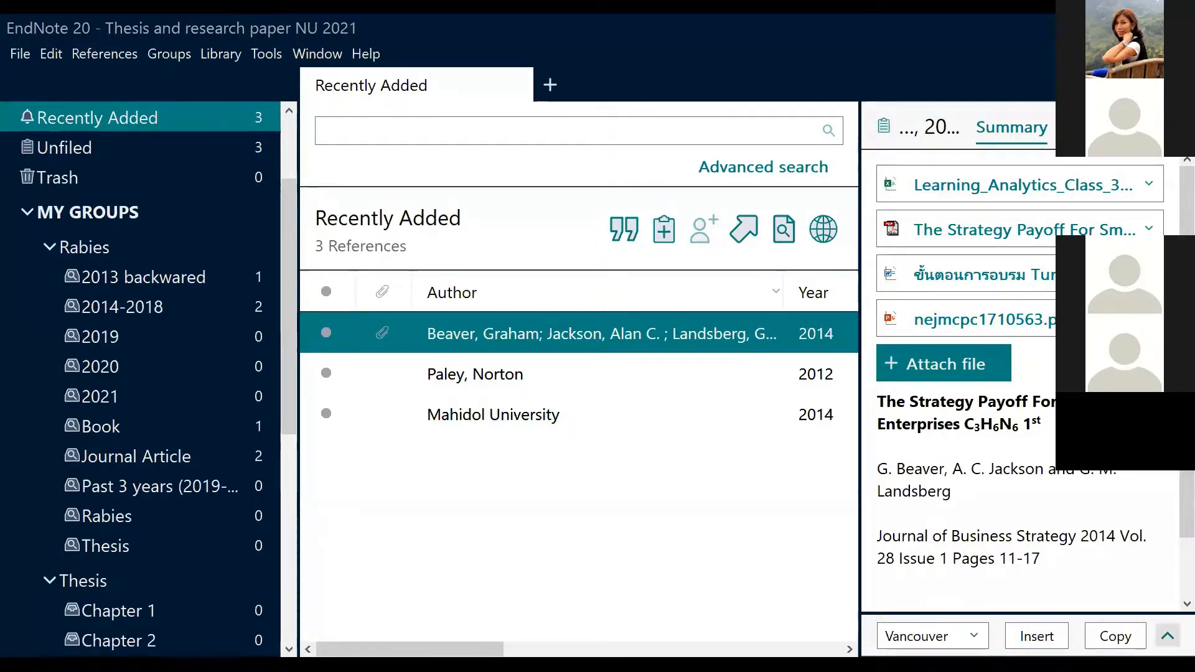
pyautogui.click(1168, 637)
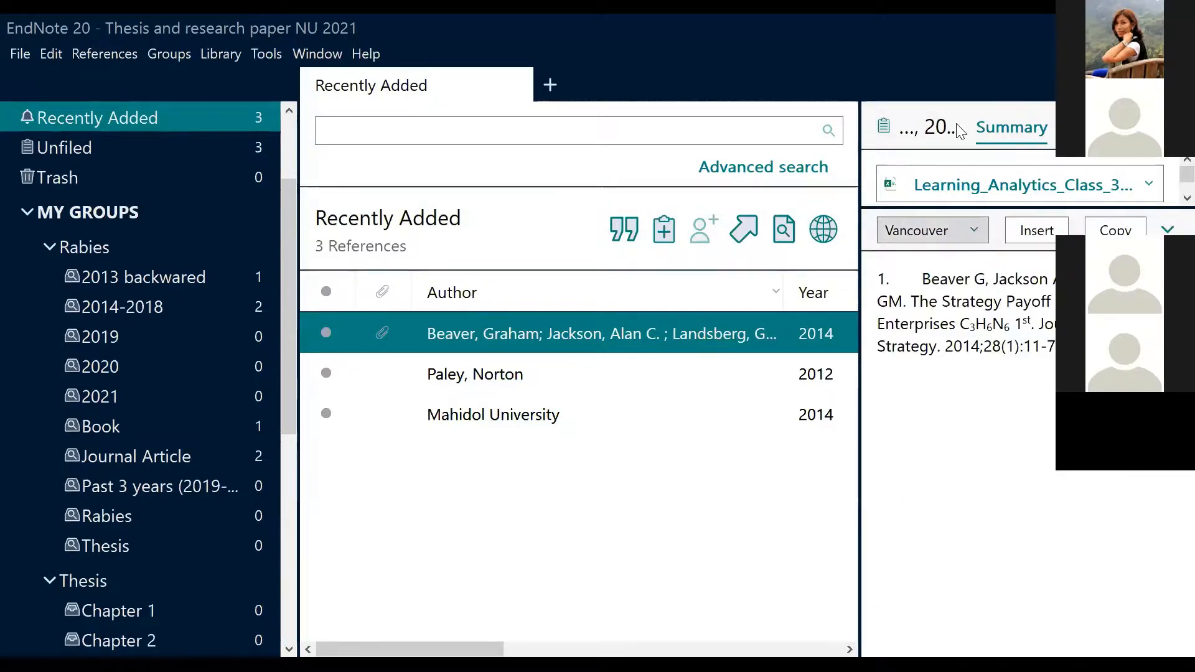
pyautogui.click(975, 232)
pyautogui.click(957, 119)
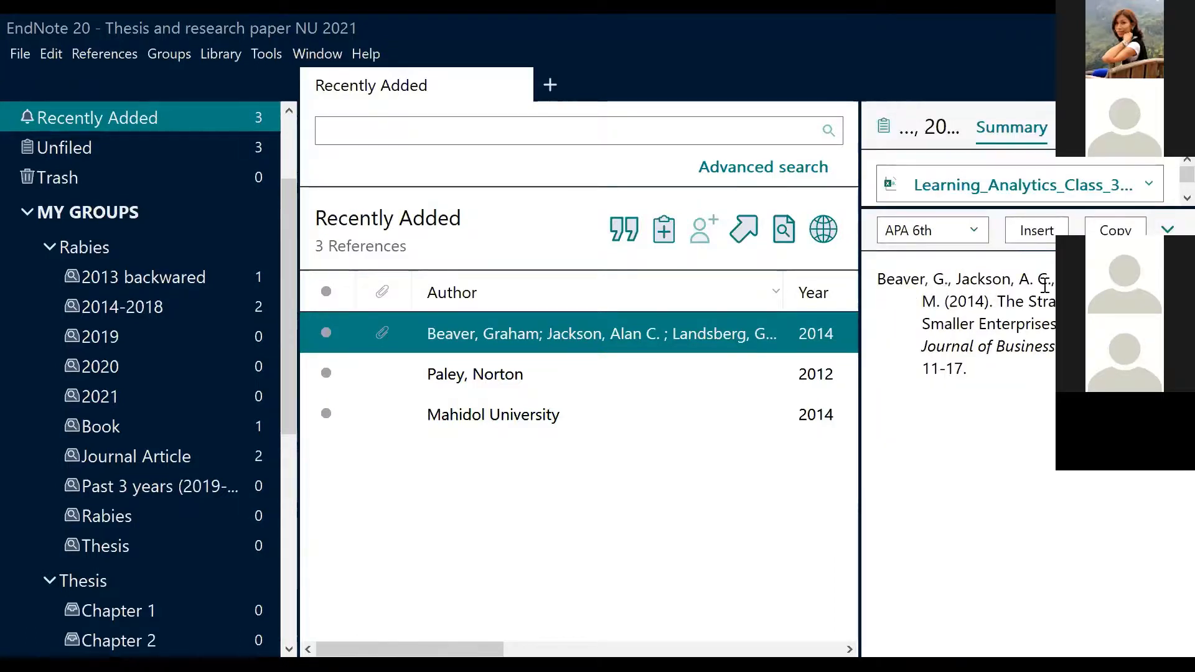
# - Compare the 2012 marketing strategy book's citation in APA 6th and APA 7th, leaving APA 7th selected
pyautogui.click(488, 379)
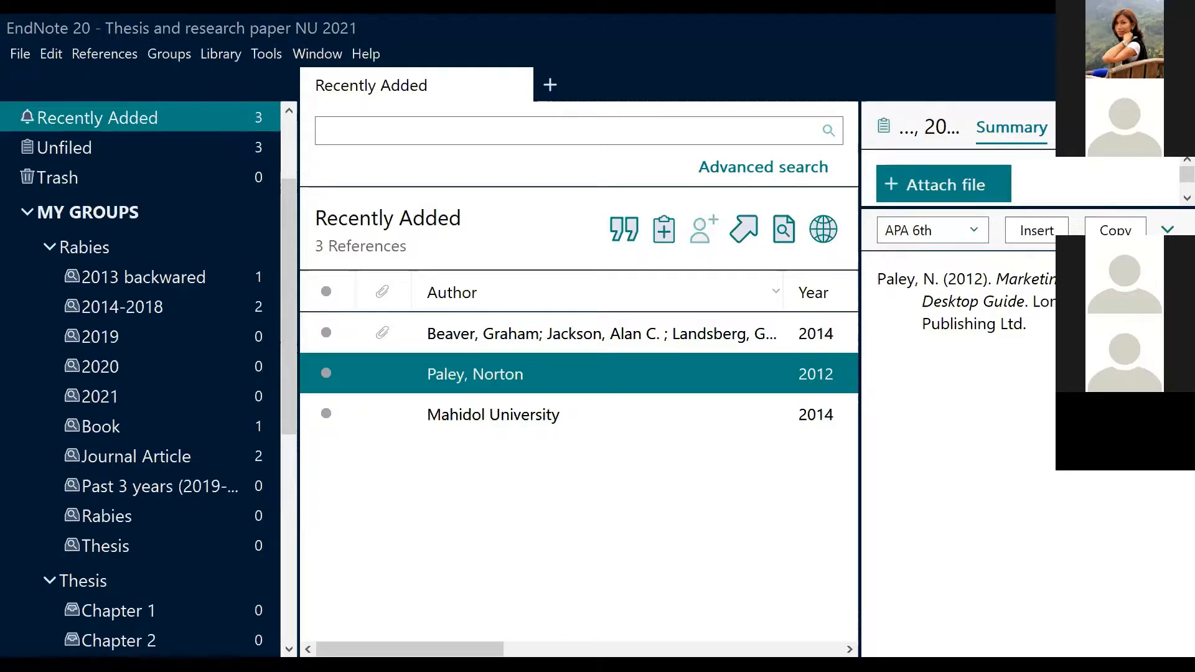
pyautogui.click(974, 235)
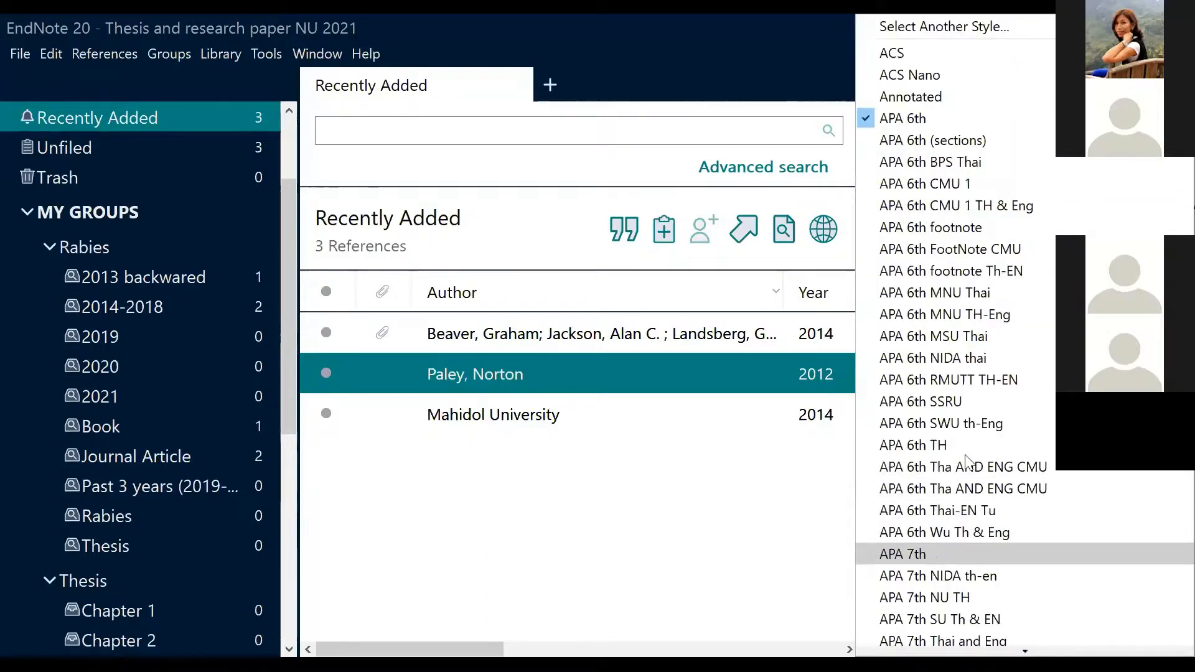
pyautogui.click(934, 555)
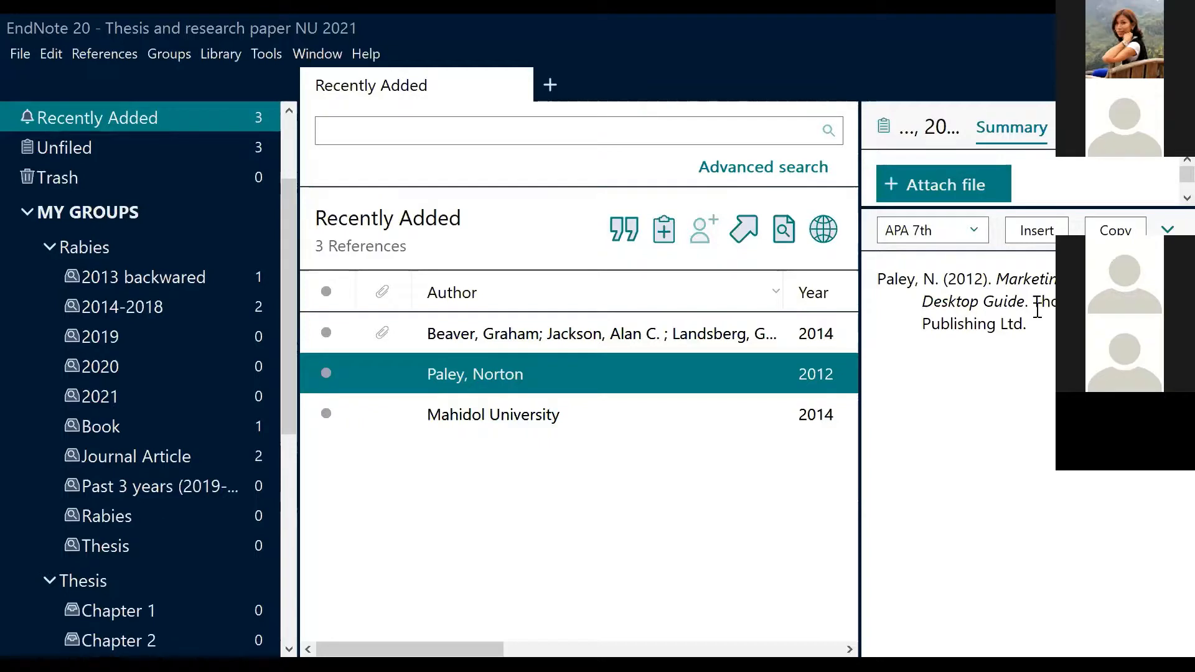
pyautogui.click(948, 234)
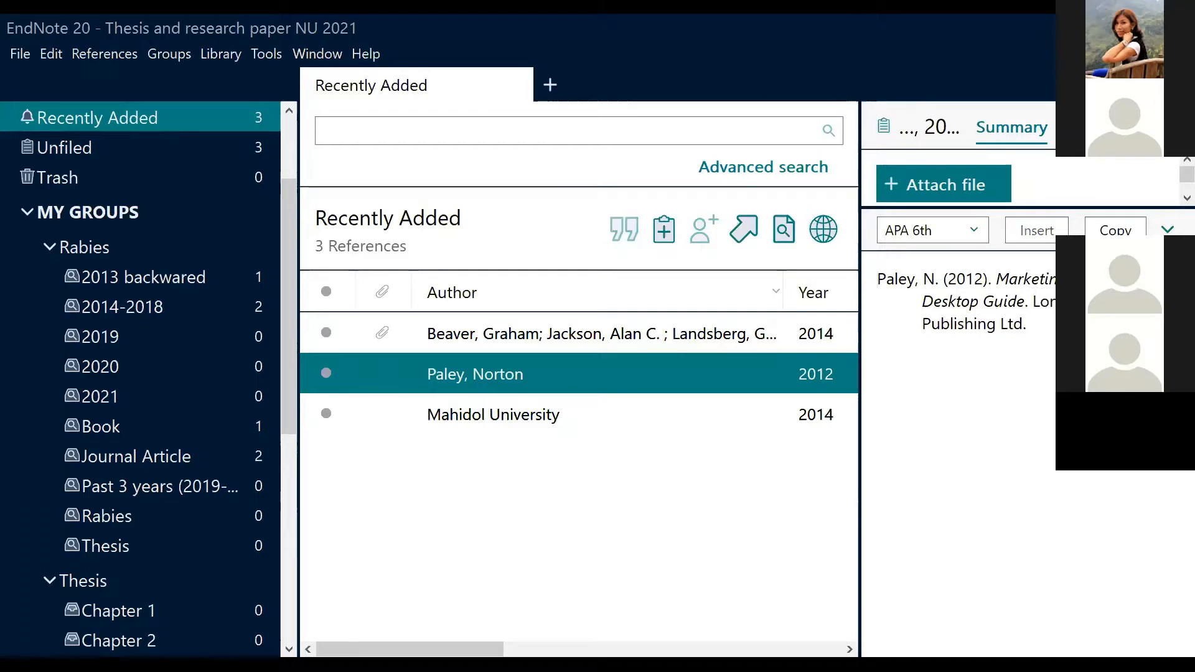
pyautogui.click(931, 230)
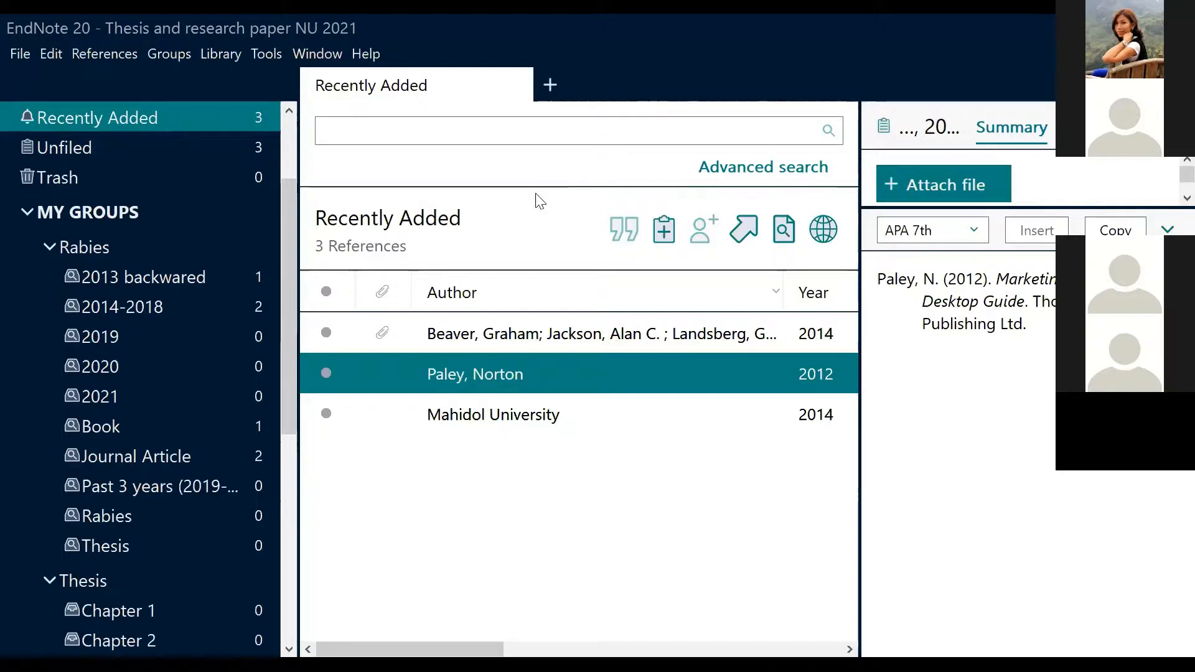
# - Add a comma after the author Mahidol University, save the reference and check the author in its APA 7th citation preview
pyautogui.click(451, 417)
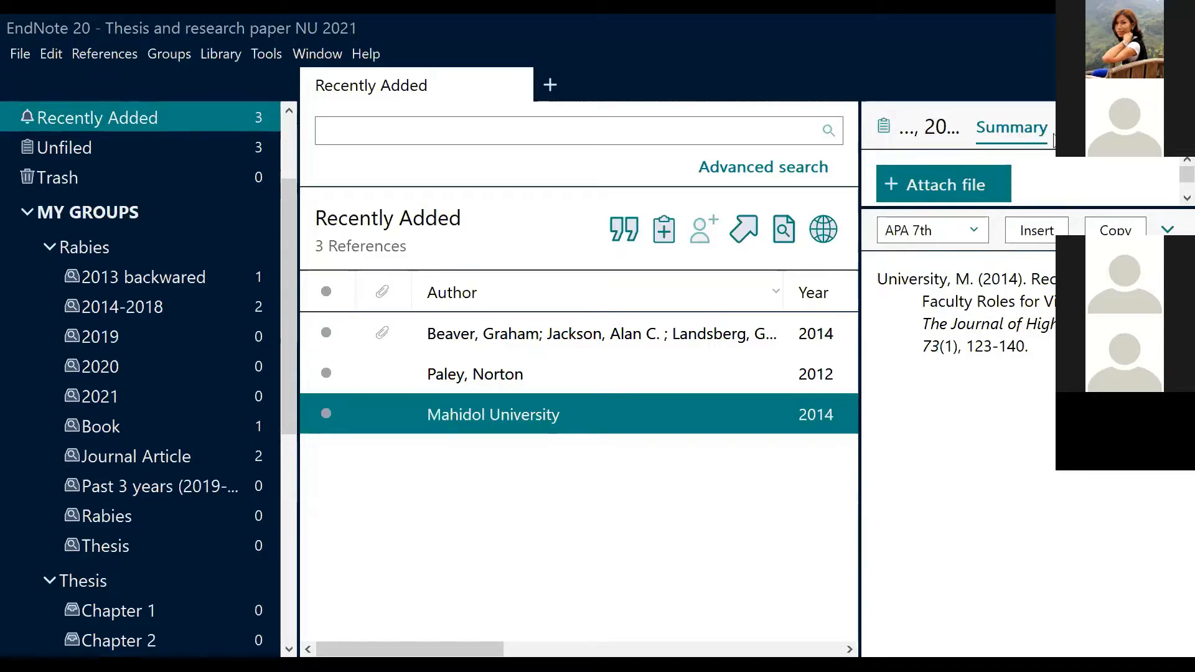
pyautogui.click(1083, 126)
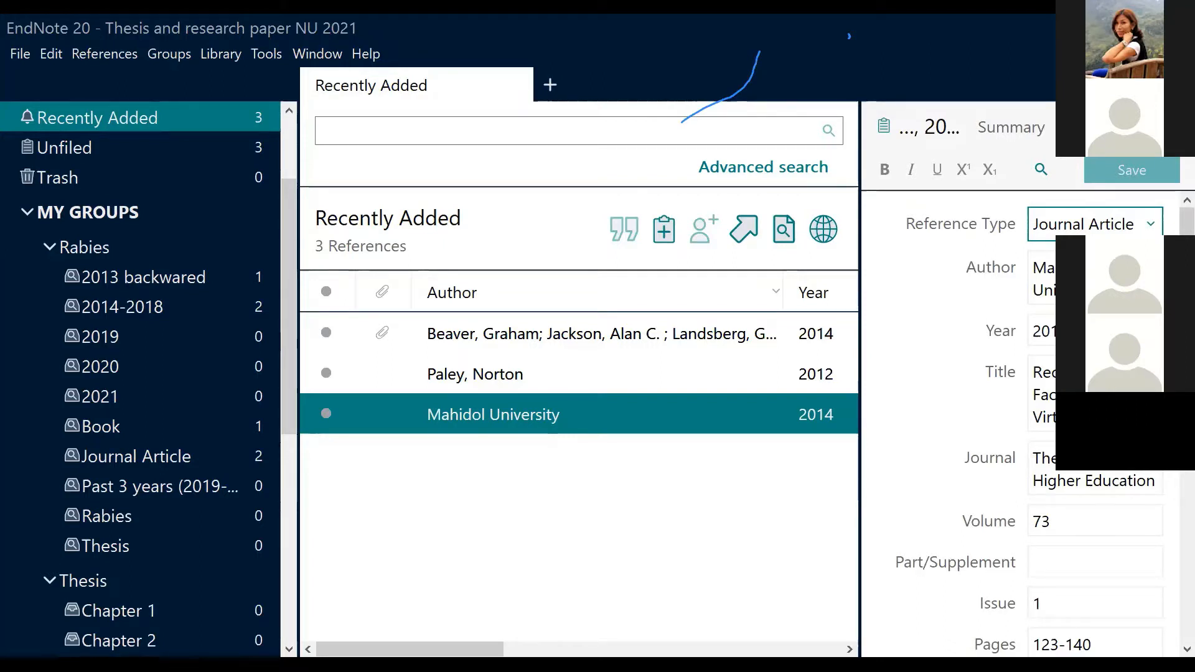
pyautogui.click(1046, 279)
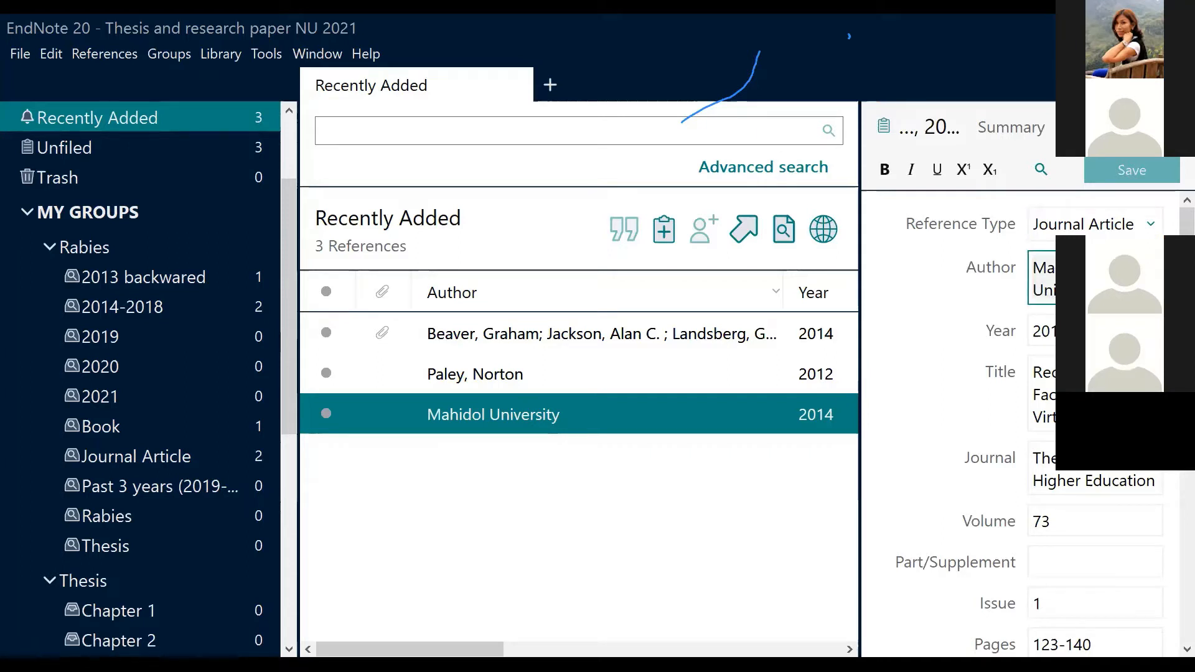
pyautogui.write(',')
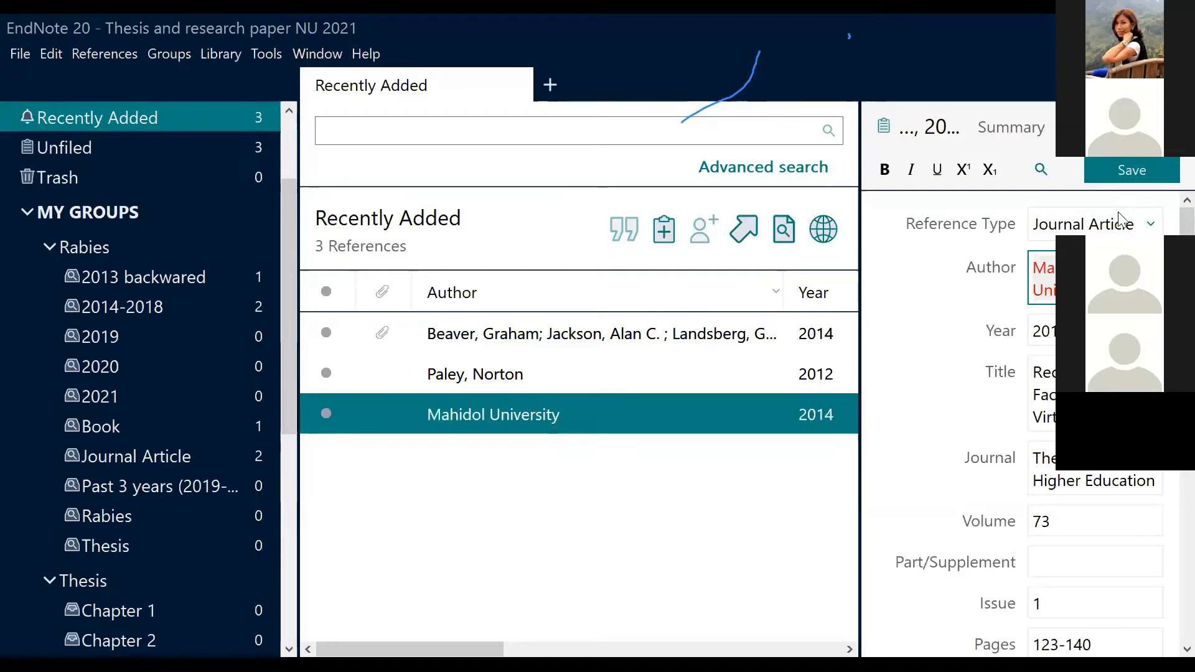
pyautogui.click(1127, 172)
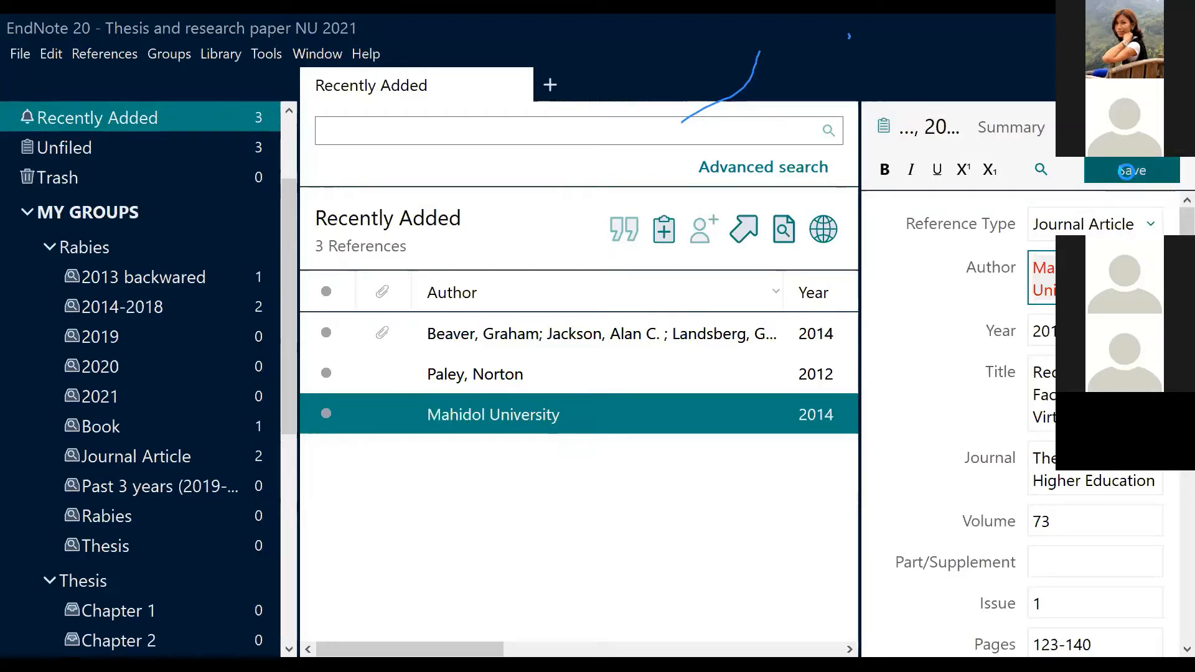
pyautogui.click(1008, 130)
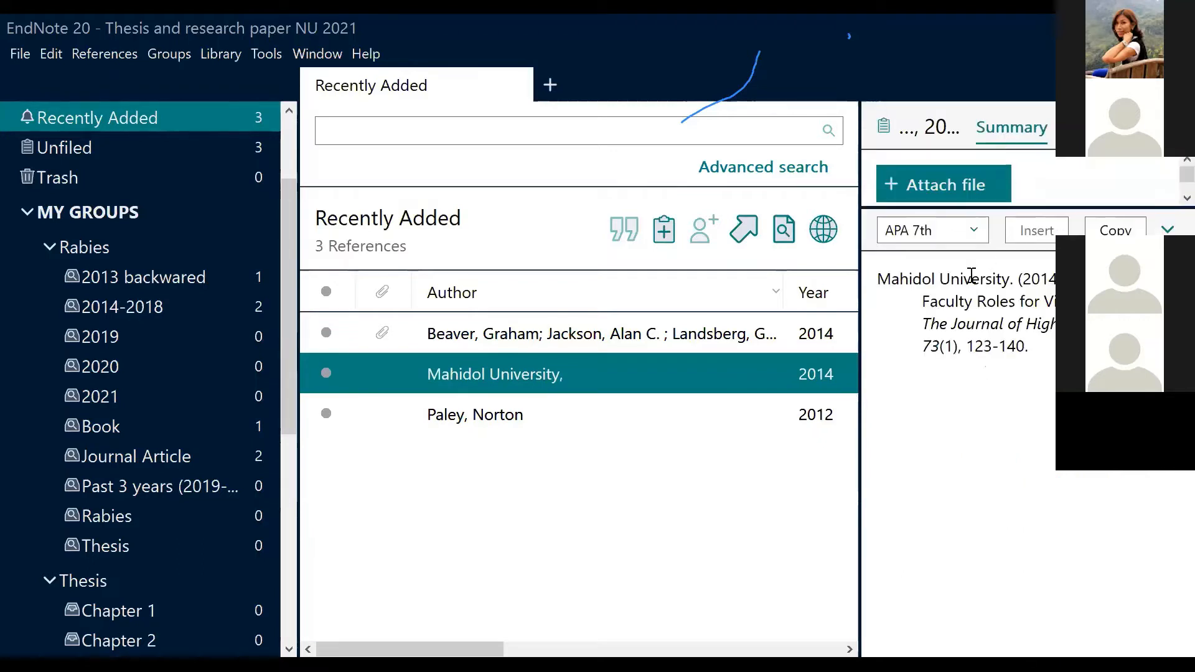
pyautogui.moveTo(878, 279); pyautogui.dragTo(1009, 279)
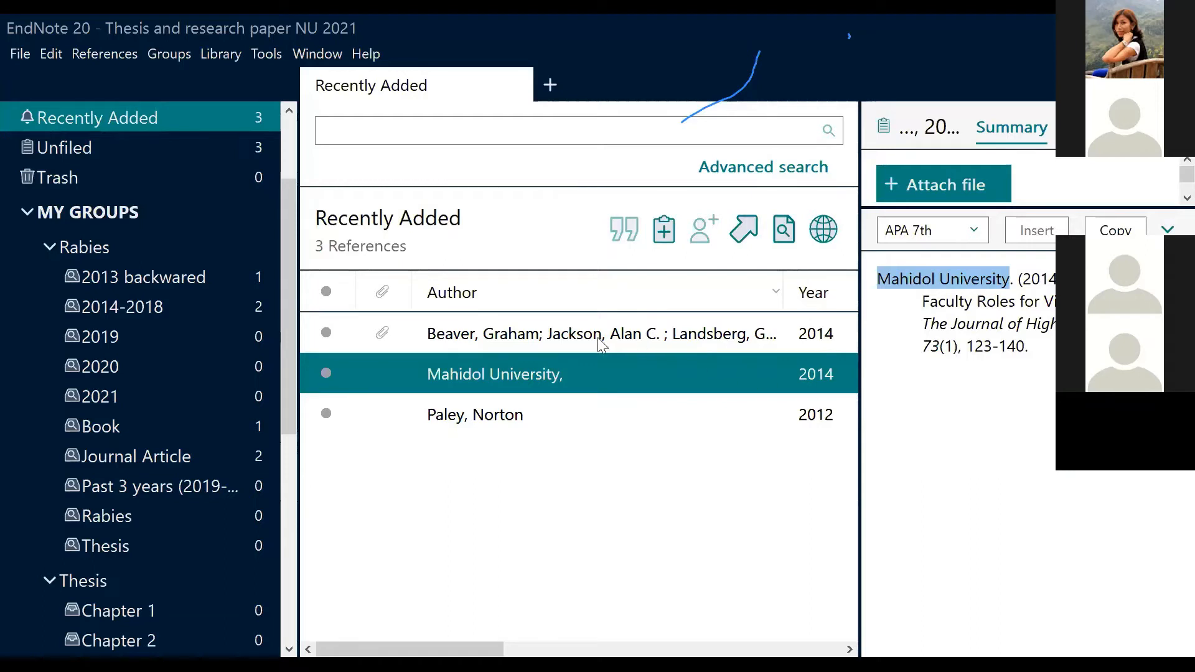
# - Open the PDF attached to "The Strategy Payoff For Smaller Enterprises" and look through its pages
pyautogui.click(418, 336)
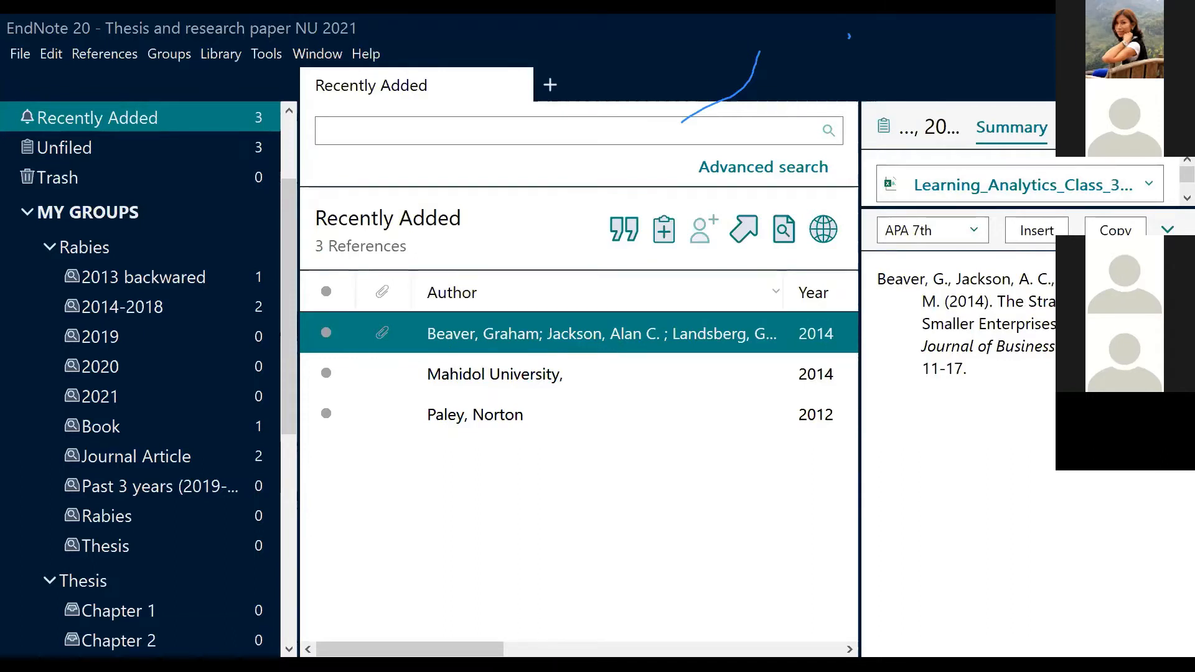
pyautogui.click(1134, 127)
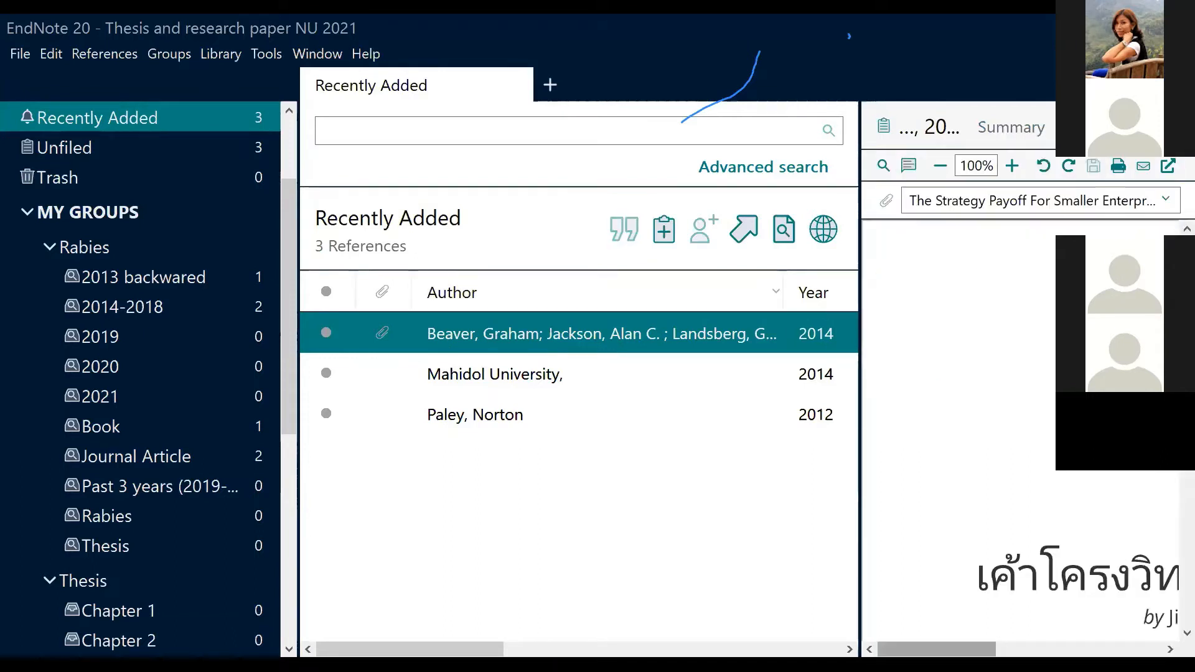
pyautogui.moveTo(996, 646); pyautogui.dragTo(1026, 634)
pyautogui.scroll(-6, 1077, 507)
pyautogui.scroll(-10, 1081, 517)
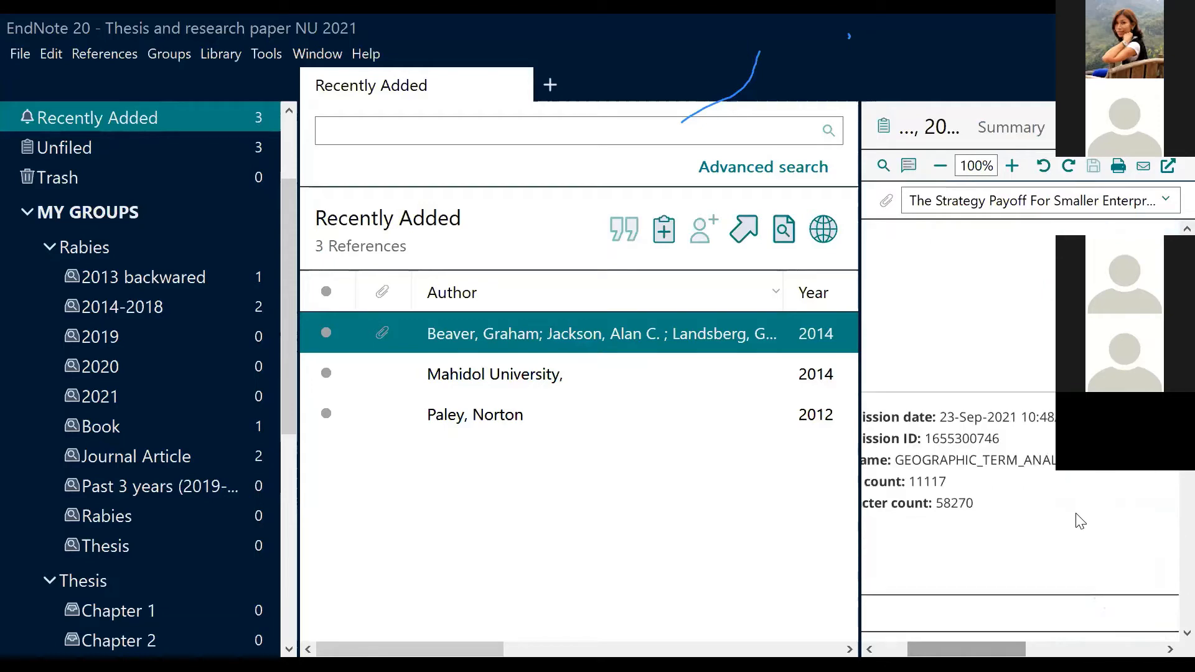
pyautogui.scroll(-1, 1036, 591)
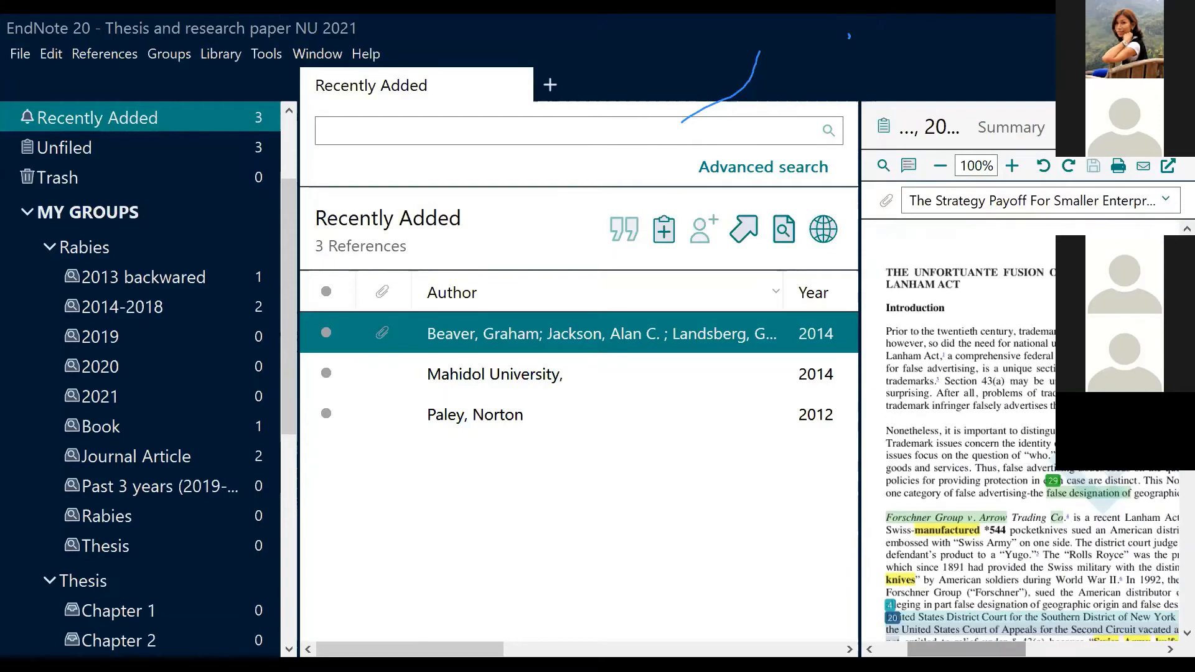
pyautogui.hscroll(3, 1037, 591)
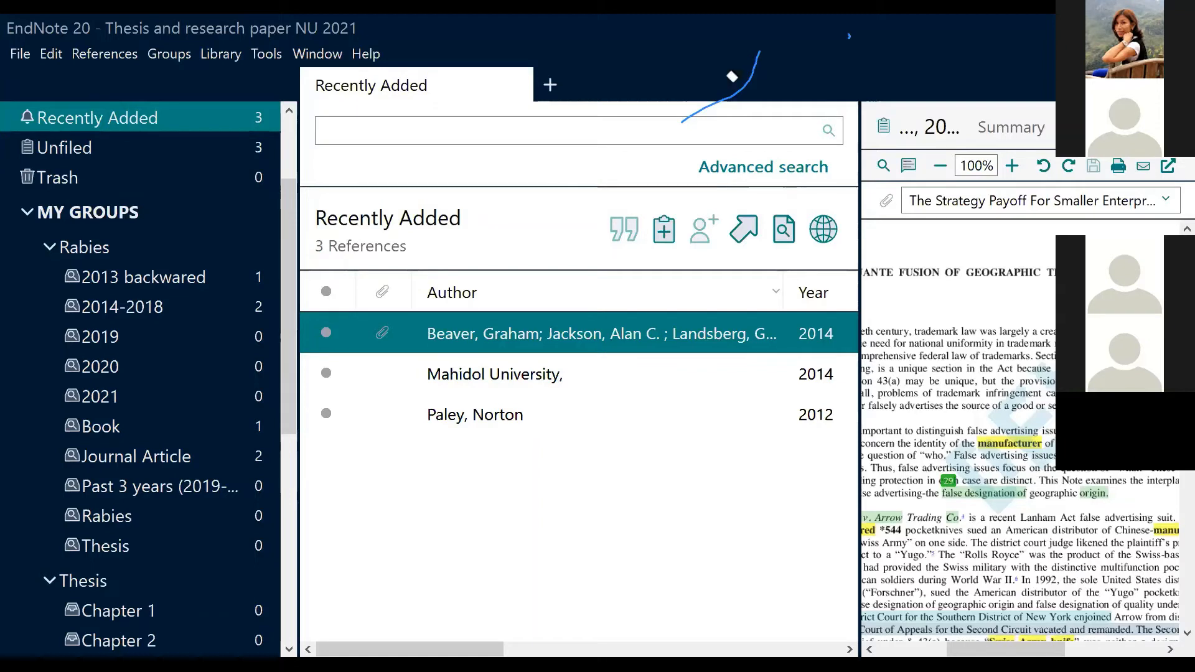
pyautogui.click(717, 105)
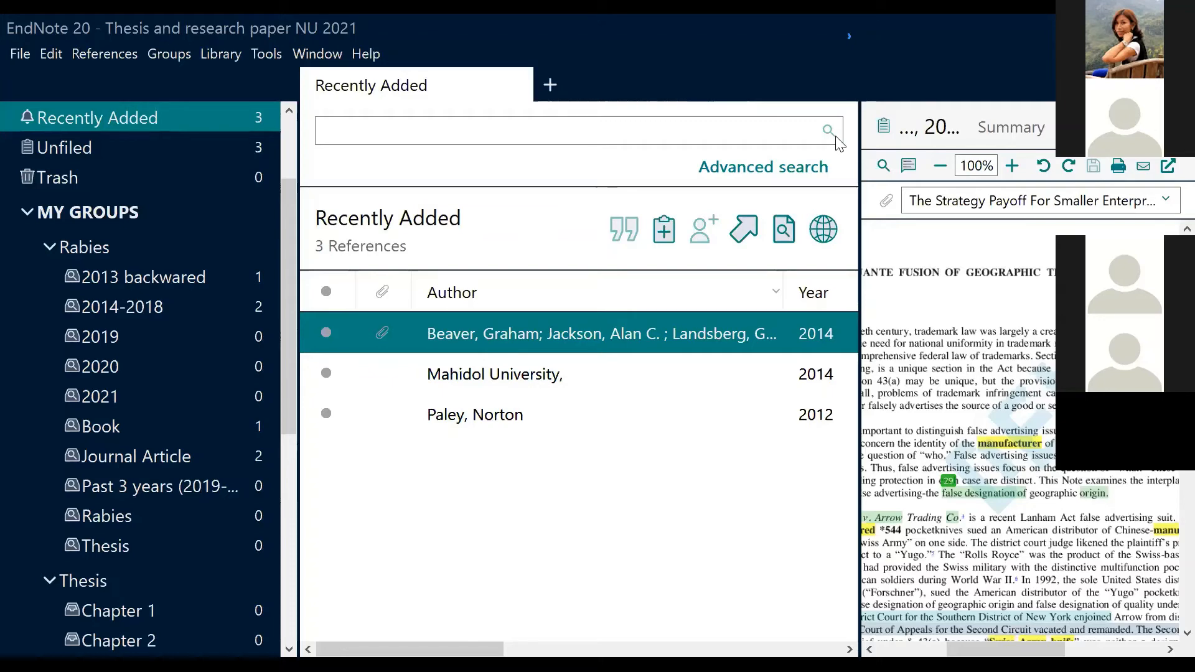
# - Switch to Chrome, return to the NU. Library services page and open its Social Science online databases list
pyautogui.hotkey('alt', 'Tab')
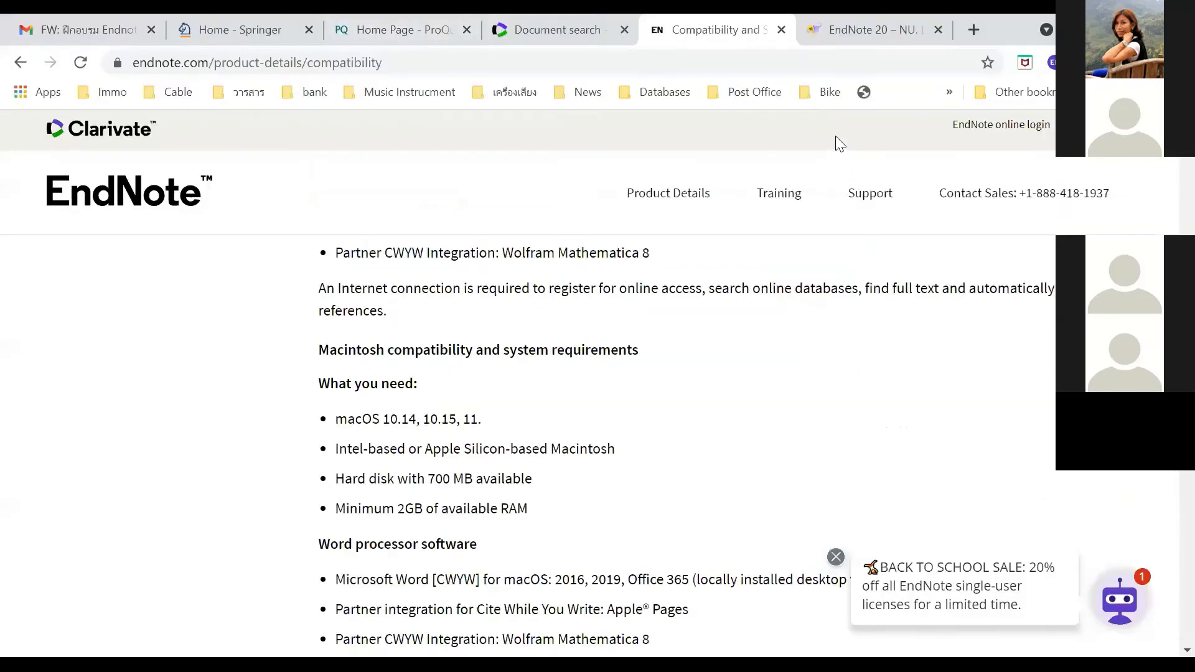
pyautogui.click(842, 30)
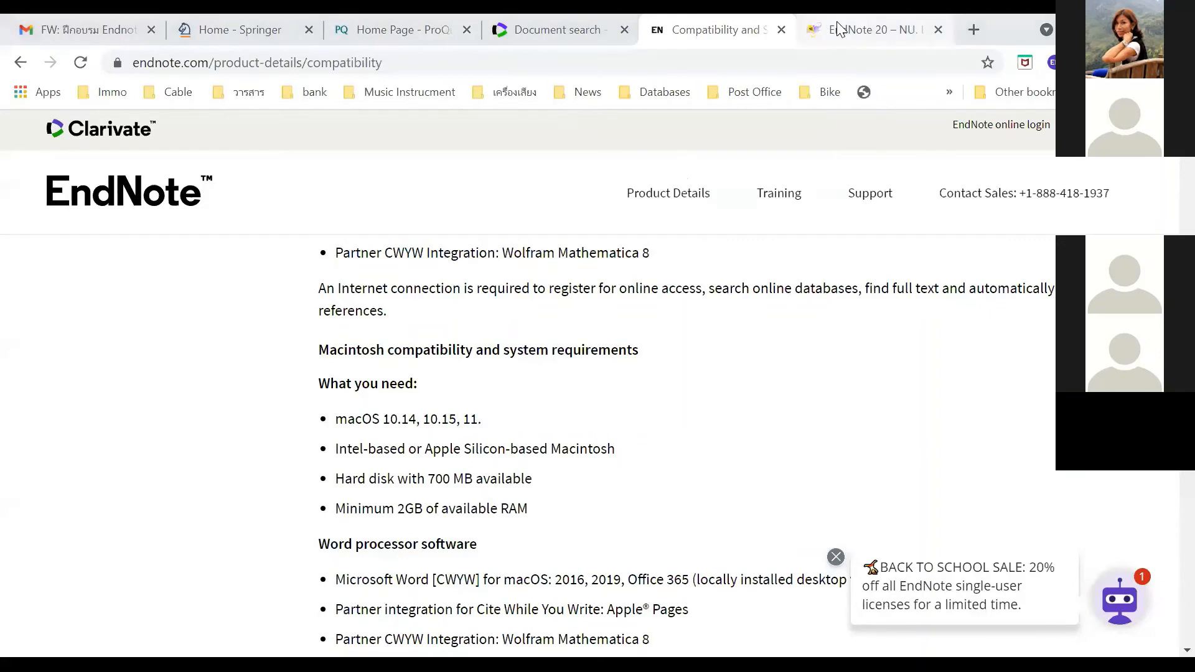
pyautogui.click(19, 62)
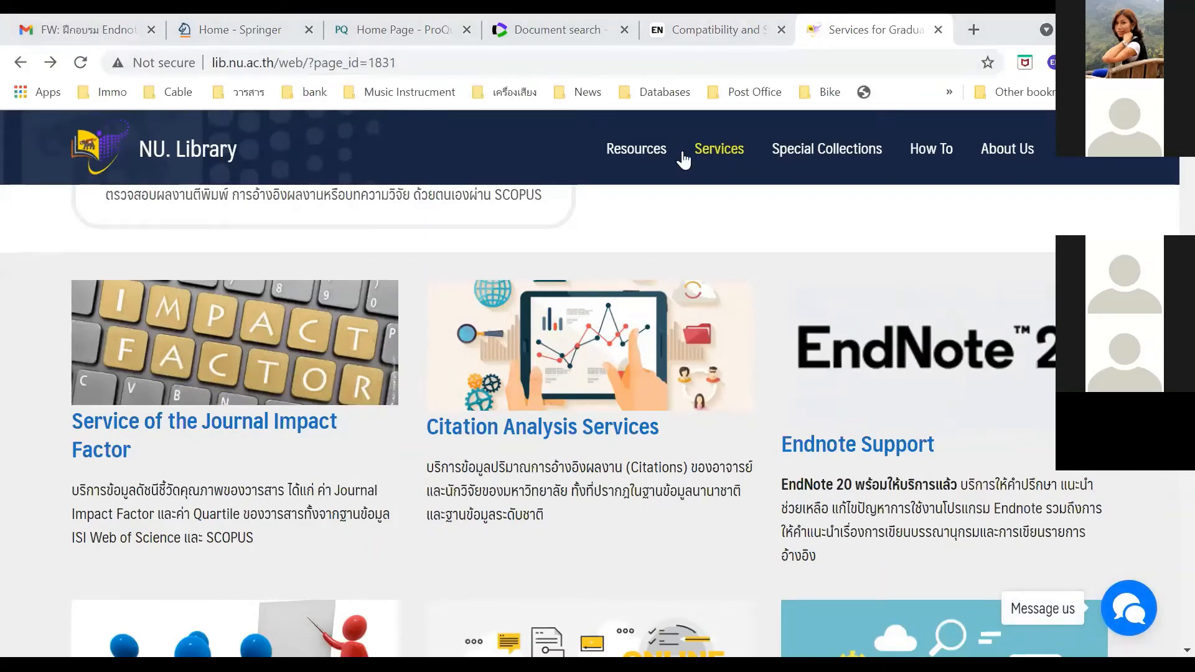
pyautogui.moveTo(628, 159)
pyautogui.moveTo(646, 368)
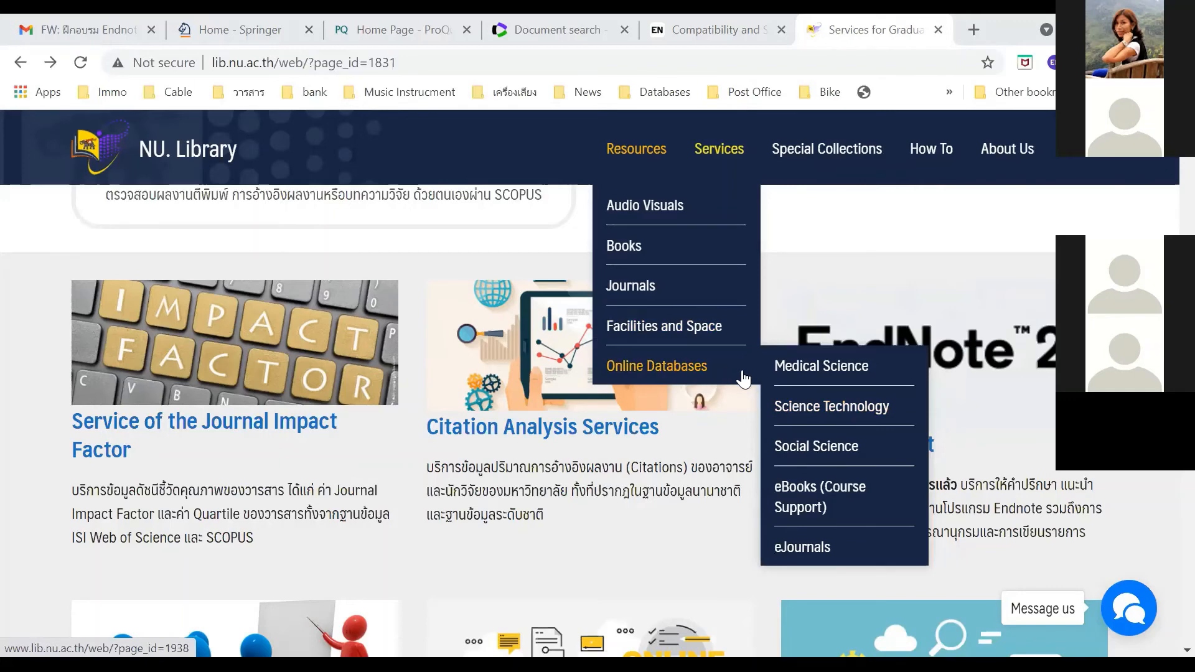
pyautogui.click(780, 443)
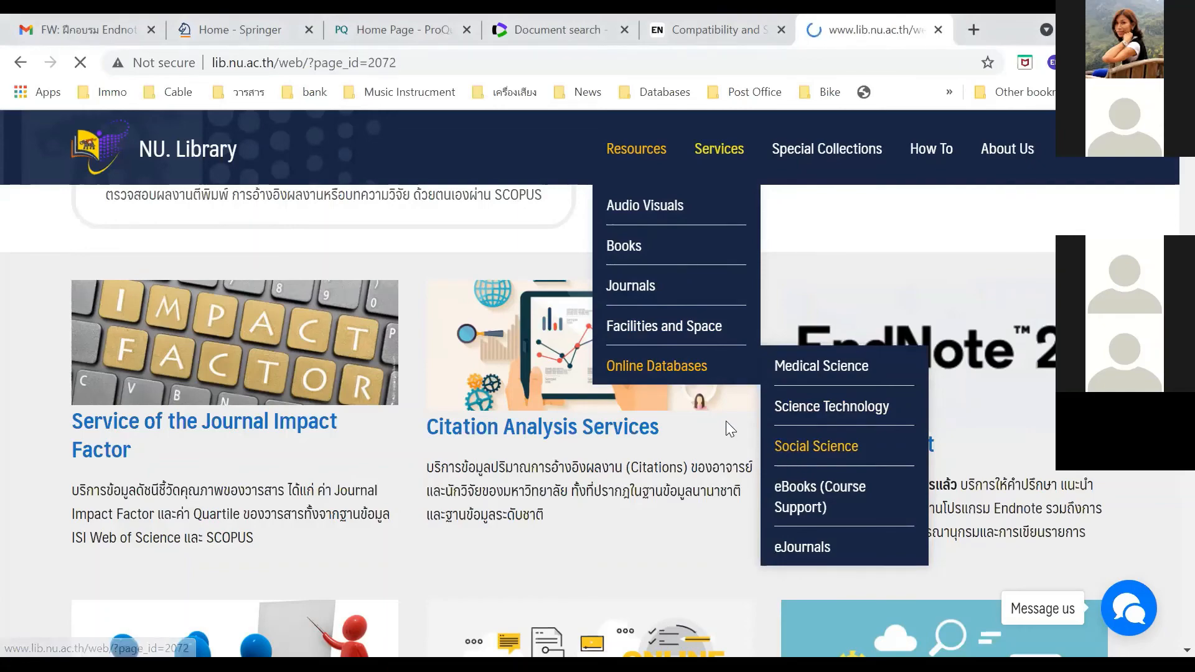
# - Look through the Social Science database list and open the SpringerLink entry
pyautogui.scroll(-1, 467, 405)
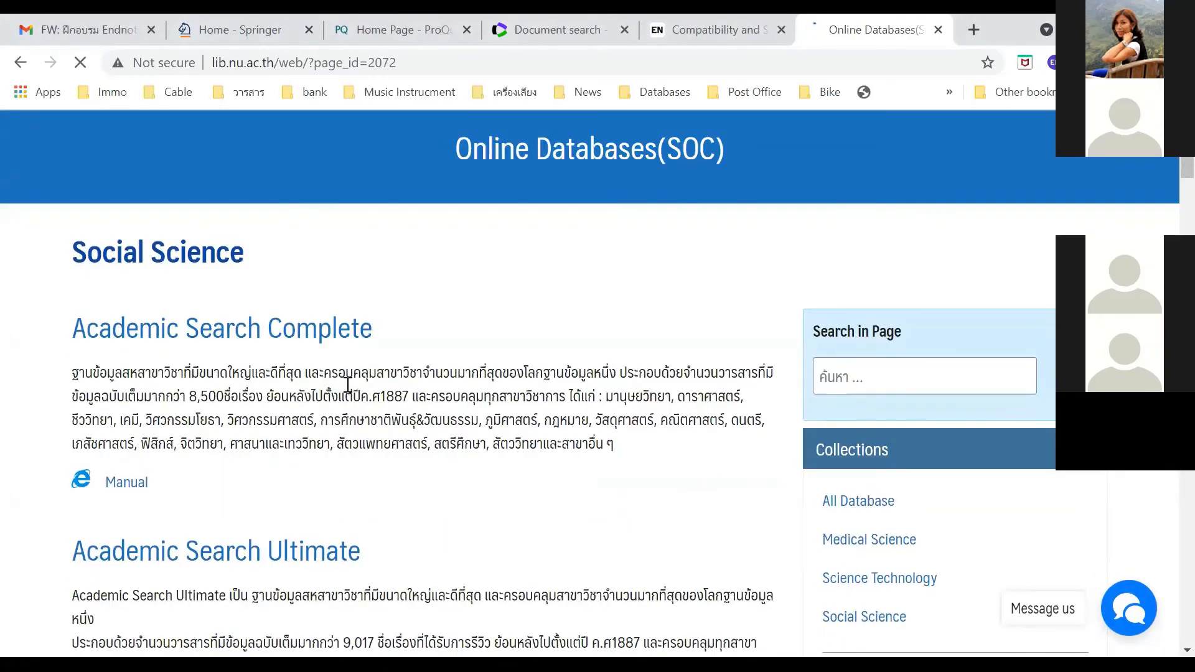
pyautogui.scroll(-10, 334, 389)
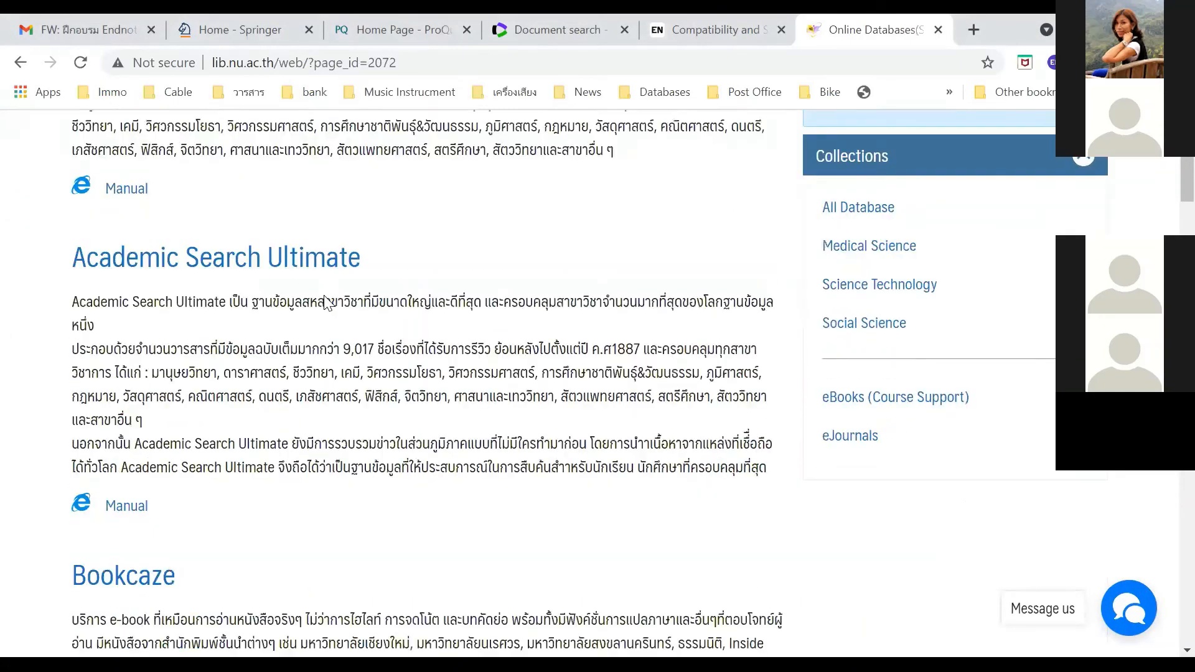
pyautogui.scroll(-15, 330, 310)
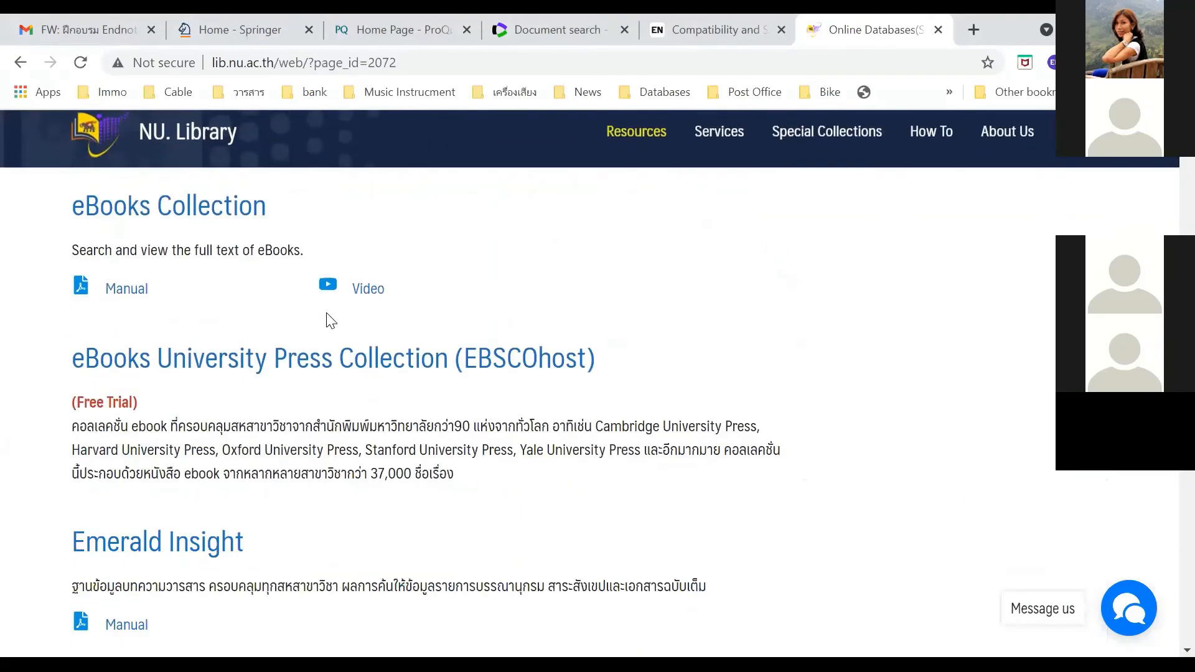
pyautogui.scroll(-9, 331, 322)
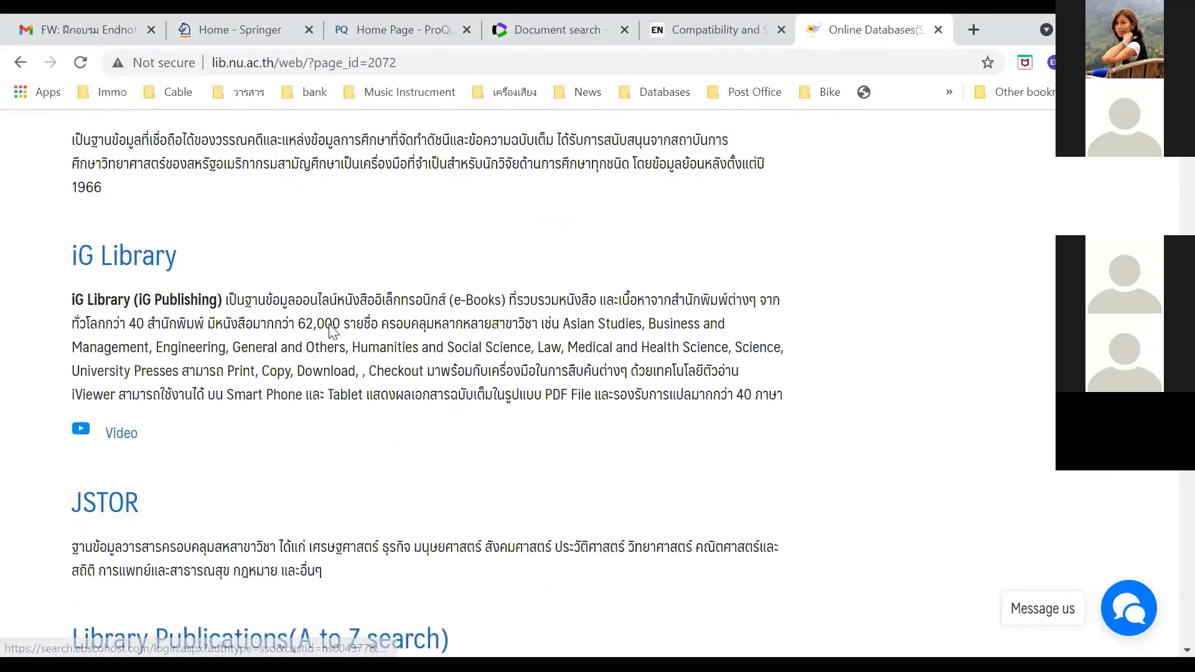
pyautogui.scroll(-20, 333, 330)
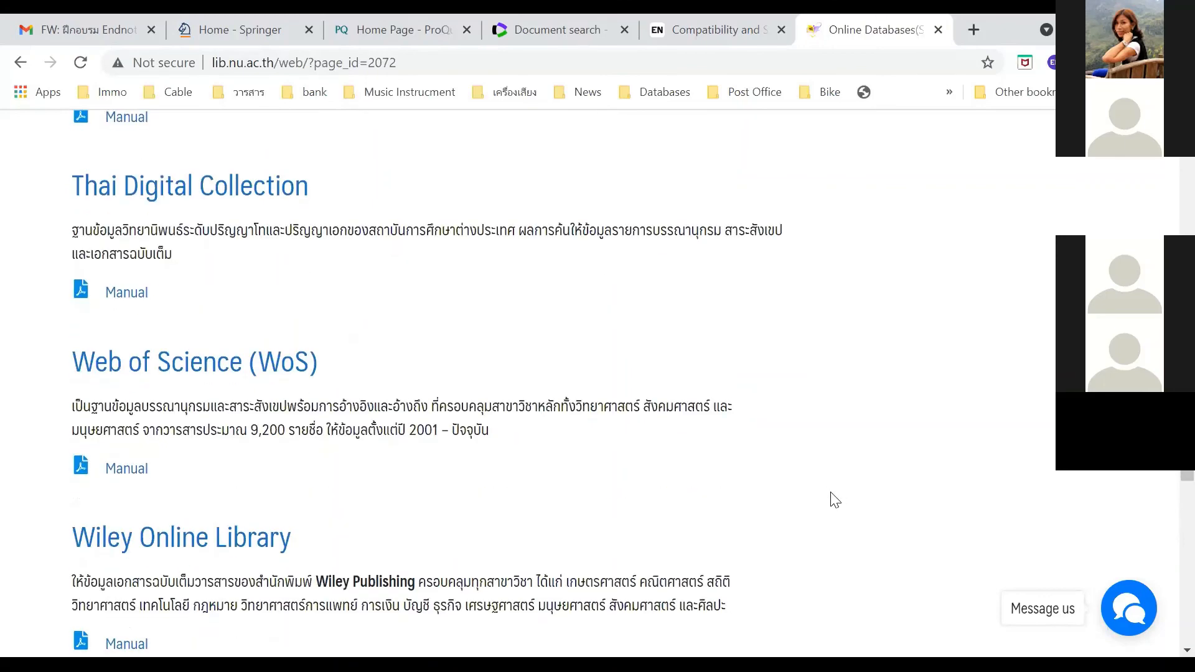
pyautogui.scroll(4, 723, 501)
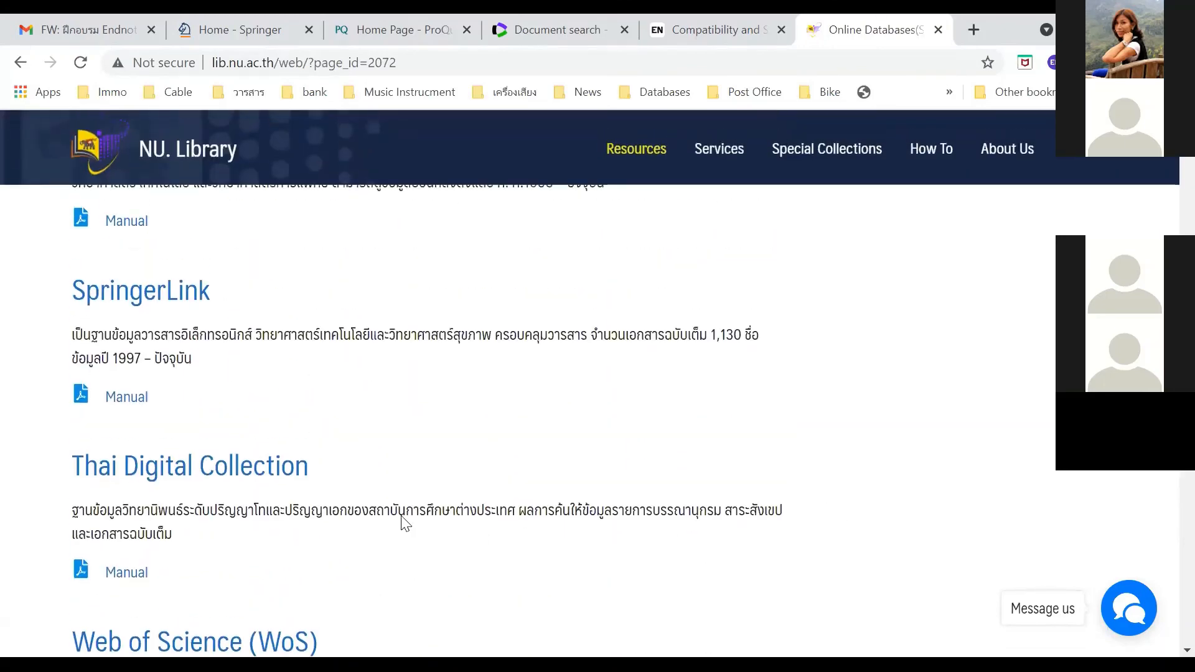
pyautogui.click(110, 300)
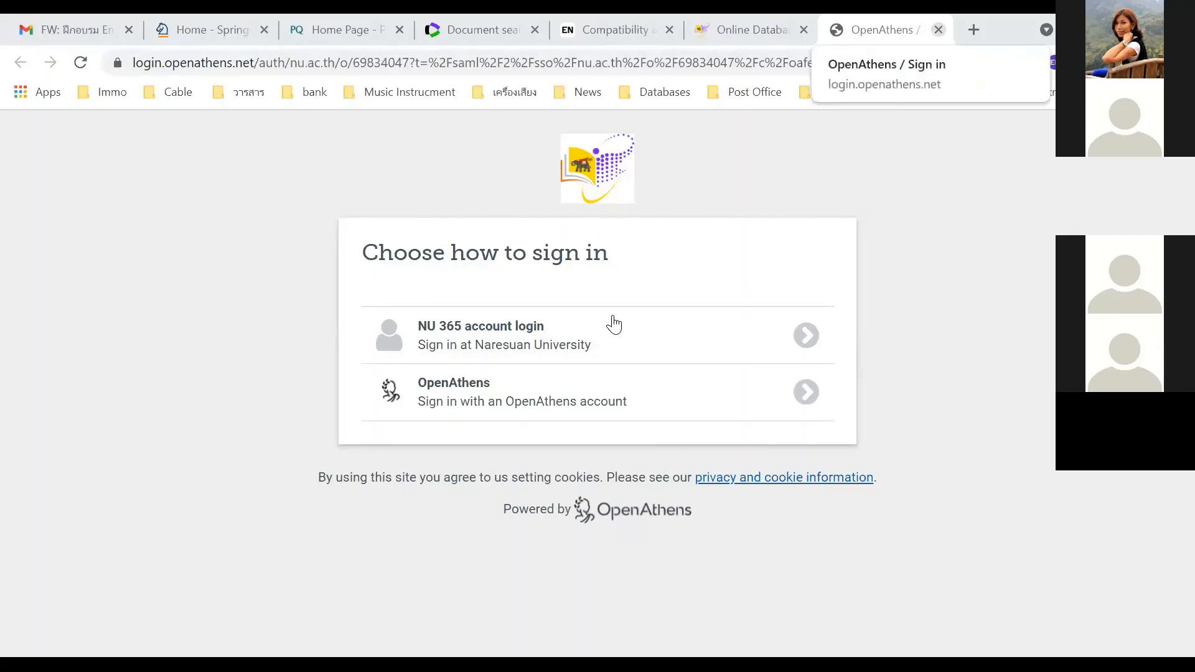
# - Close the OpenAthens sign-in page and go to the SpringerLink home page that is already open
pyautogui.hotkey('ctrl', 'w')
pyautogui.click(246, 30)
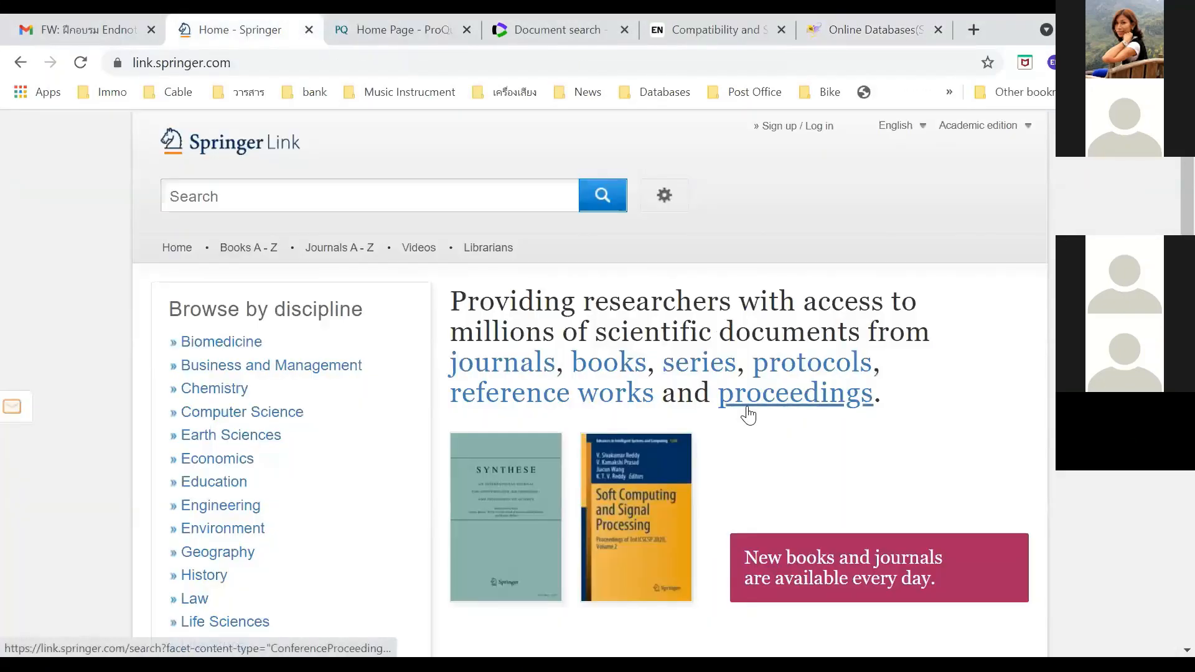